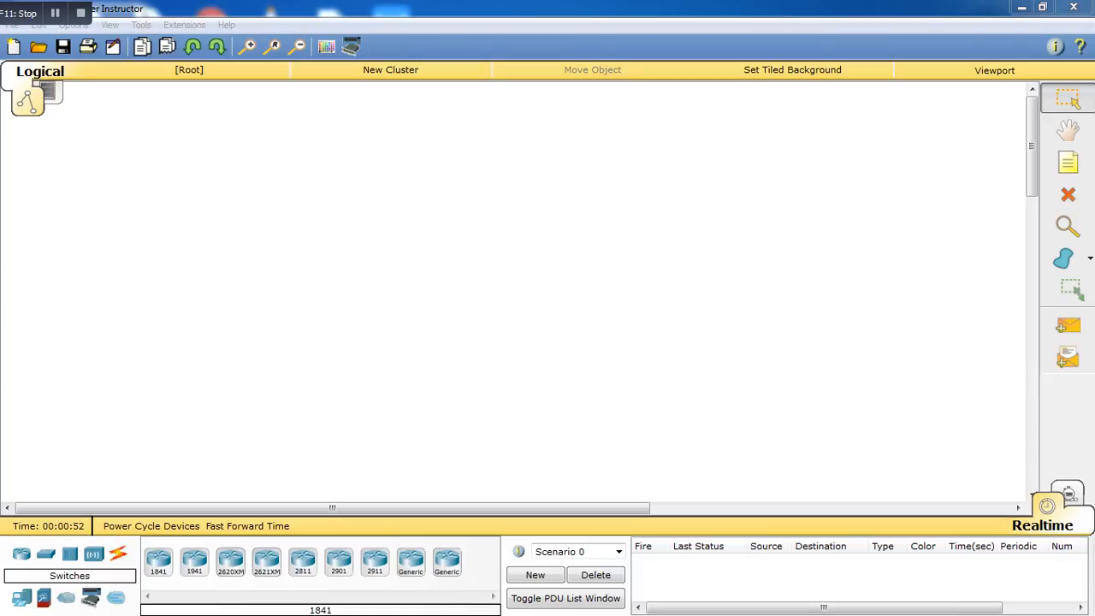
Place a 3560-24PS multilayer switch in the workspace's upper middle and three 2960-24TT switches in a row below it
click(45, 555)
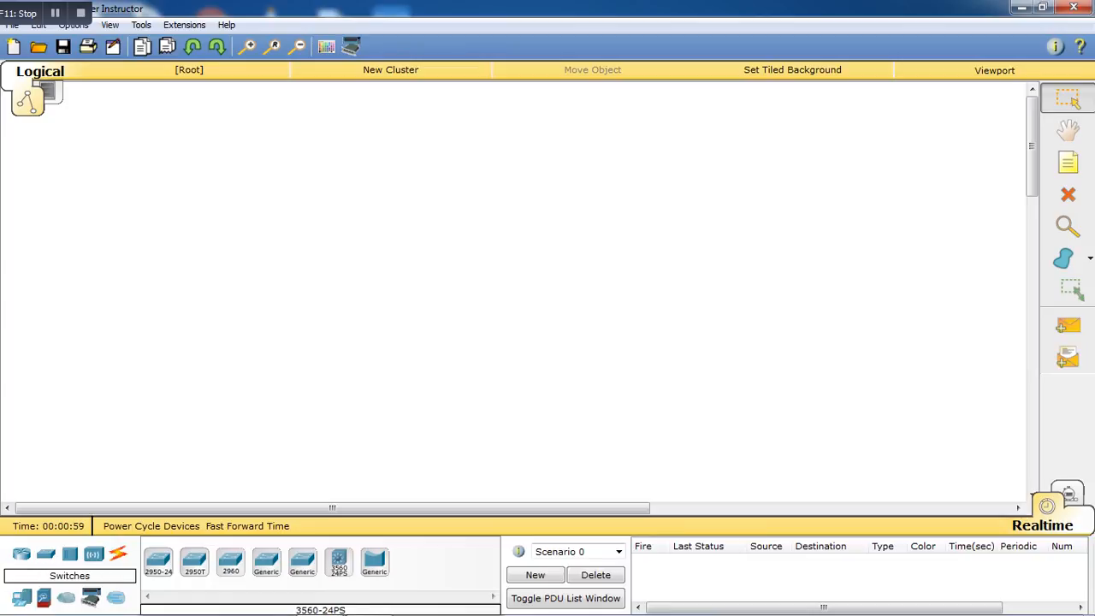
drag(339, 562, 505, 206)
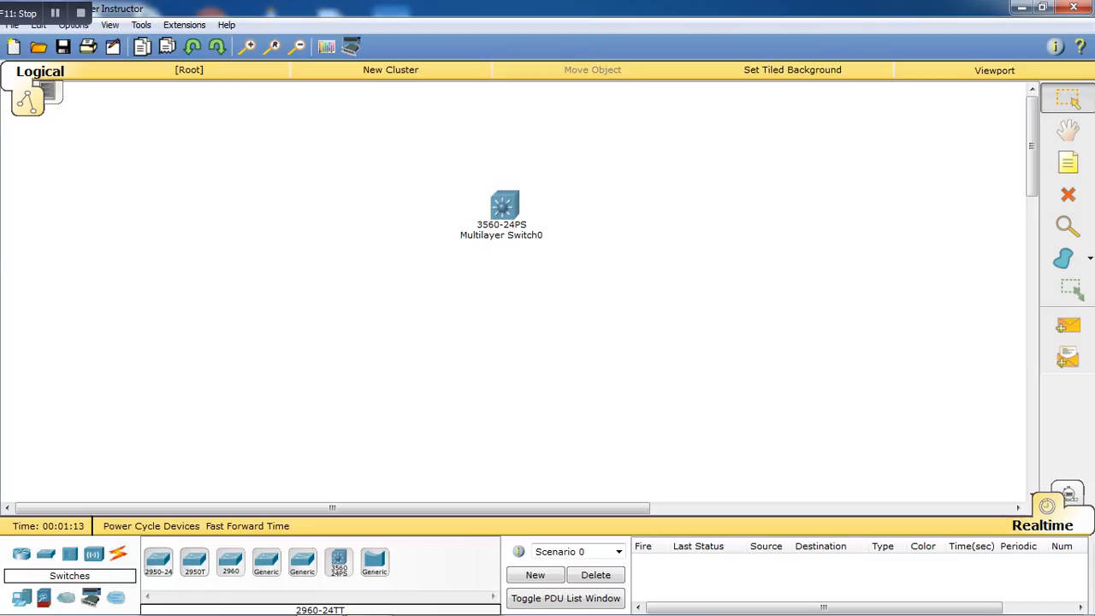
drag(230, 561, 284, 341)
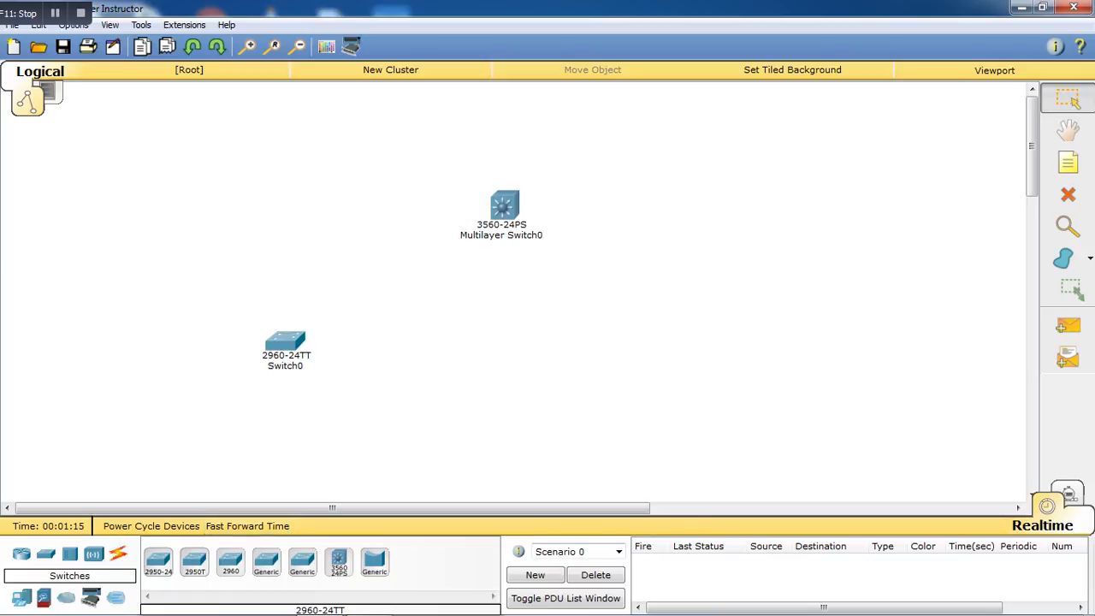
drag(230, 561, 463, 351)
mouse_move(532, 351)
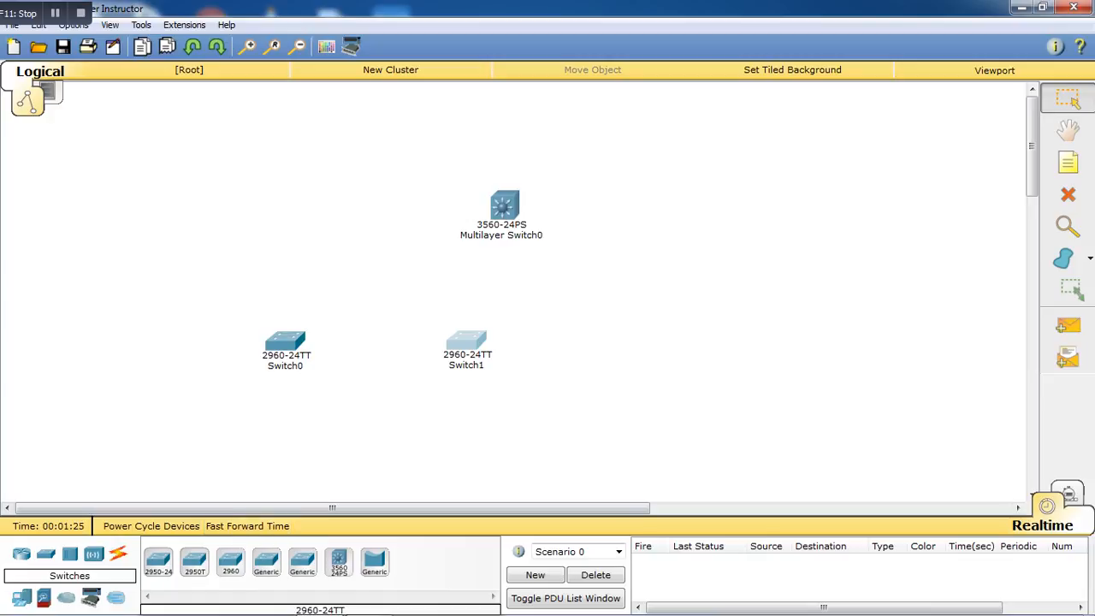
drag(230, 562, 663, 340)
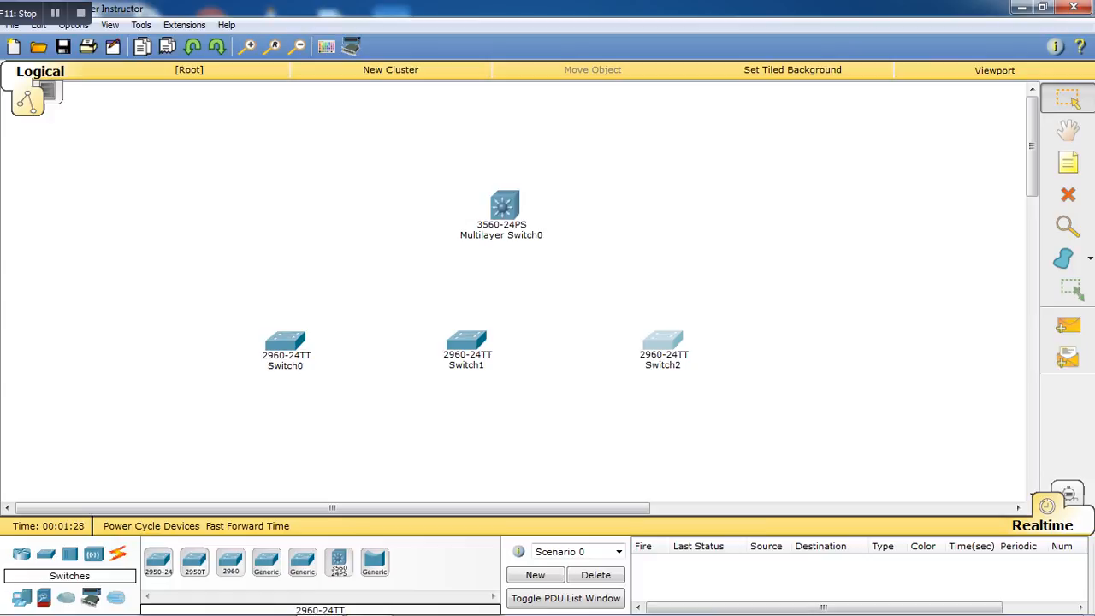
click(118, 553)
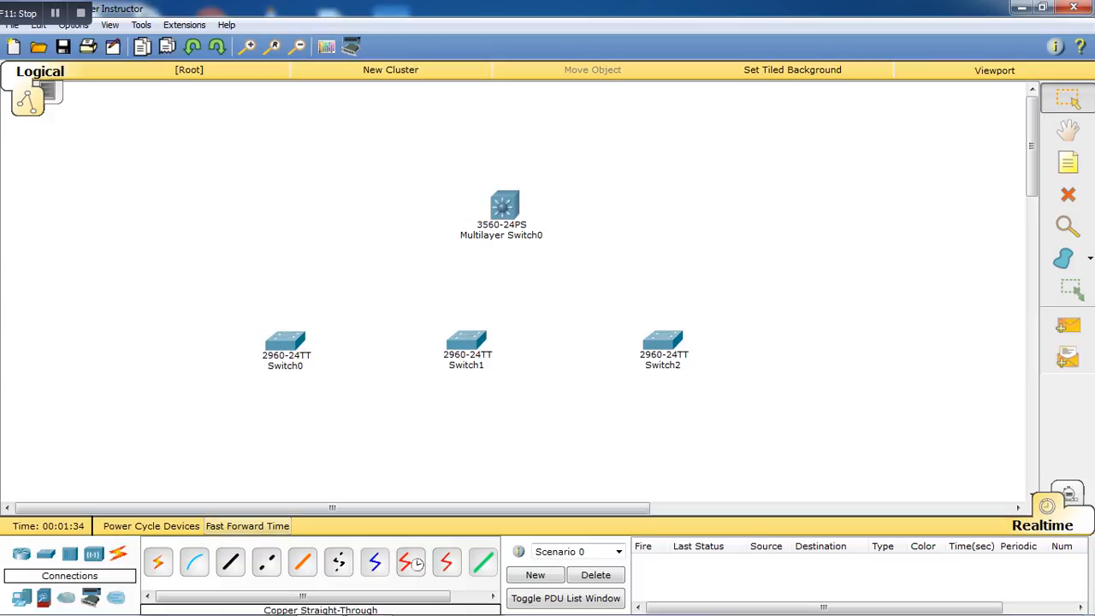
click(266, 561)
click(285, 342)
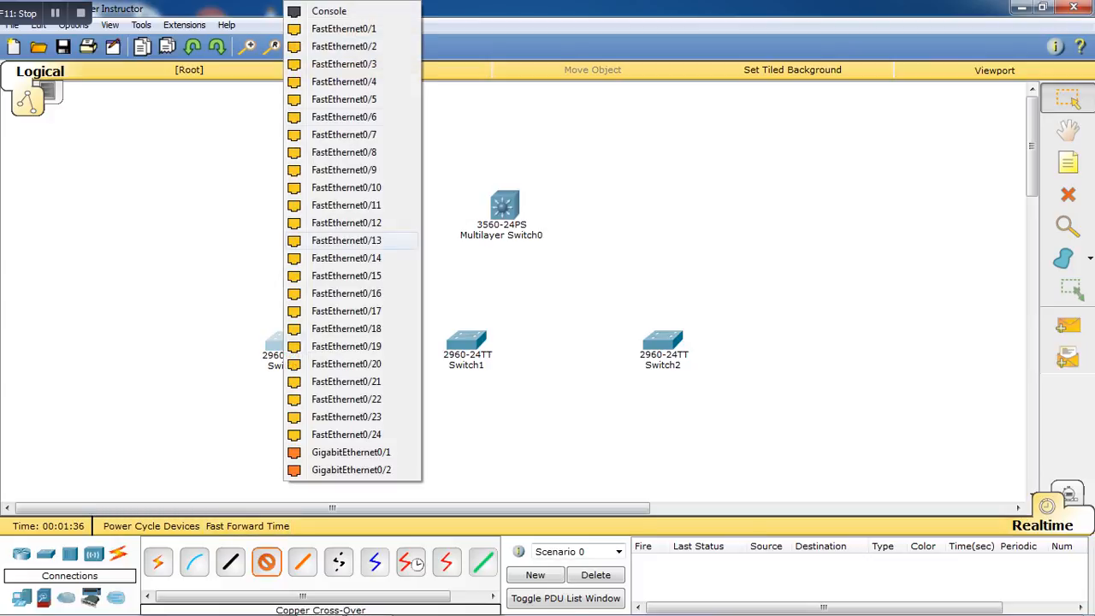
click(342, 27)
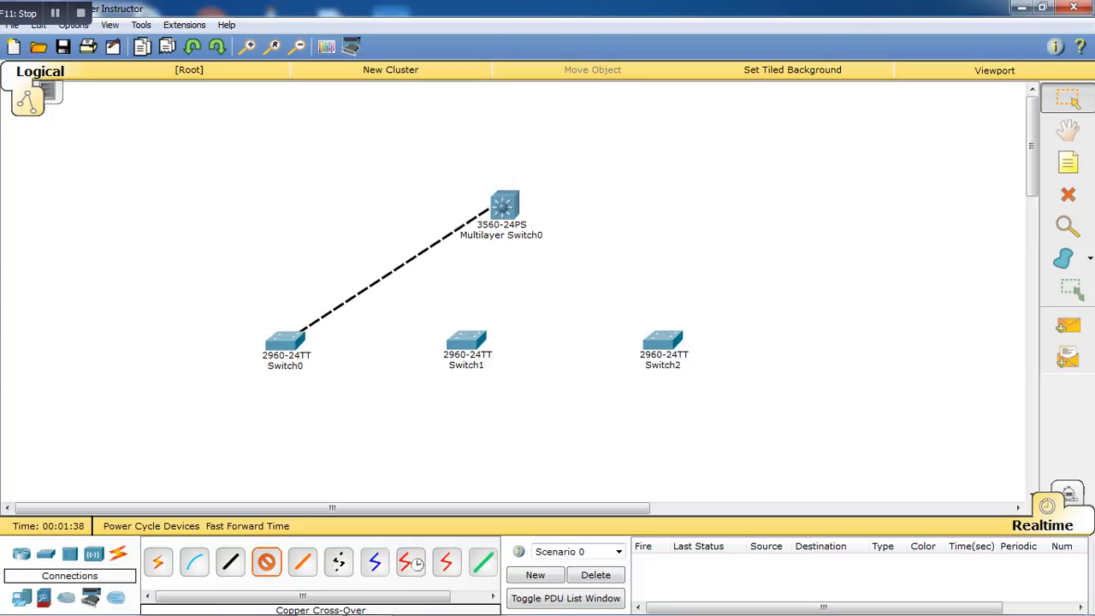
click(503, 212)
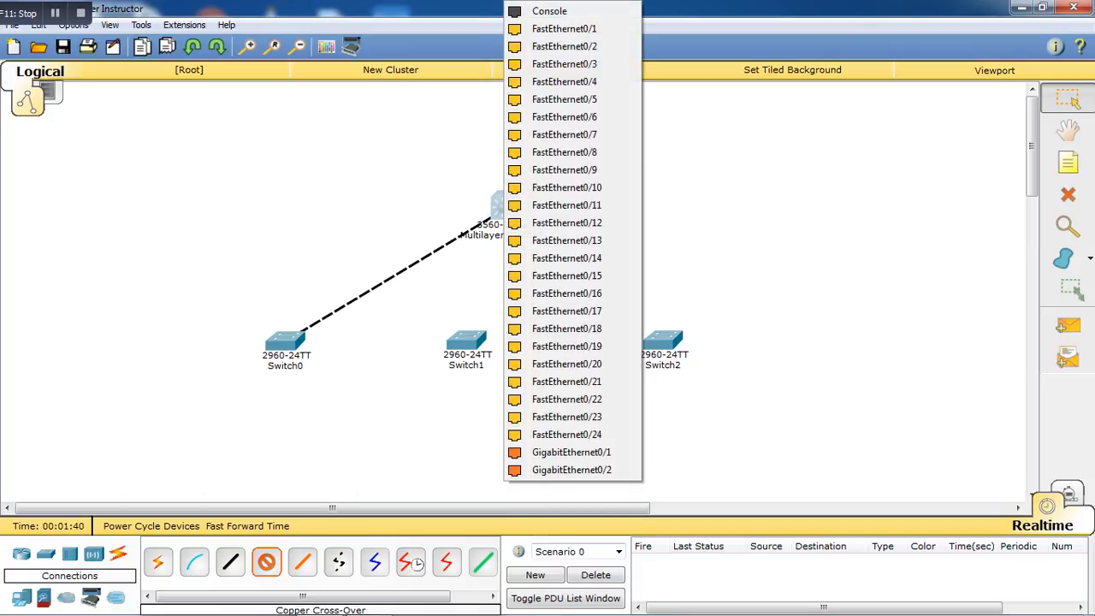
key(Escape)
key(Escape)
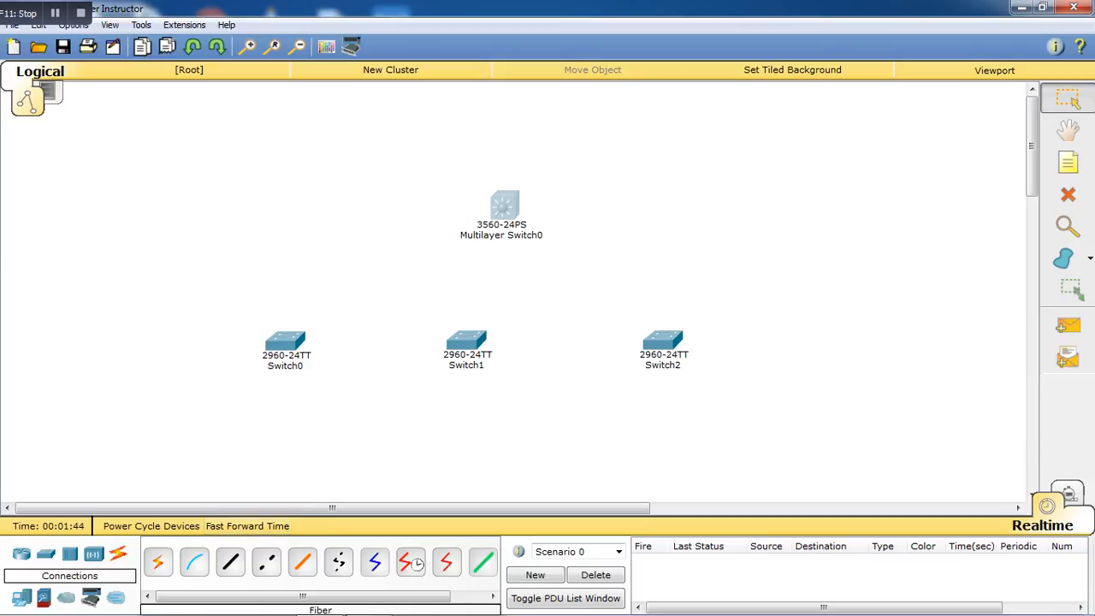
Connect Switch0's GigabitEthernet0/1 to the multilayer switch's GigabitEthernet0/1 with a copper cross-over cable
click(266, 562)
click(285, 343)
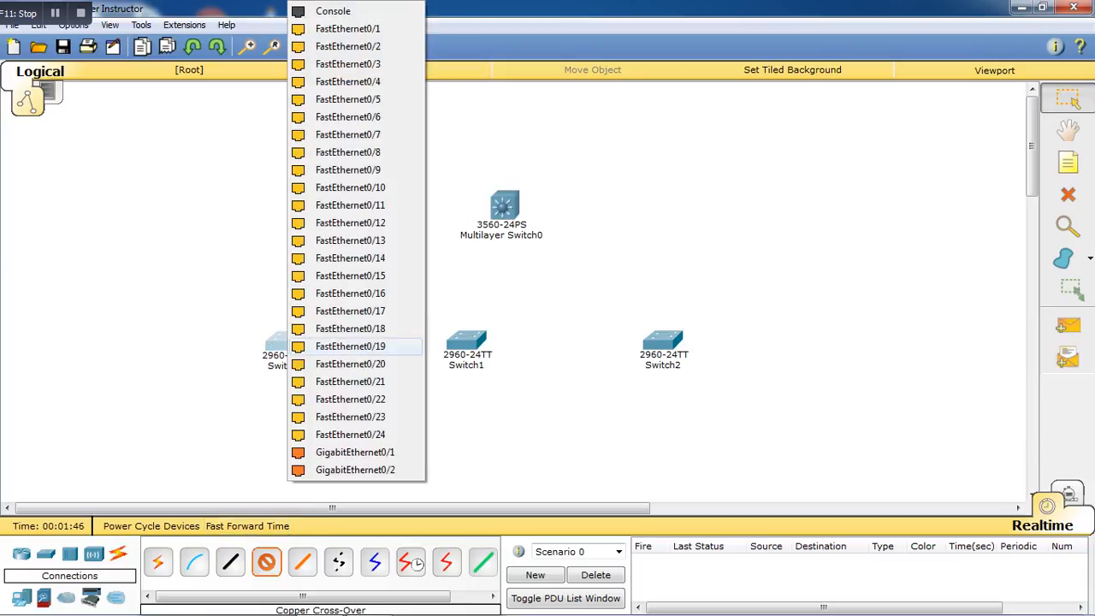
click(359, 452)
click(503, 207)
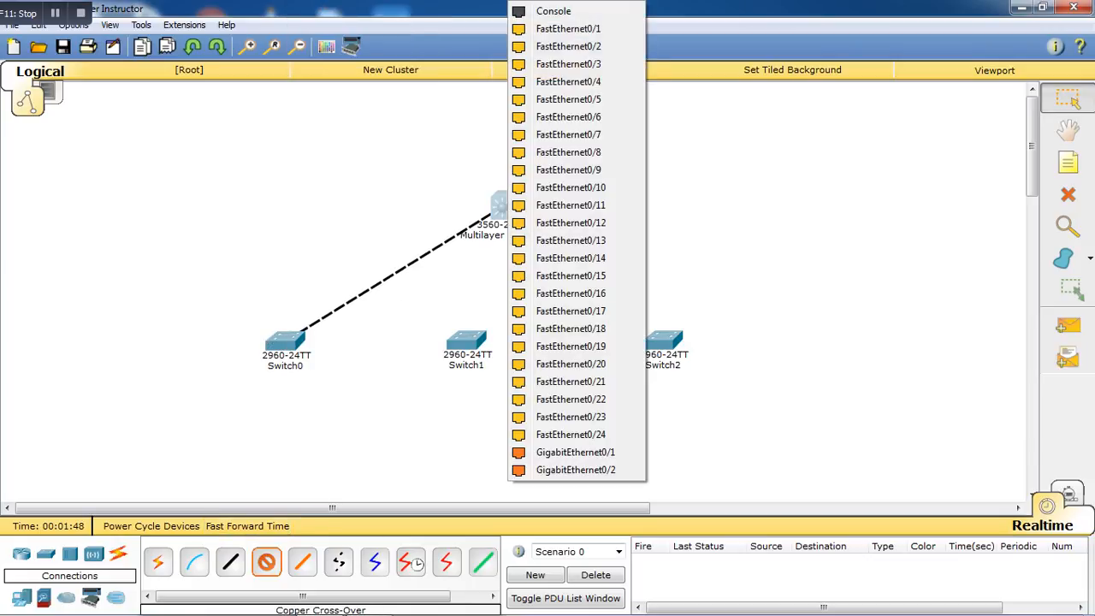
click(575, 451)
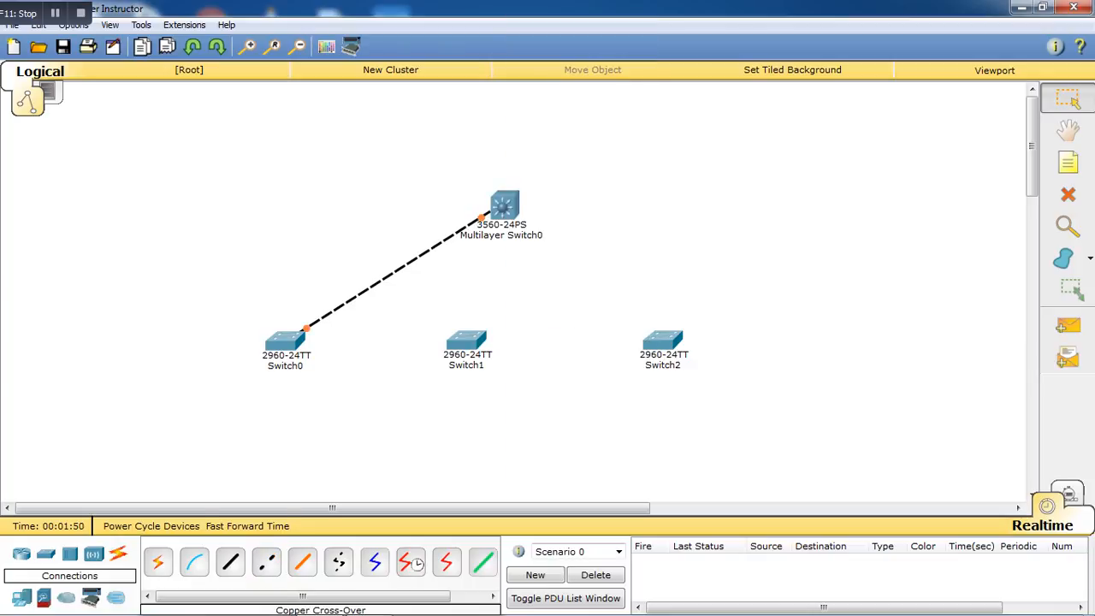
Connect Switch1's GigabitEthernet0/1 to the multilayer switch's GigabitEthernet0/2 with a copper cross-over cable
click(463, 341)
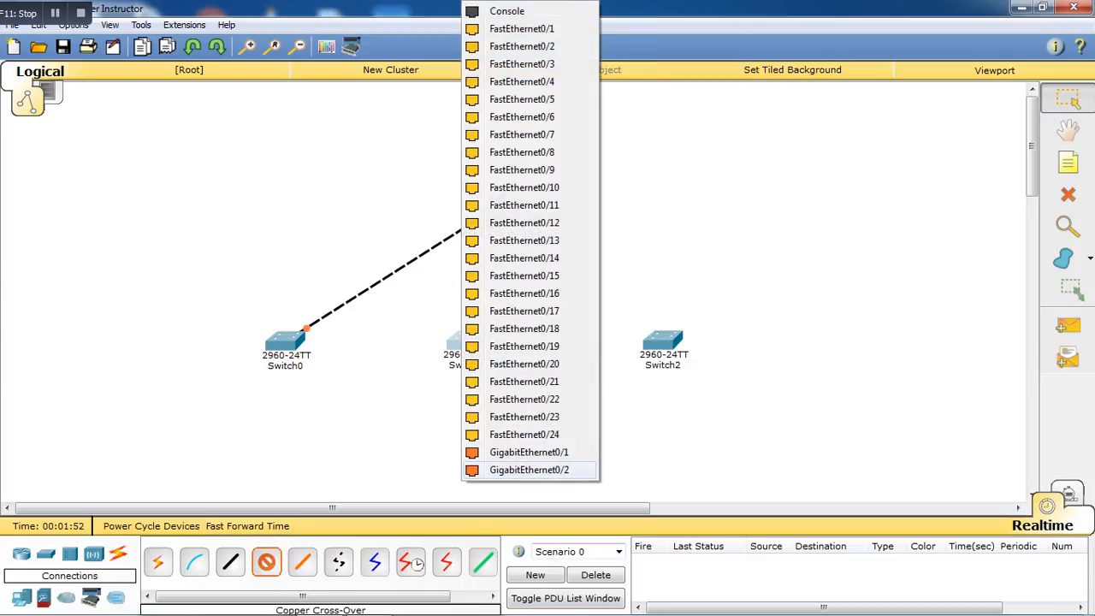
click(529, 452)
click(503, 207)
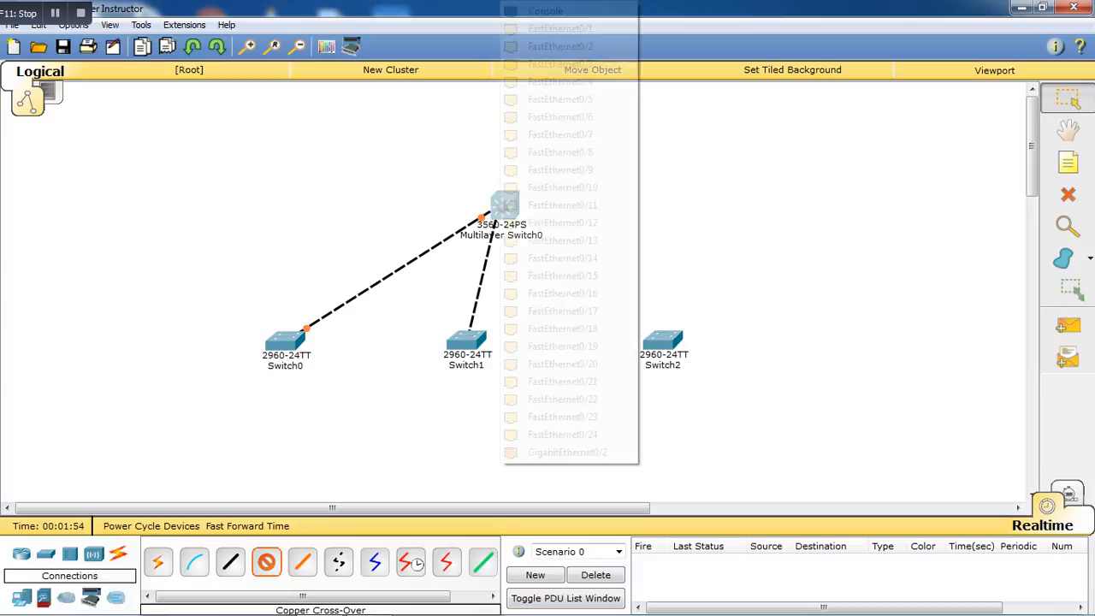
click(567, 451)
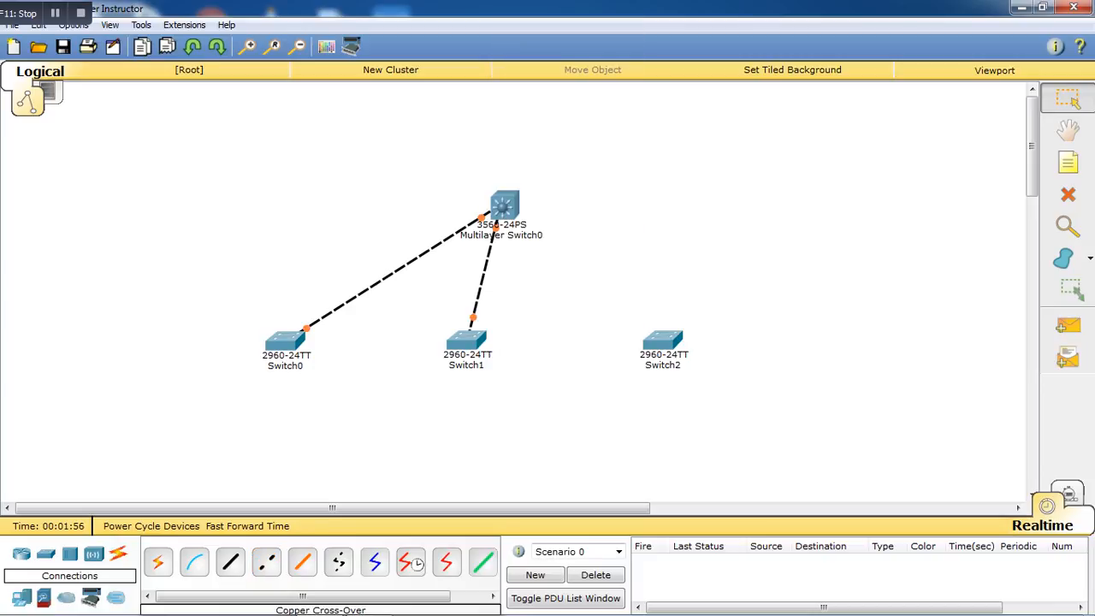
click(266, 562)
click(656, 340)
click(727, 453)
click(504, 206)
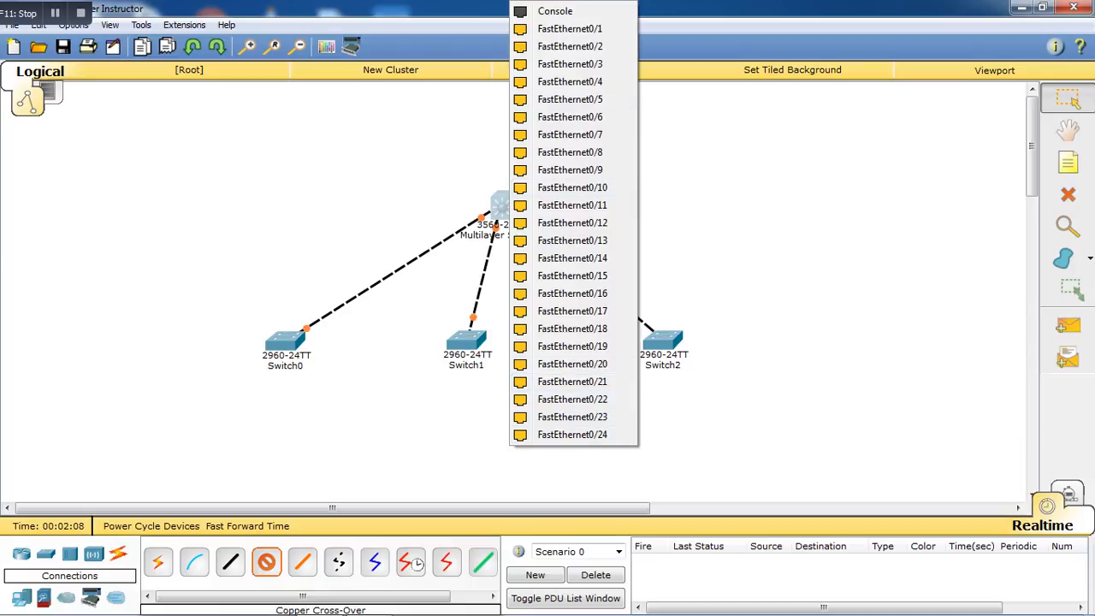
click(655, 272)
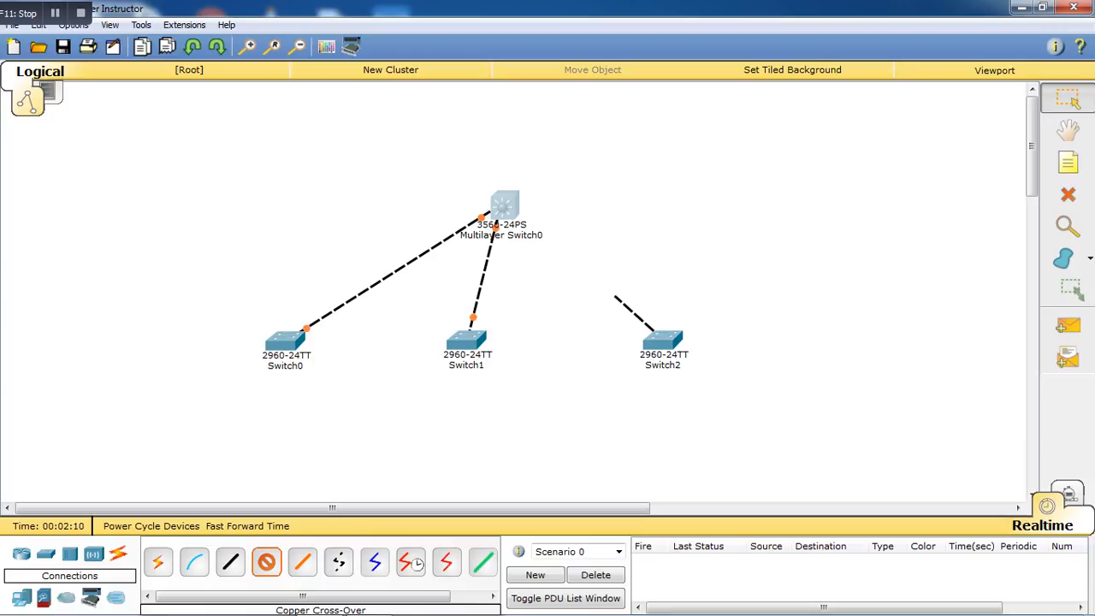
click(614, 296)
click(266, 562)
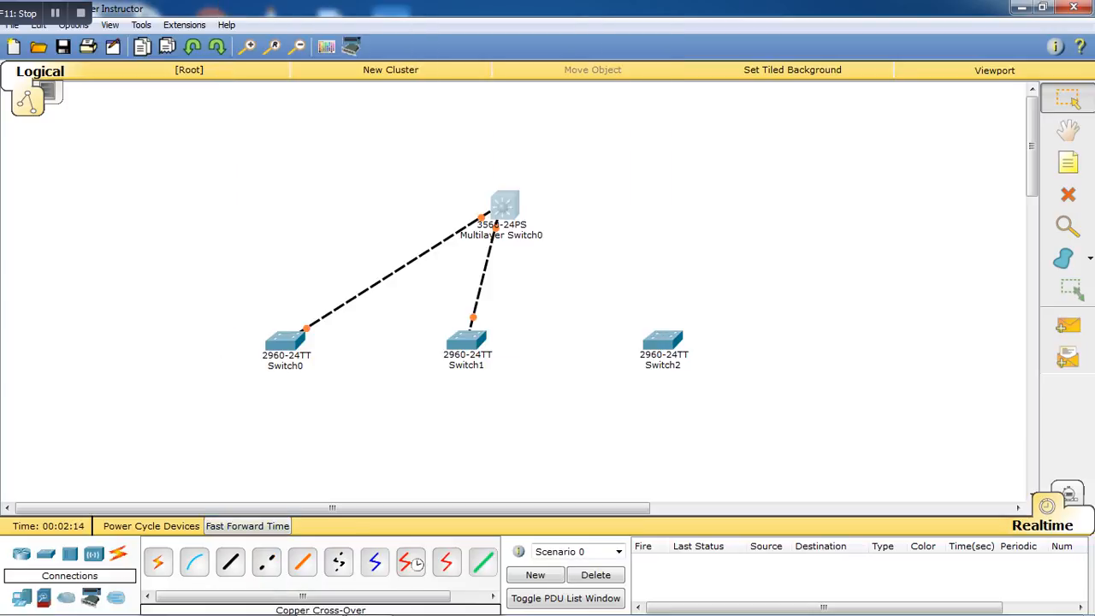
Try to connect Switch2's GigabitEthernet0/1 to the multilayer switch's FastEthernet0/1 with a copper cross-over cable
click(266, 562)
click(668, 342)
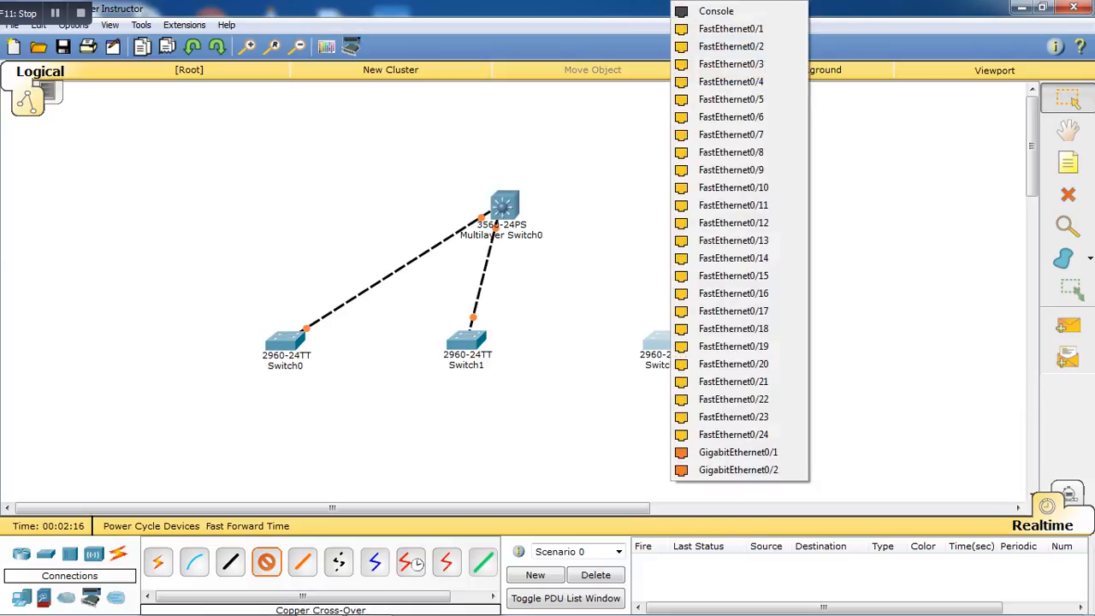
click(738, 452)
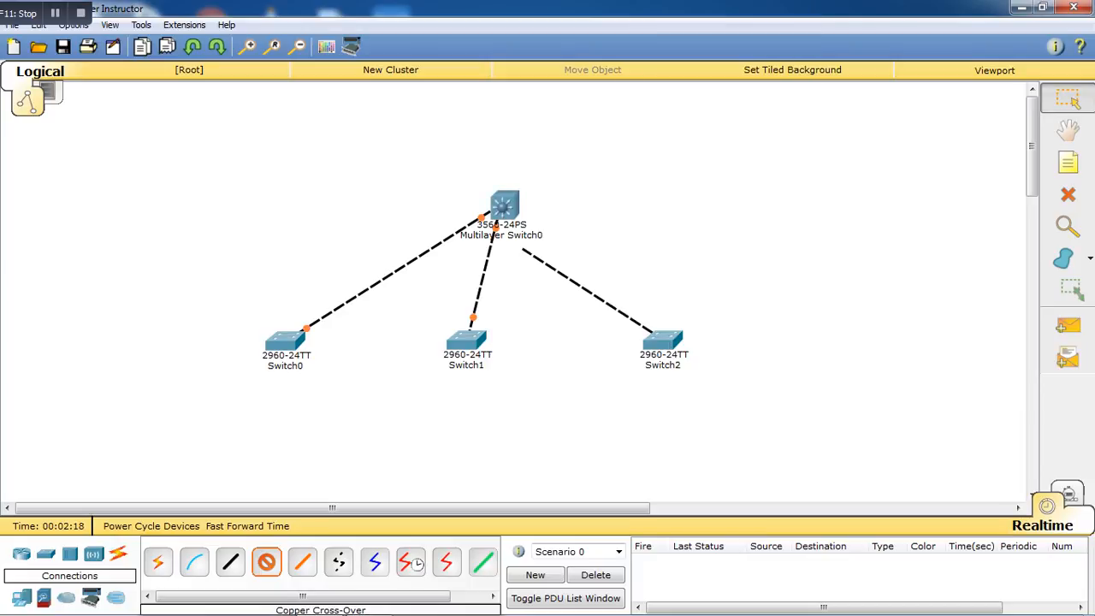
click(503, 210)
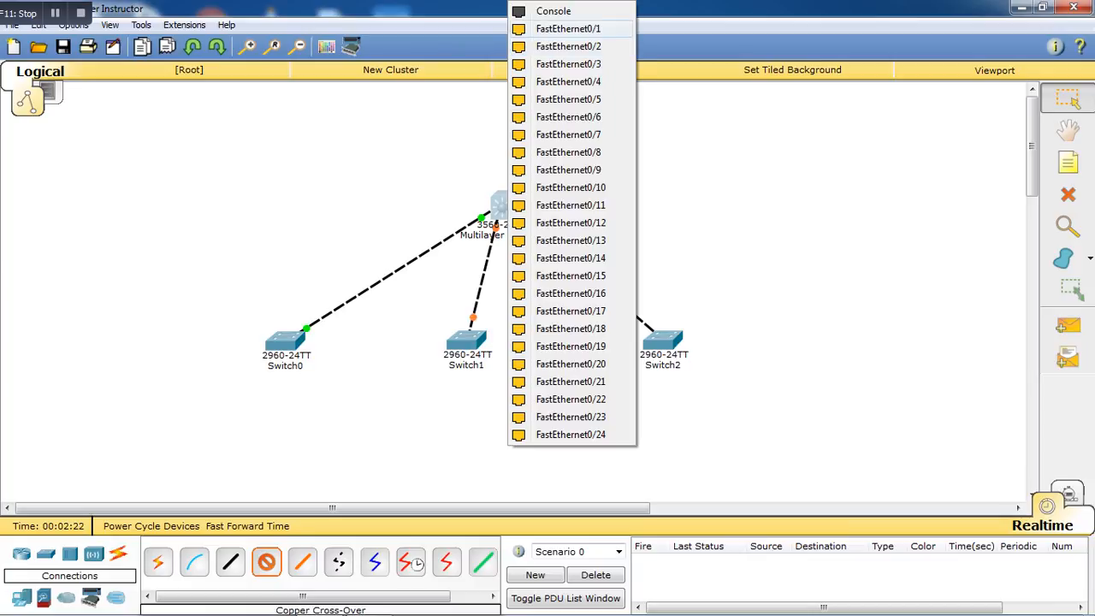
click(568, 28)
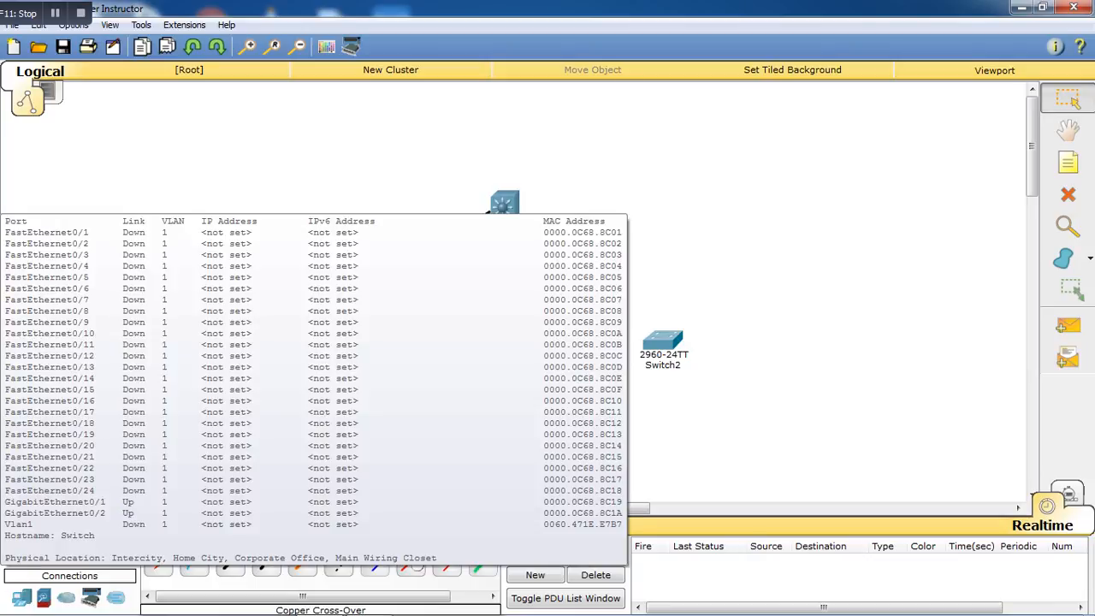
Examine the multilayer switch's physical ports and modules, its global settings and its command line
click(505, 205)
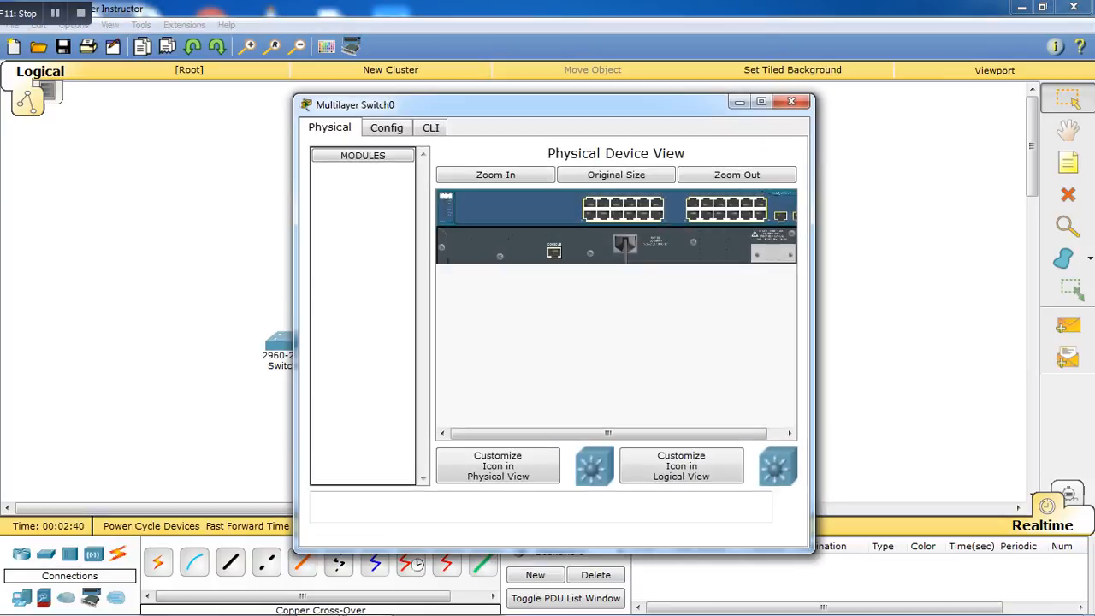
click(386, 127)
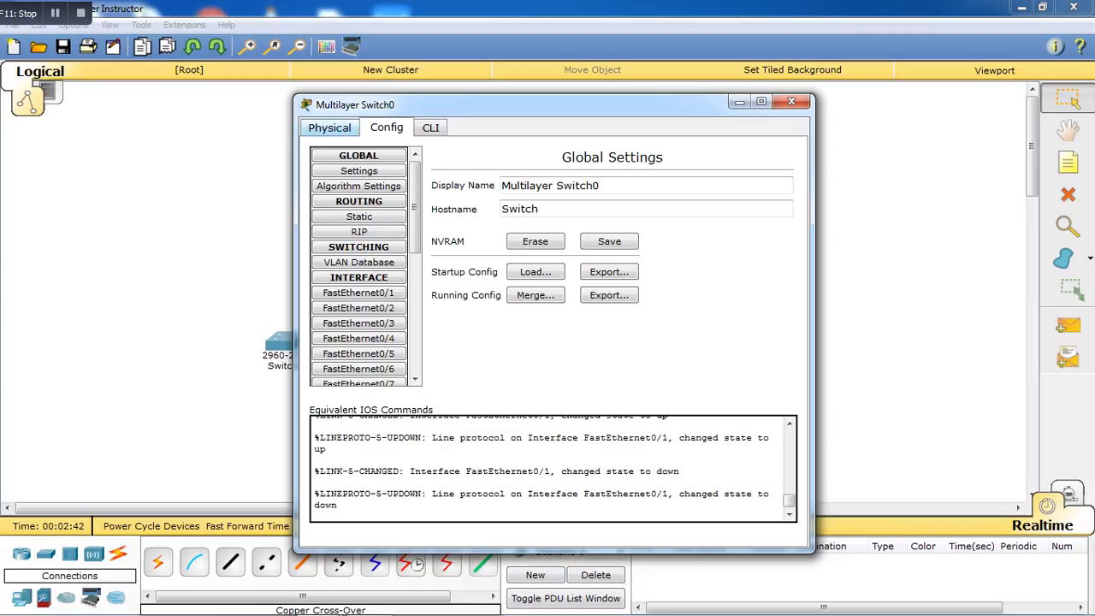
click(330, 127)
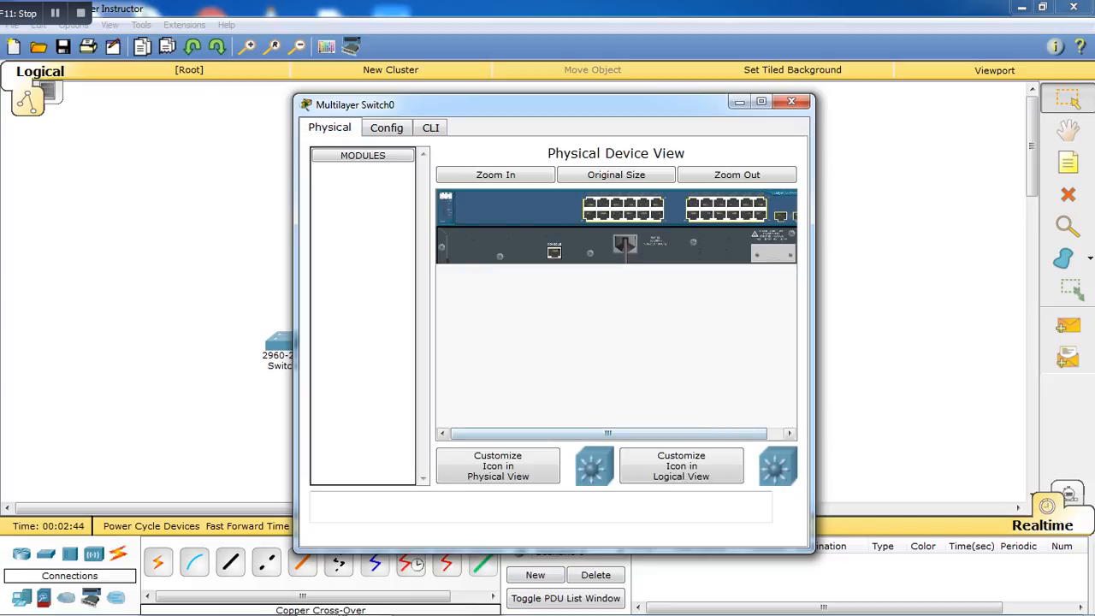
mouse_move(608, 434)
mouse_down()
mouse_move(624, 434)
mouse_move(609, 434)
mouse_up()
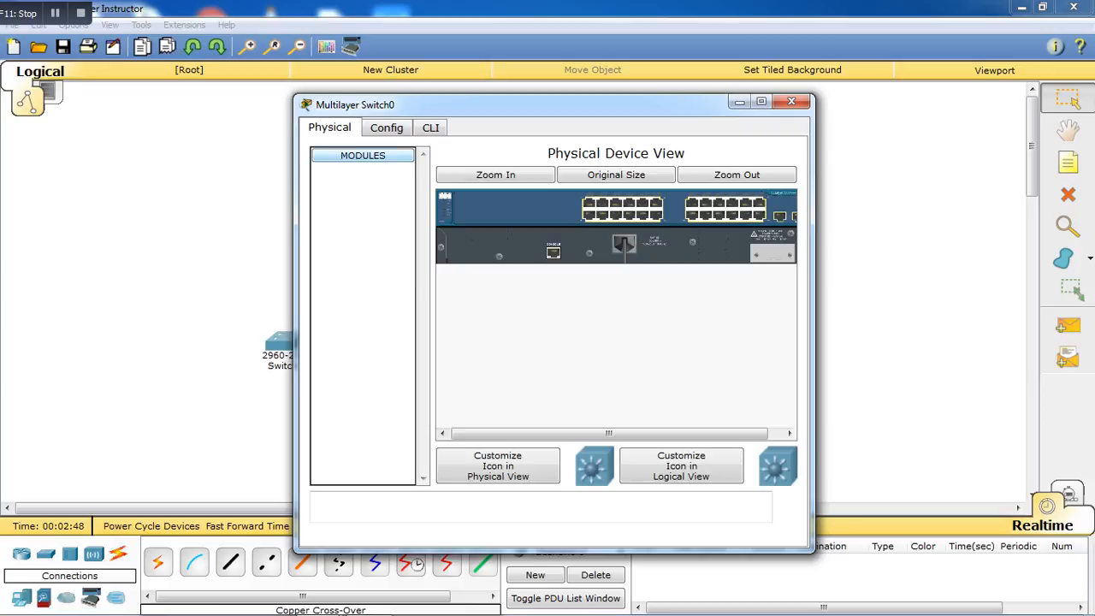
click(386, 127)
click(430, 127)
click(387, 127)
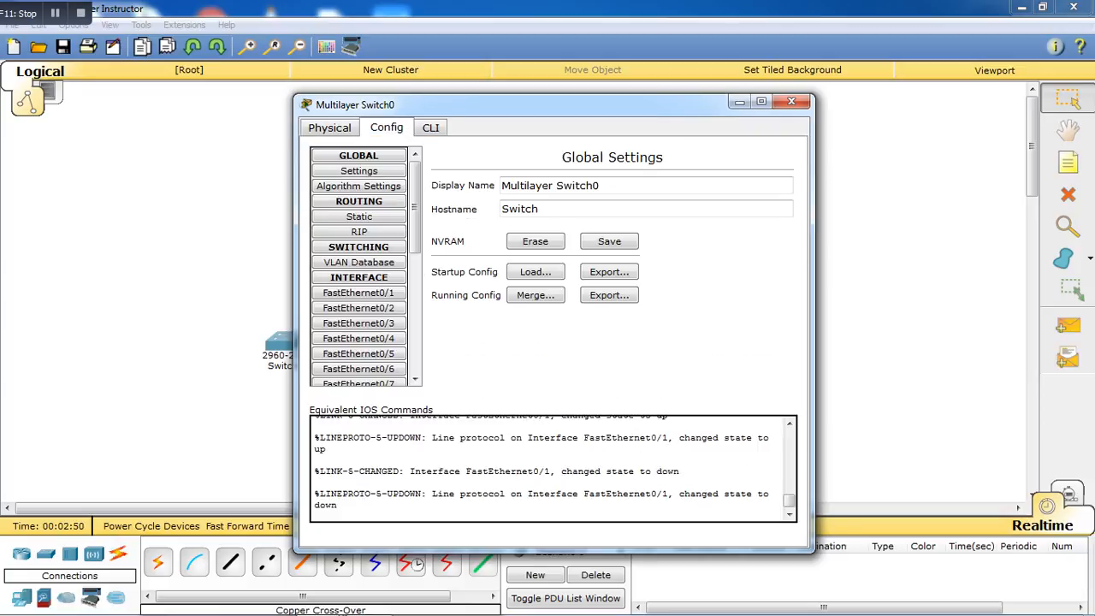
click(791, 102)
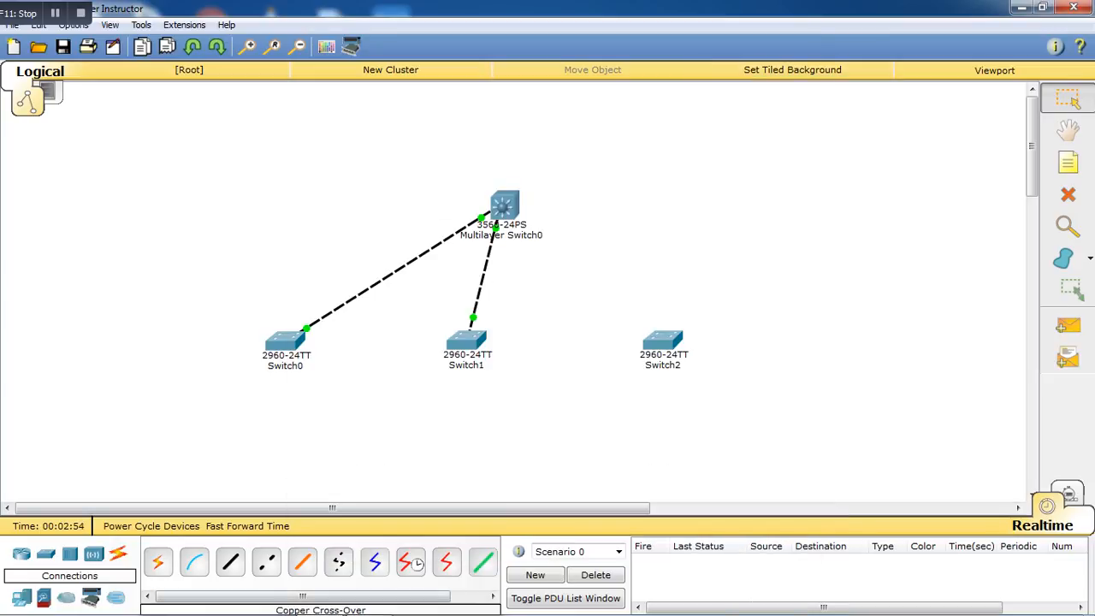
Connect Switch2's FastEthernet0/1 to the multilayer switch's FastEthernet0/1 with a copper cross-over cable
click(266, 562)
click(663, 342)
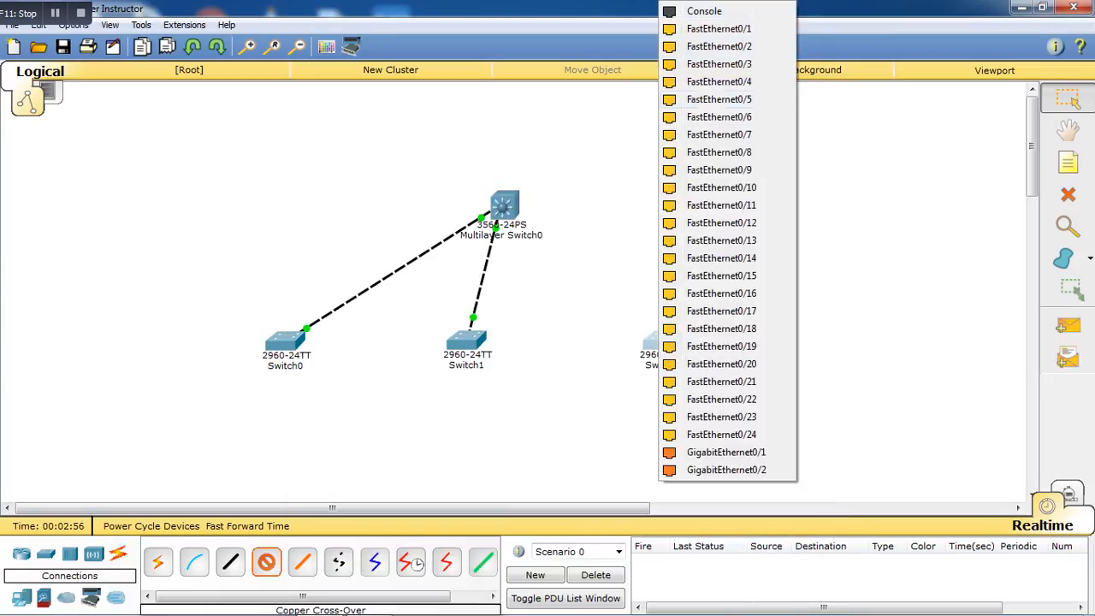
click(719, 28)
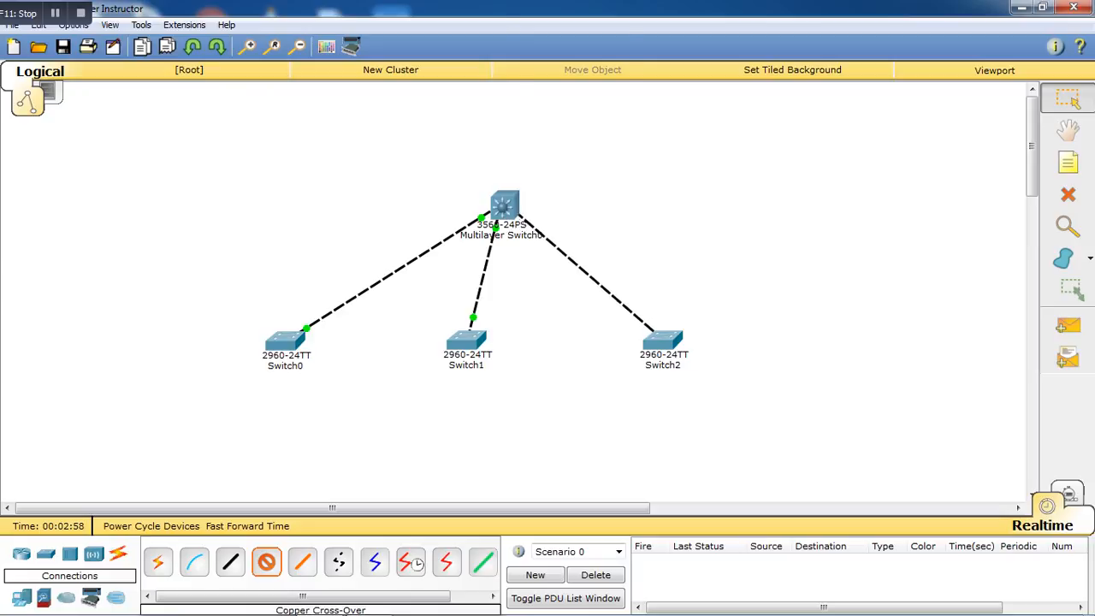
click(504, 208)
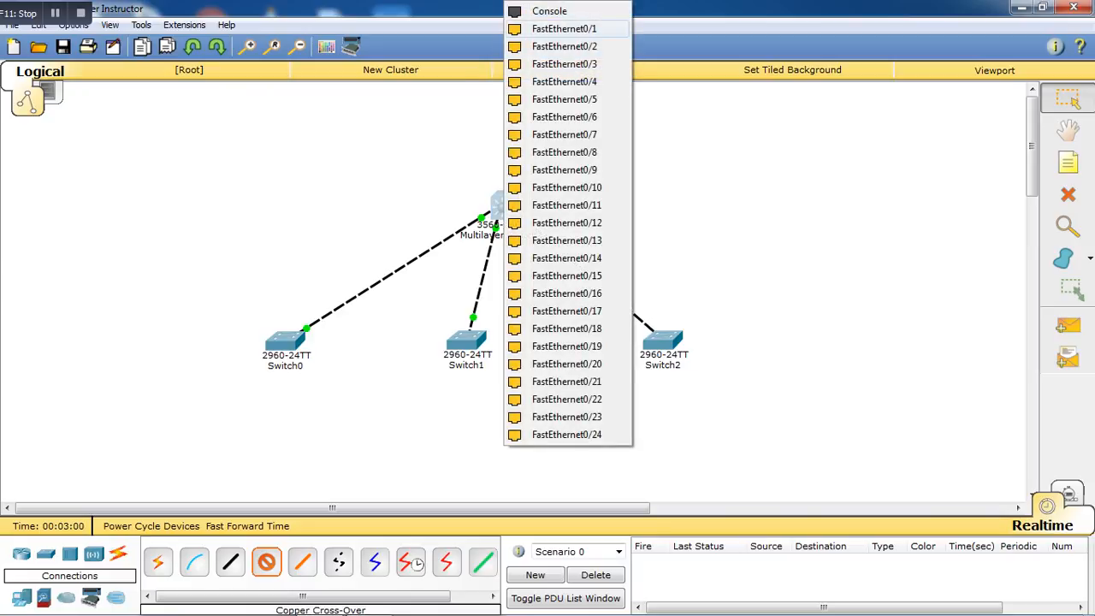
click(565, 29)
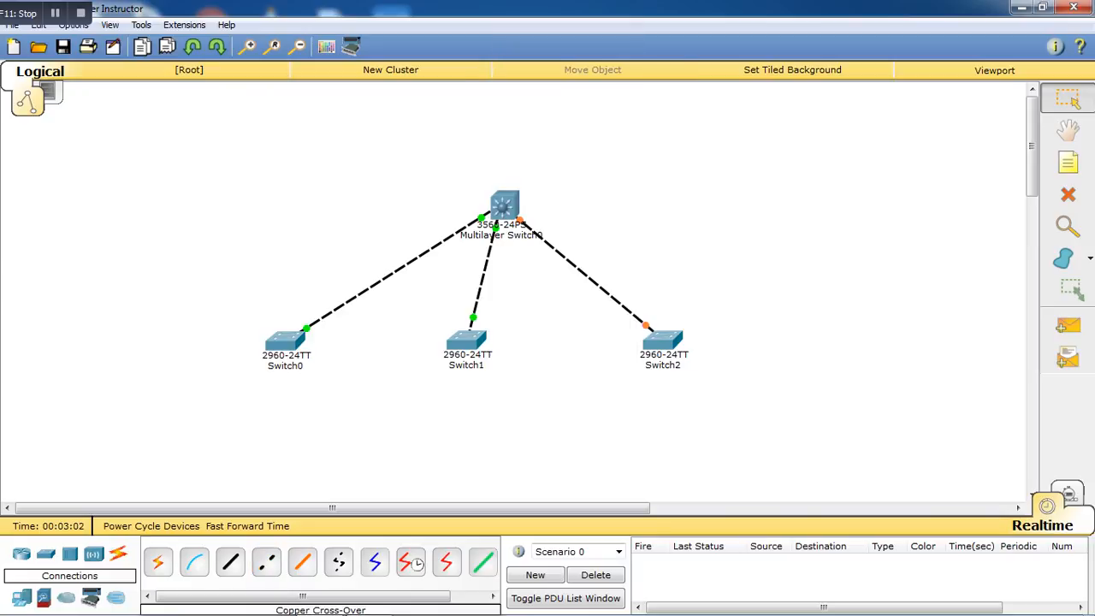
Review the multilayer switch's command line output for its interface state messages
click(504, 205)
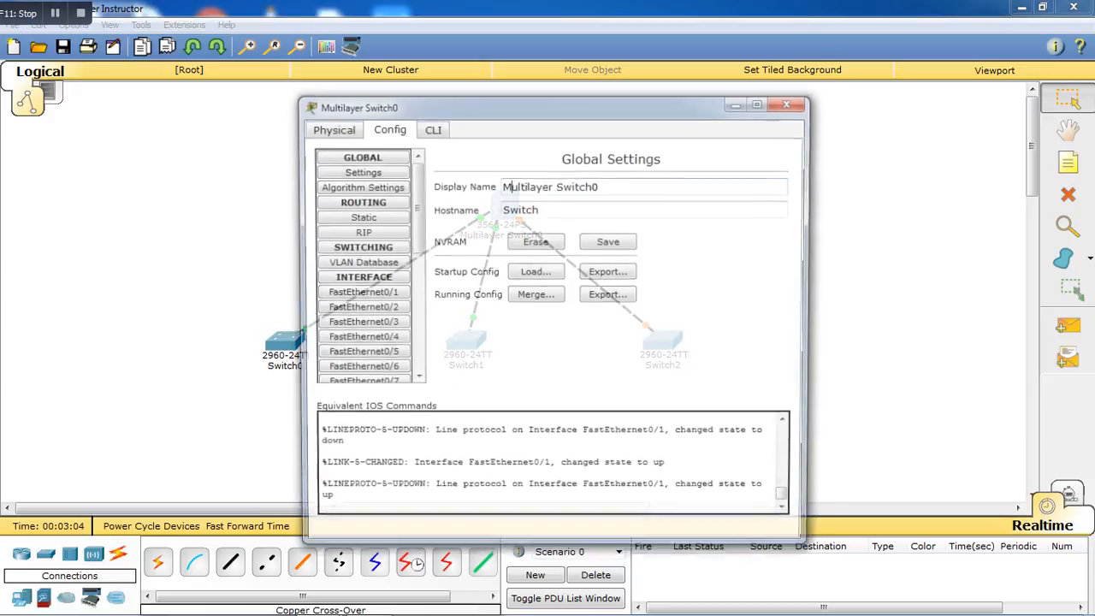
click(431, 127)
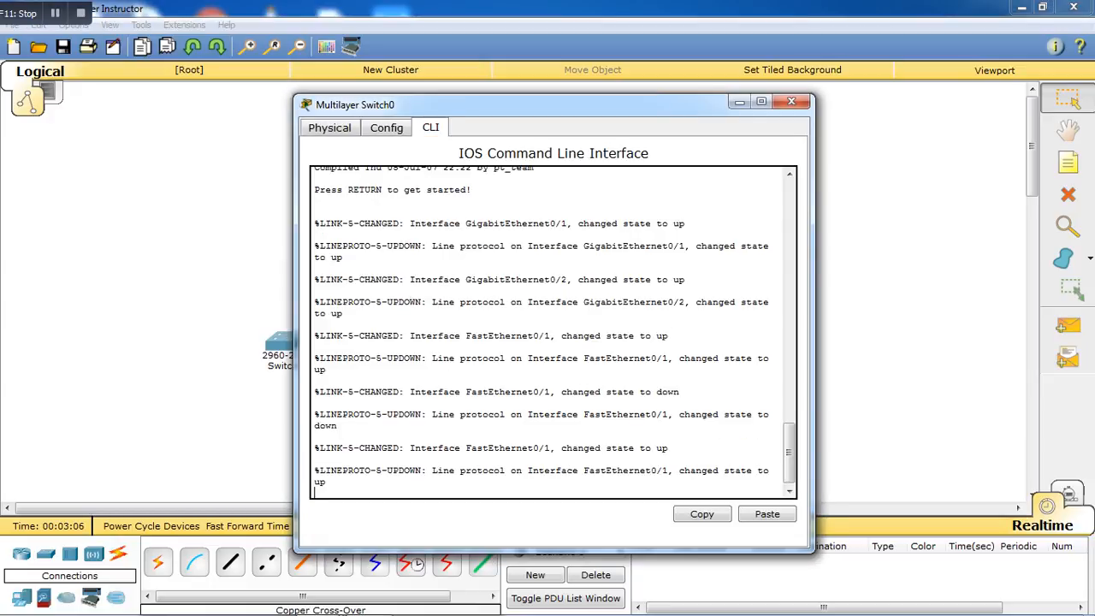
drag(428, 104, 302, 213)
click(662, 211)
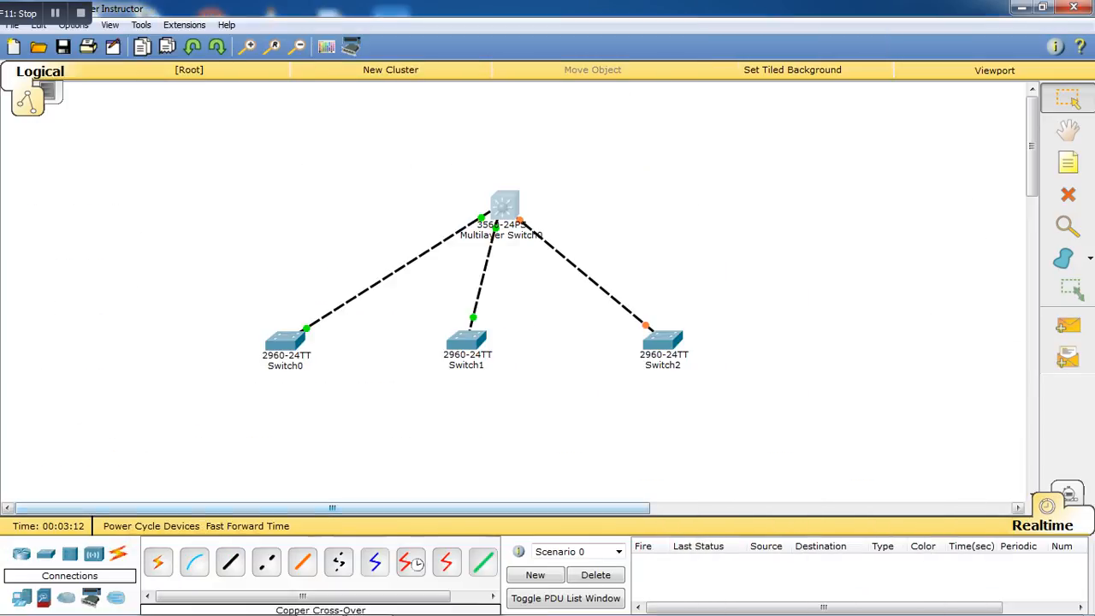
Add three generic PCs to the workspace, one below each of the 2960 switches
drag(513, 508, 648, 509)
drag(467, 508, 476, 508)
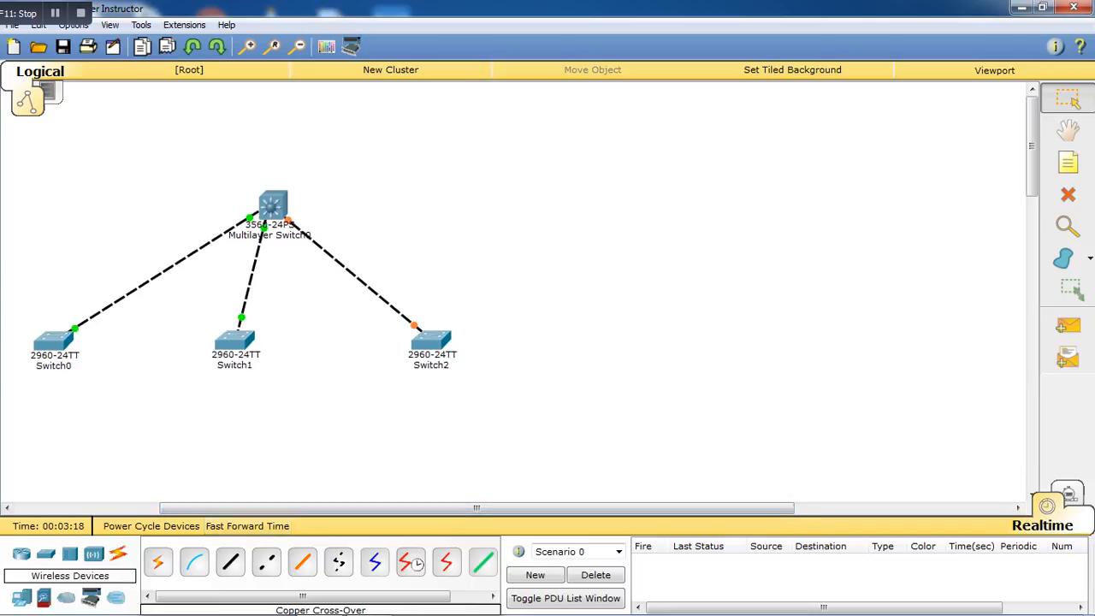
click(45, 554)
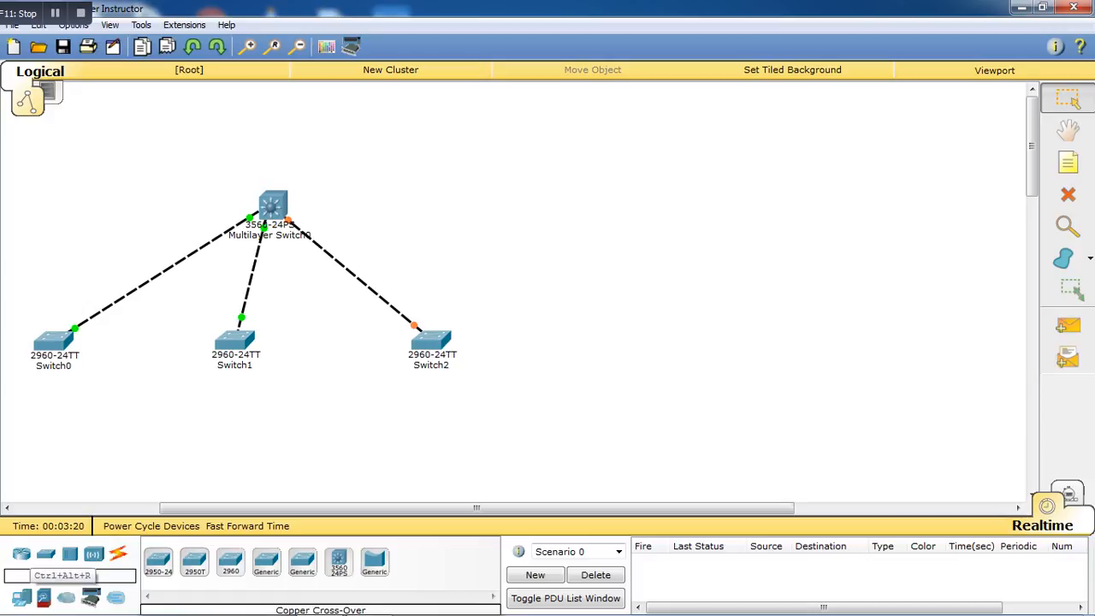
click(21, 597)
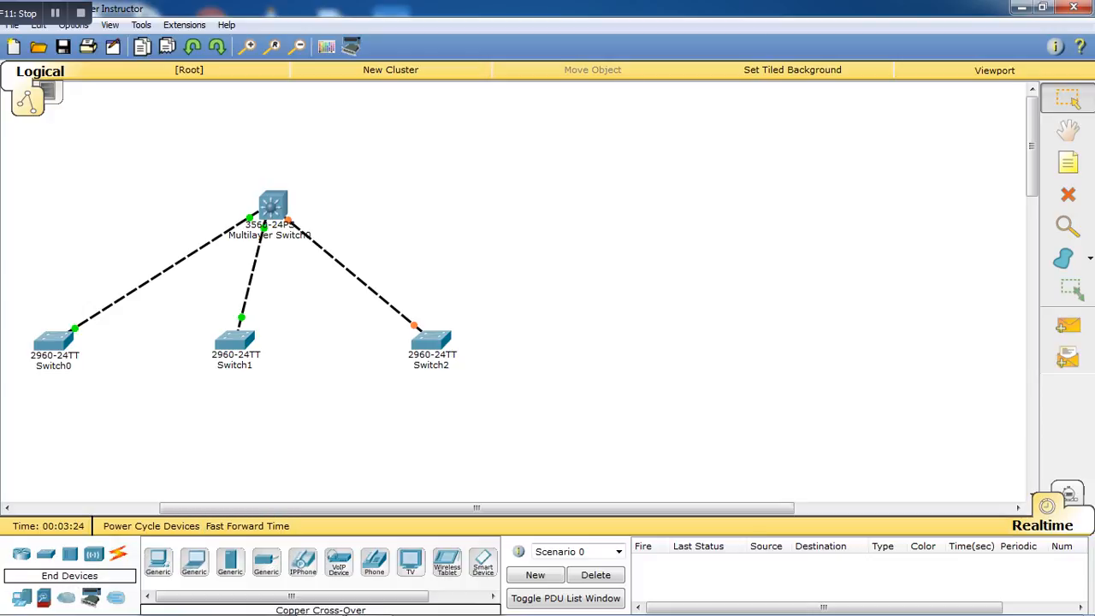
drag(158, 561, 75, 464)
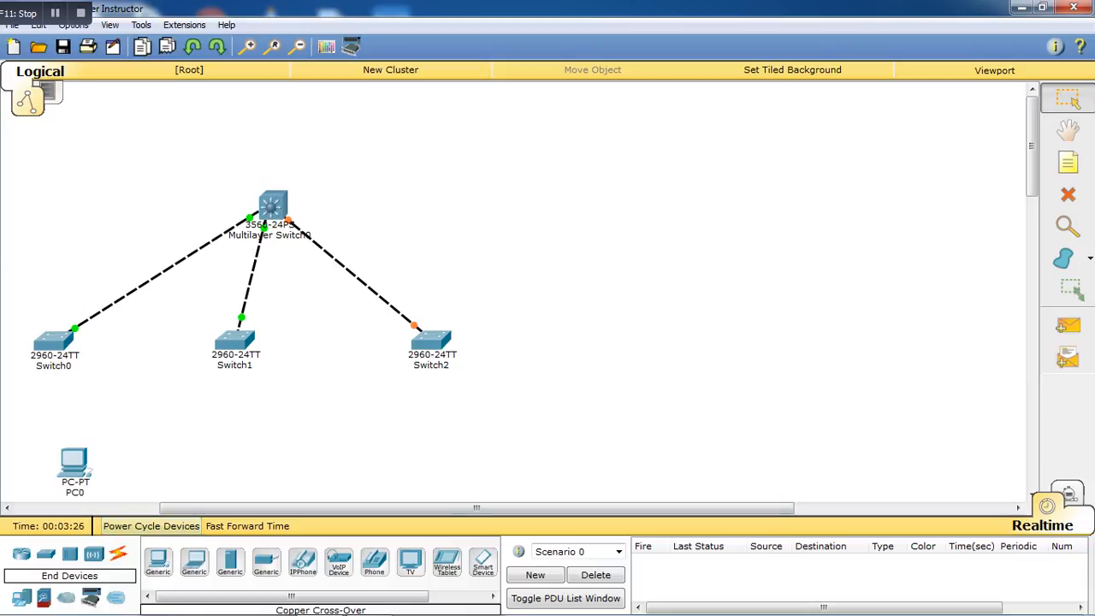
drag(159, 561, 248, 469)
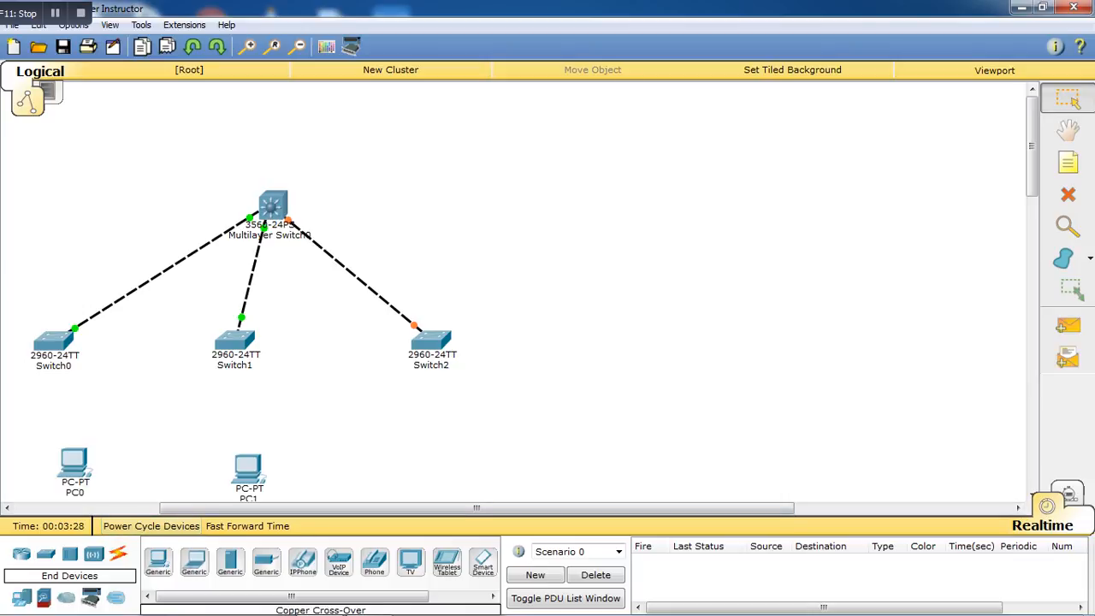
drag(159, 561, 465, 471)
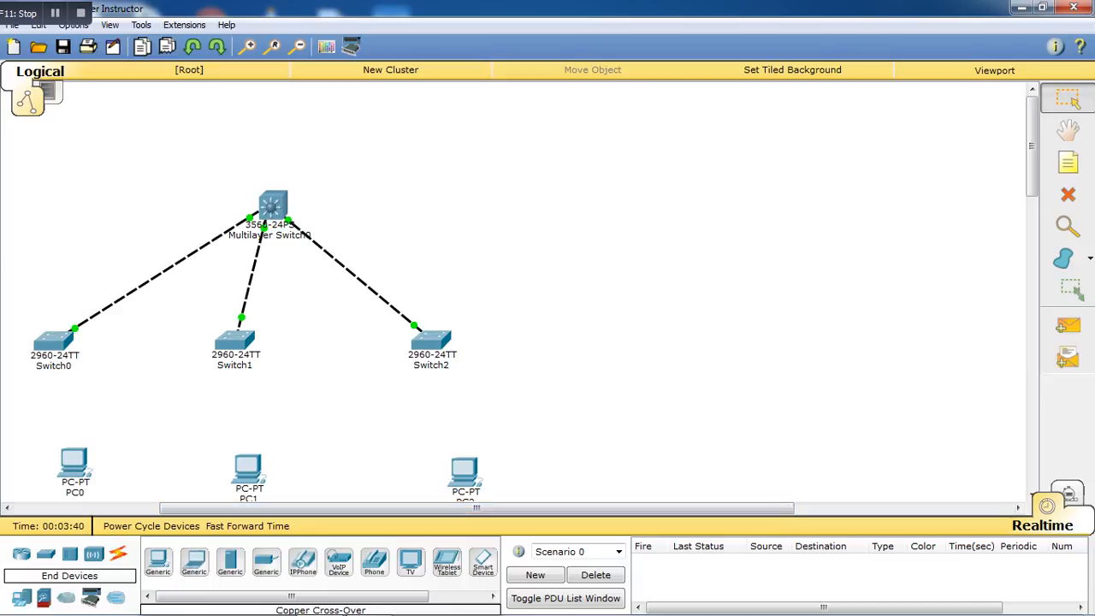
Add three generic laptops, one beside each PC below the switches
drag(194, 561, 563, 473)
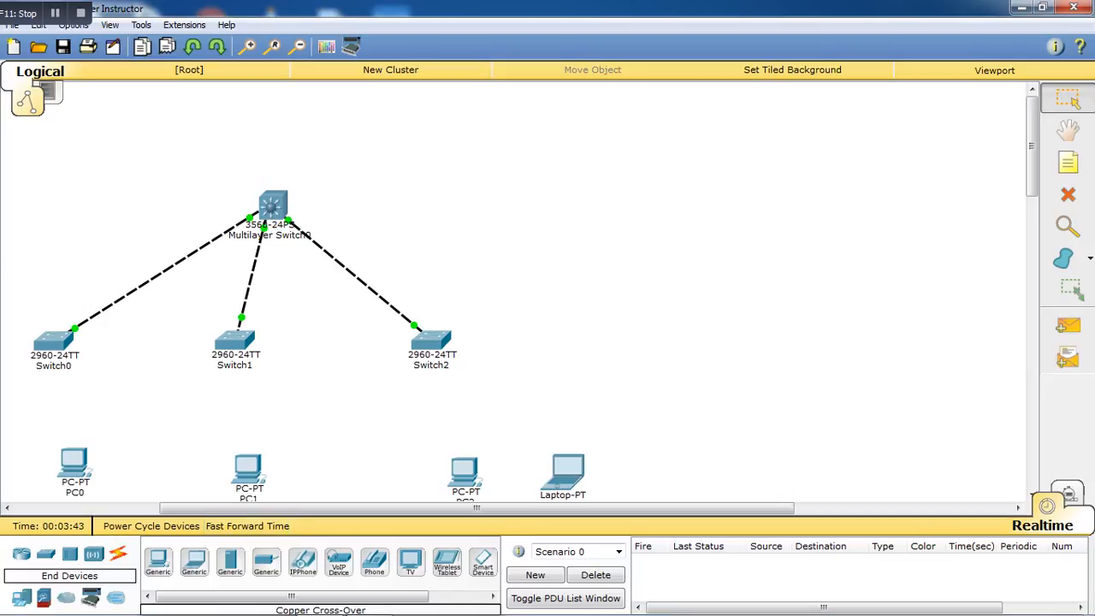
drag(194, 561, 336, 473)
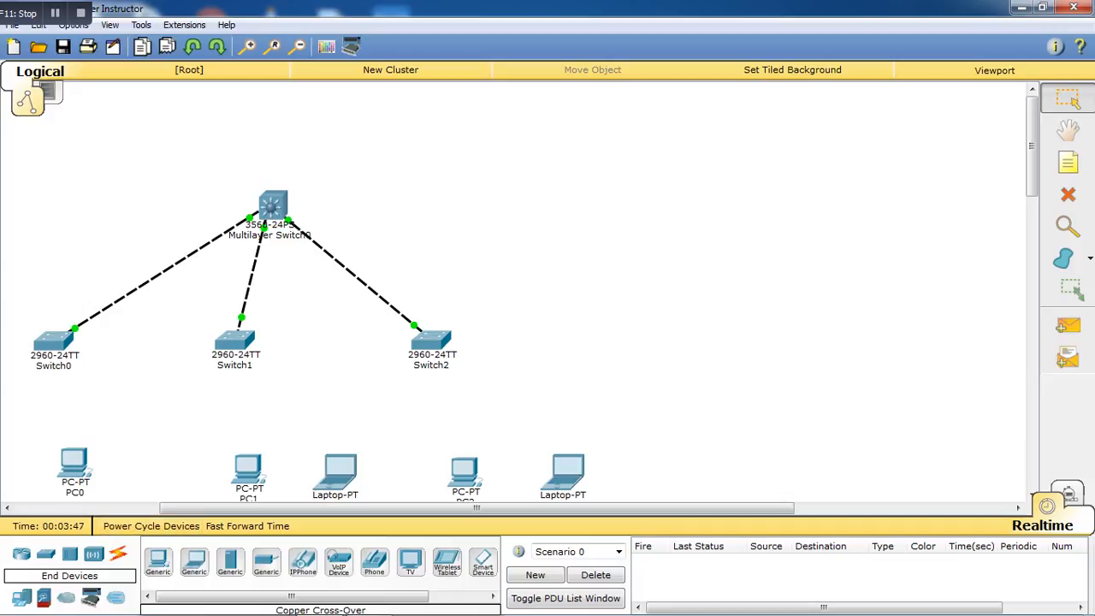
drag(194, 562, 141, 473)
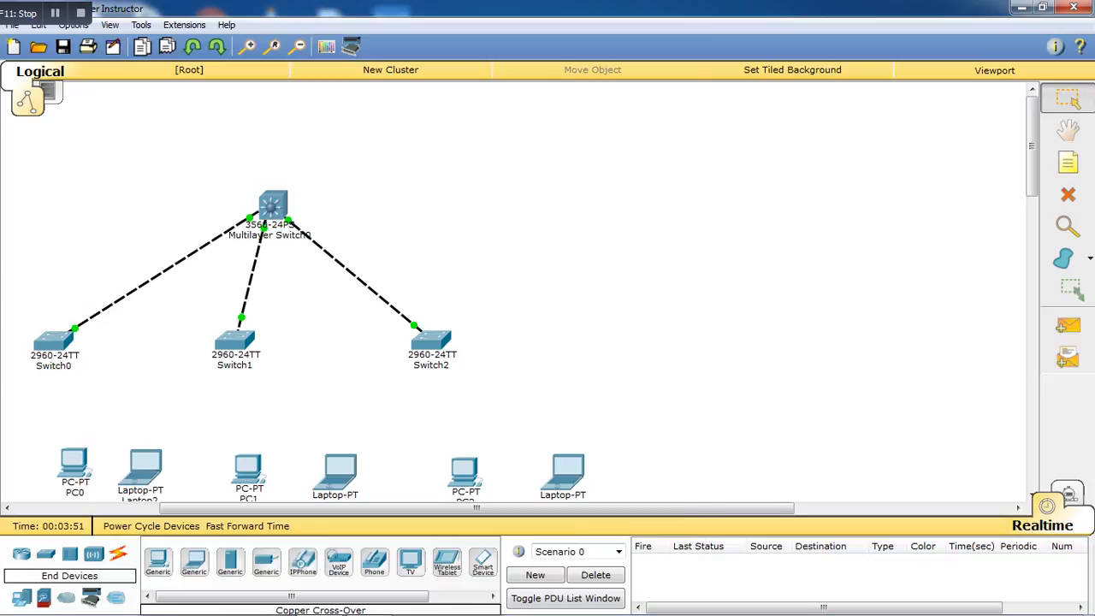
Shift the three PC and laptop pairs to the left so each sits centred beneath its own switch
mouse_move(57, 429)
mouse_down()
mouse_move(139, 444)
mouse_move(170, 485)
mouse_move(104, 461)
mouse_move(79, 467)
mouse_up()
drag(196, 428, 294, 465)
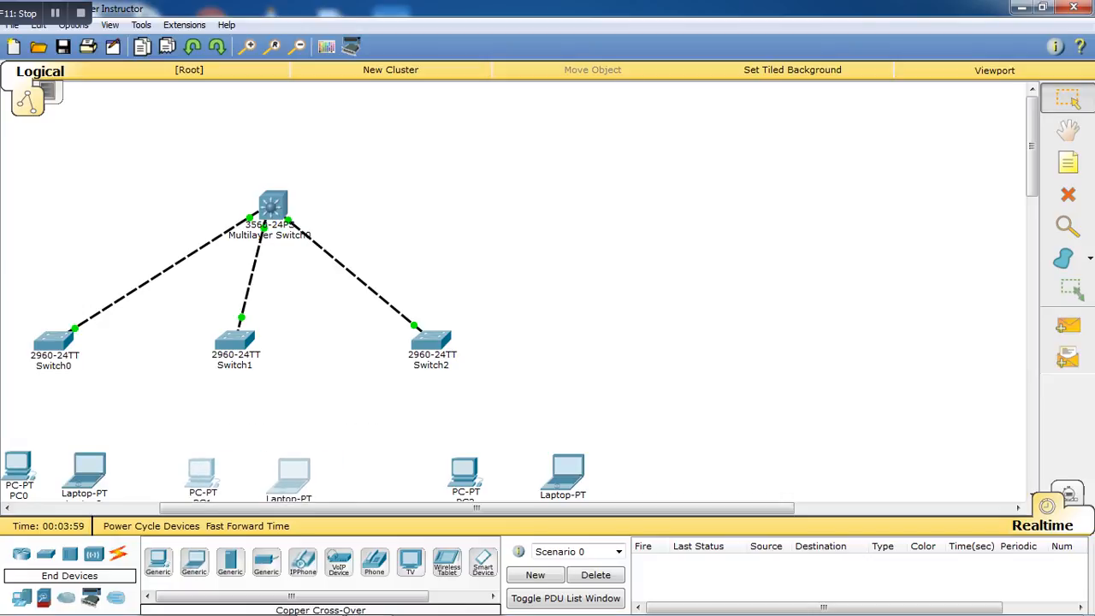
drag(393, 435, 585, 500)
drag(464, 470, 413, 475)
click(367, 432)
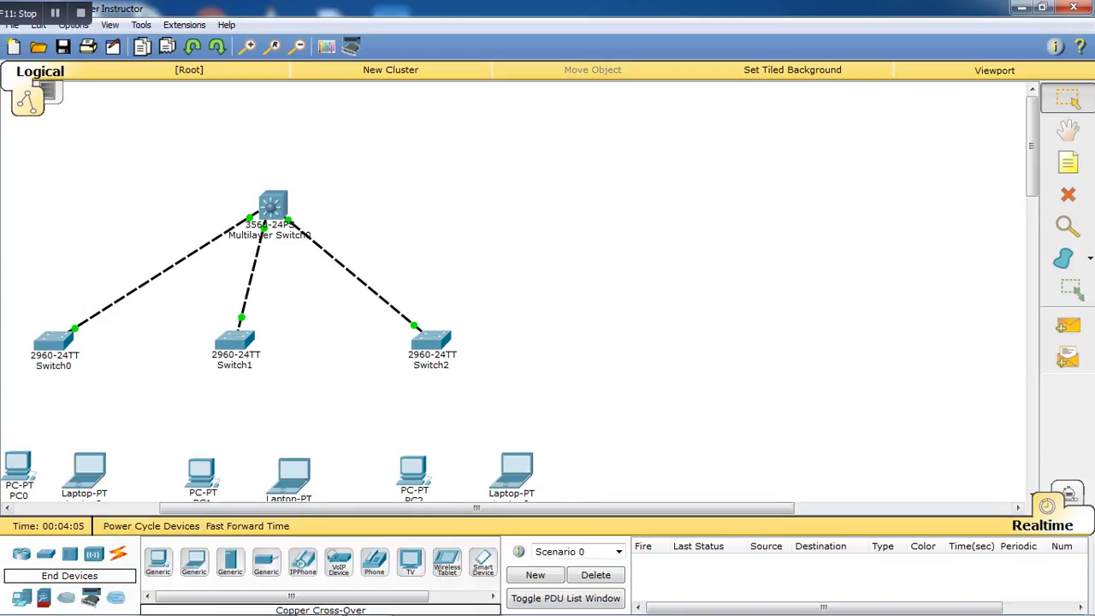
Connect PC0's FastEthernet0 to Switch0's FastEthernet0/1 with a copper straight-through cable
click(118, 555)
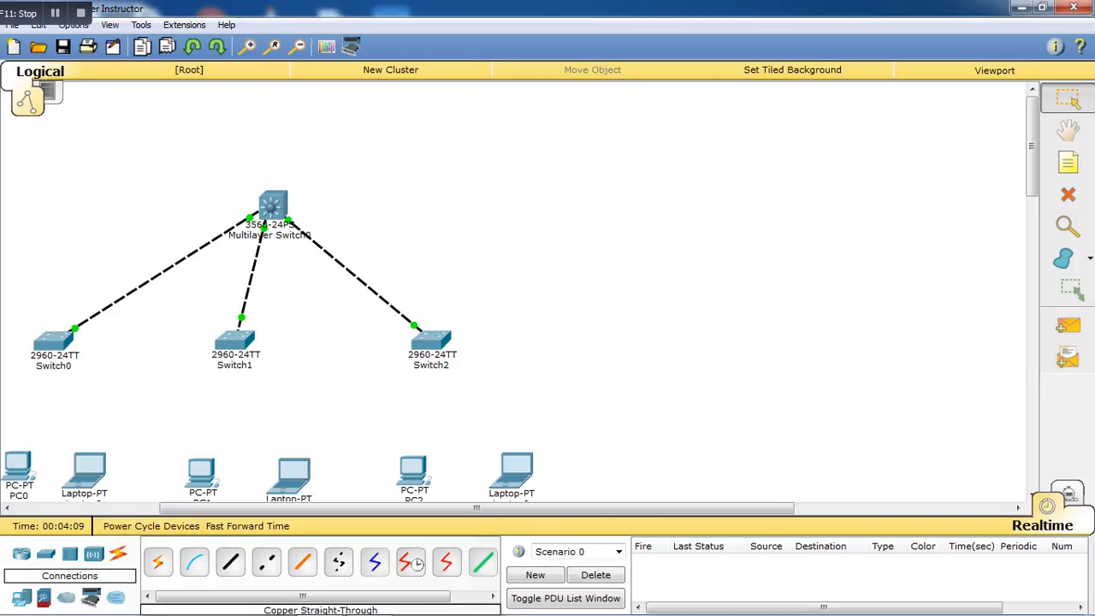
click(230, 562)
click(17, 467)
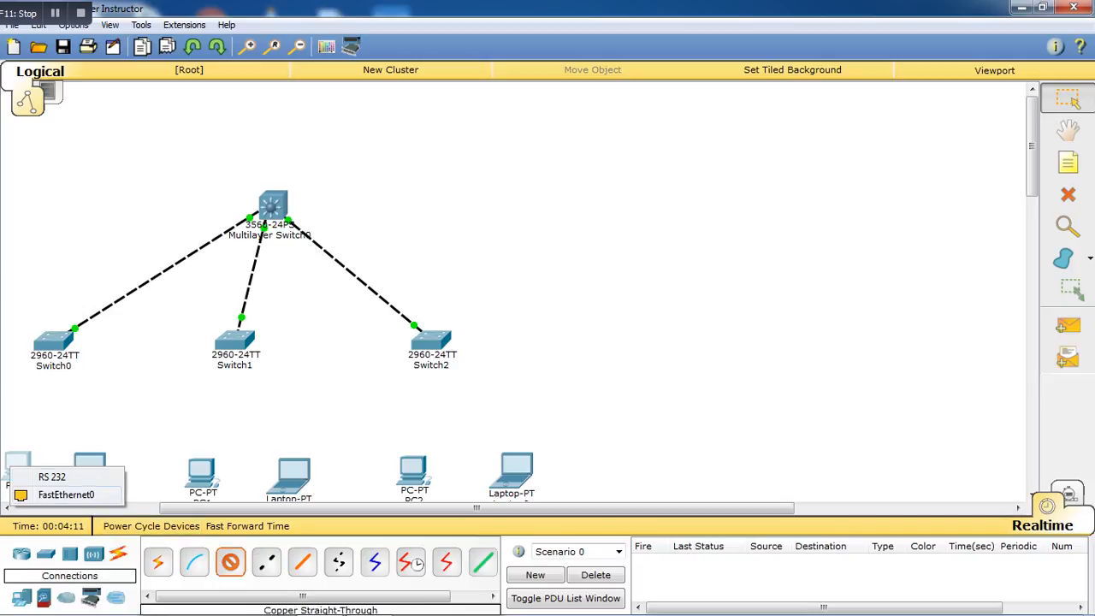
click(66, 494)
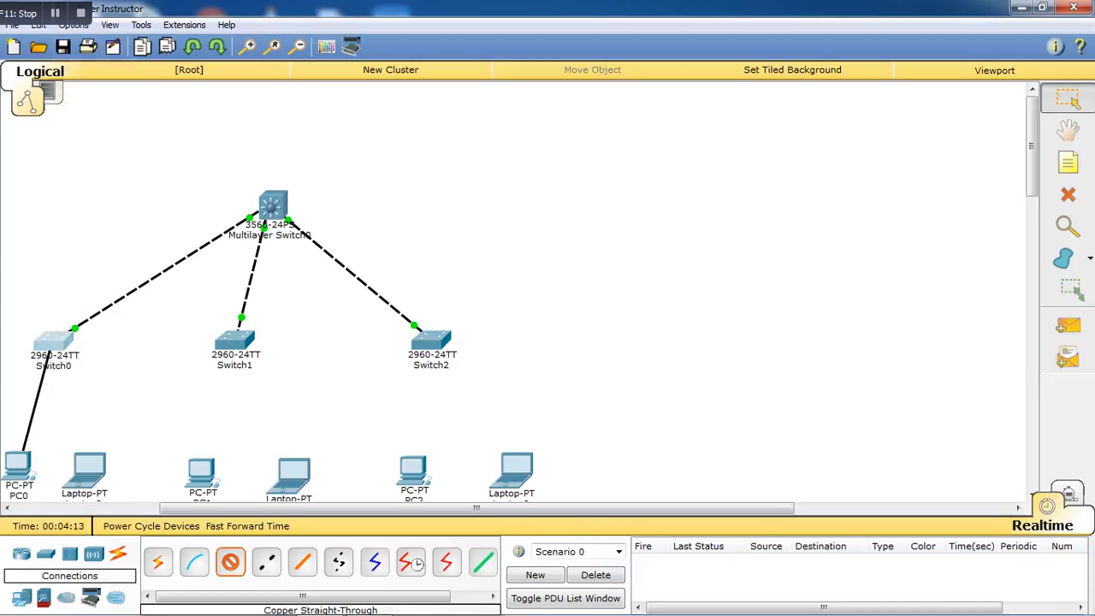
click(52, 346)
click(112, 28)
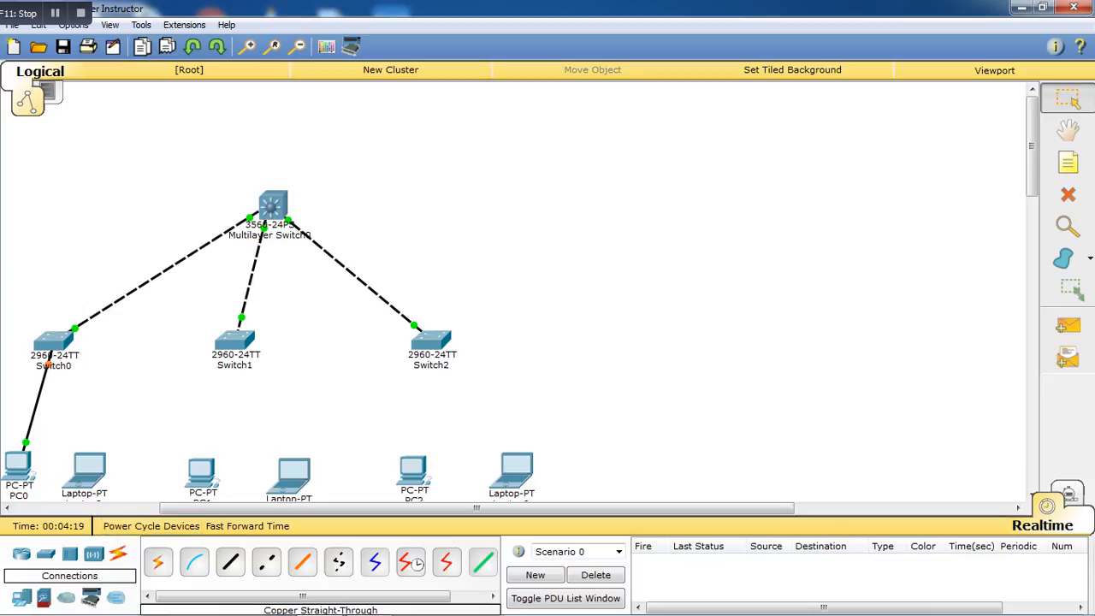
Connect FastEthernet0 of the laptop beside PC0 to Switch0's FastEthernet0/2 with a copper straight-through cable
click(230, 562)
click(89, 470)
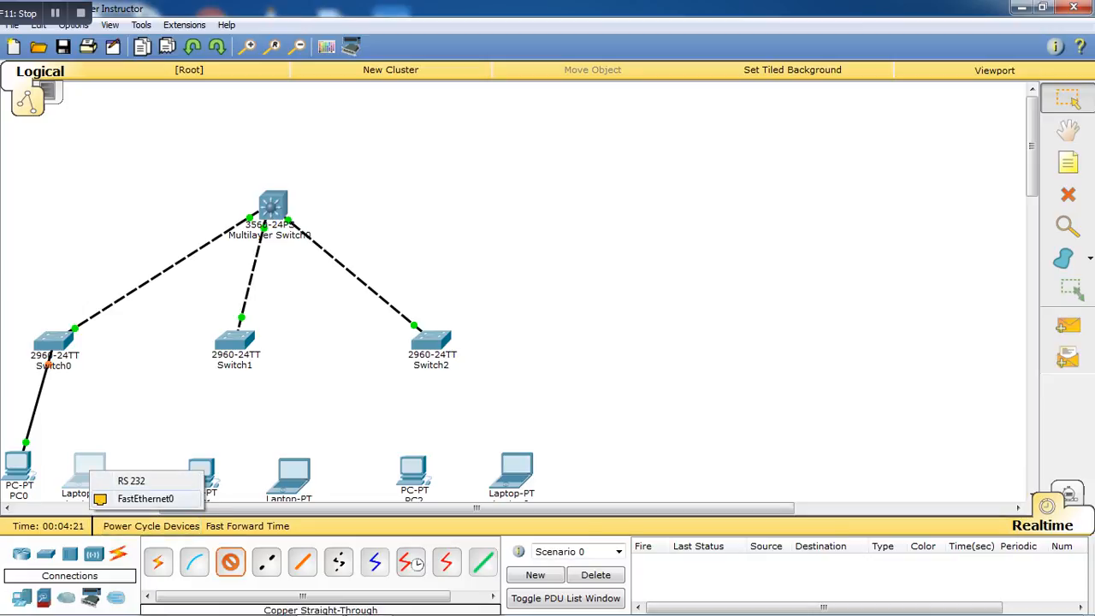
click(144, 499)
click(55, 344)
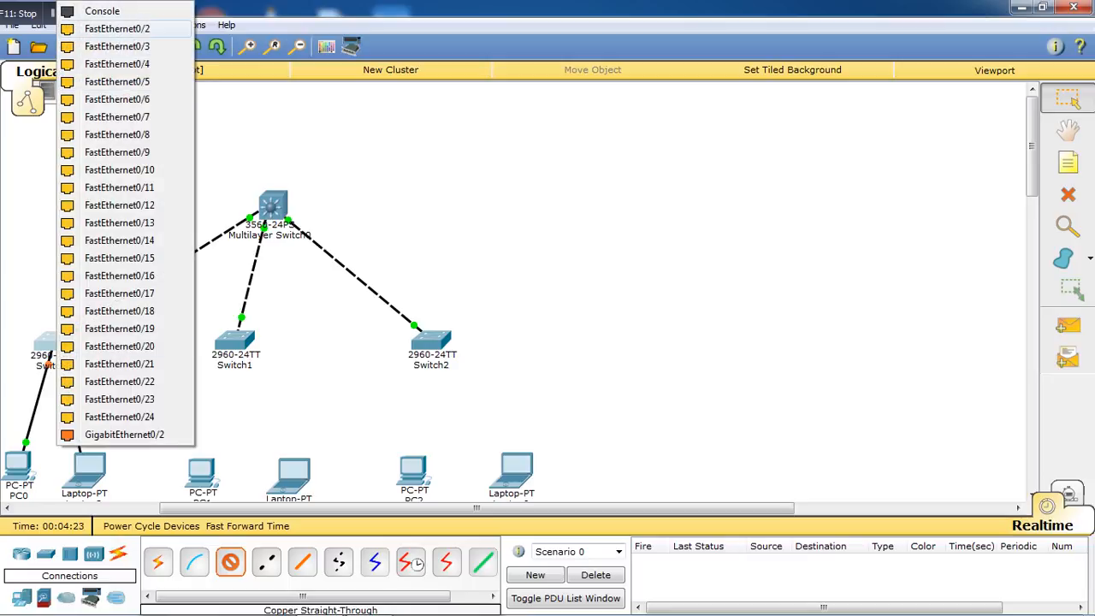
click(118, 28)
Connect PC1's FastEthernet0 to Switch1's FastEthernet0/1 with a copper straight-through cable
click(230, 562)
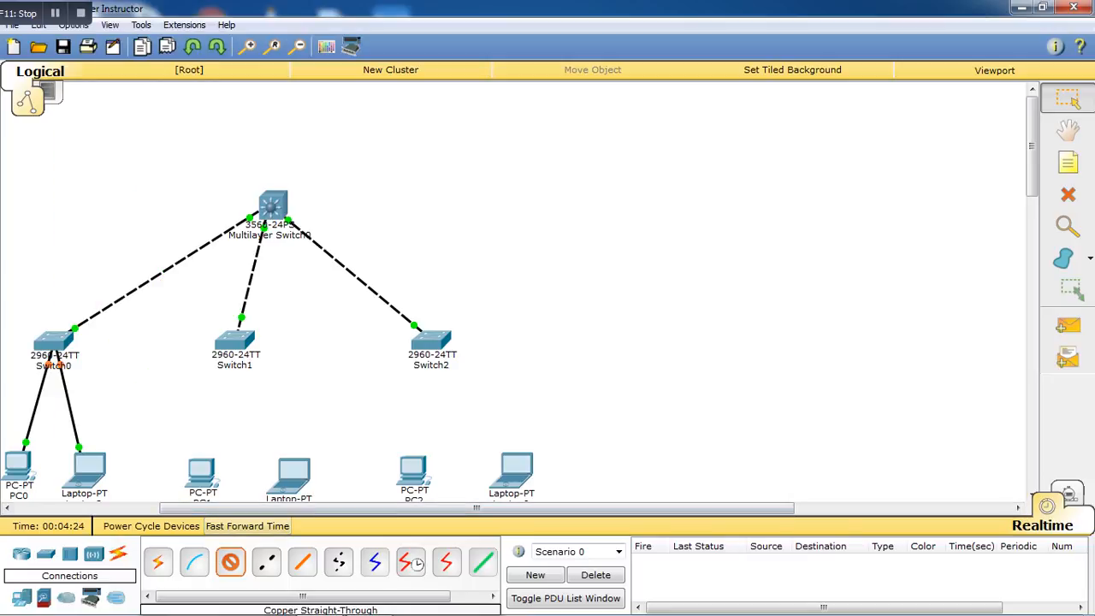
click(202, 472)
click(253, 504)
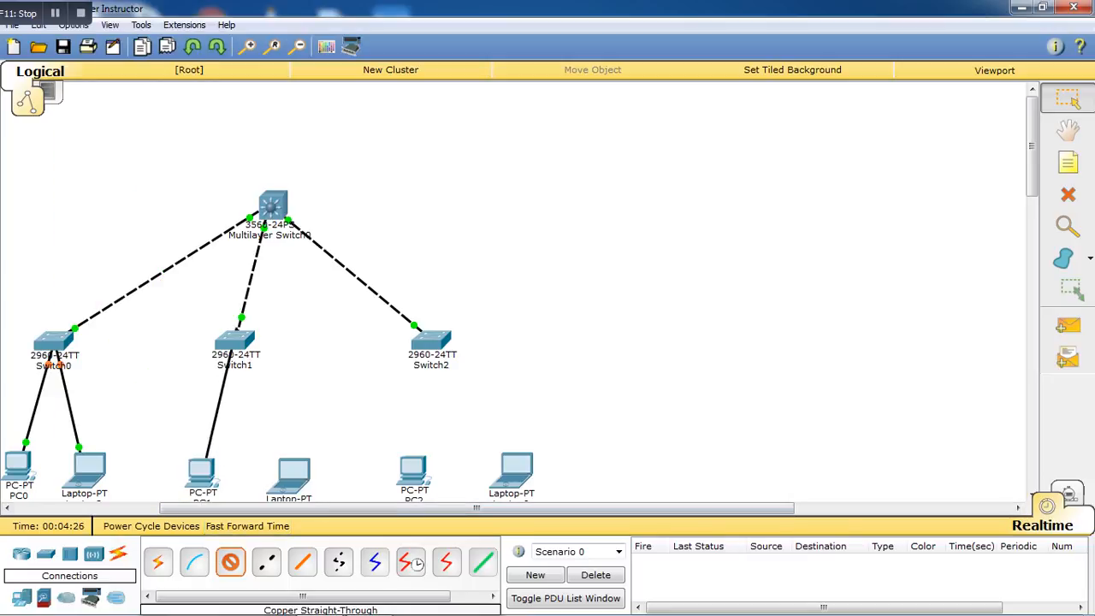
click(232, 344)
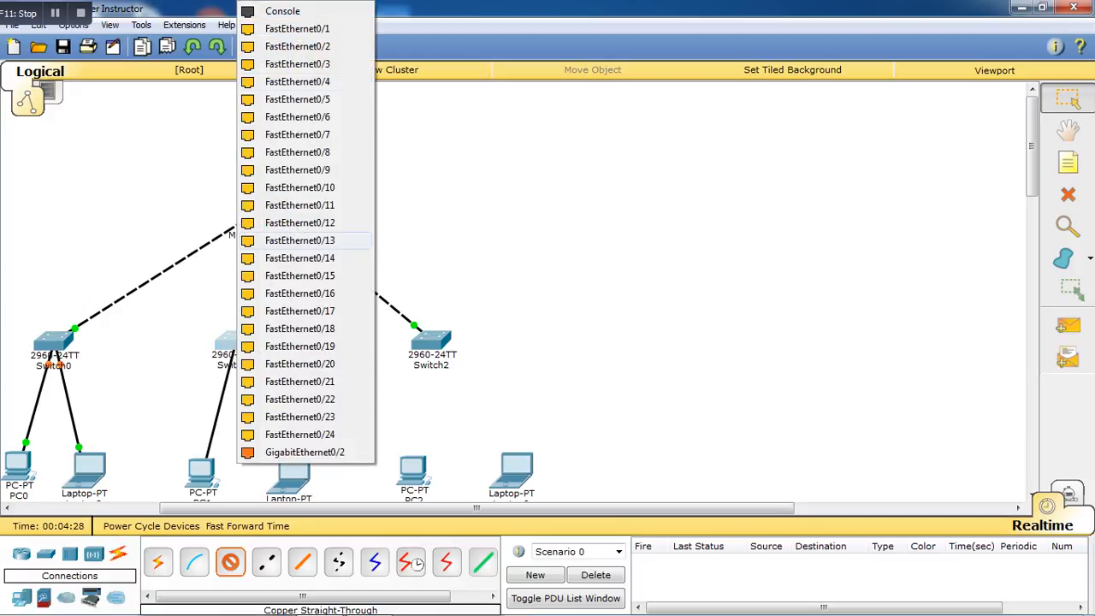
click(297, 28)
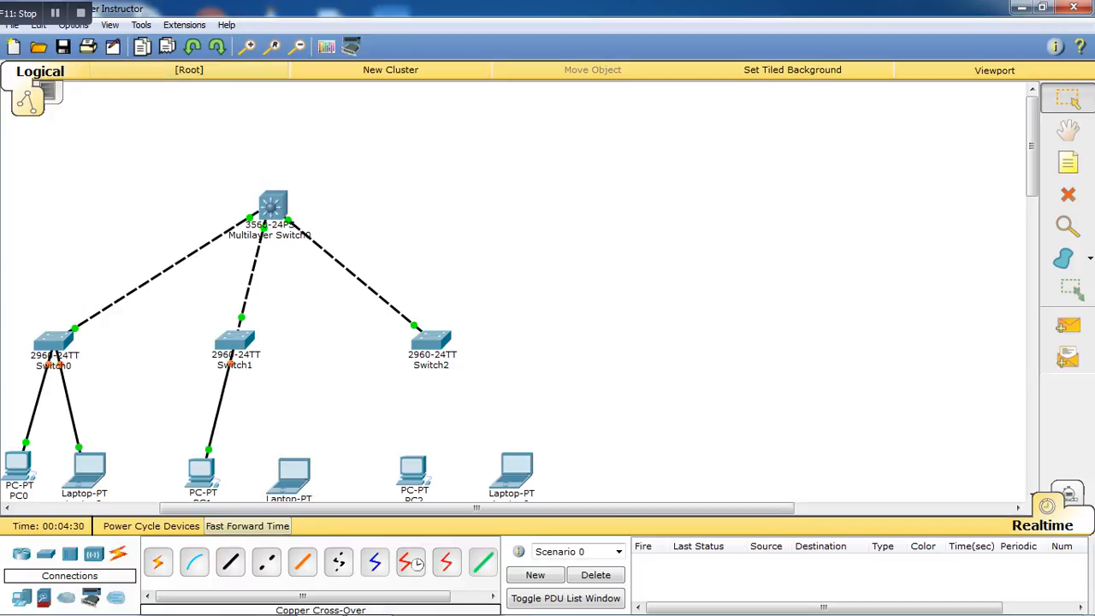
Connect FastEthernet0 of the laptop beside PC1 to Switch1's FastEthernet0/2 with a copper straight-through cable
click(293, 473)
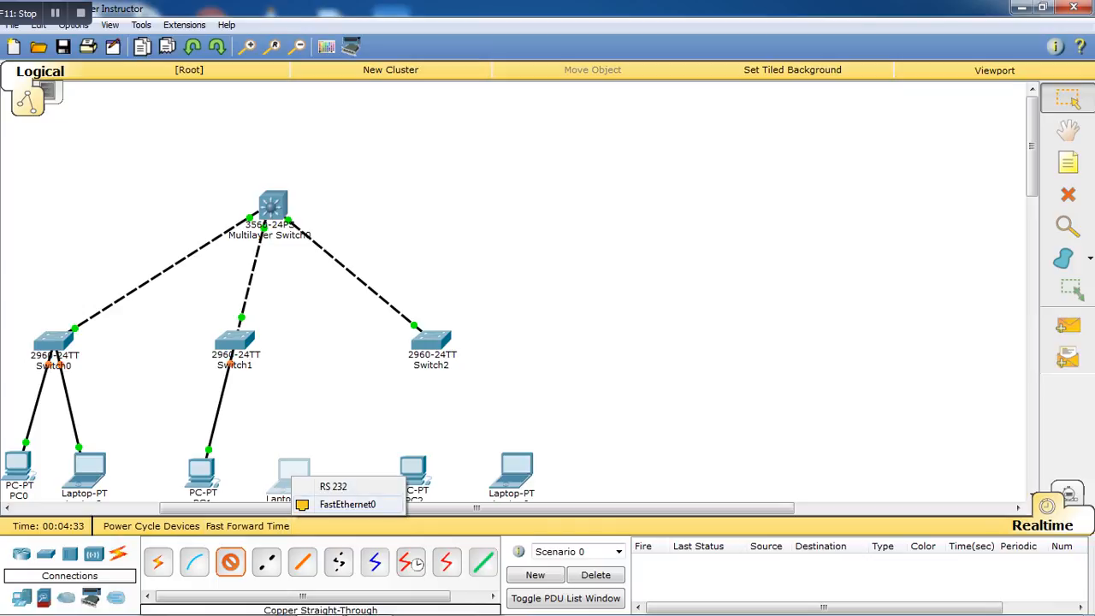
click(313, 503)
click(234, 342)
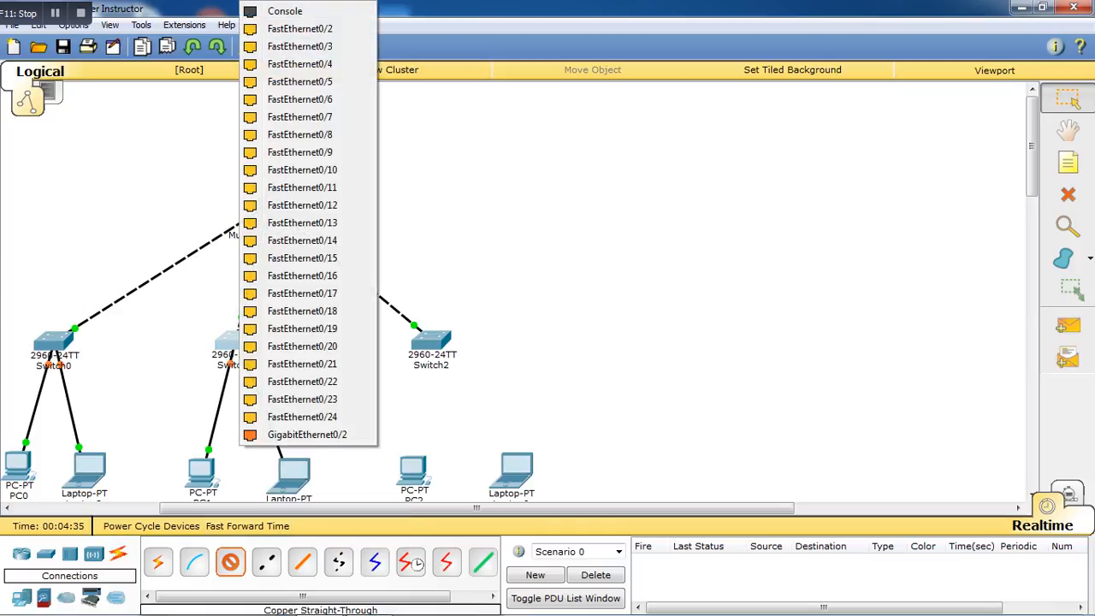
click(299, 28)
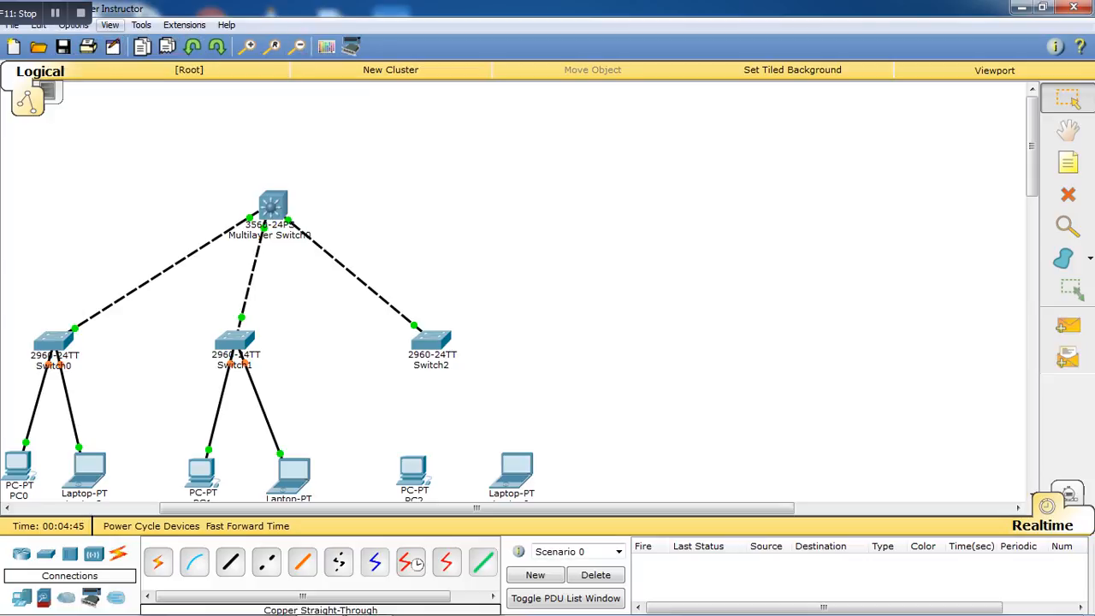
Turn on Always Show Port Labels in the interface preferences
click(109, 25)
mouse_move(73, 25)
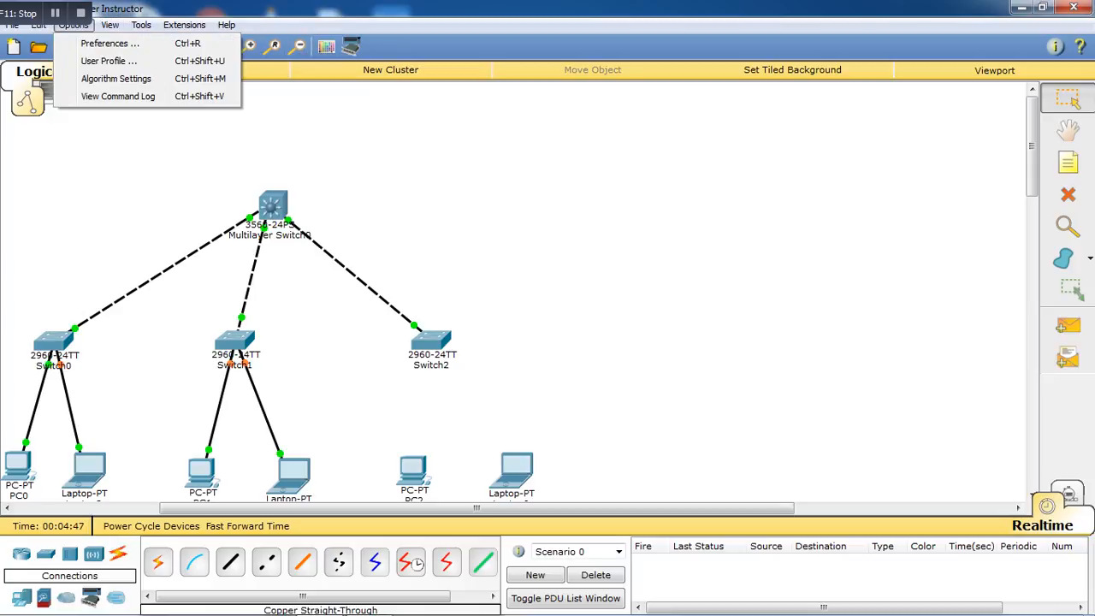
click(106, 41)
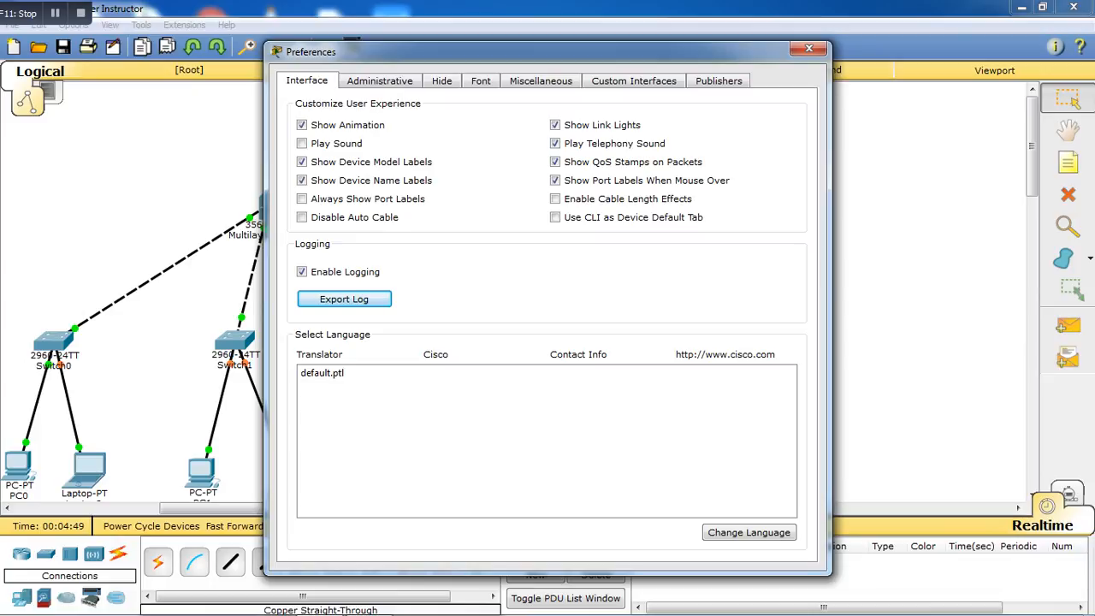
click(301, 198)
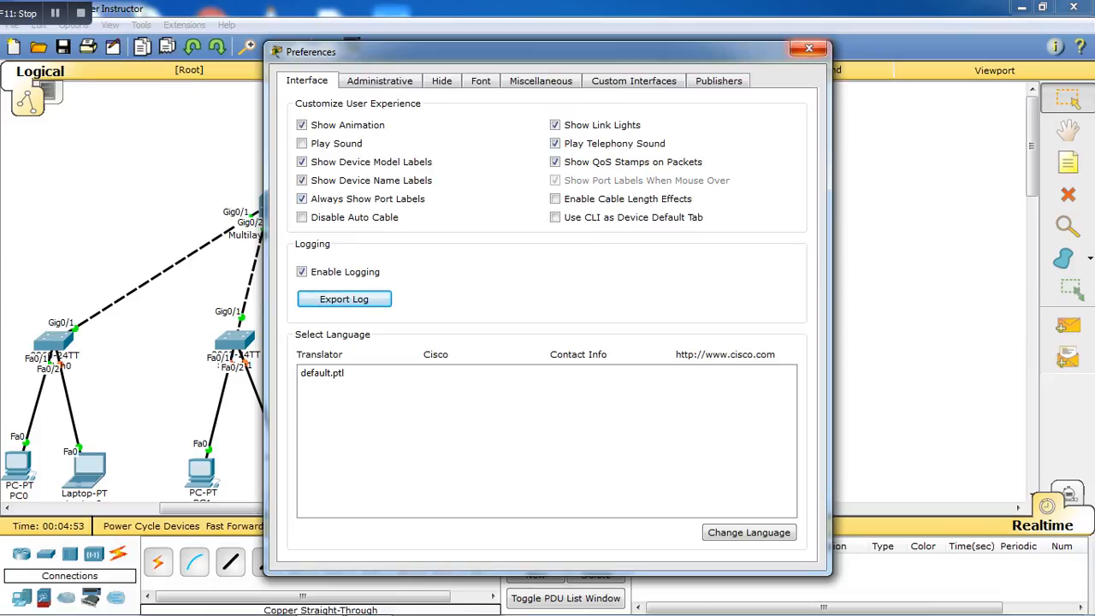
click(808, 48)
Connect PC2's FastEthernet0 to Switch2's FastEthernet0/2 with a copper straight-through cable
click(230, 561)
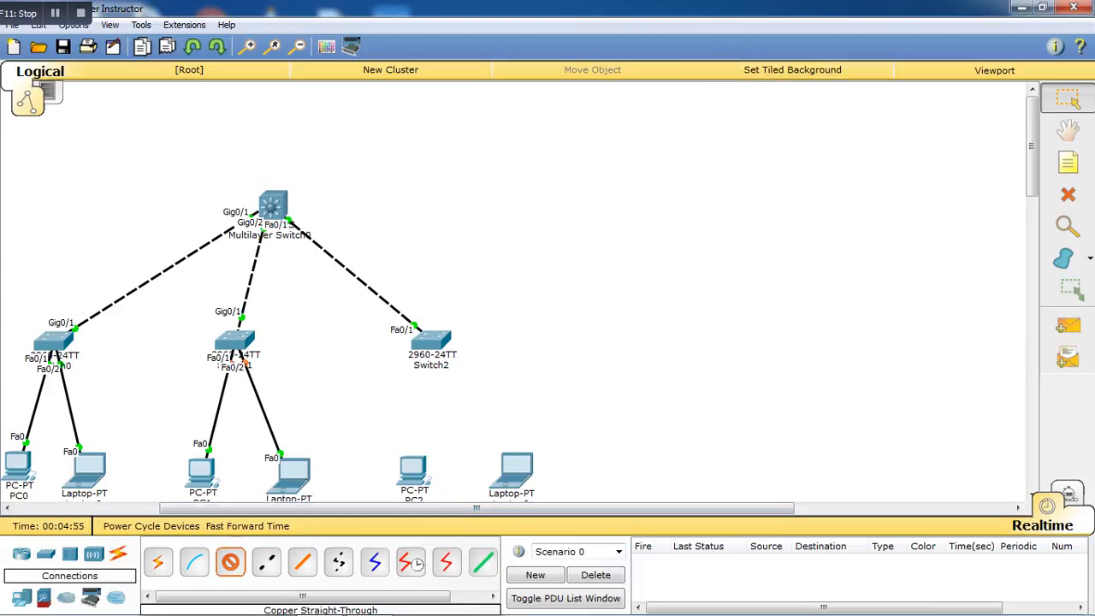
click(412, 469)
click(452, 496)
click(430, 342)
click(521, 29)
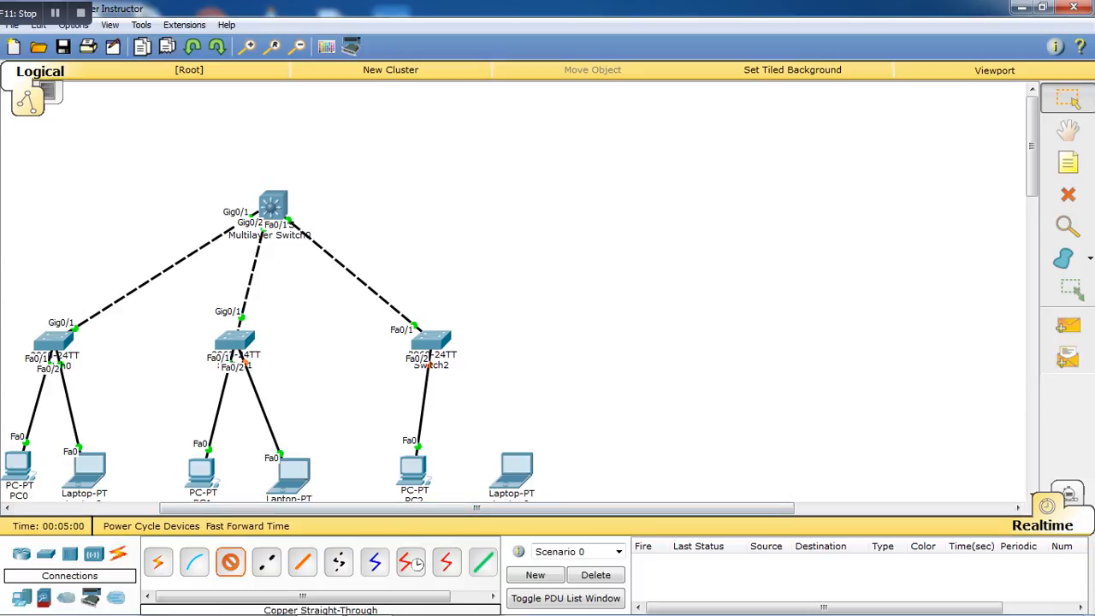
Connect FastEthernet0 of the laptop beside PC2 to Switch2's FastEthernet0/3 with a copper straight-through cable
click(514, 470)
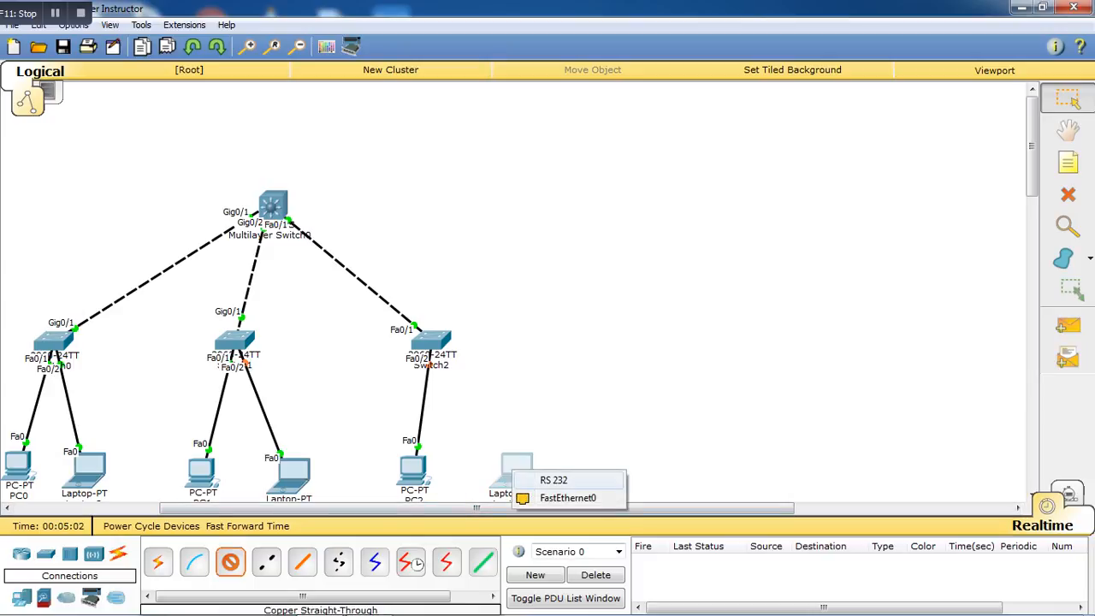
click(567, 498)
click(430, 342)
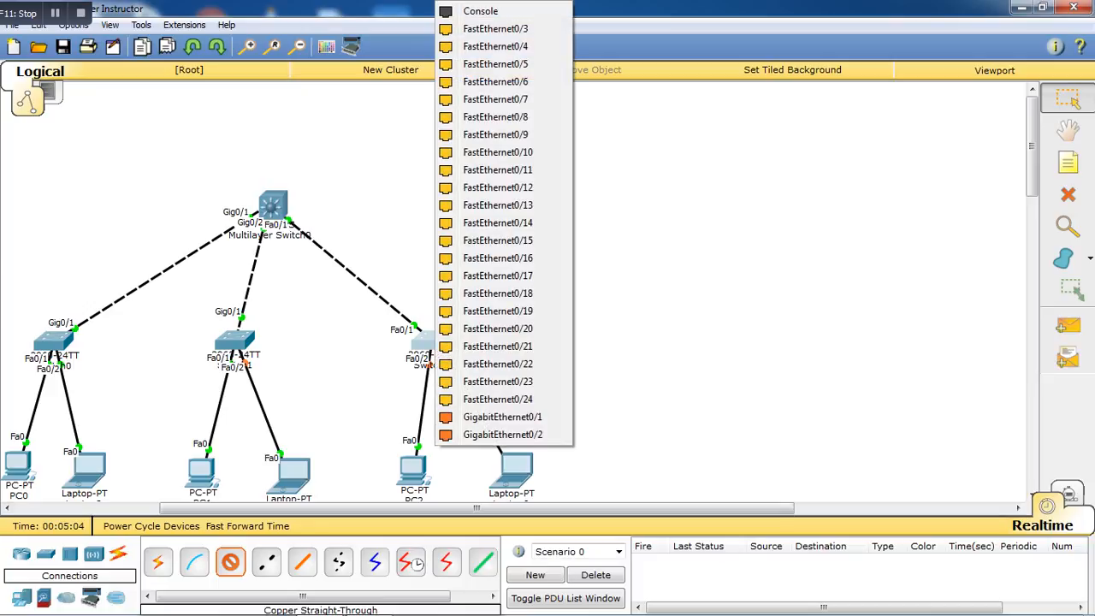
click(496, 28)
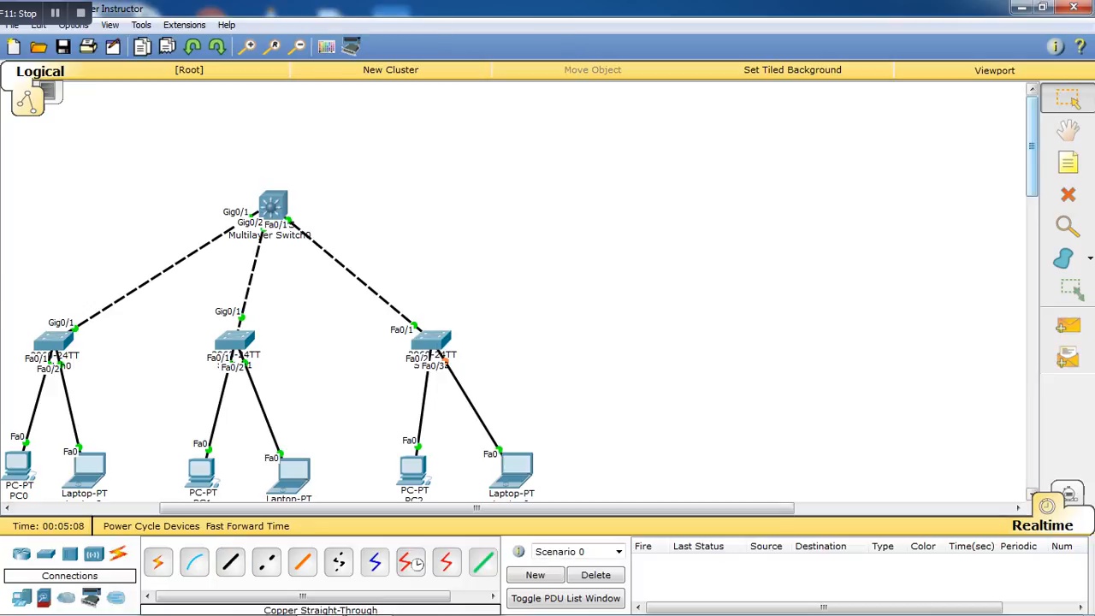
Place a note beside Switch2 reading "10.0.1.0 /24" with "vlan 10" on a second line
scroll(520, 298, down, 1)
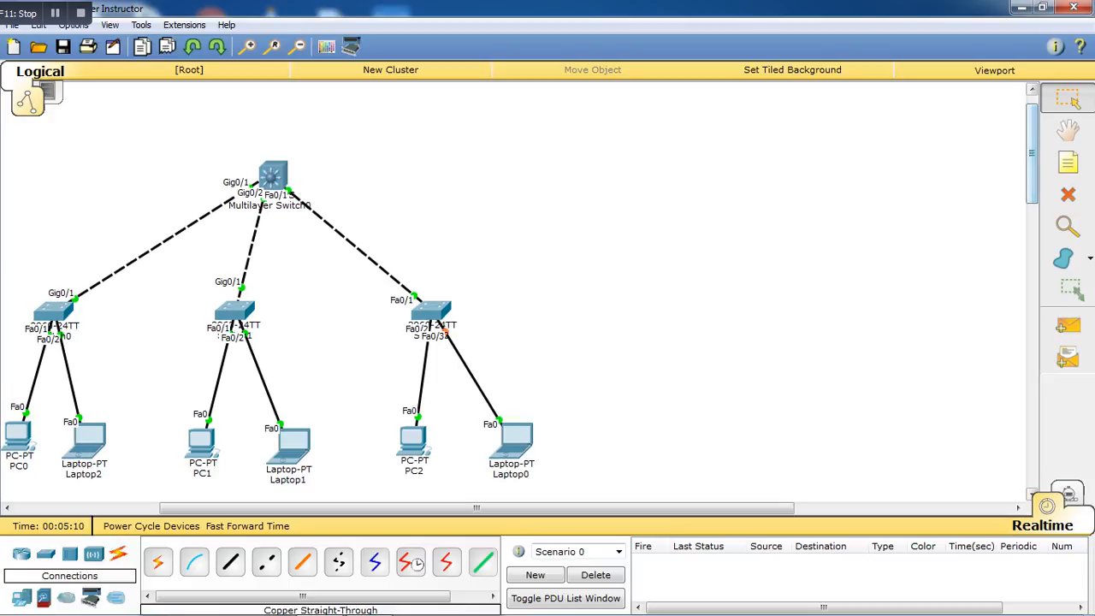
drag(477, 508, 465, 508)
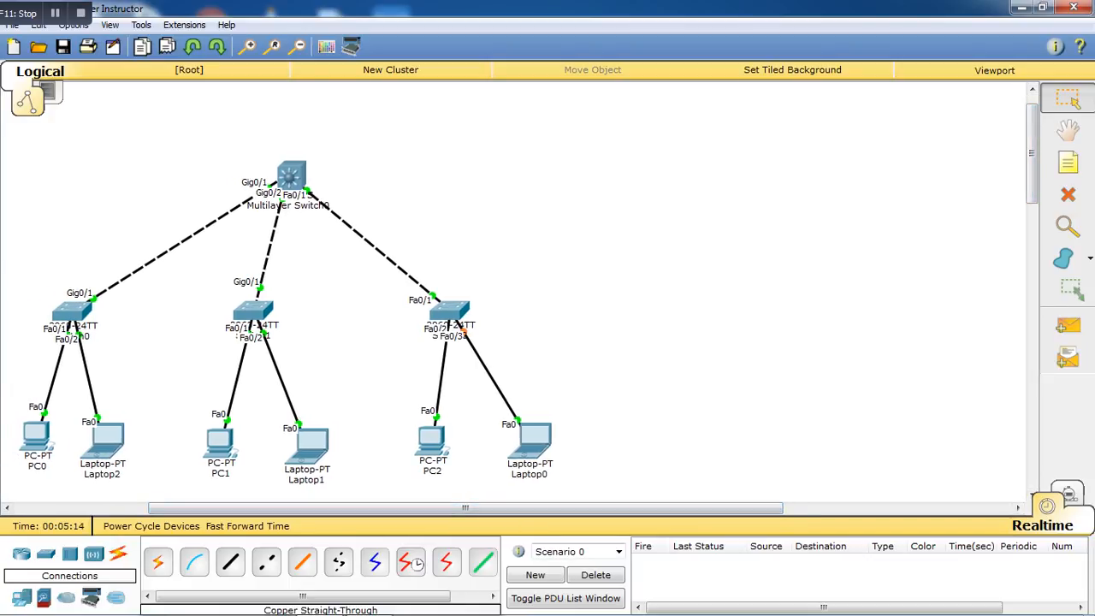
drag(1032, 154, 1032, 160)
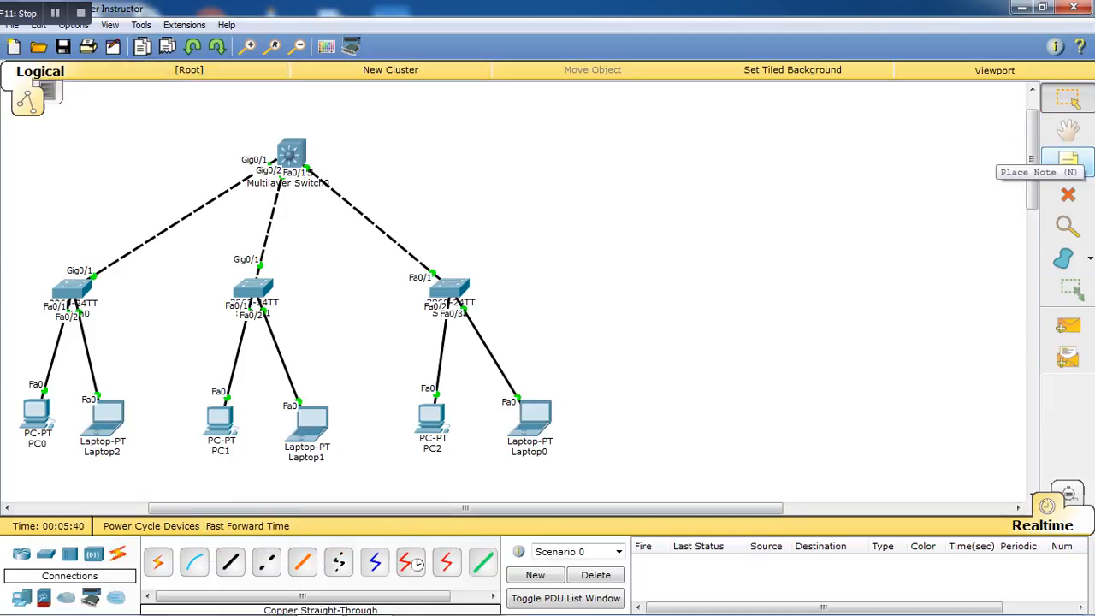
click(1067, 161)
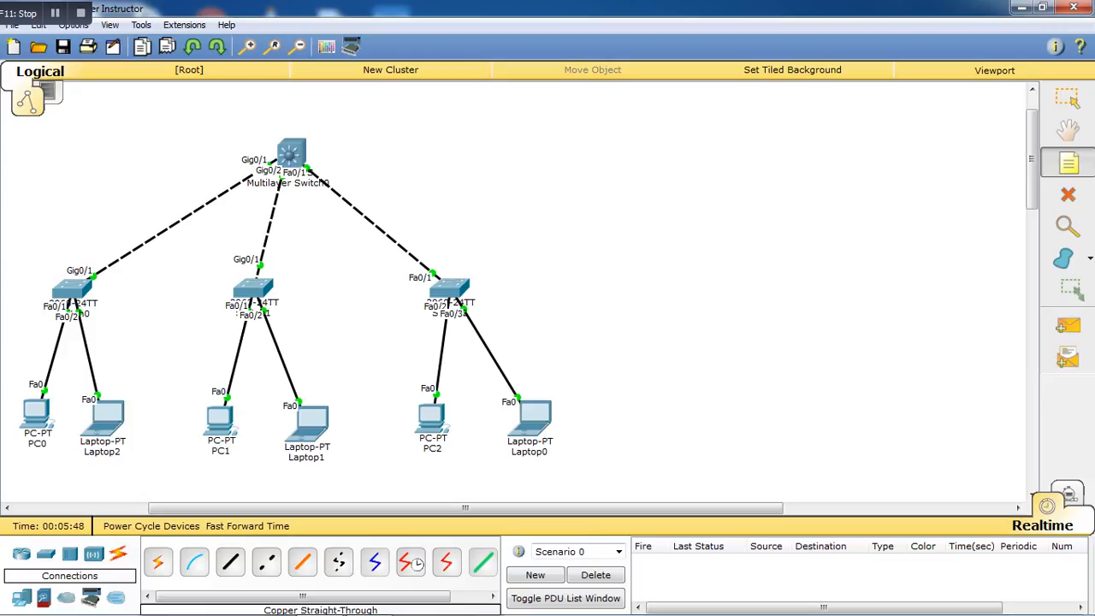
click(486, 284)
text(10.)
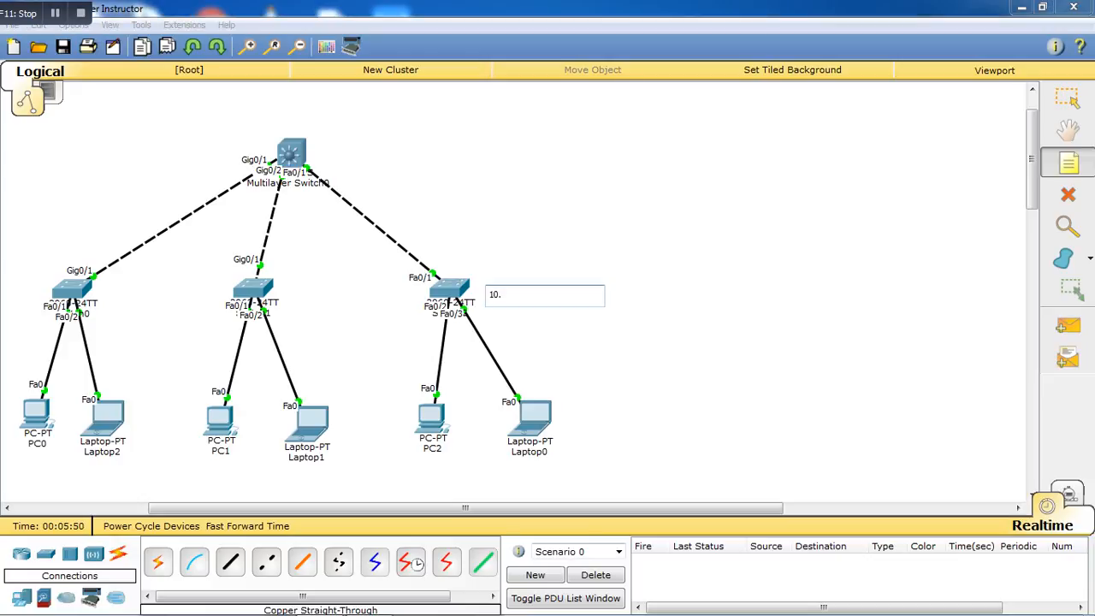
text(0.1.0 /24)
key(Return)
text(vlan)
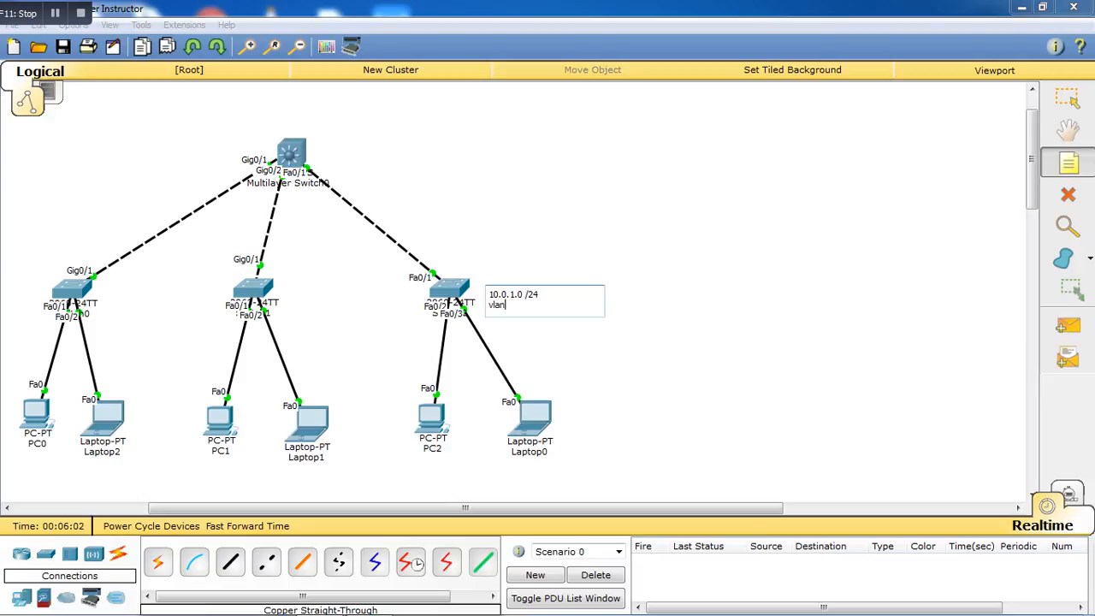
text( 30)
key(BackSpace)
key(BackSpace)
text(10)
key(Escape)
Copy the note to beside Switch1 and edit it to read "10.0.2.0 /24" and "vlan 20"
drag(516, 263, 539, 332)
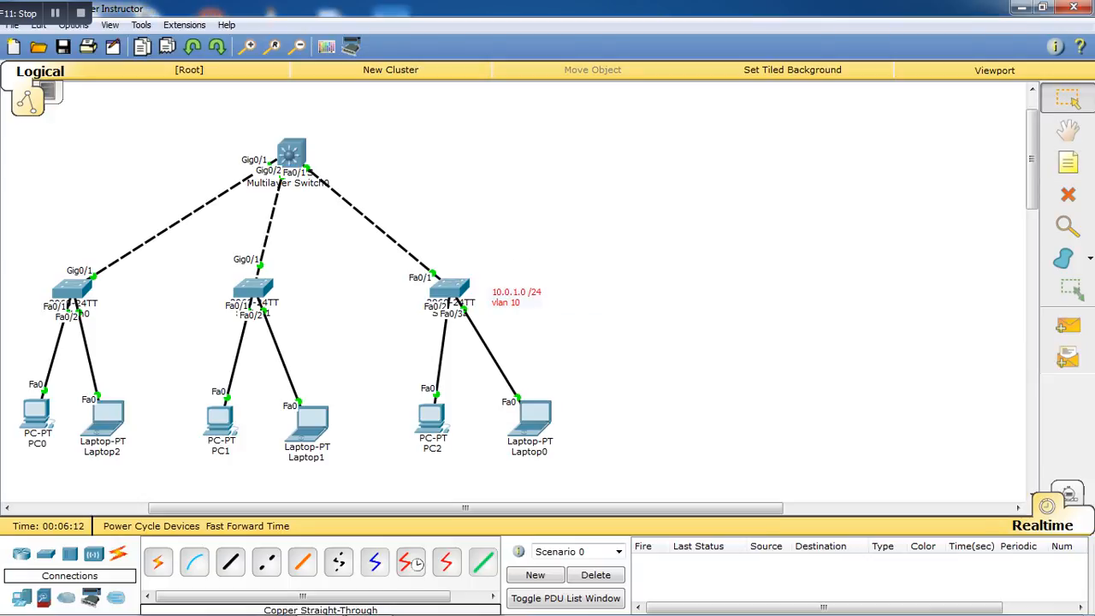
key(ctrl+v)
drag(513, 257, 311, 295)
double_click(310, 295)
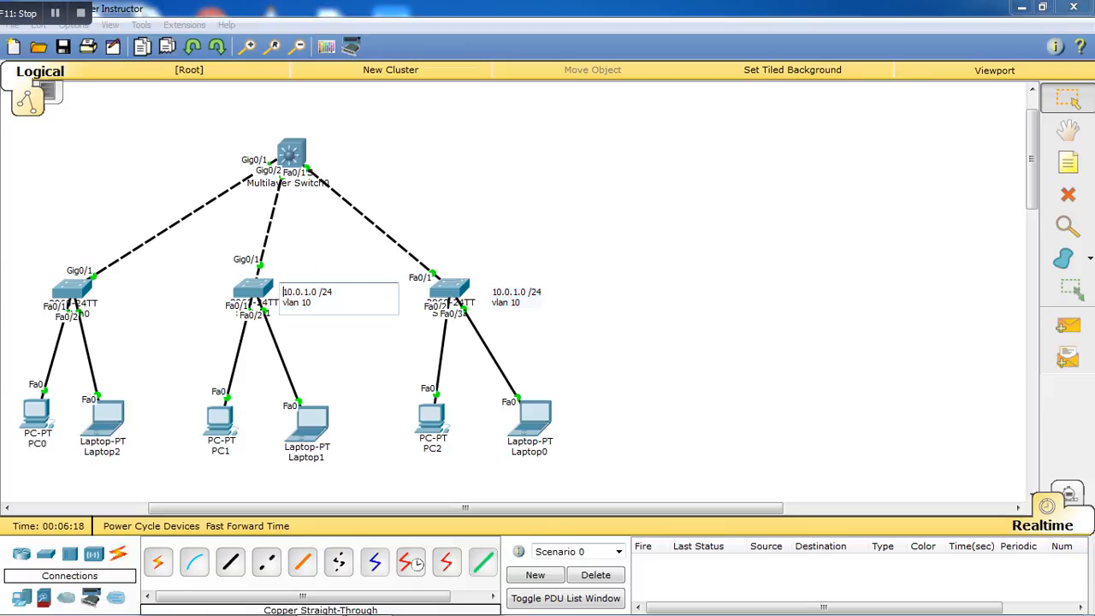
key(BackSpace)
text(2)
key(Down)
key(BackSpace)
text(2)
key(Escape)
Add another copy of the note beside Switch0 and edit it to read "10.0.3.0 /24" and "vlan 30"
key(ctrl+v)
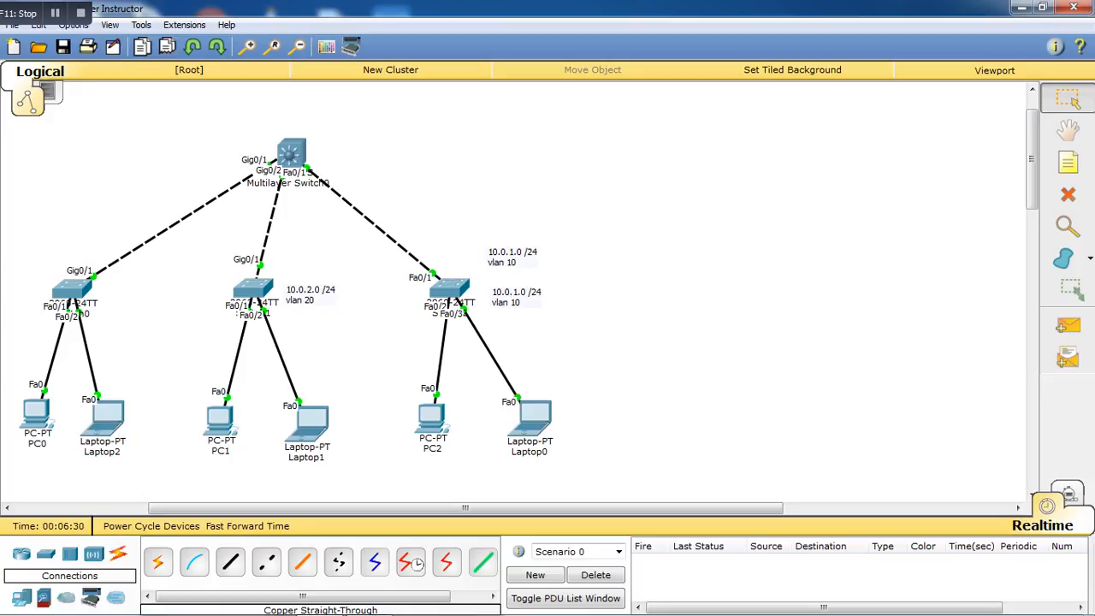
drag(511, 258, 122, 291)
click(124, 290)
double_click(127, 288)
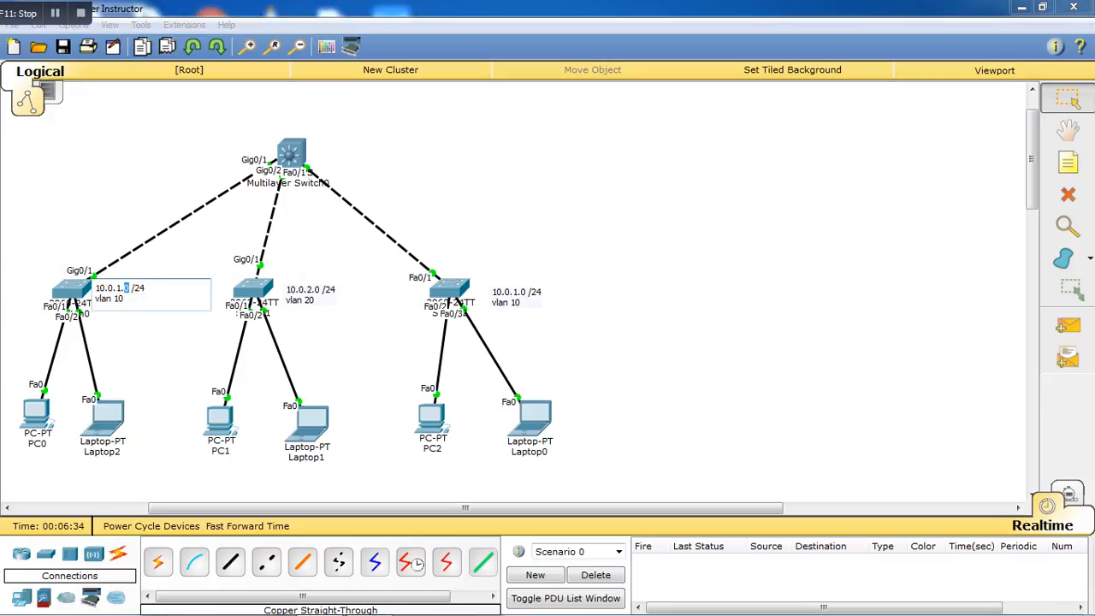
click(126, 288)
key(Left)
key(Left)
key(BackSpace)
text(3)
key(BackSpace)
text(3)
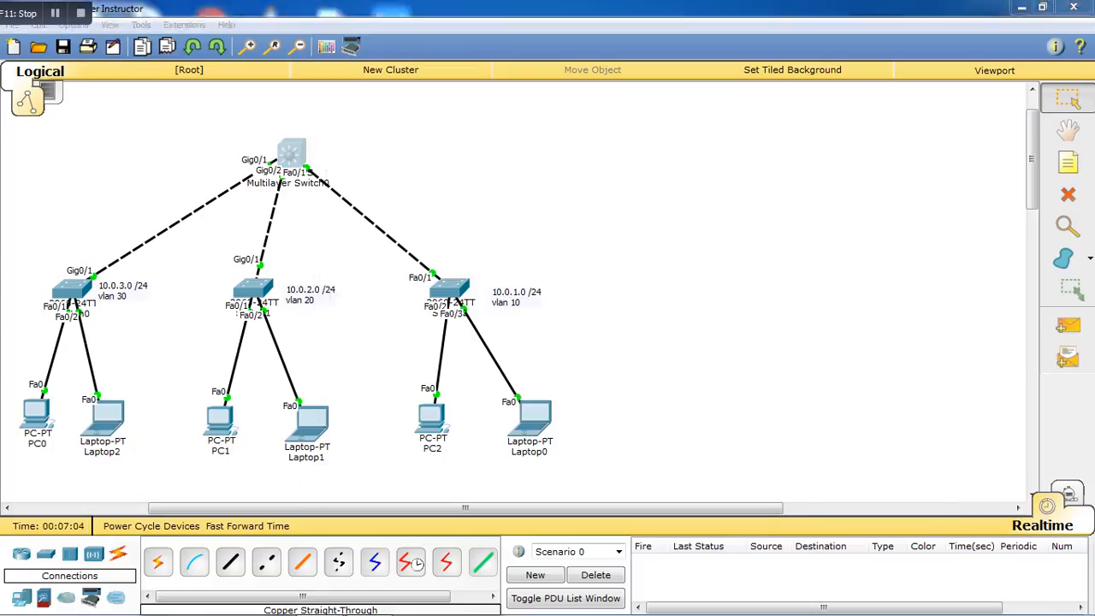
Open the command line of Multilayer Switch0 beside the topology and enter global configuration mode
click(290, 152)
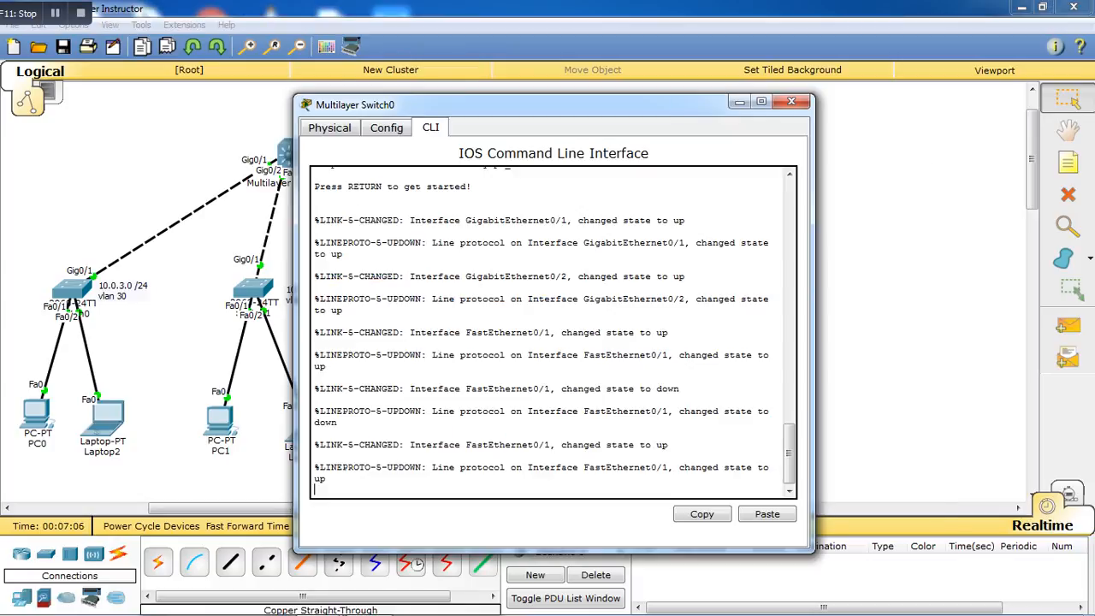
drag(650, 95, 802, 65)
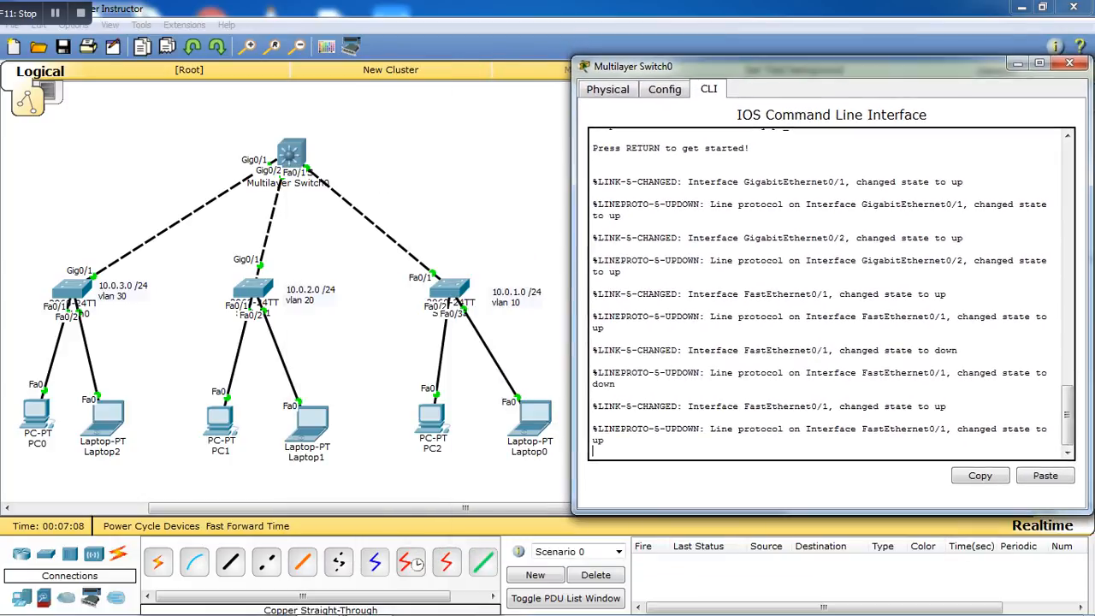
key(Return)
key(Return)
text(en)
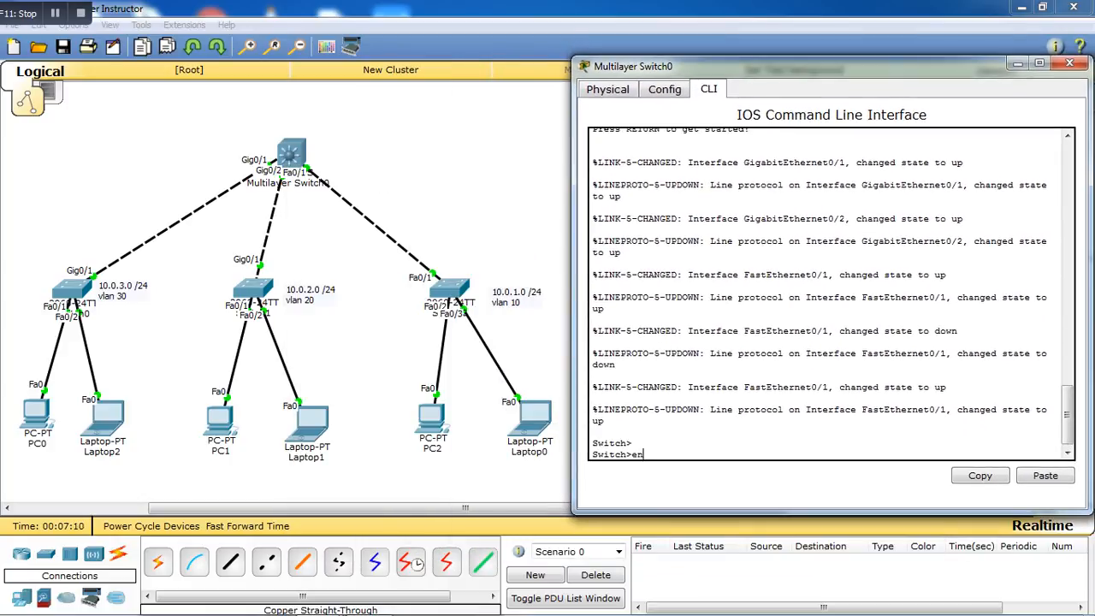
key(Return)
text(conf)
key(Tab)
text(t)
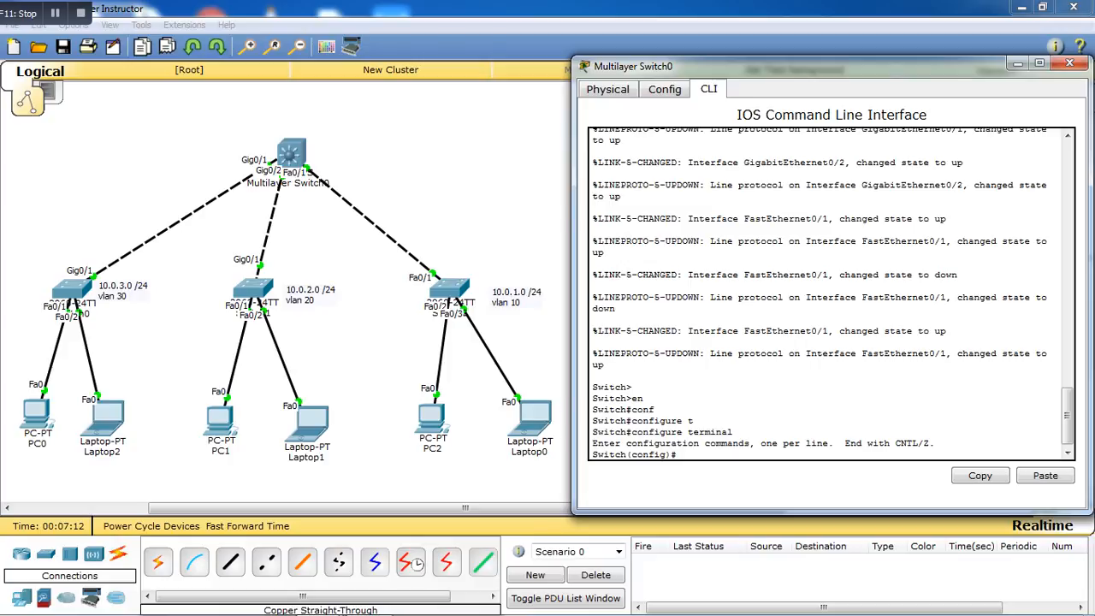
Enable the interface range gig 0/1 - 2 with no shut and begin a switchport command for it
text(nt)
key(Tab)
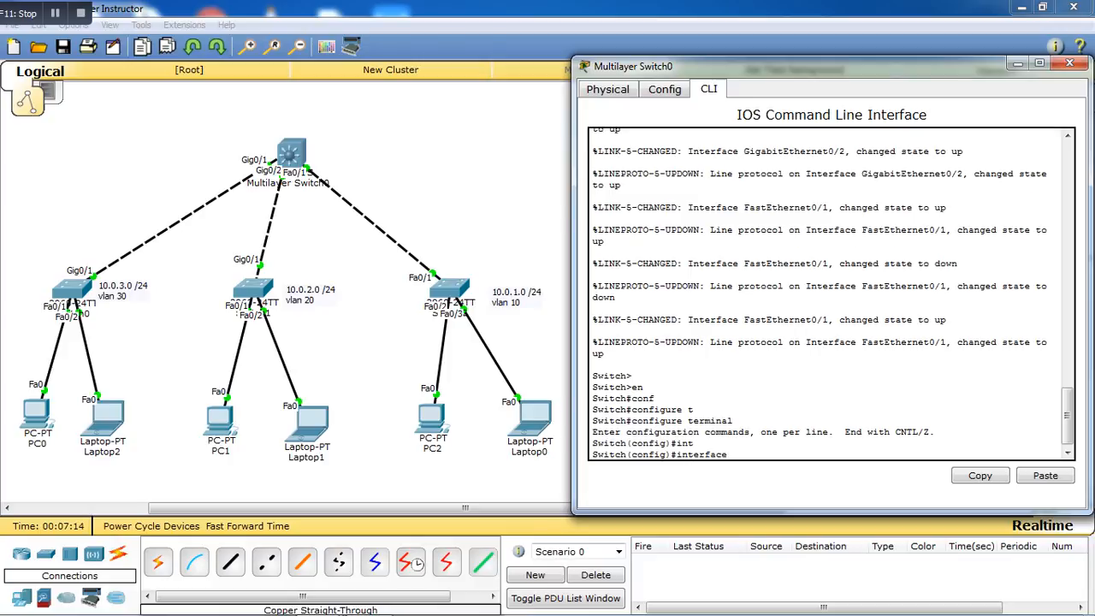
text(ra)
key(Tab)
text(gig )
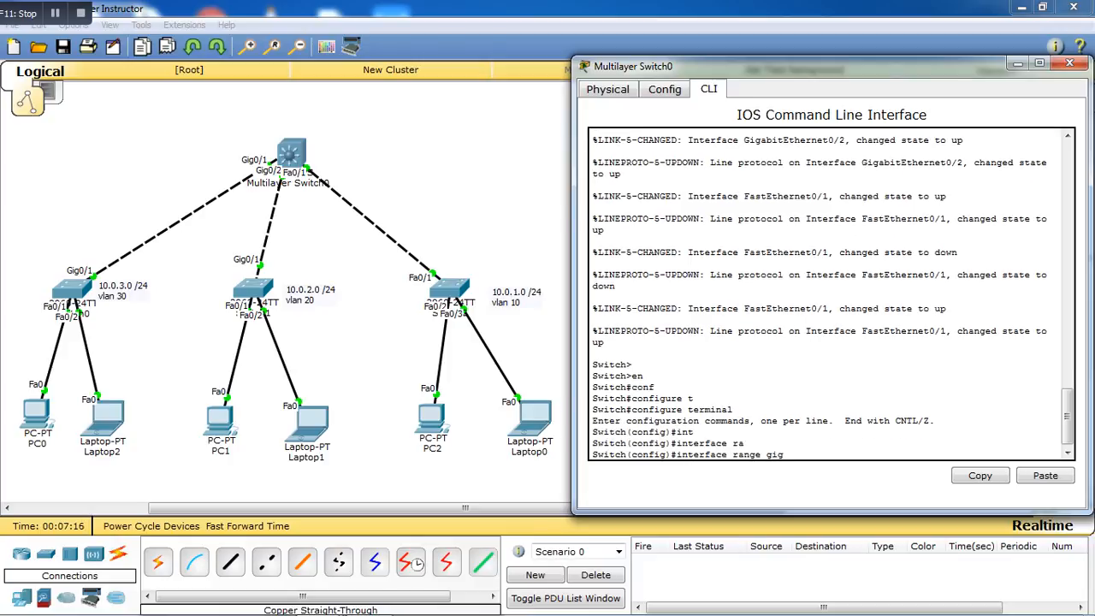
text(0/1 - 2)
key(Return)
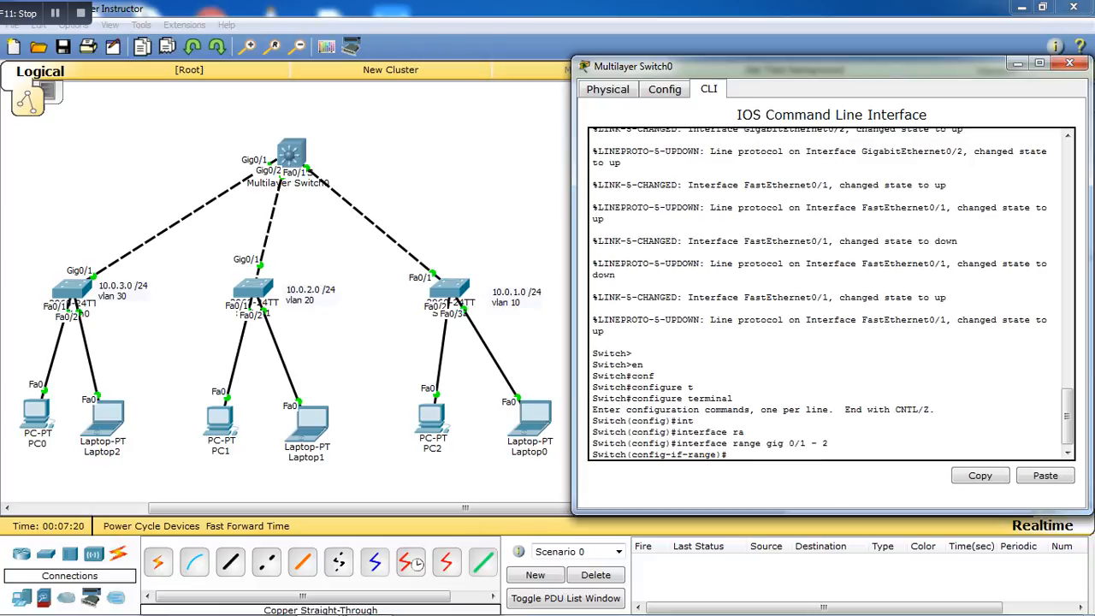
text(no shut)
key(Return)
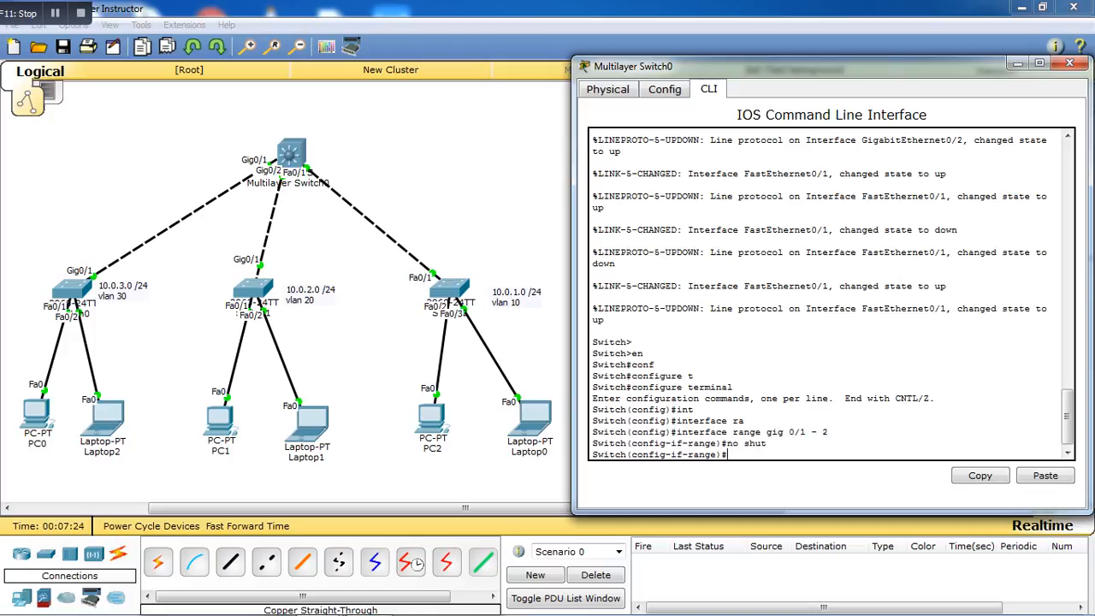
text(sw)
key(Tab)
text(mode)
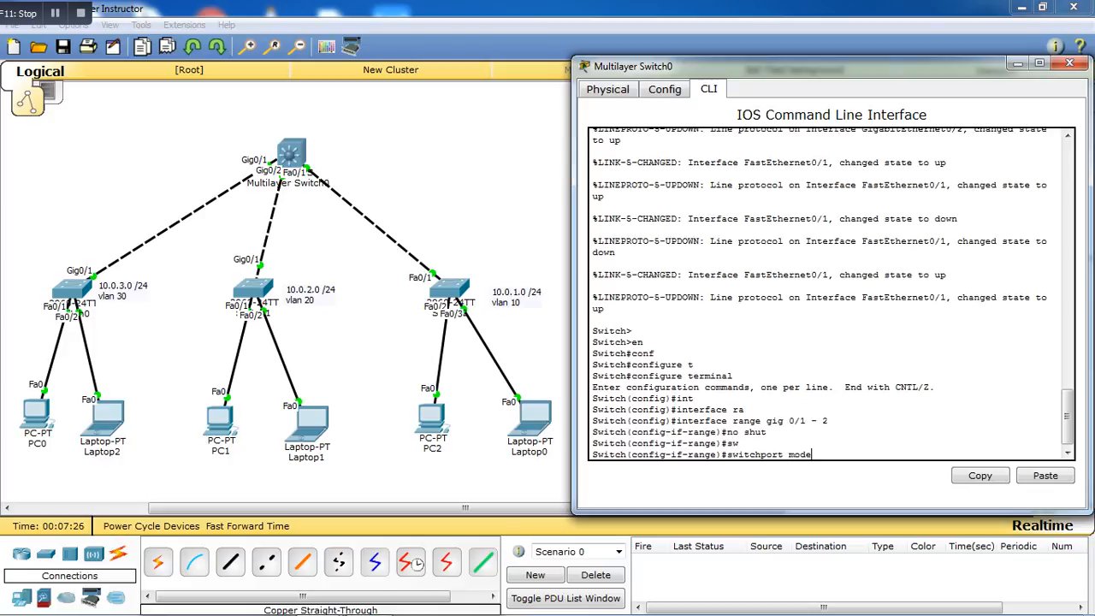
key(BackSpace)
key(BackSpace)
key(BackSpace)
key(BackSpace)
text(en)
key(Tab)
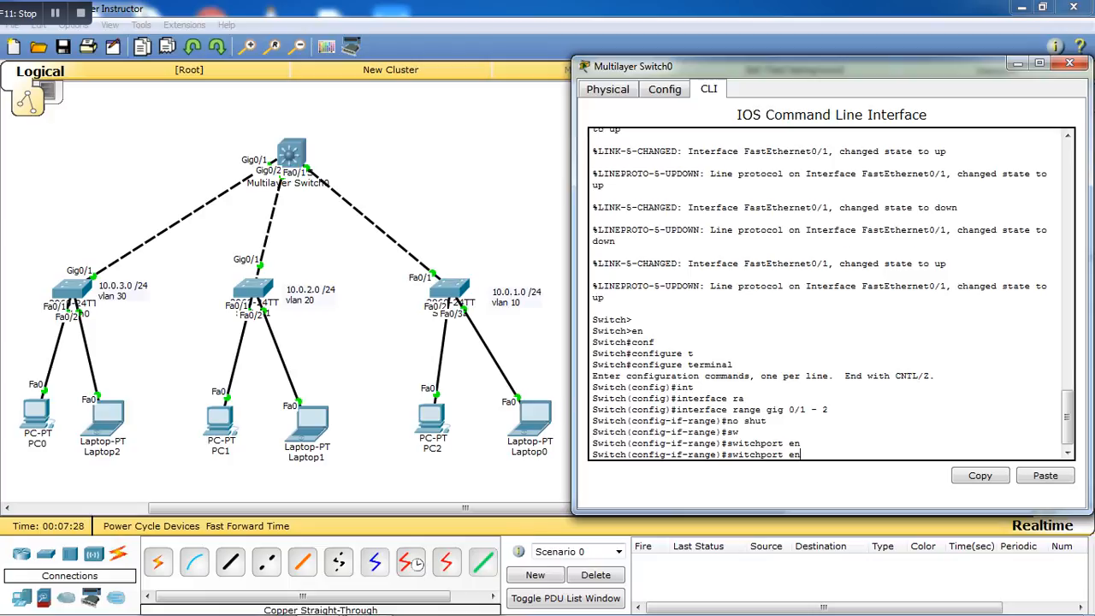
text(ca)
key(Tab)
text(p)
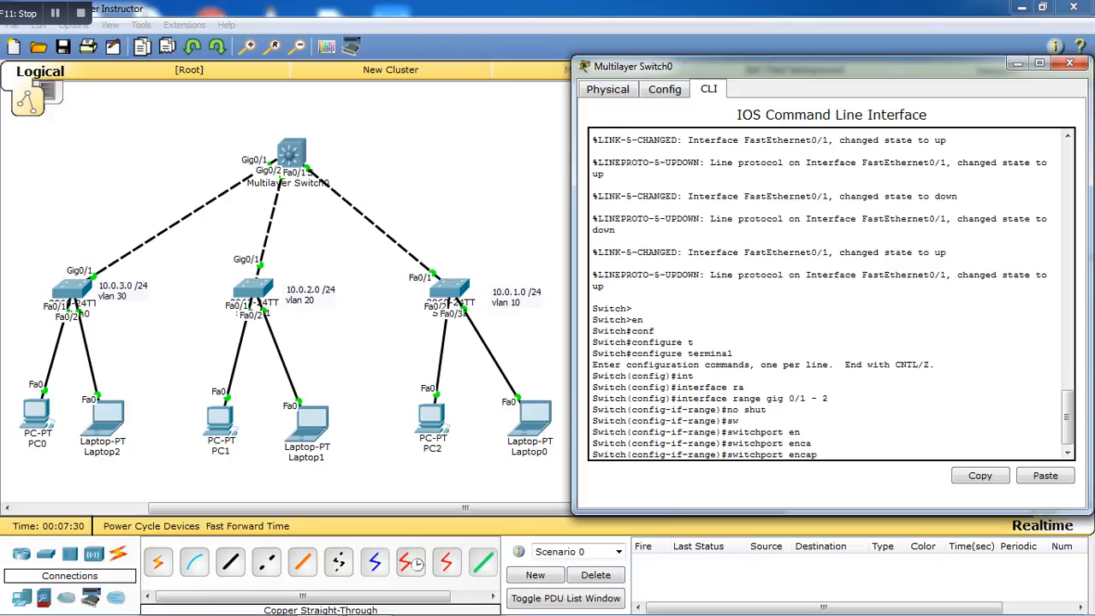
text(su)
key(Tab)
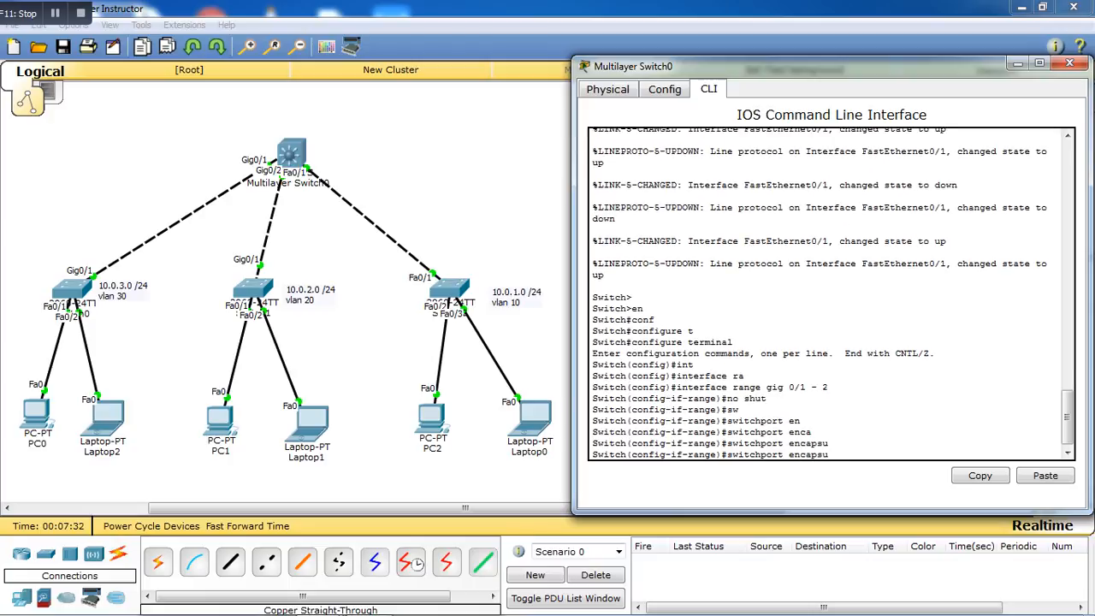
key(BackSpace)
key(BackSpace)
key(BackSpace)
key(BackSpace)
key(BackSpace)
key(BackSpace)
key(BackSpace)
Set the trunk encapsulation of the gig 0/1 - 2 range to dot1q
text(tru)
key(Tab)
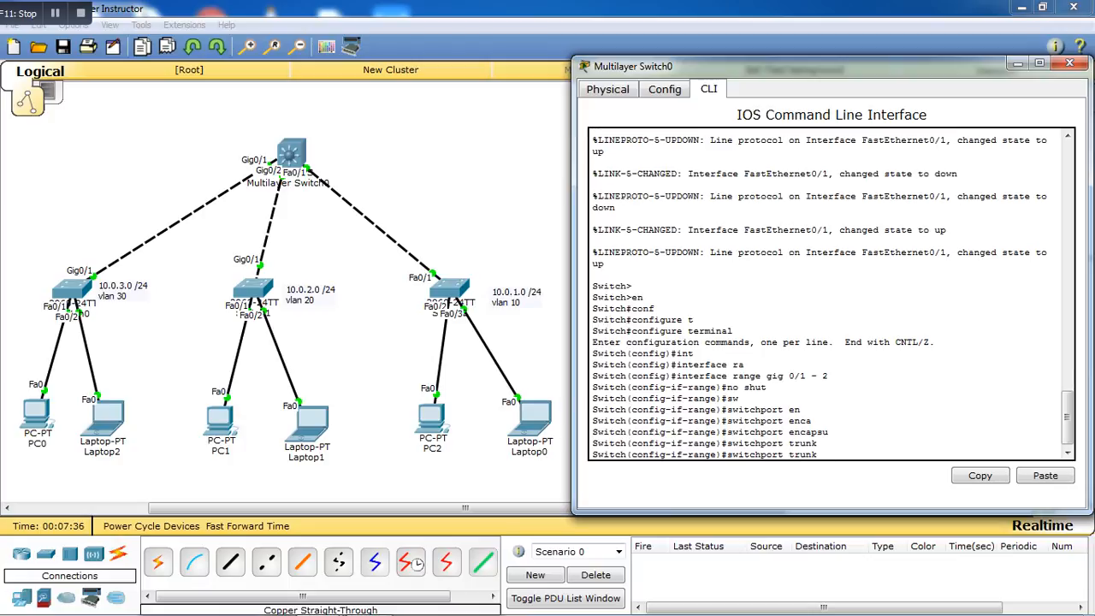
text(encaps)
key(Tab)
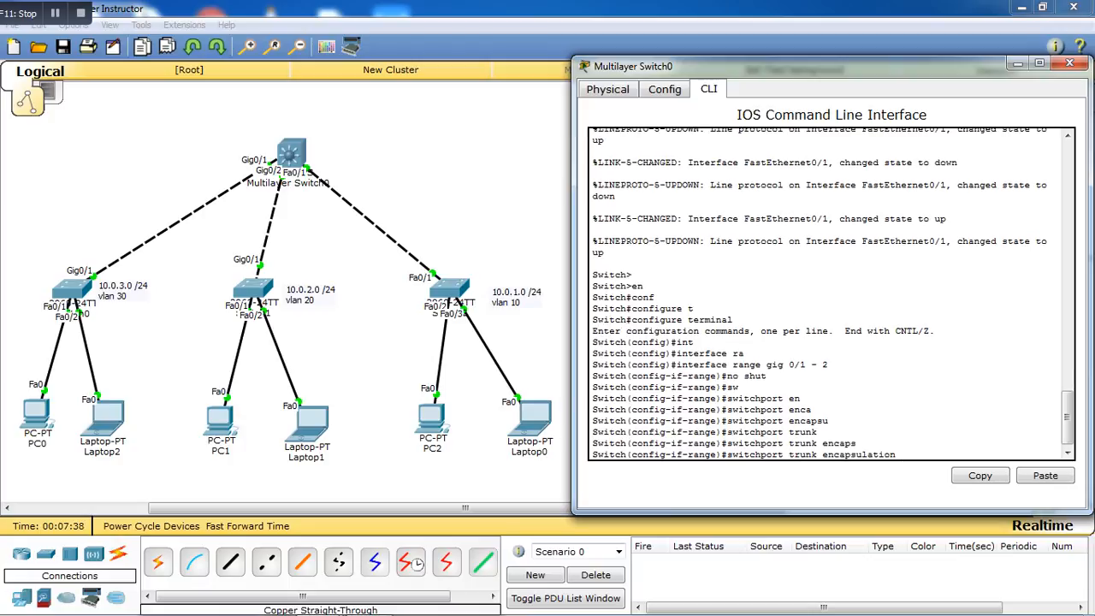
text(dot1q)
key(Return)
Set the switchport mode of the gig 0/1 - 2 range to trunk
text(sw)
key(Tab)
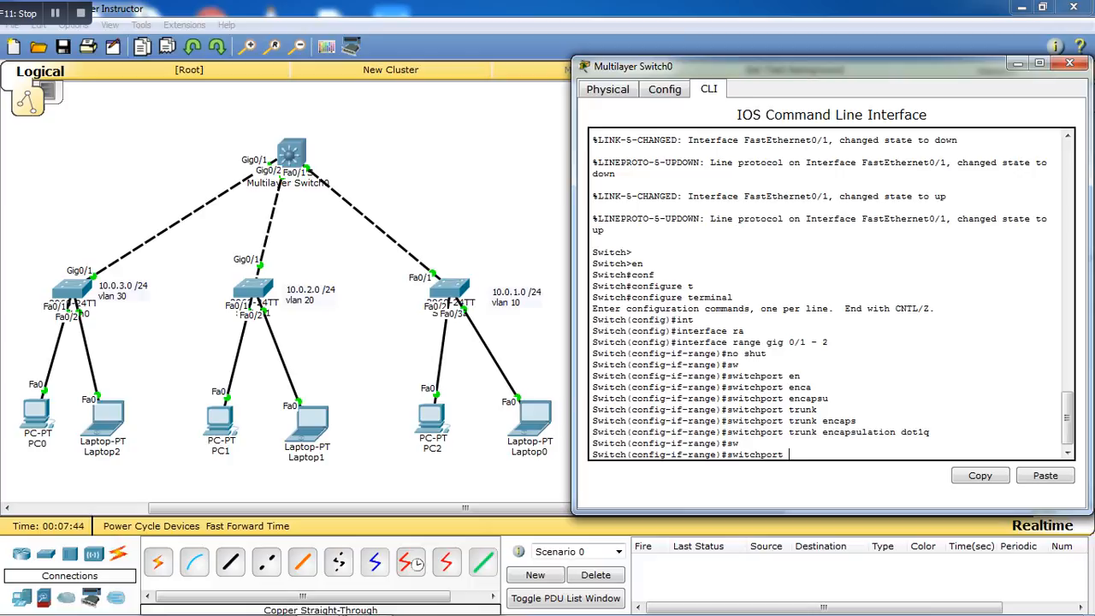
text(mode trunk)
key(Return)
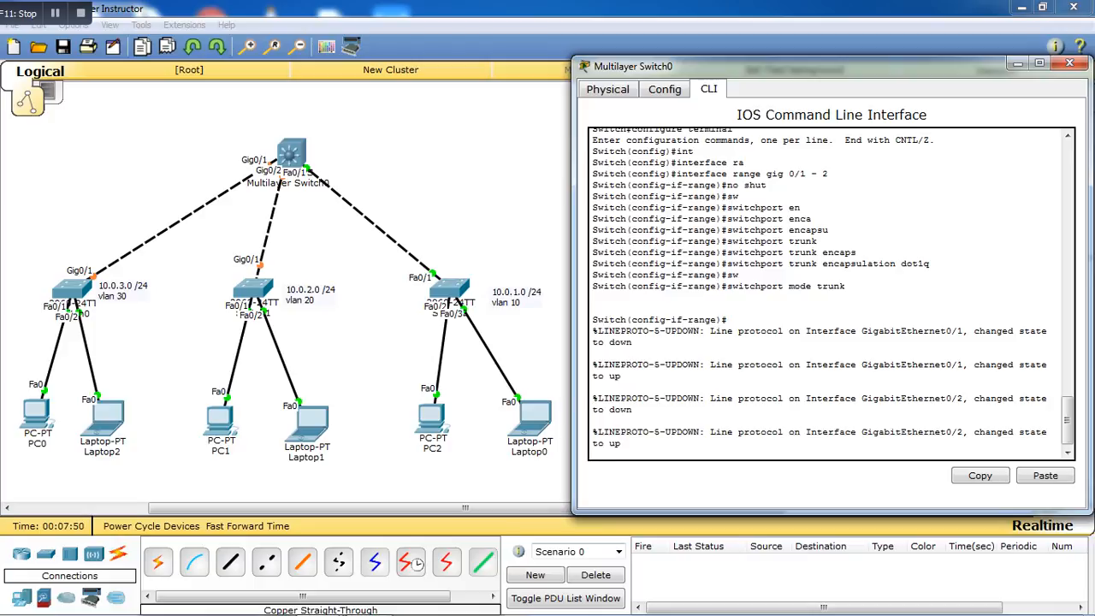
key(Return)
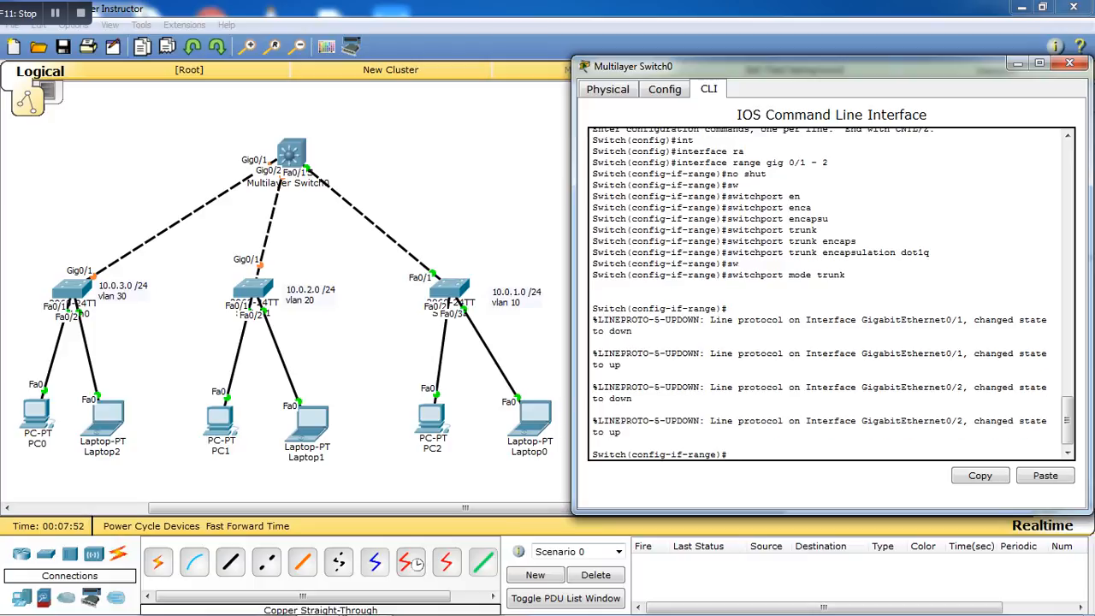
Switch to configuring interface fa0/1 of the multilayer switch and enable it with no shut
text(int fa0/1)
key(Return)
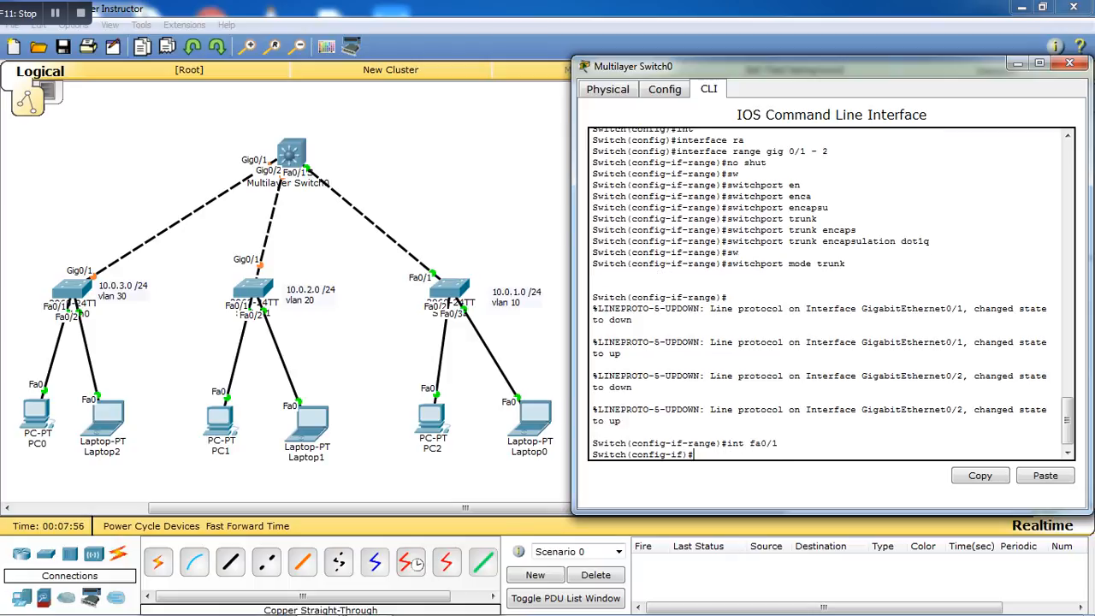
text(no shut)
key(Return)
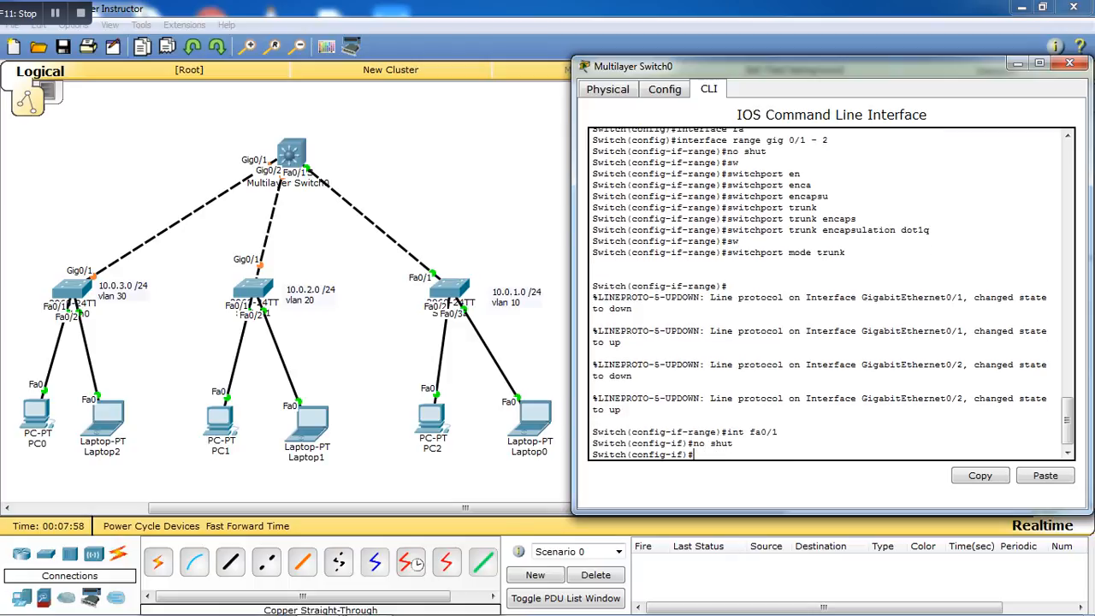
Try to set the switchport mode of interface fa0/1 to trunk
text(sw)
key(Tab)
text(mode )
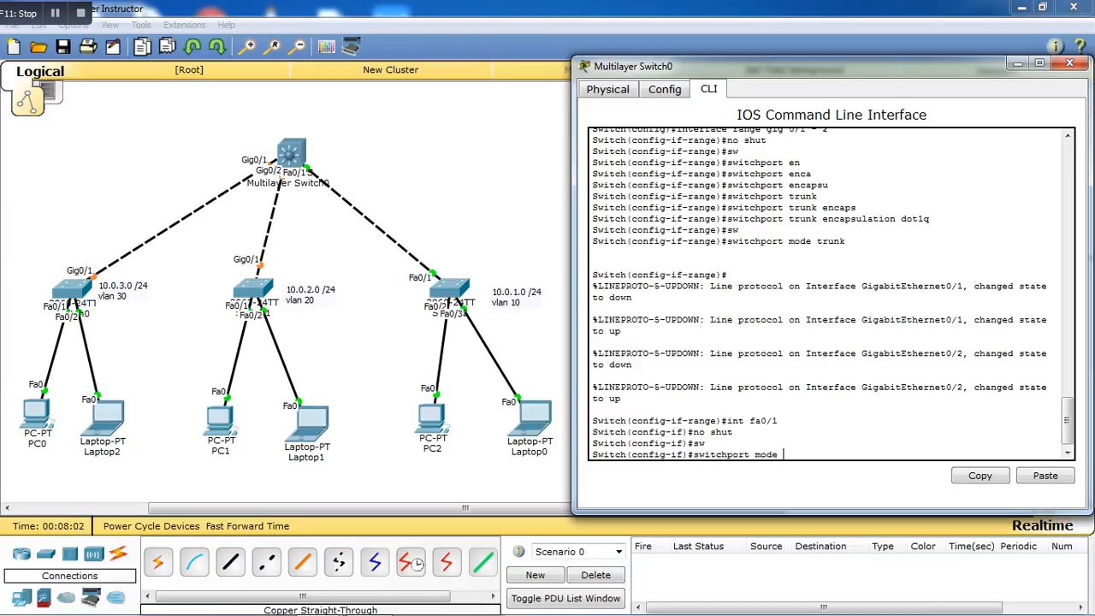
text(trunk)
key(Return)
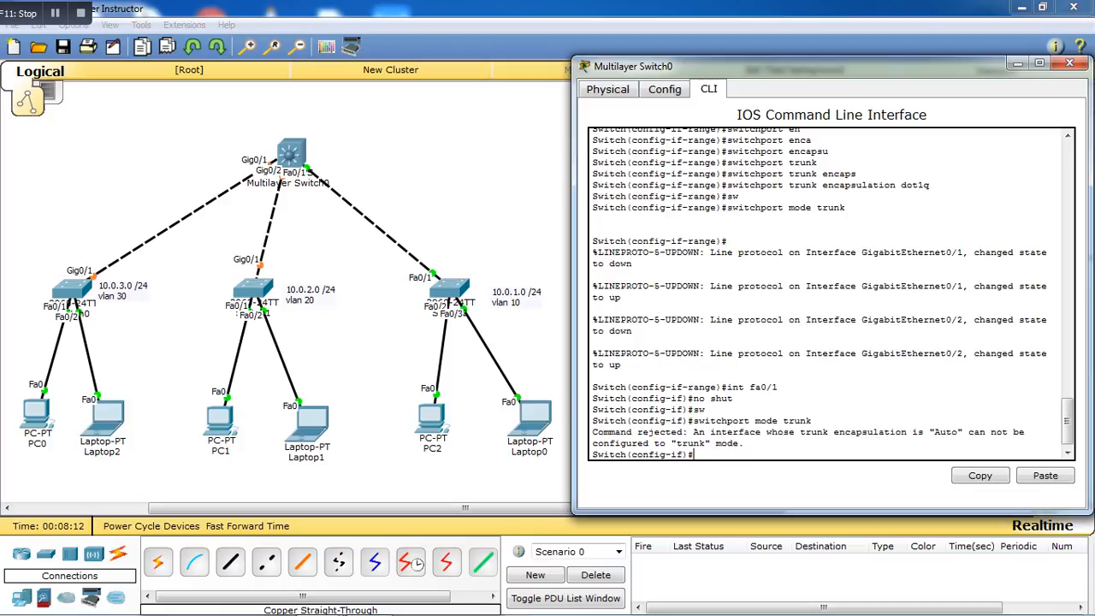
Set the trunk encapsulation of interface fa0/1 to dot1q
key(BackSpace)
key(BackSpace)
text(sw)
key(Tab)
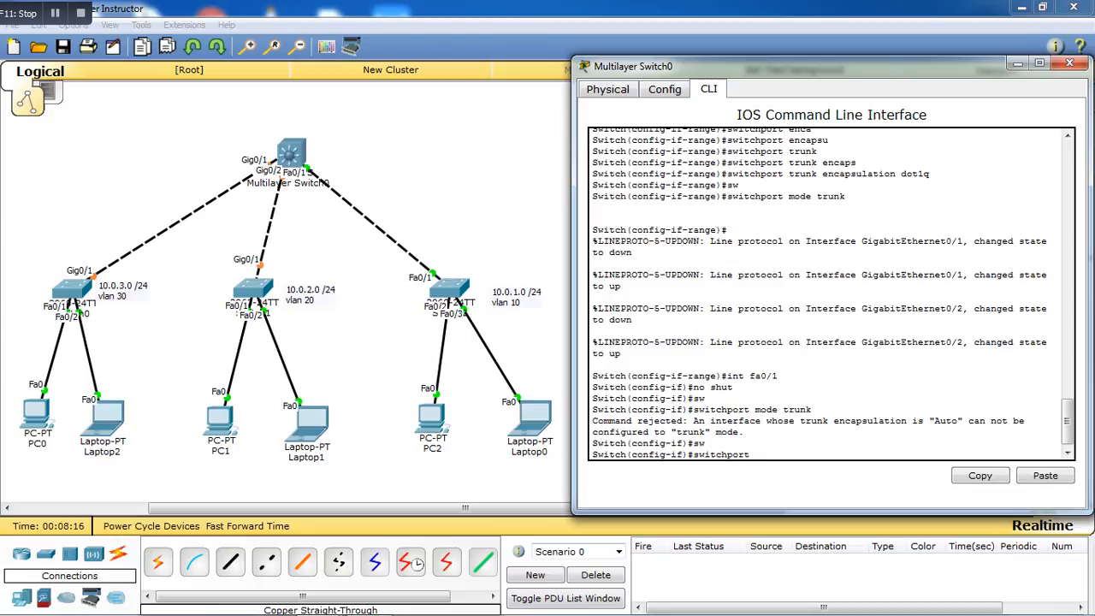
text(trunk enca)
key(Tab)
text(d)
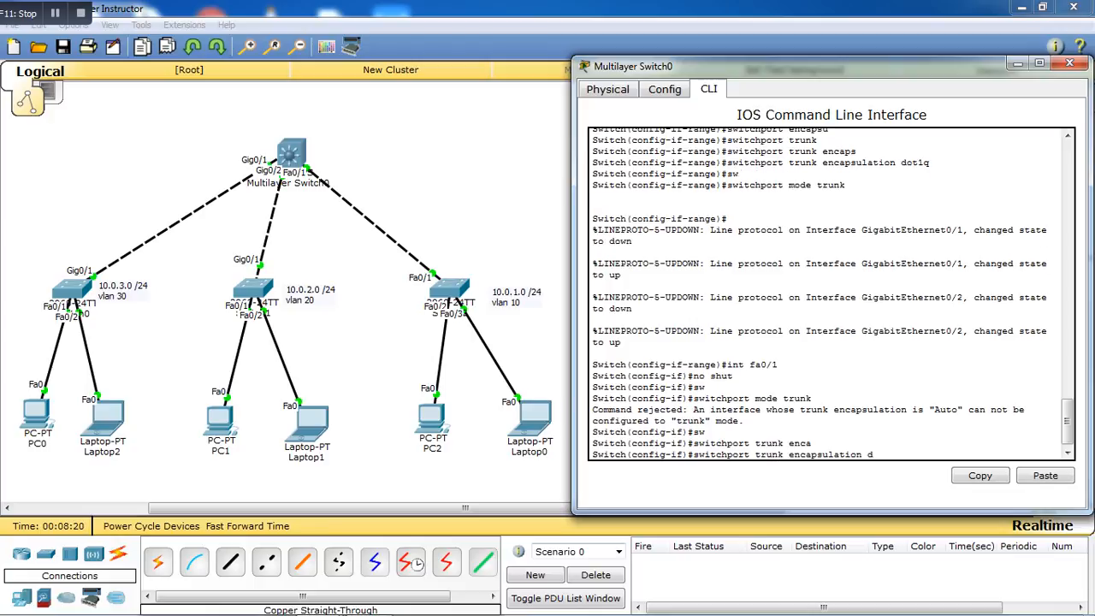
text(ot1q)
key(Return)
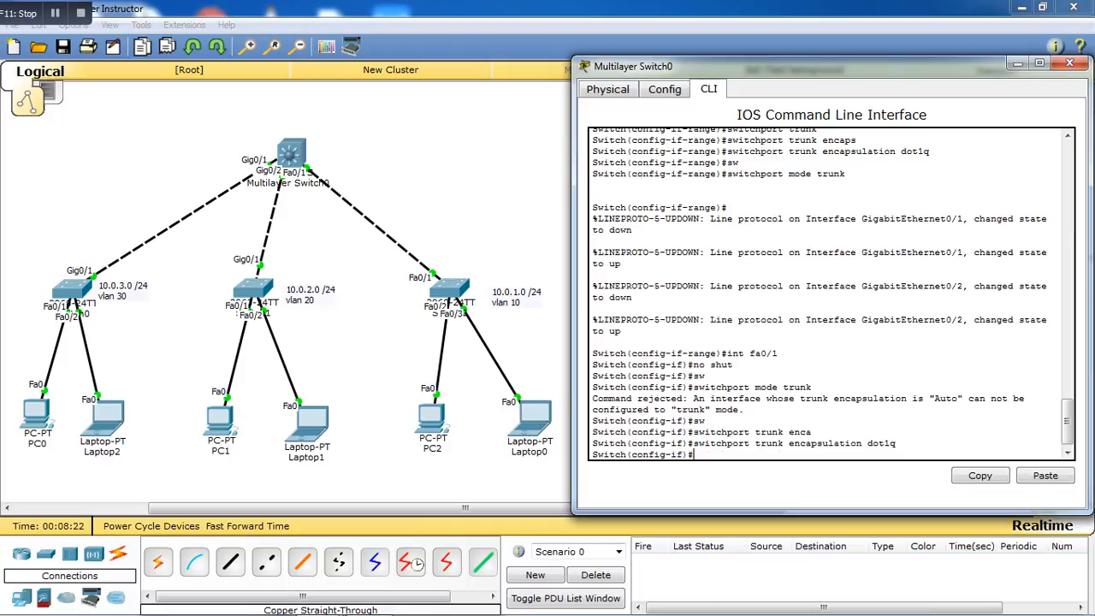
Set the switchport mode of the multilayer switch's interface fa0/1 to trunk
text(sw)
key(Tab)
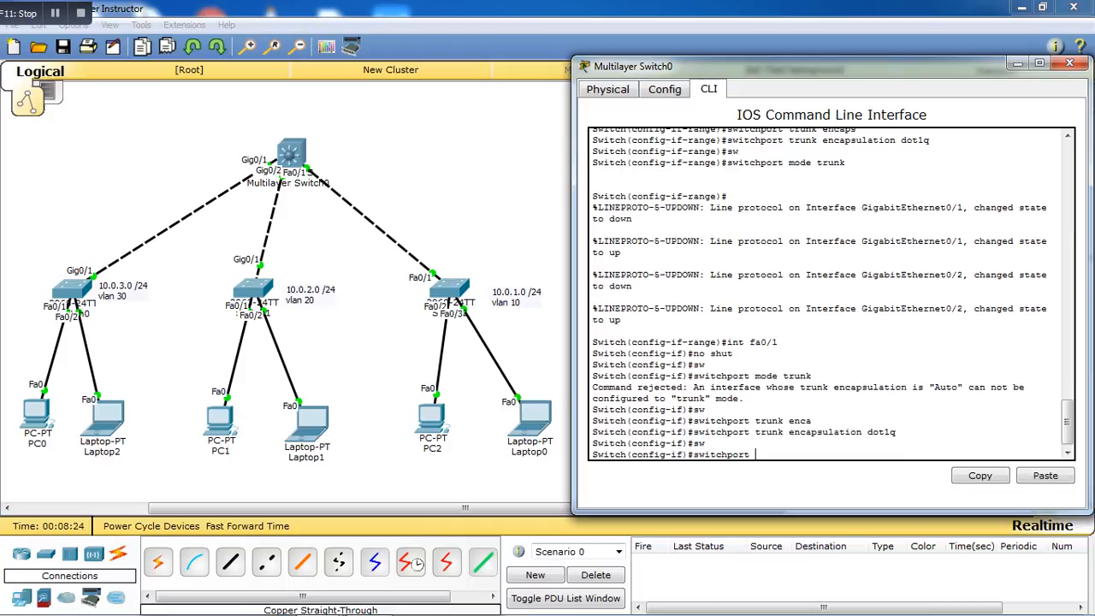
text(mode tru)
key(Tab)
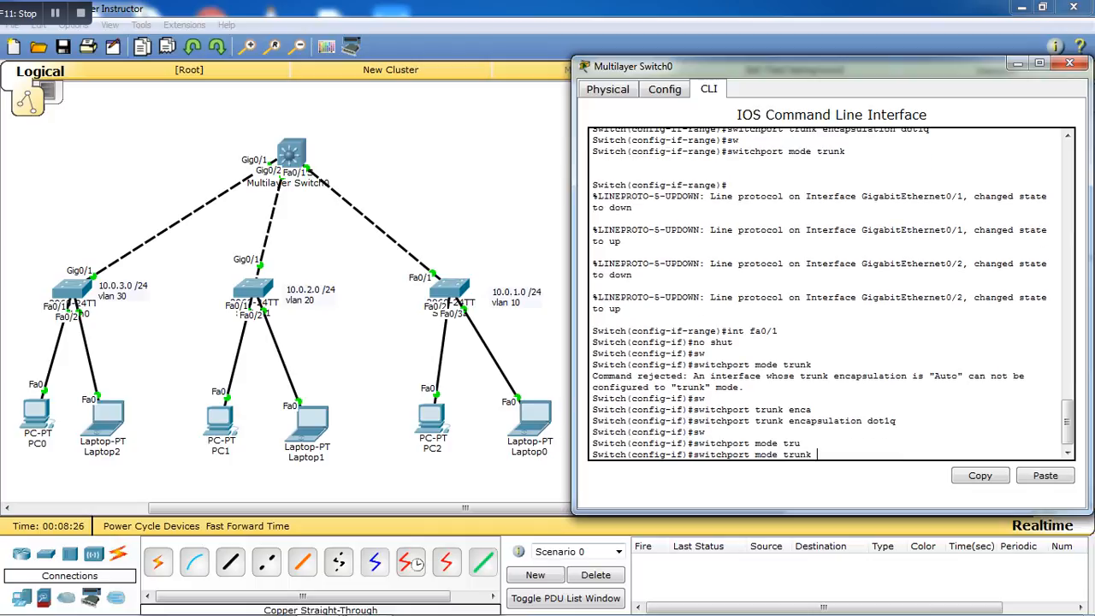
key(Return)
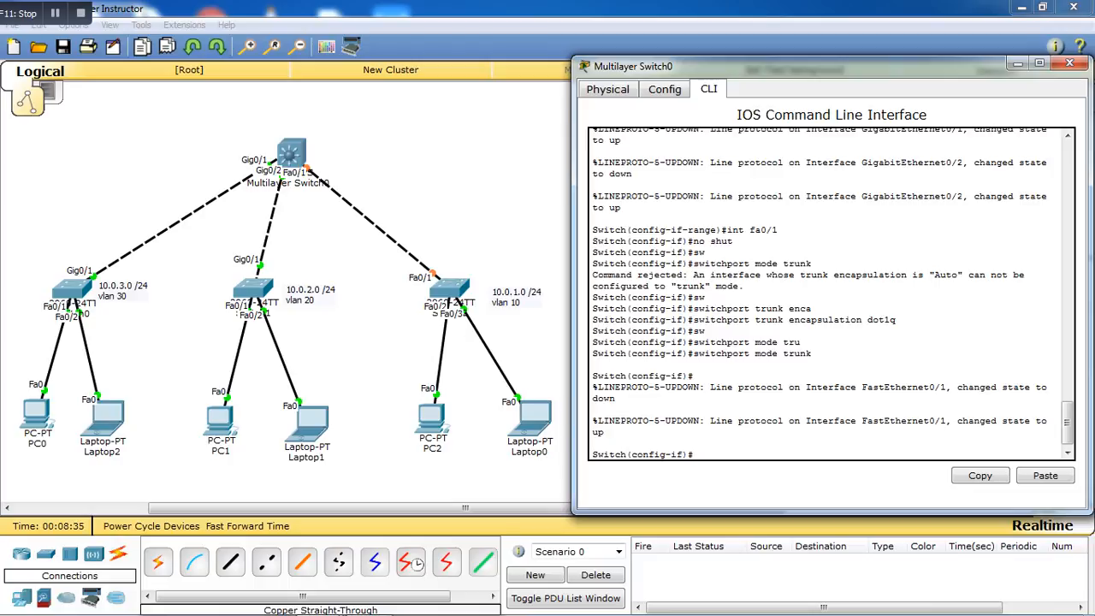
Open the command line of Switch2, the switch serving vlan 10, and bring up its prompt
click(450, 289)
drag(384, 104, 688, 110)
click(733, 133)
key(Return)
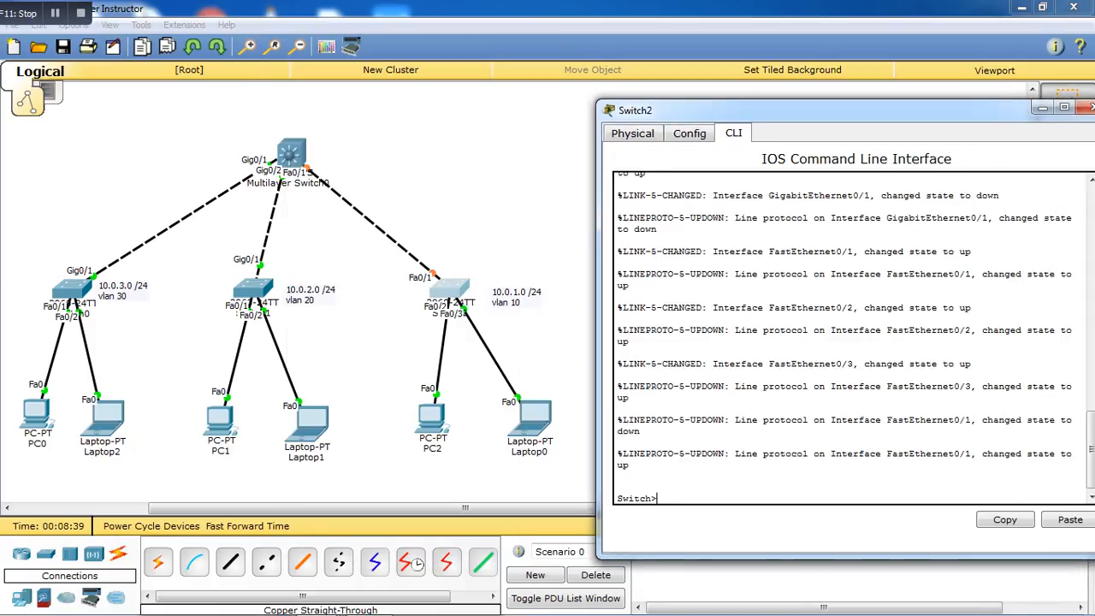
key(Return)
Enter privileged mode and global configuration mode on Switch2 with en and configure terminal
text(en)
key(Return)
text(conf)
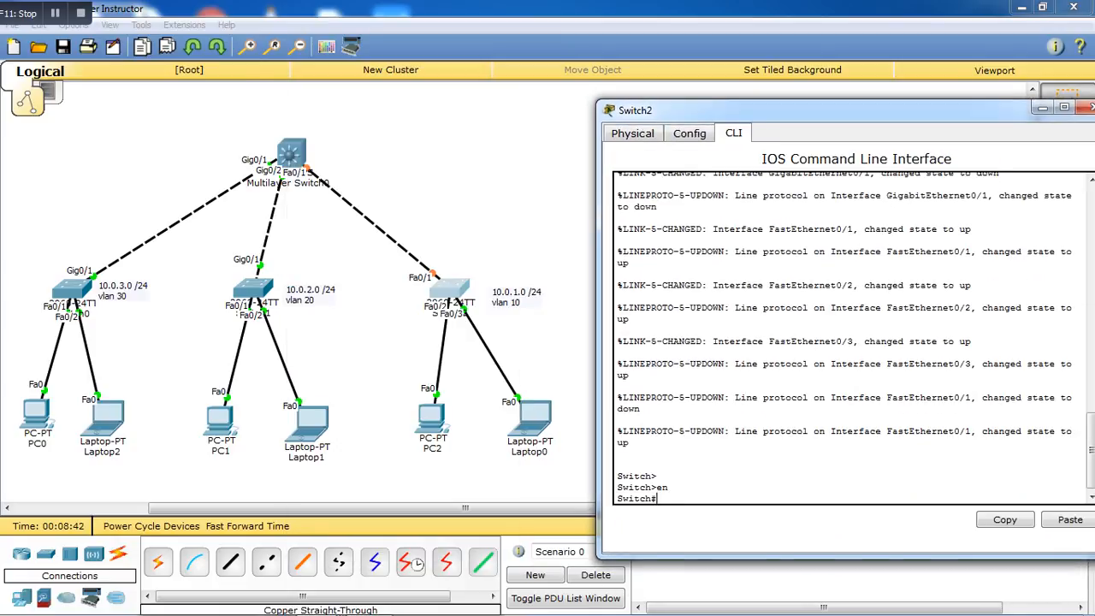
key(Tab)
text(t)
key(Tab)
key(Return)
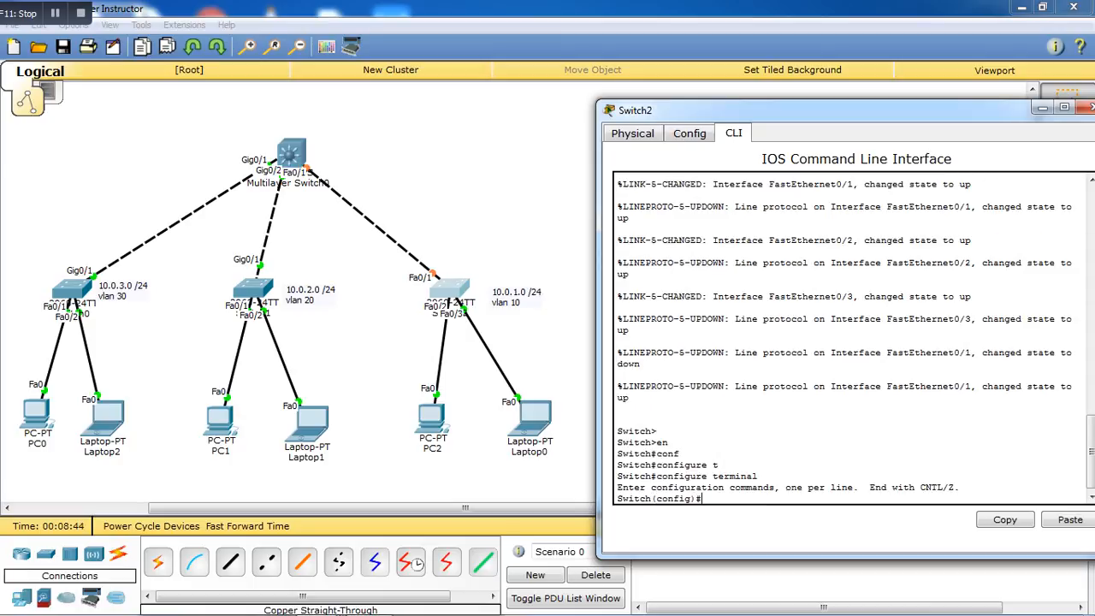
Switch to configuring interface fastEthernet 0/1 of Switch2 and enable it with no shut
text(int fa)
key(Tab)
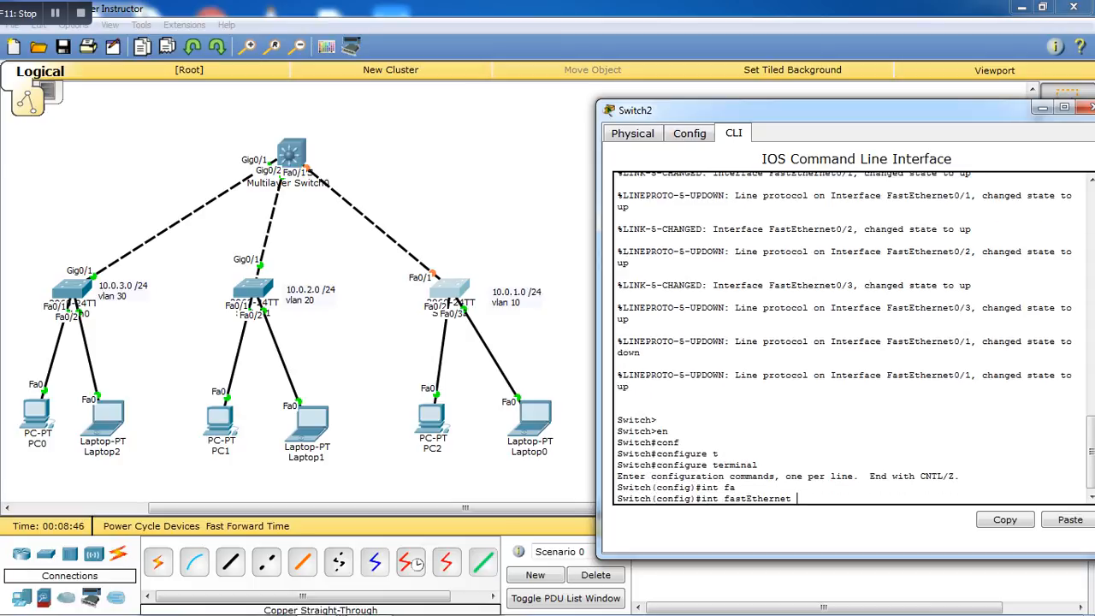
text(0/1)
key(Return)
text(no shut)
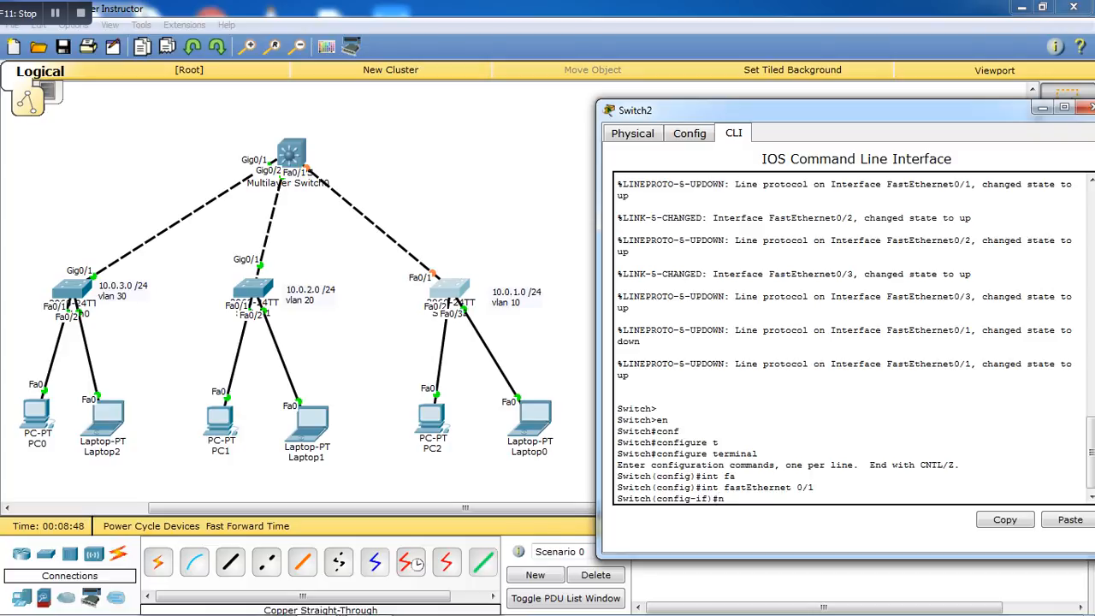
key(Return)
Set the switchport mode of Switch2's interface fastEthernet 0/1 to trunk
text(sw)
key(Tab)
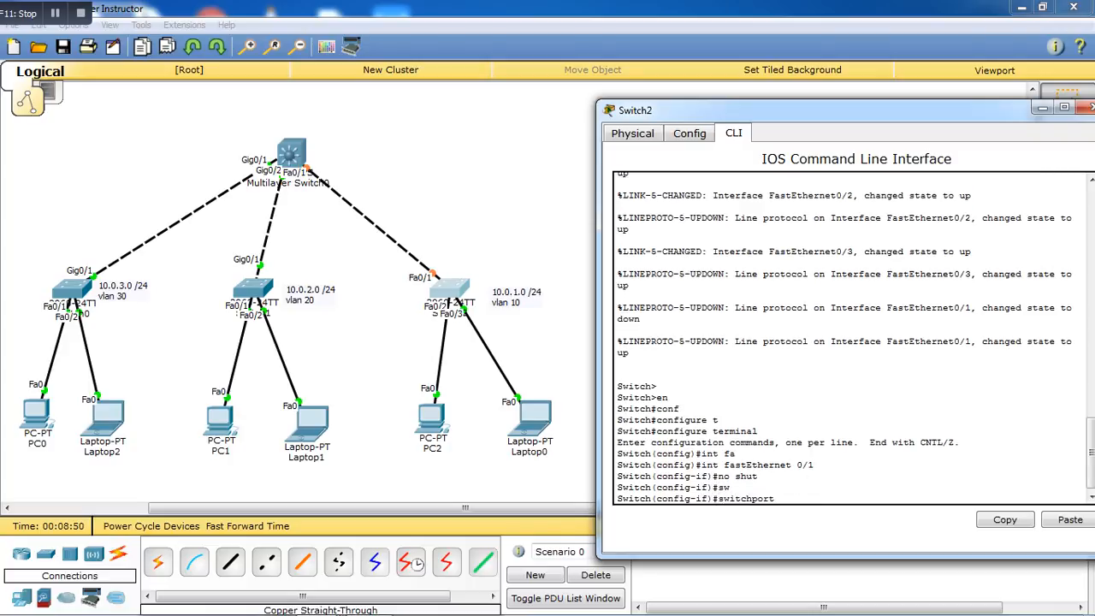
text(mode trunk)
key(Return)
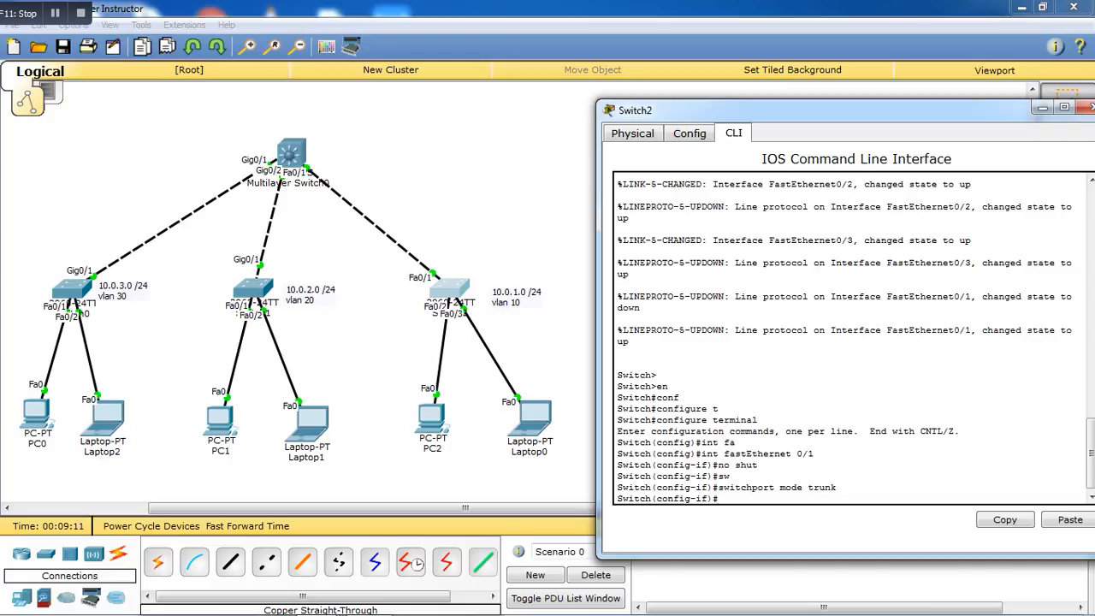
Close the Switch2 window and open the command line of Switch1, the vlan 20 switch
click(1087, 107)
click(254, 289)
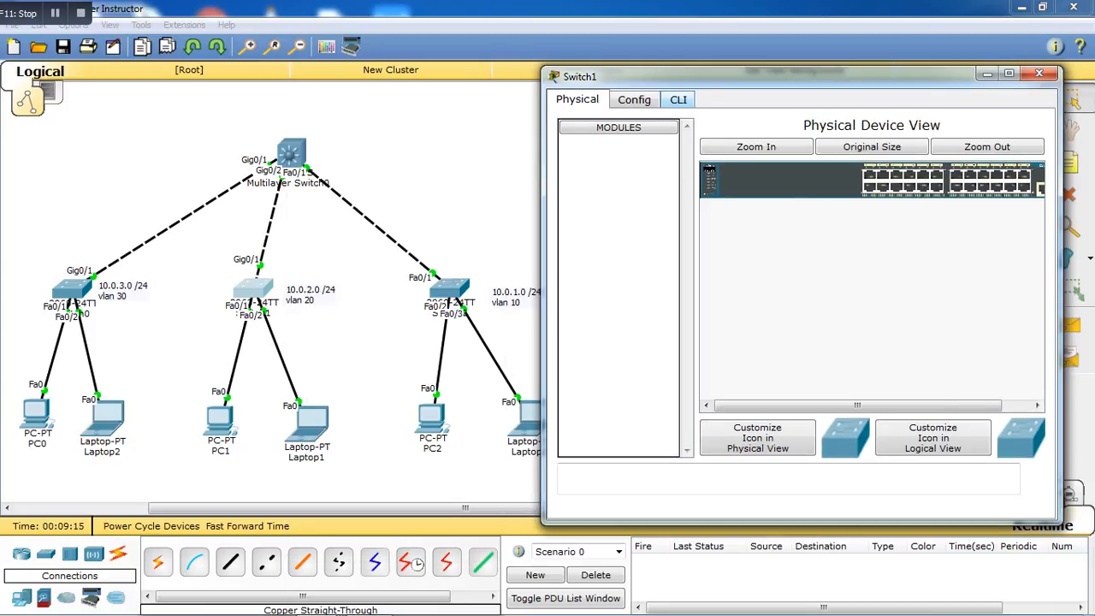
click(677, 99)
key(Return)
key(Return)
Enter privileged mode and global configuration mode on Switch1 with enable and configure terminal
text(e)
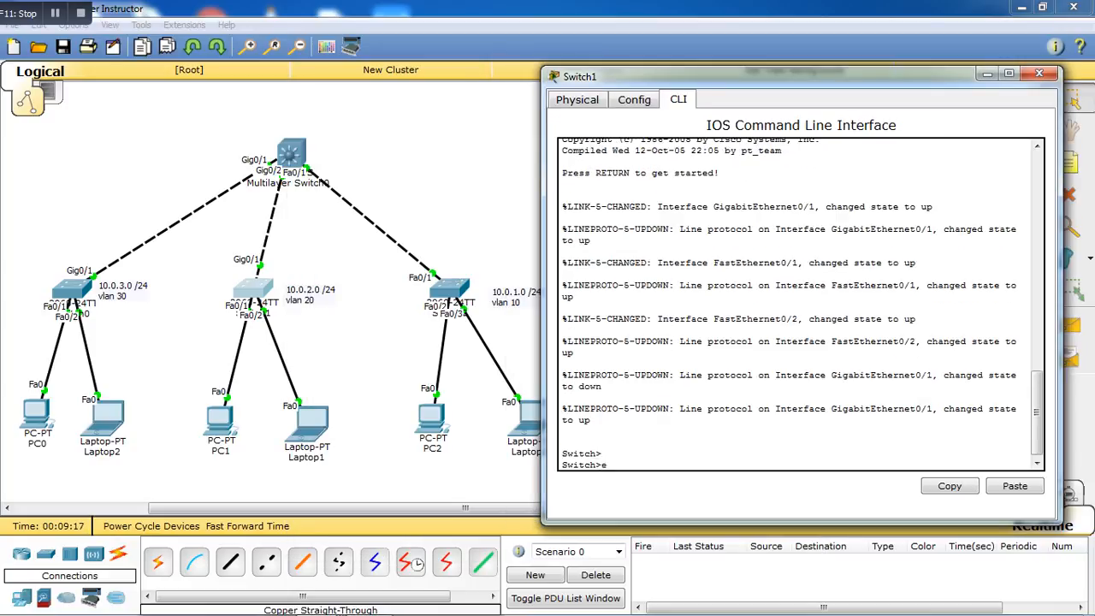
text(n)
key(Tab)
key(Return)
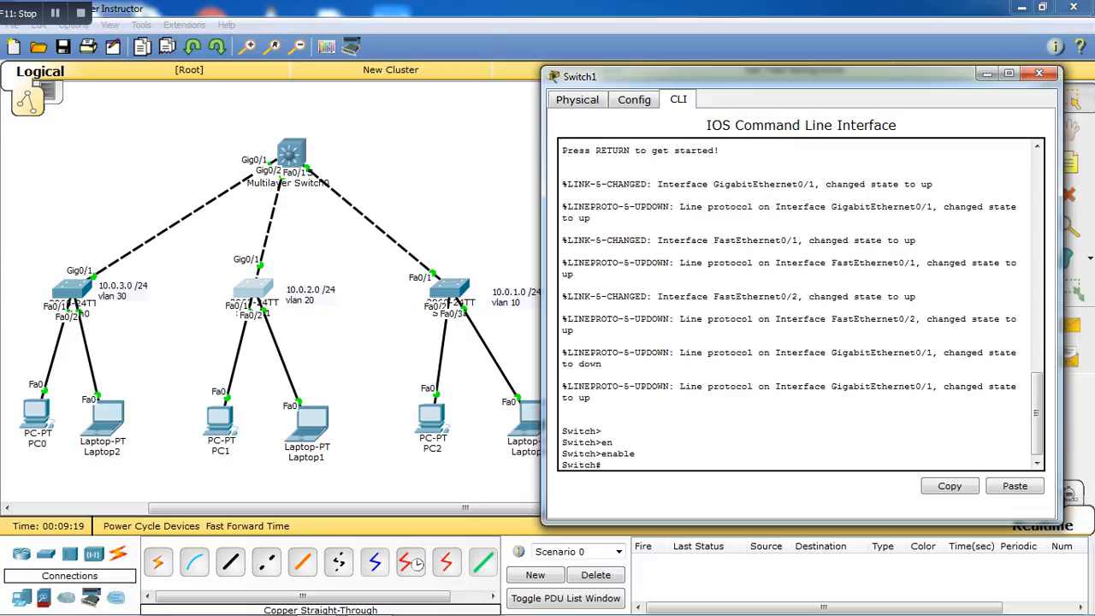
text(con)
key(Tab)
text(f)
key(Tab)
text(t)
key(Tab)
key(Return)
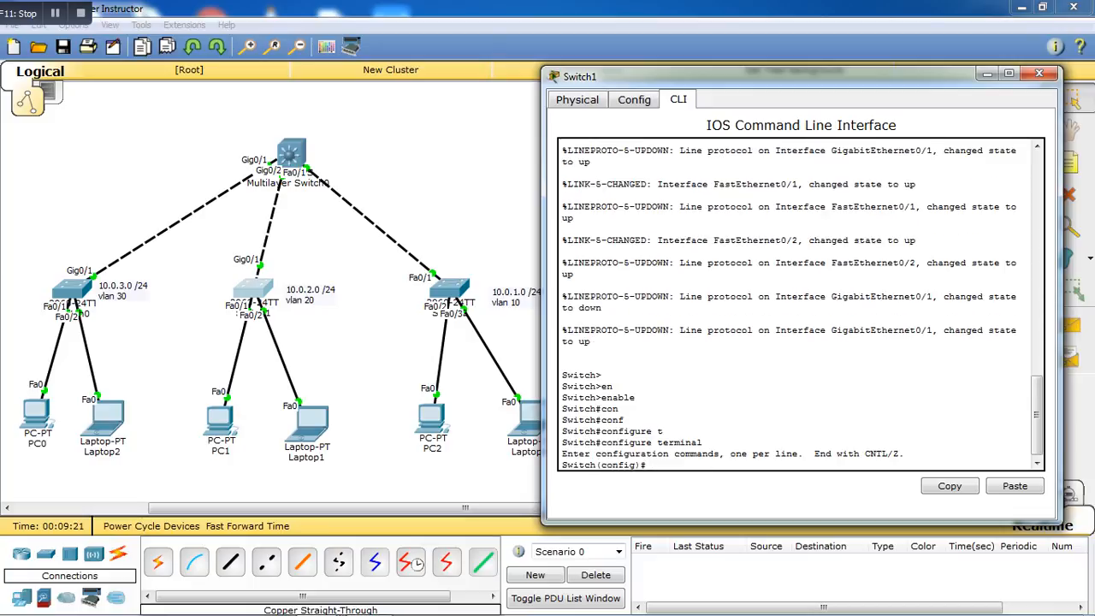
Set the switchport mode of Switch1's interface gigabitEthernet 0/1 to trunk
text(int gig)
key(Tab)
text(0)
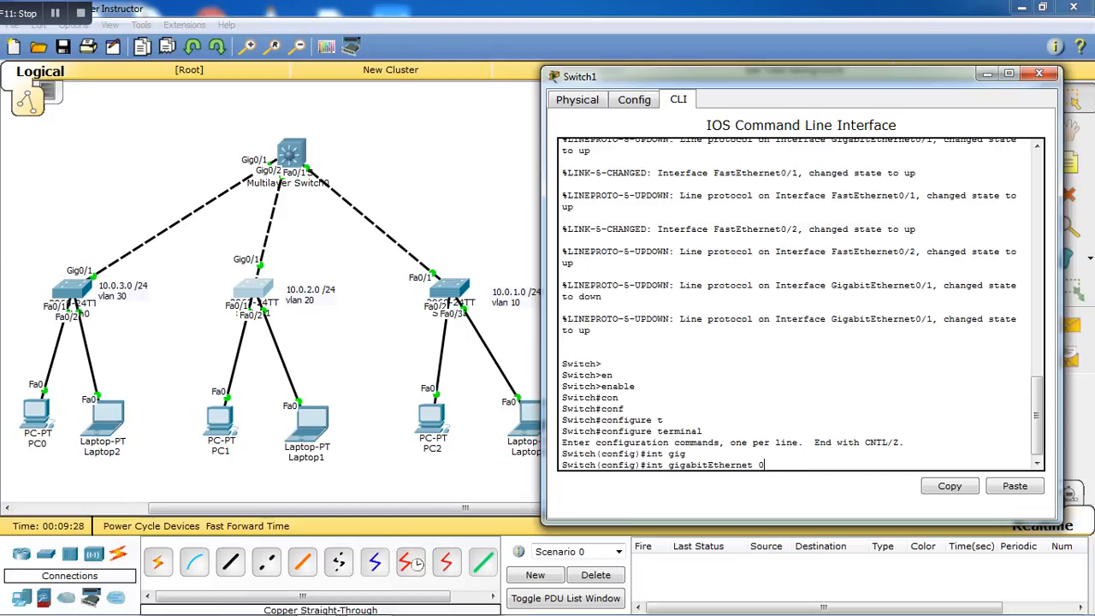
text(/1)
key(Return)
text(sw)
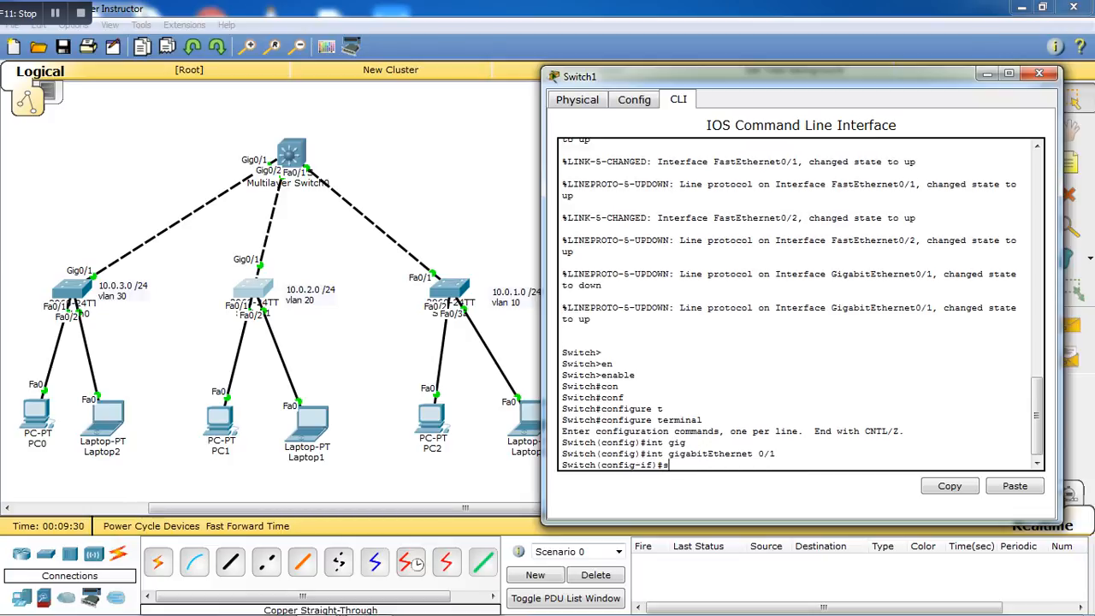
key(Tab)
text(mode)
key(Tab)
text(tr)
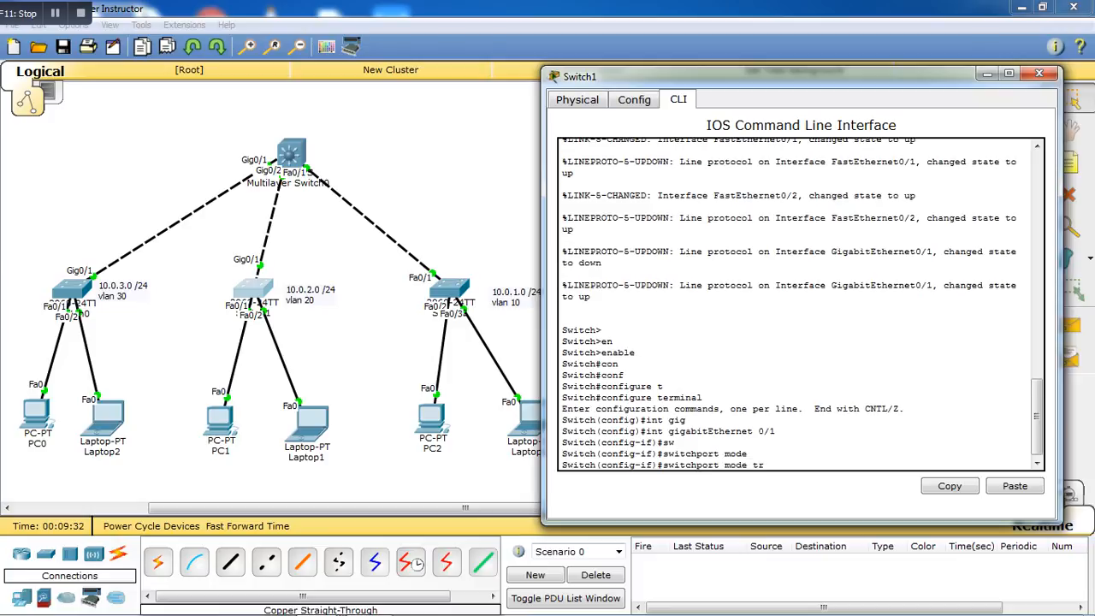
text(unk)
key(Return)
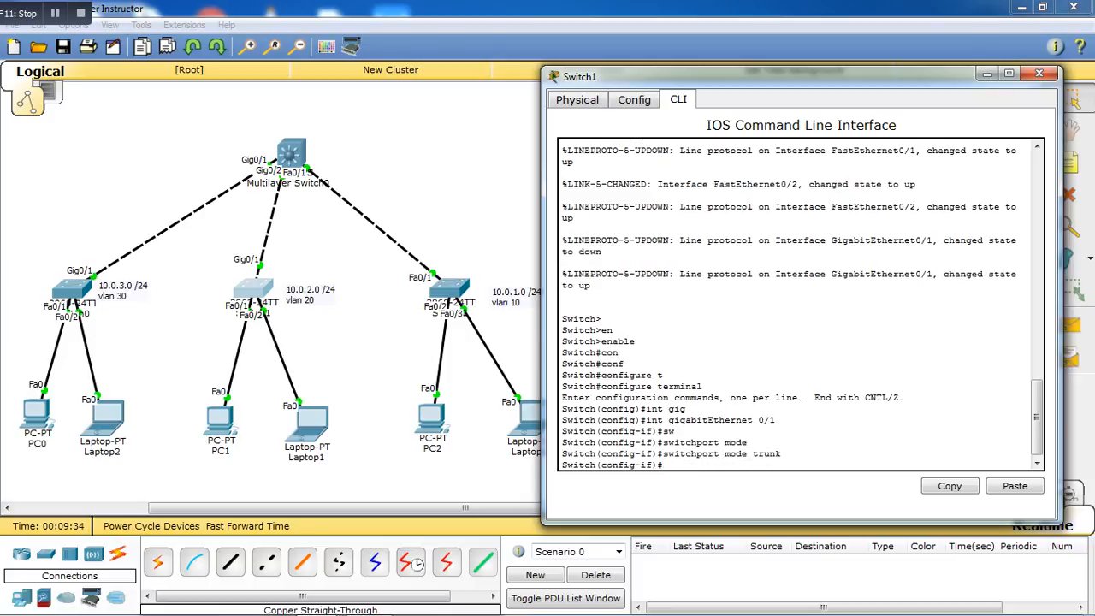
Enable interface gigabitEthernet 0/1 of Switch1 with no shutdown
text(no shut)
key(Tab)
key(Return)
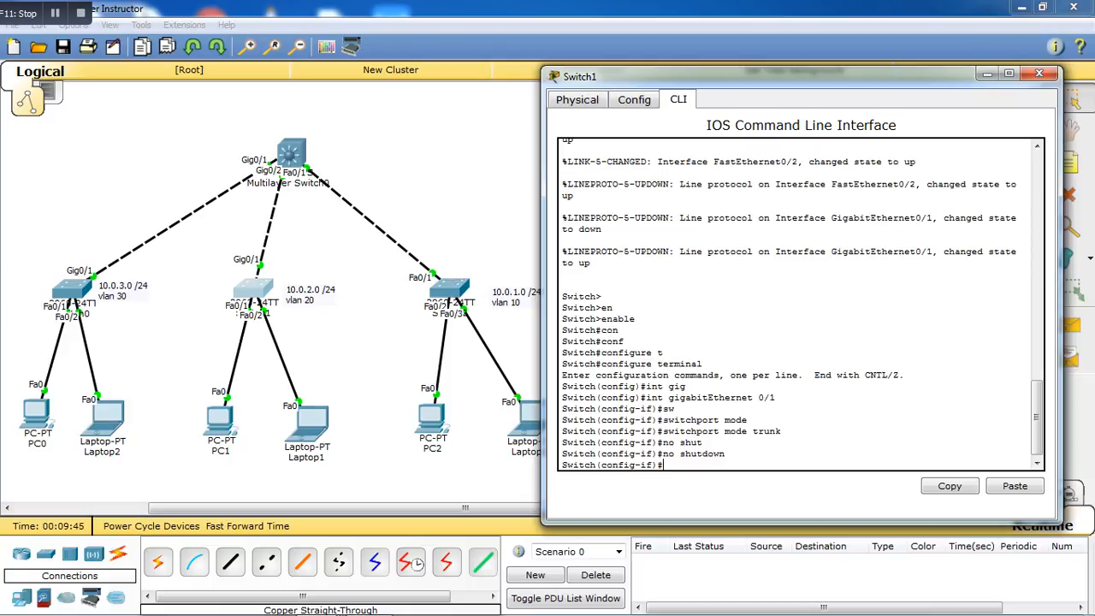
Open the command line of Switch0, the vlan 30 switch, with its window moved clear of the topology
double_click(71, 289)
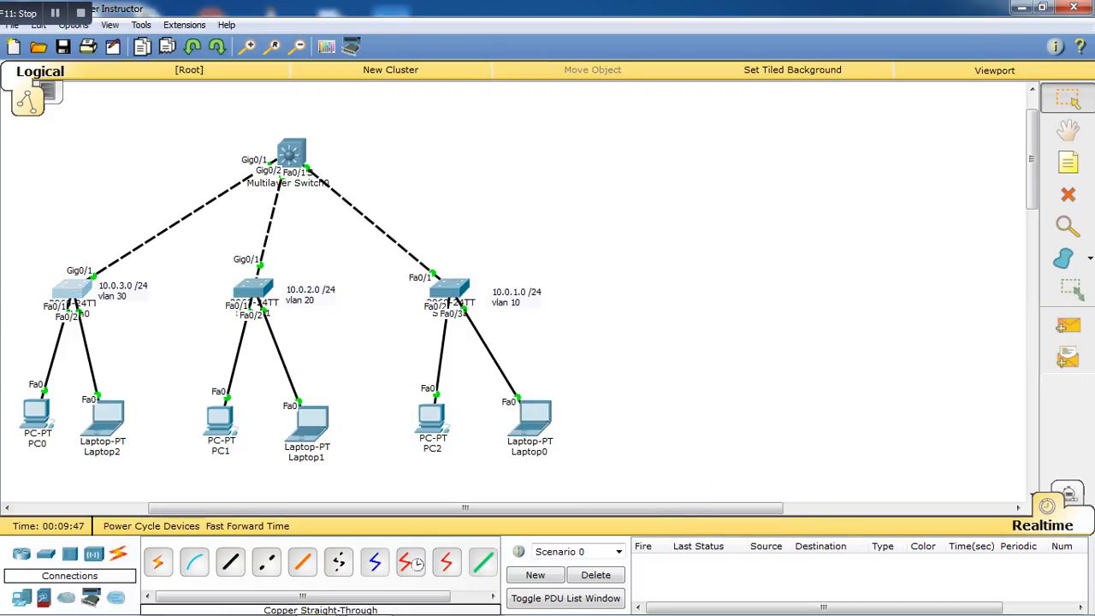
click(72, 289)
drag(479, 103, 742, 92)
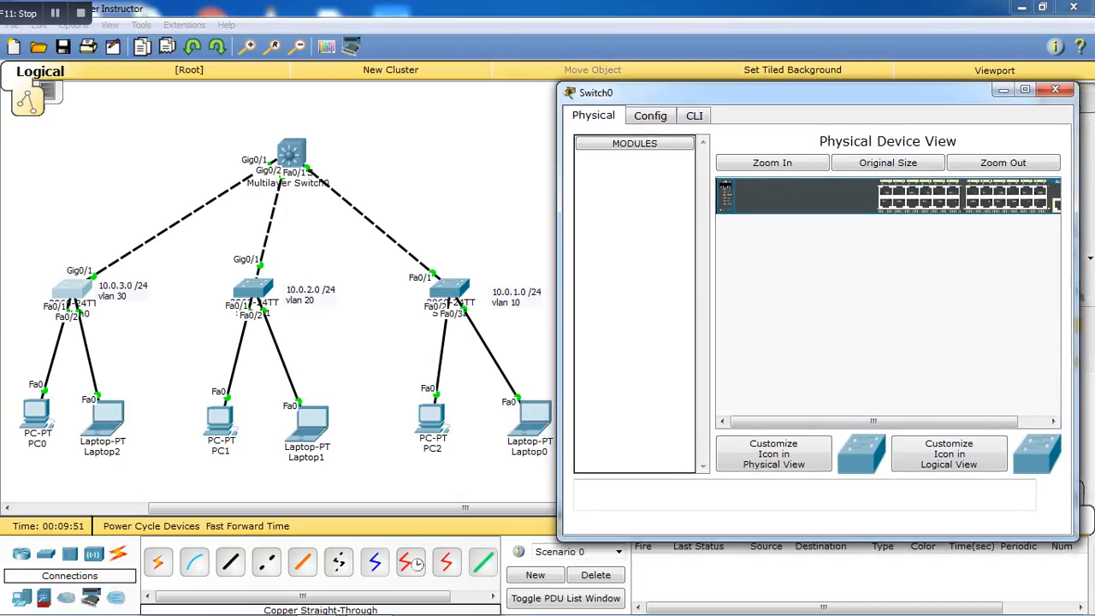
click(694, 115)
key(Return)
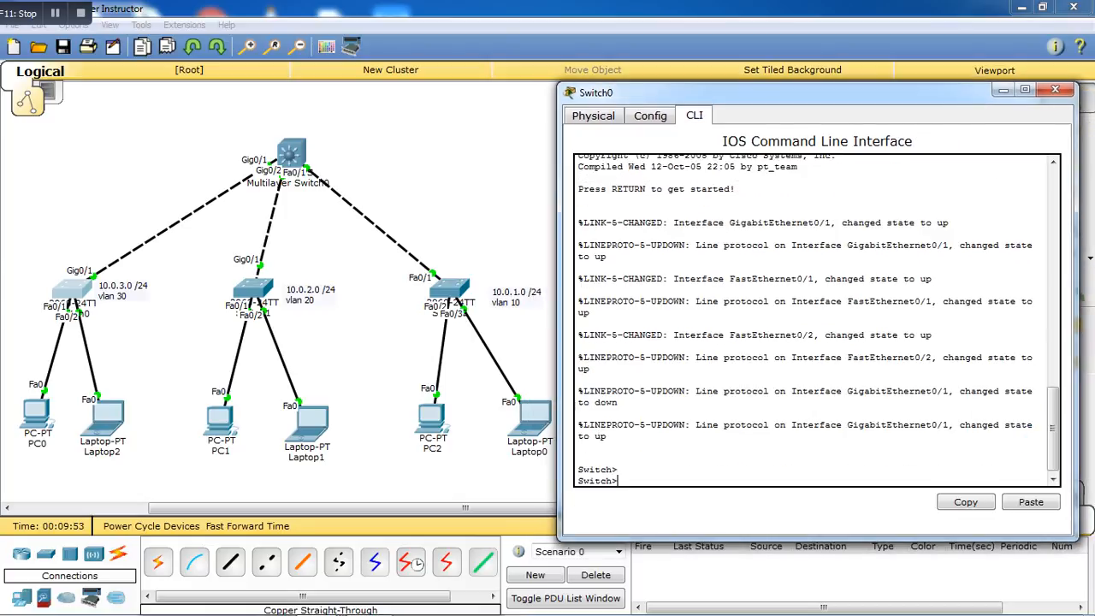
Enter privileged mode and global configuration mode on Switch0 with en and configure terminal
text(en)
key(Return)
text(con)
key(Tab)
text(f)
key(Tab)
text(t)
key(Tab)
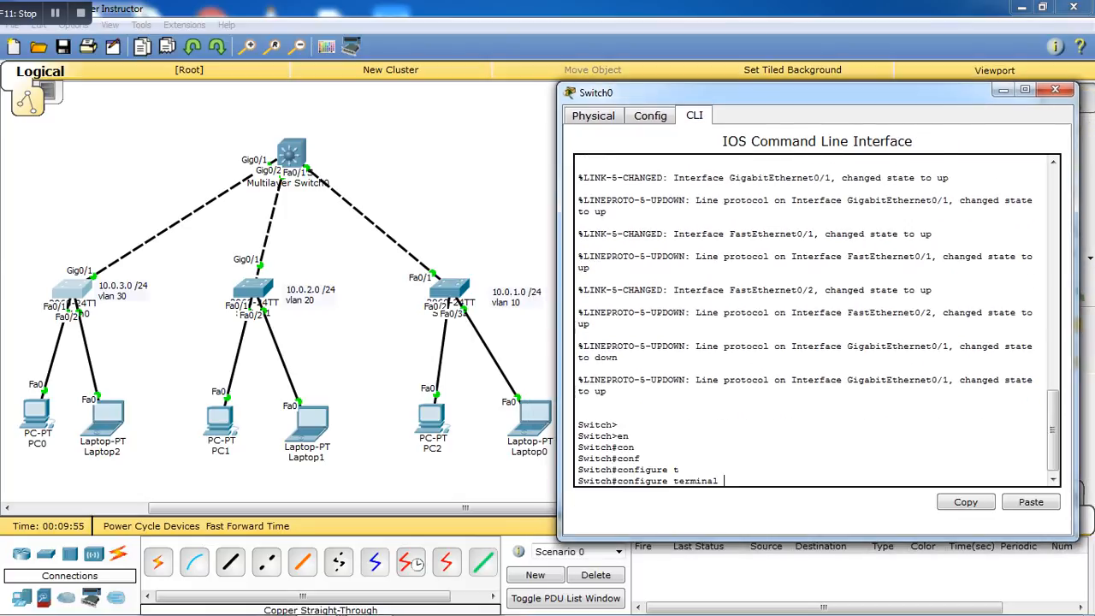
key(Return)
Switch to configuring interface gig0/1 of Switch0 and enable it with no shut
text(int)
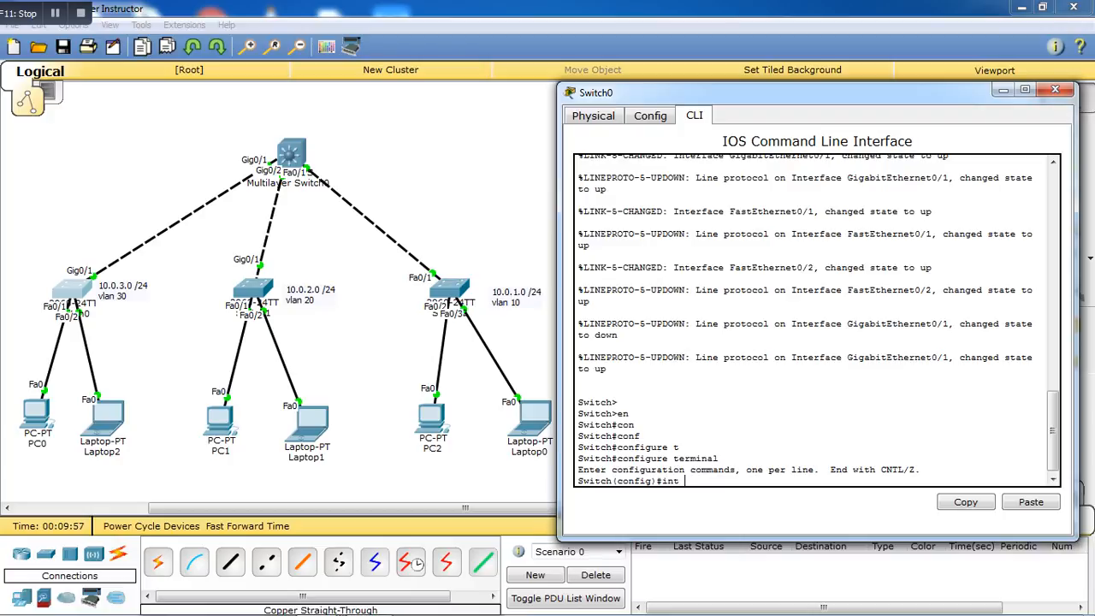
text( gig0/1)
key(Return)
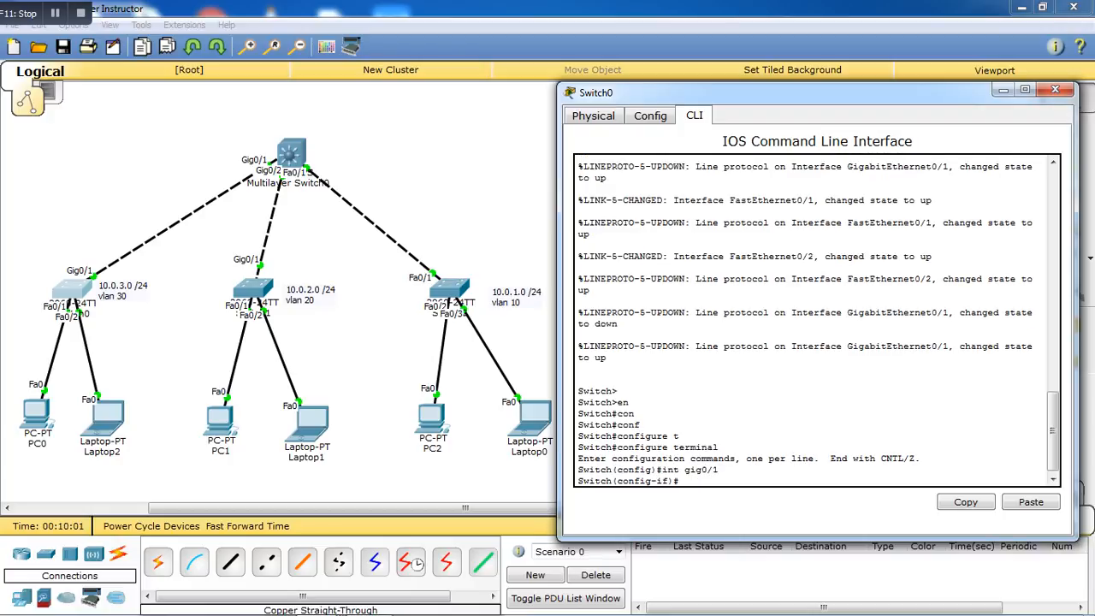
text(no shut)
key(Return)
Set the switchport mode of Switch0's interface gig0/1 to trunk
text(sw)
key(Tab)
text(mo)
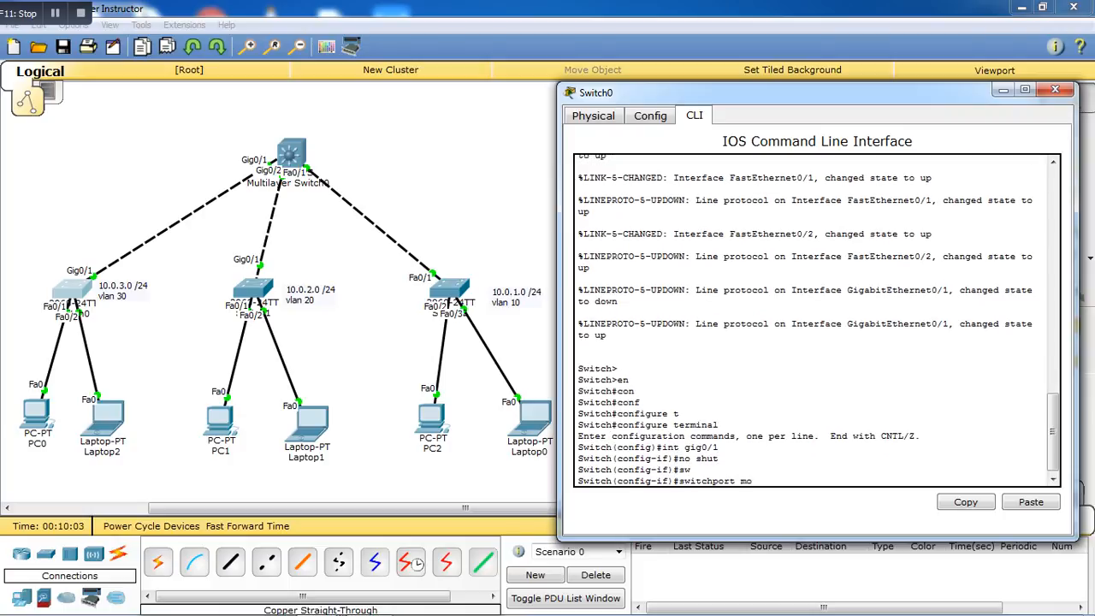
text(de)
key(Tab)
text(trunk)
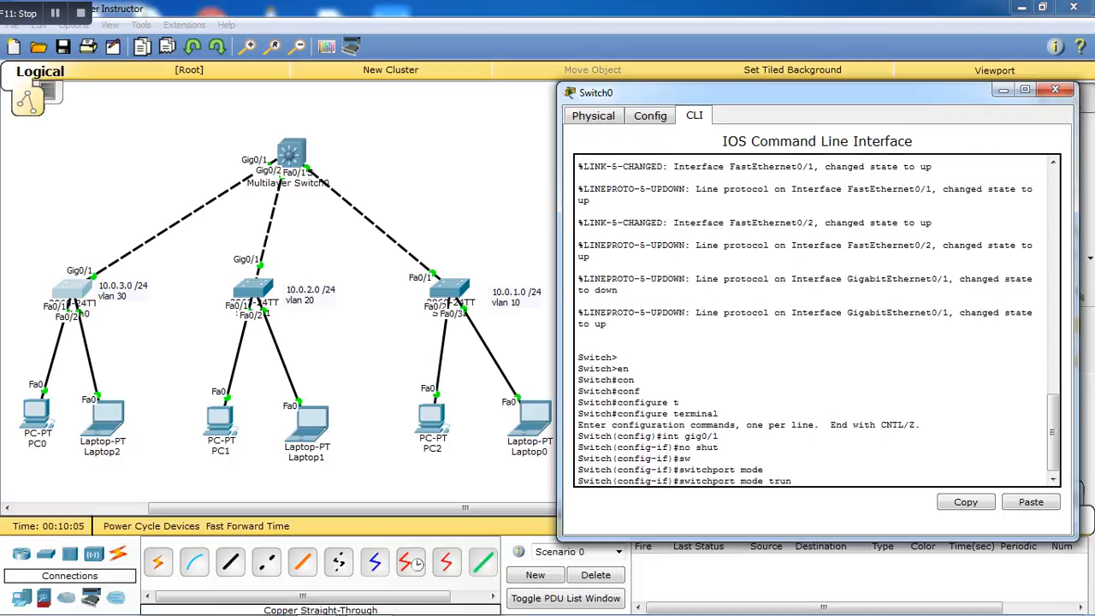
key(Return)
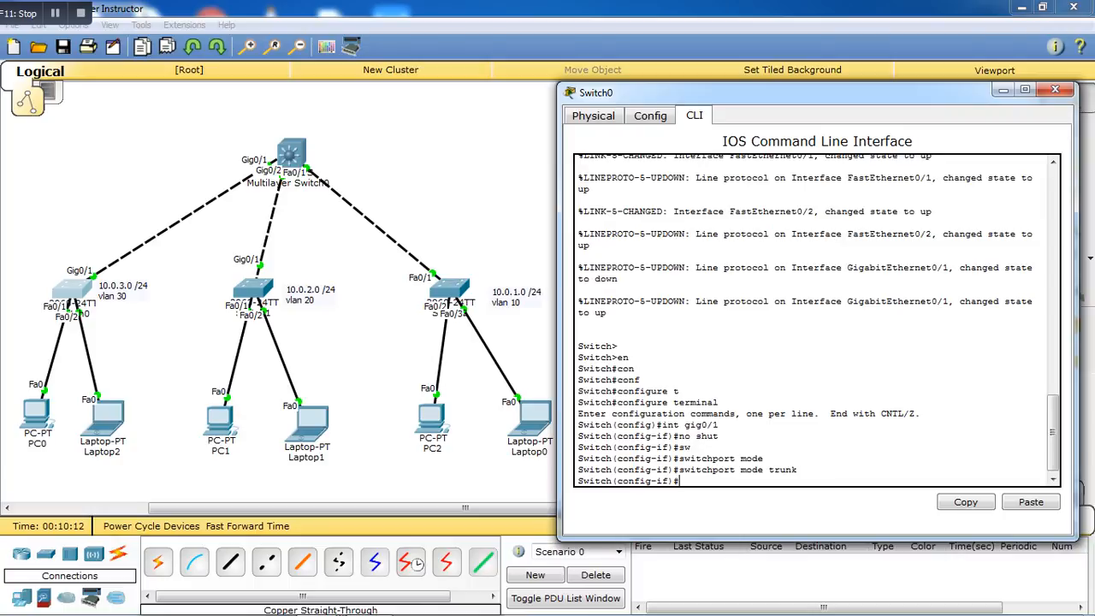
Switch to configuring the interface range fa0/1 - 24 of Switch0 and enable it with no shut
text(int)
text(fa0/1 -)
key(Left)
key(Left)
key(Left)
key(Left)
key(Left)
key(Left)
key(Left)
text(ra)
key(Right)
key(Right)
text(24)
key(Return)
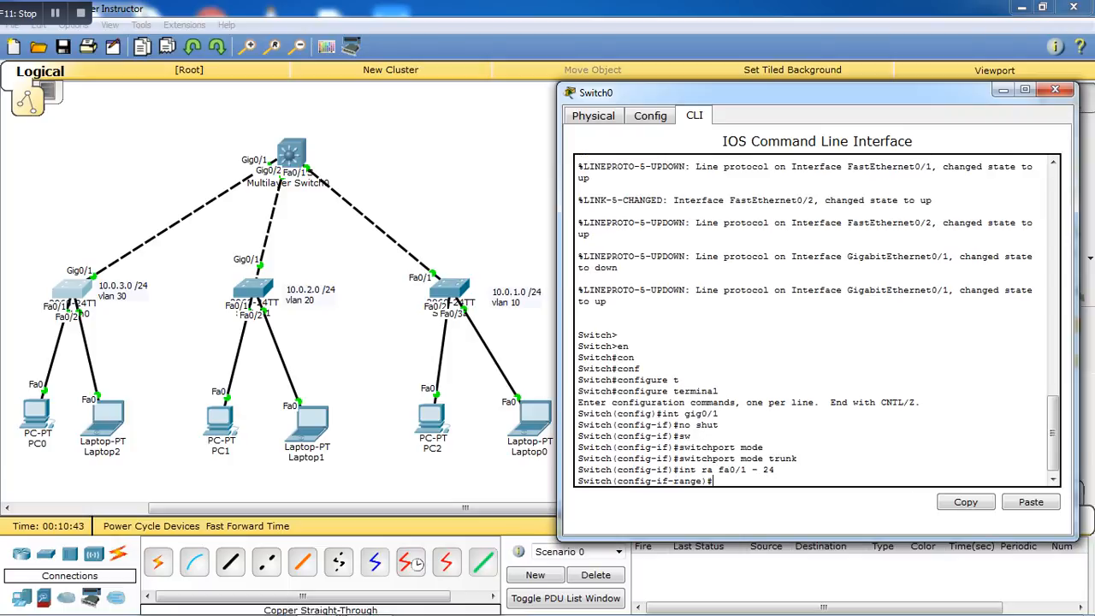
text(no shut)
key(Return)
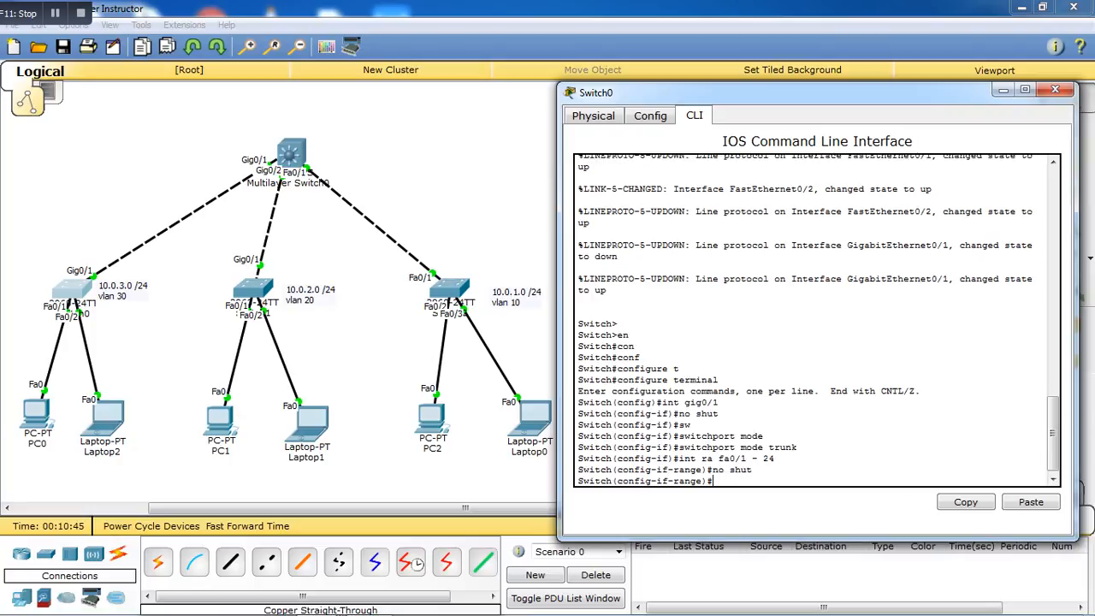
Set the switchport mode of Switch0's fa0/1 - 24 range to access
text(sw)
key(Tab)
text(mo)
key(Tab)
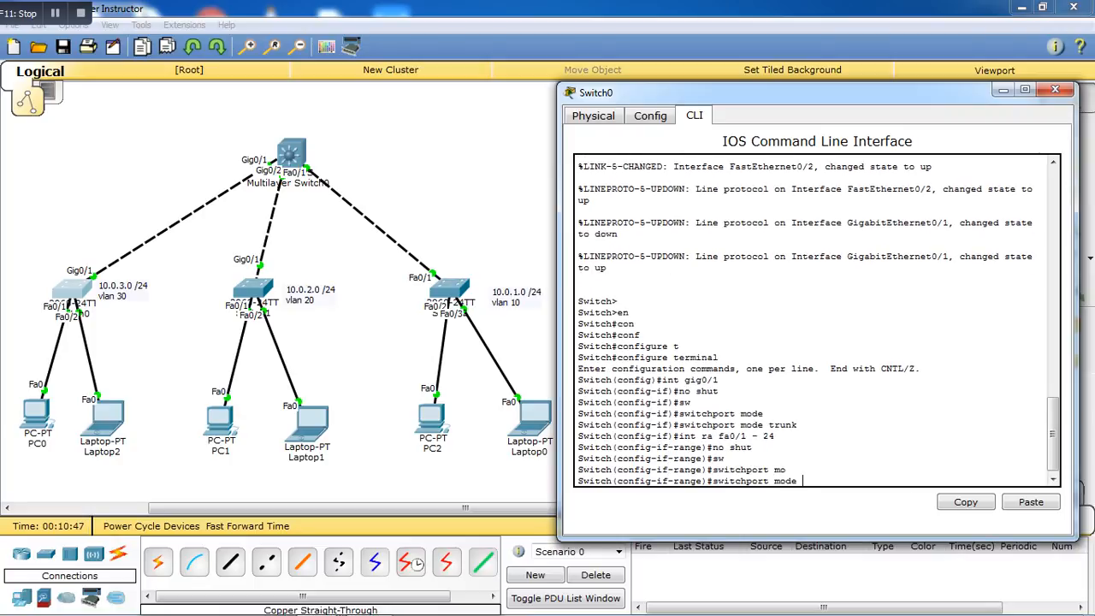
text(access)
key(Return)
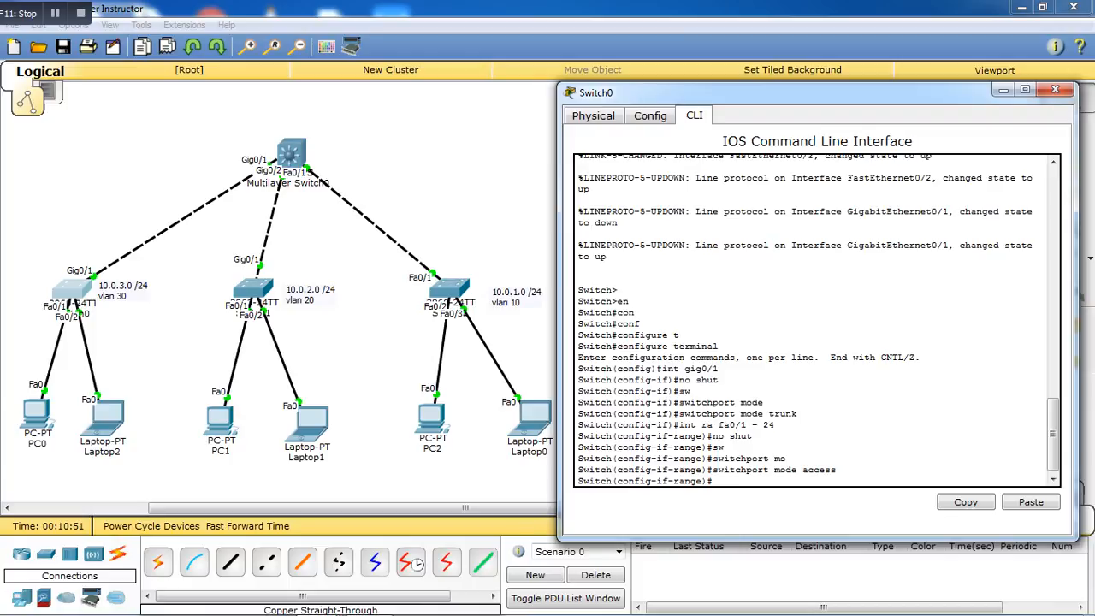
text(sw)
key(Tab)
text(ac)
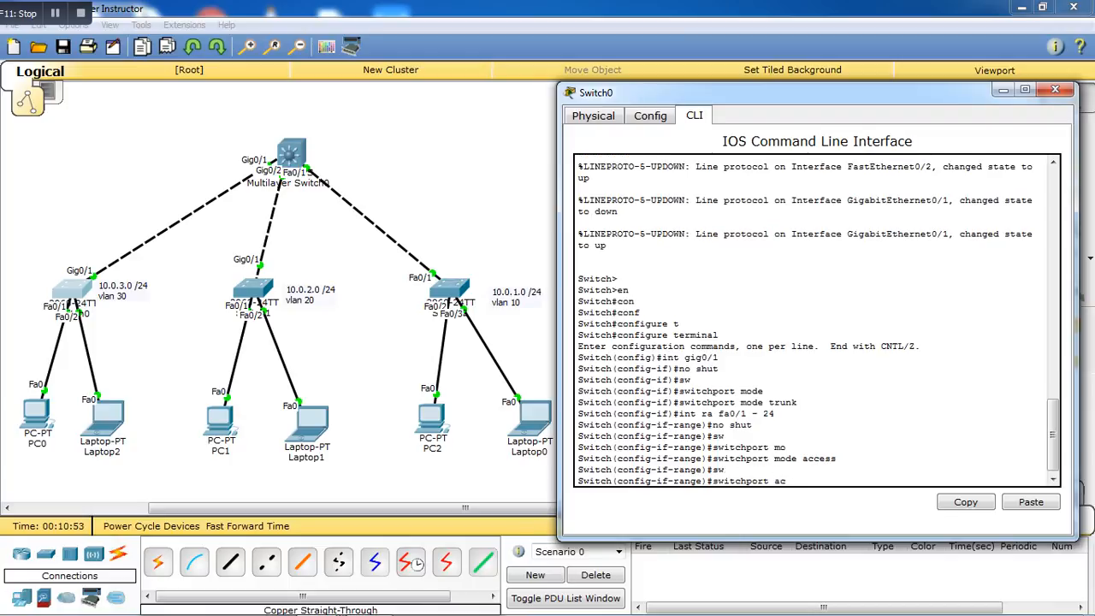
text(cess)
key(BackSpace)
key(BackSpace)
key(BackSpace)
key(BackSpace)
key(BackSpace)
key(BackSpace)
key(BackSpace)
key(BackSpace)
key(BackSpace)
key(BackSpace)
key(BackSpace)
key(BackSpace)
key(BackSpace)
key(BackSpace)
key(BackSpace)
key(BackSpace)
key(BackSpace)
Create VLAN 10 on Switch0
text(vlan 1)
key(Return)
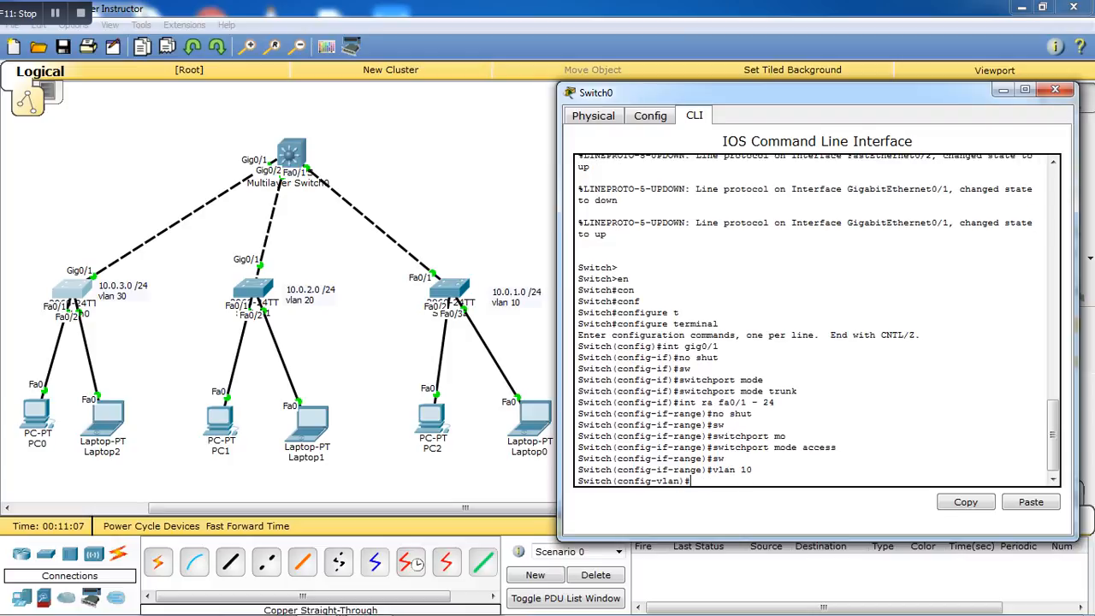
text(name)
key(BackSpace)
key(BackSpace)
key(BackSpace)
key(BackSpace)
text(exi)
key(Tab)
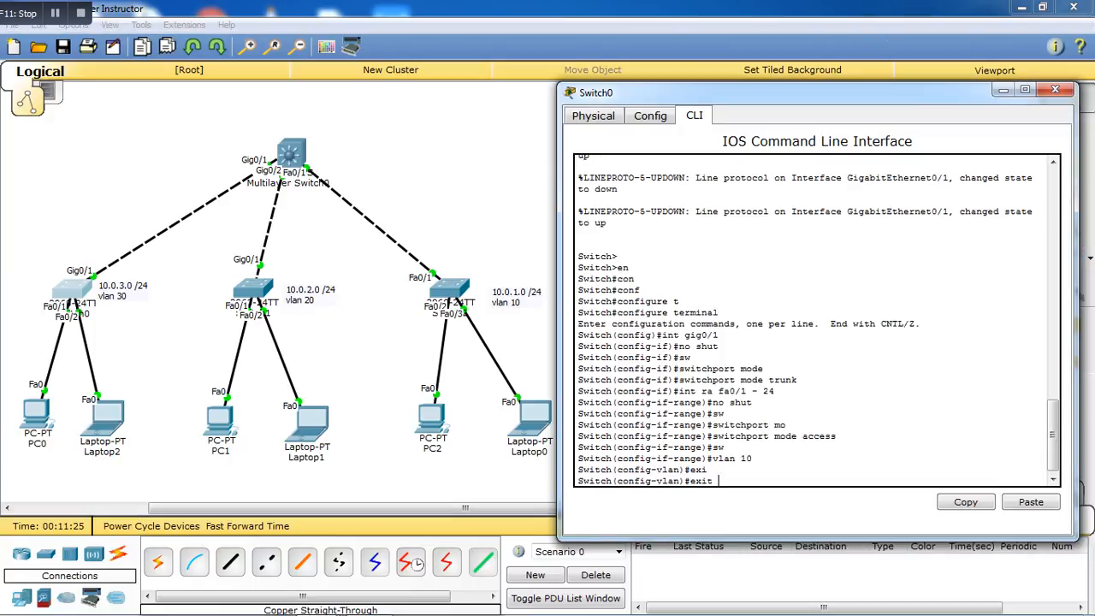
key(BackSpace)
key(BackSpace)
key(BackSpace)
key(BackSpace)
click(292, 154)
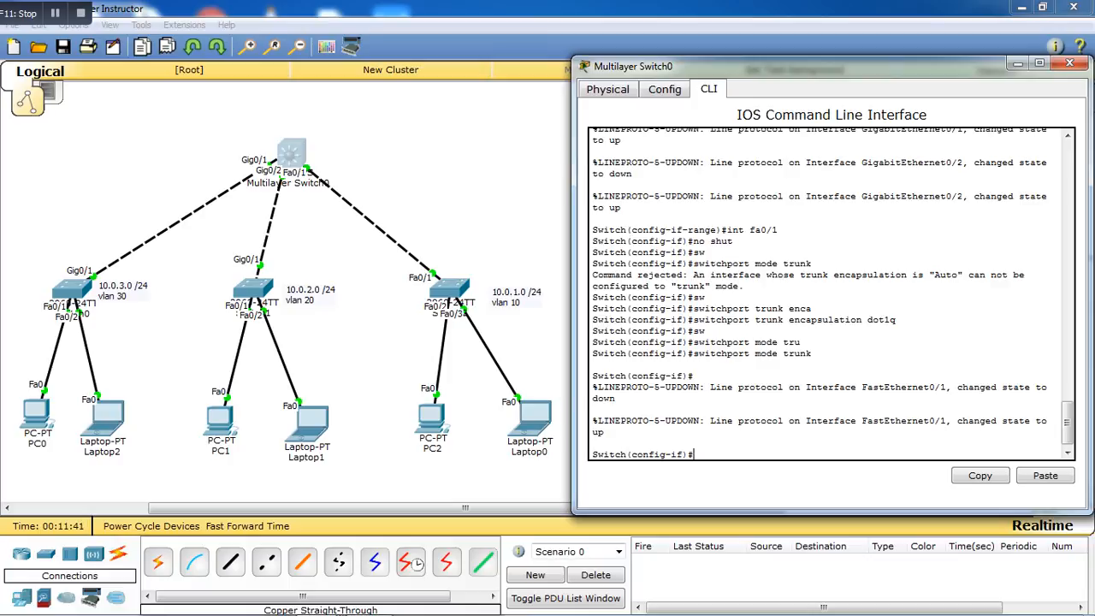
key(alt+F4)
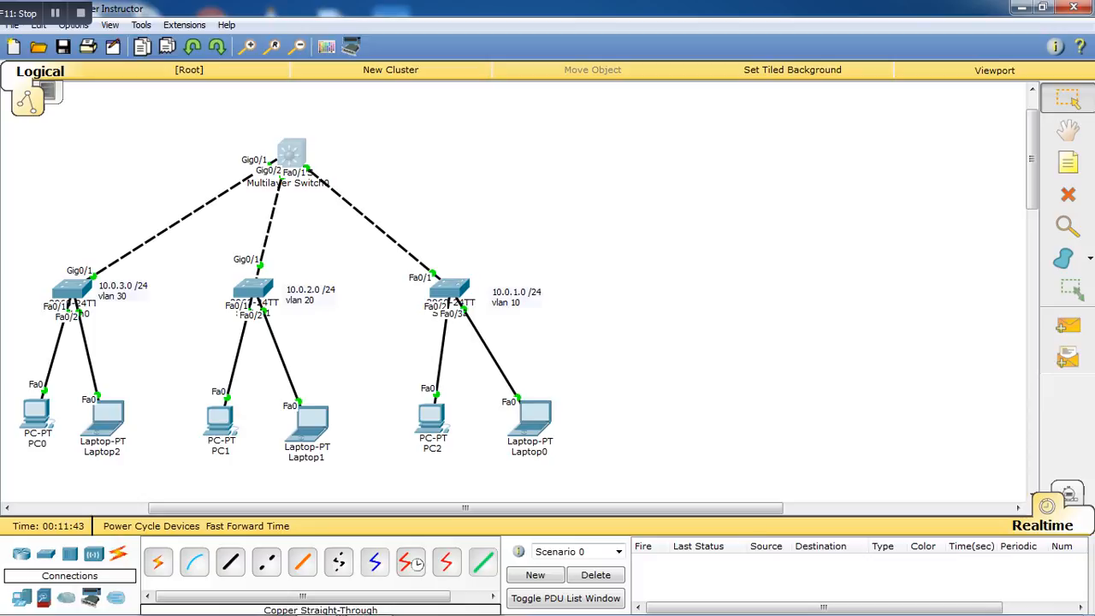
Return to Switch0's command line and name VLAN 10 Marketing
click(72, 289)
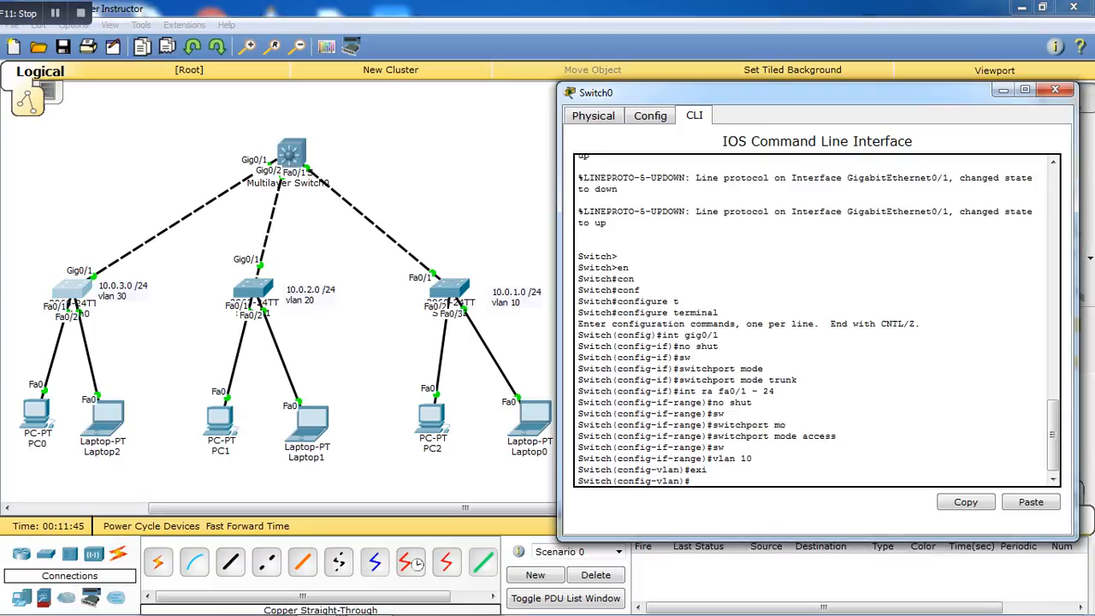
text(name Marketing)
key(Return)
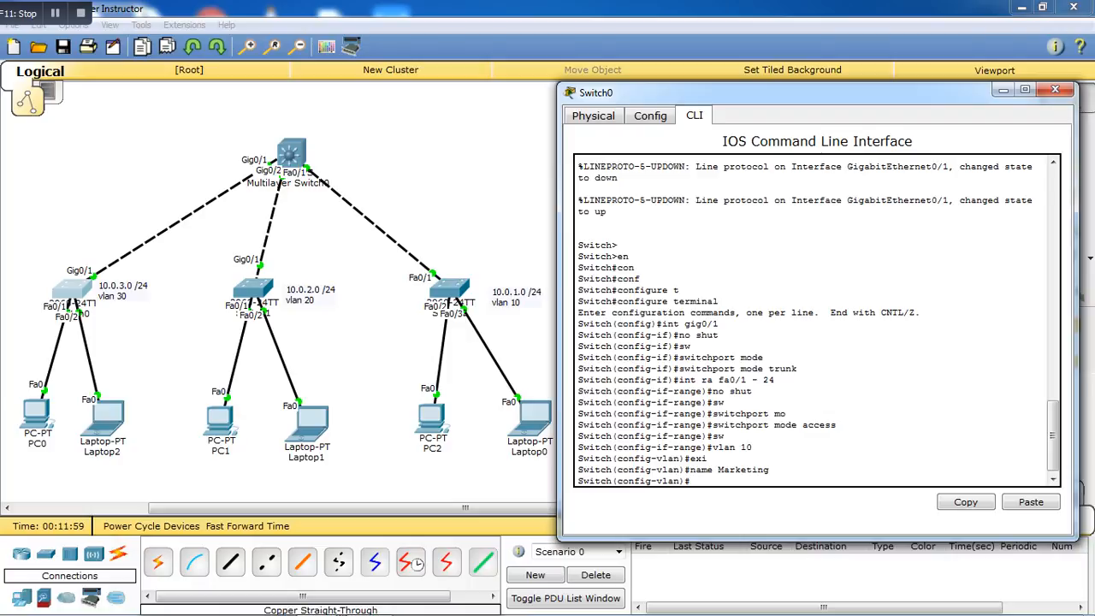
Create VLAN 20 on Switch0 and name it Sales
text(vlan 20 n)
text(ame)
key(BackSpace)
key(BackSpace)
key(BackSpace)
key(BackSpace)
key(BackSpace)
key(Return)
text(name )
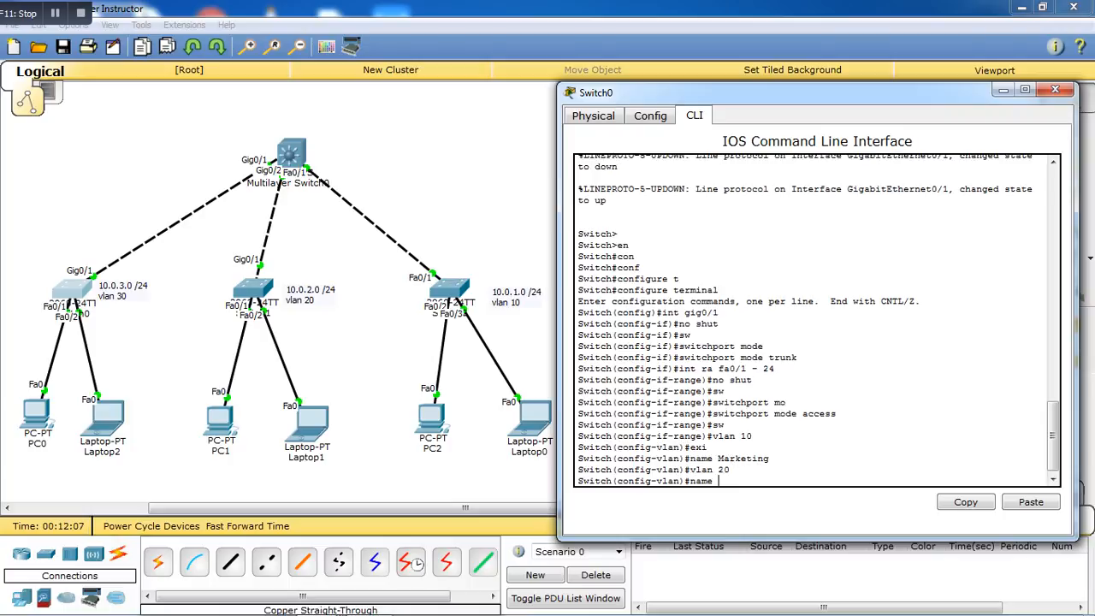
text(Sales)
key(Return)
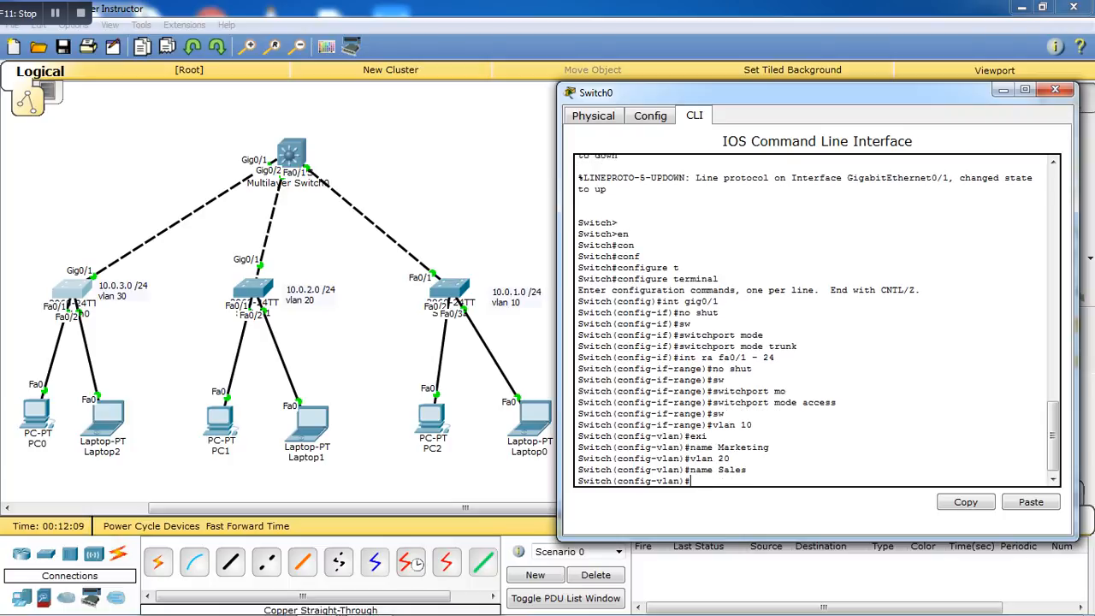
Create VLAN 30 on Switch0 and name it Recruitment
text(vlan 30)
key(Return)
text(na)
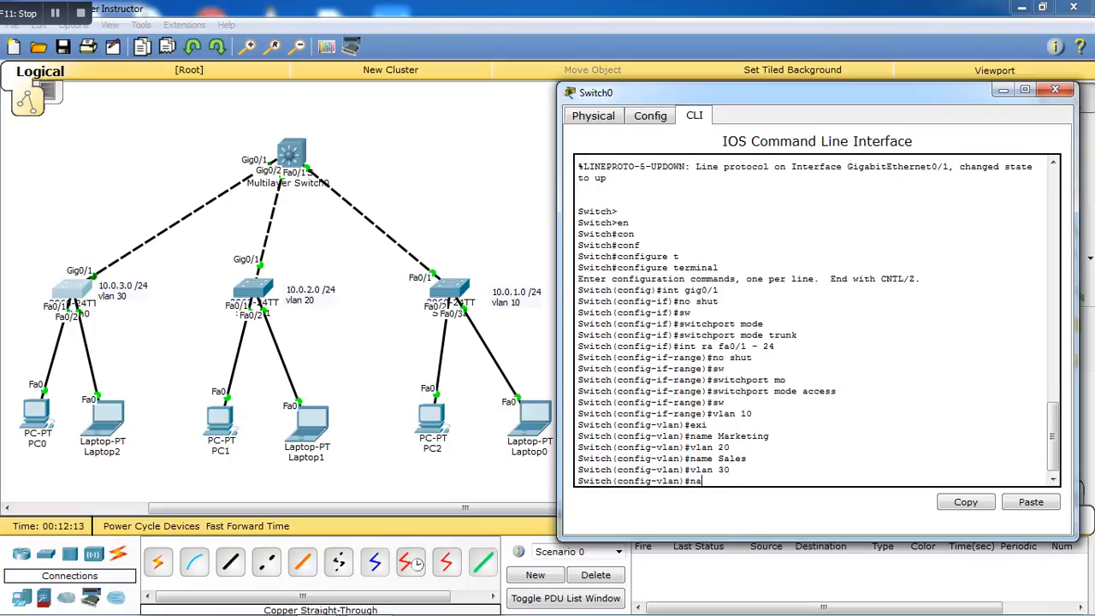
text(me Recruitment)
key(Return)
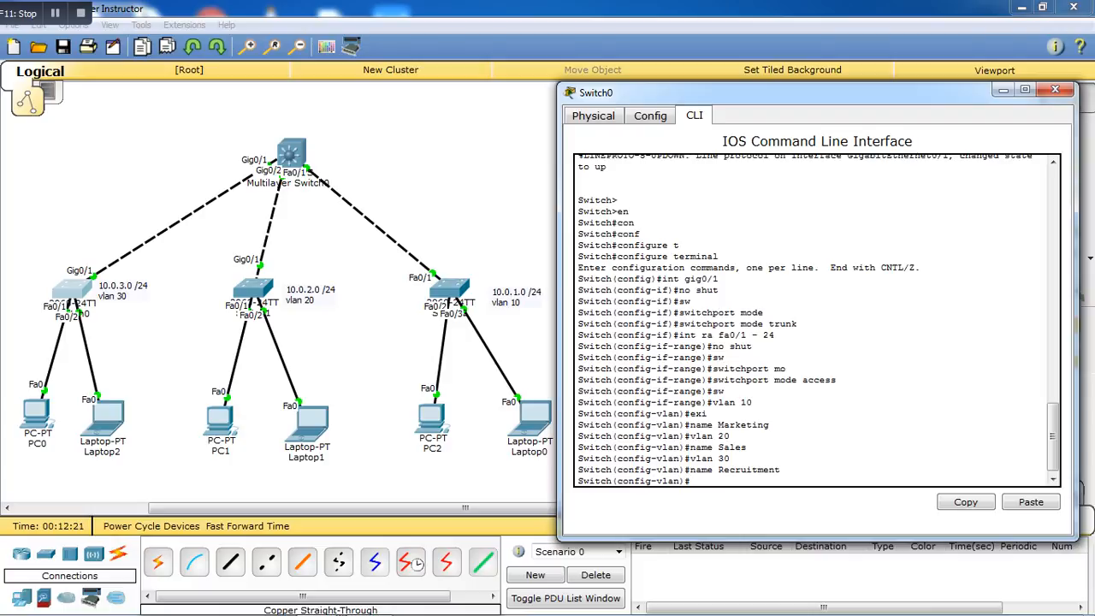
Display Switch0's VLAN table with do sh vlan and review the VLAN names, status and ports
text(do sh vlan)
key(Return)
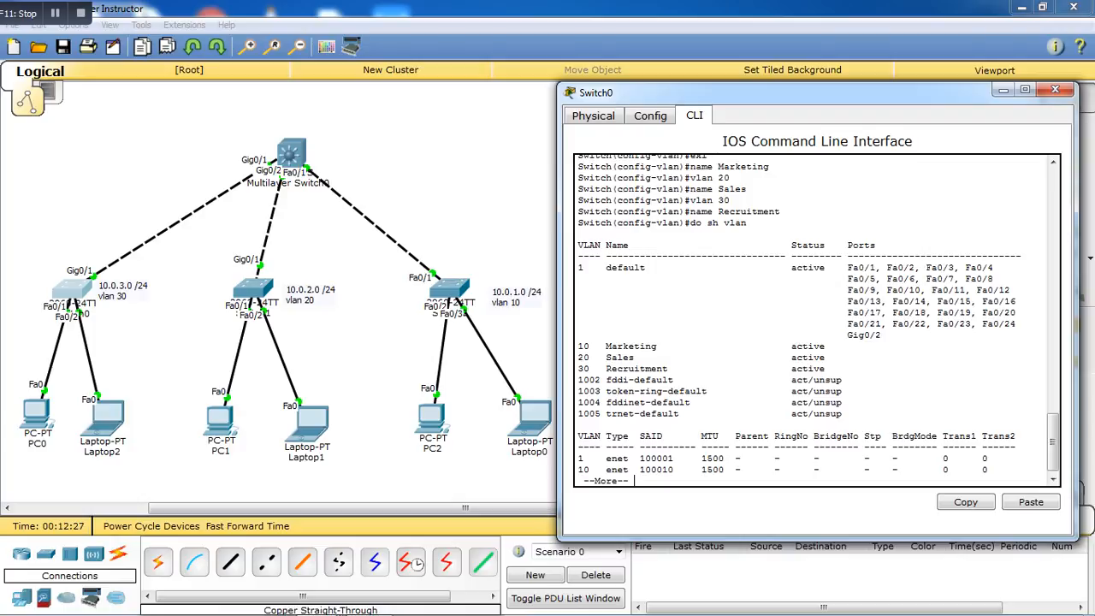
key(space)
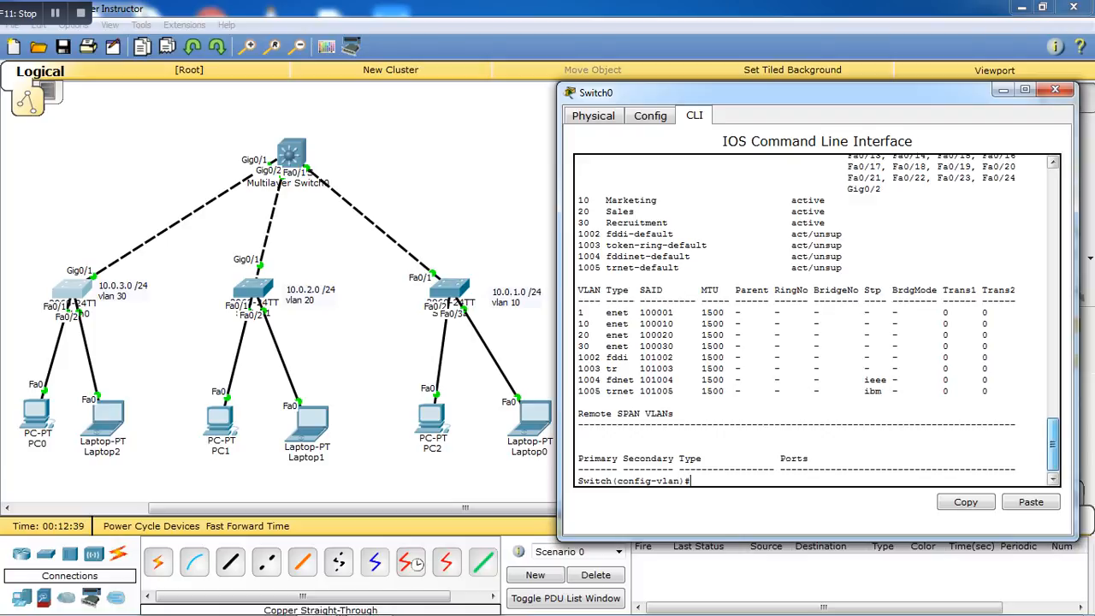
scroll(817, 321, up, 5)
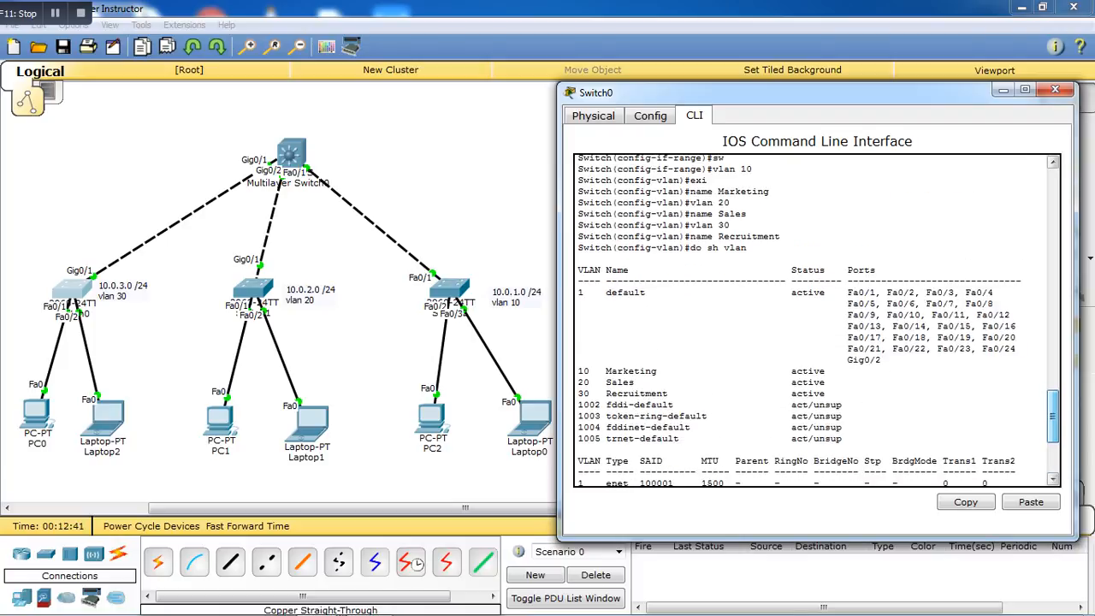
drag(809, 383, 819, 393)
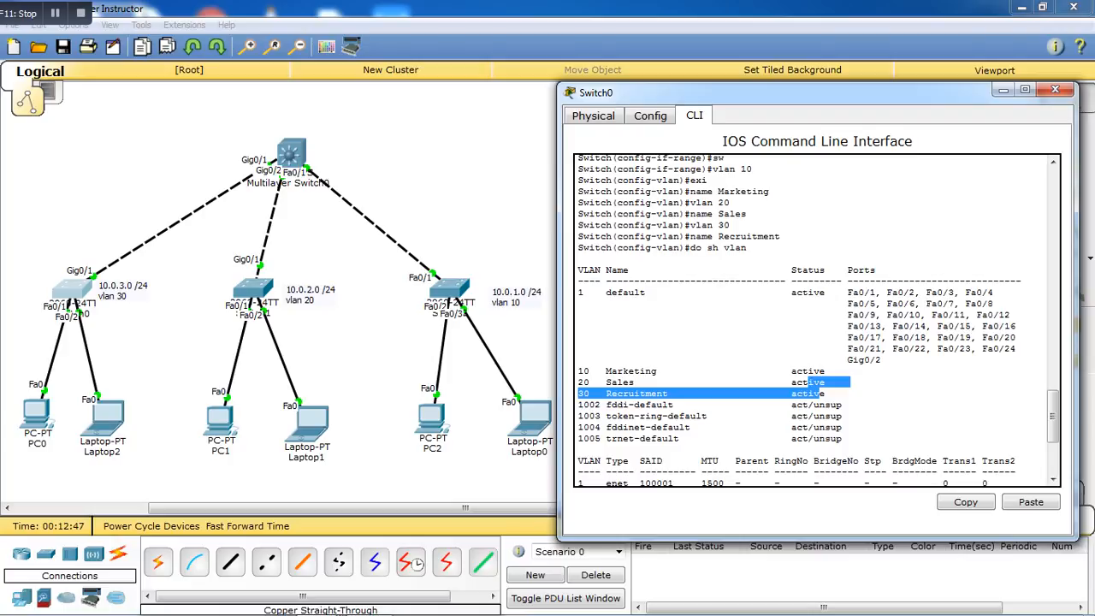
drag(1053, 417, 1053, 445)
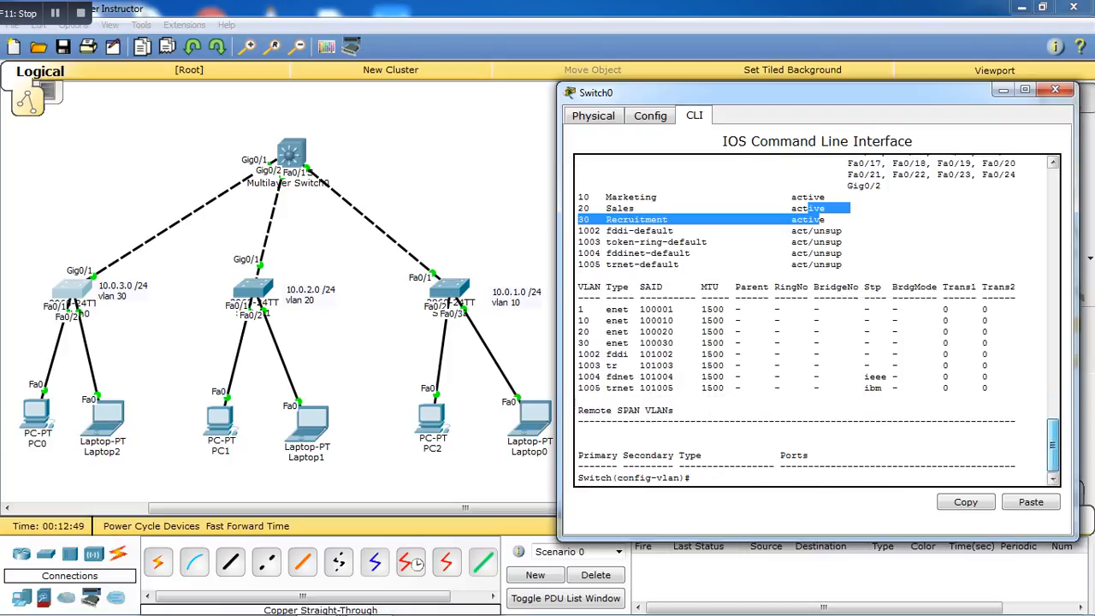
click(692, 478)
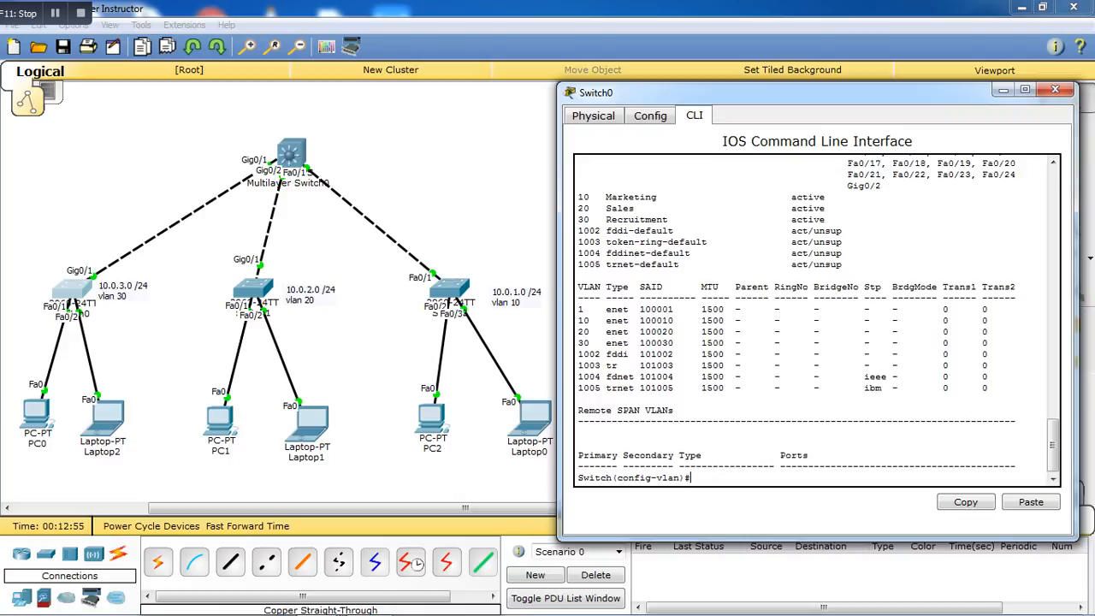
Assign Switch0's interface range fa0/1 - 24 to access VLAN 30 and keep it enabled with no shut
text(int ra fa0/1 - 24)
key(Return)
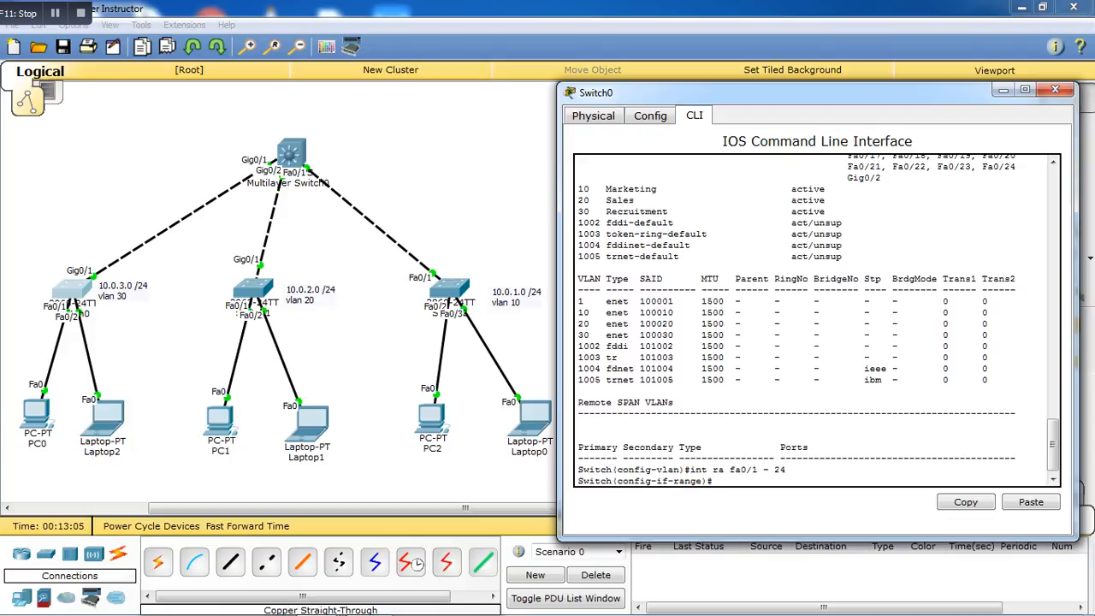
text(no shut)
key(Return)
text(sw)
key(Tab)
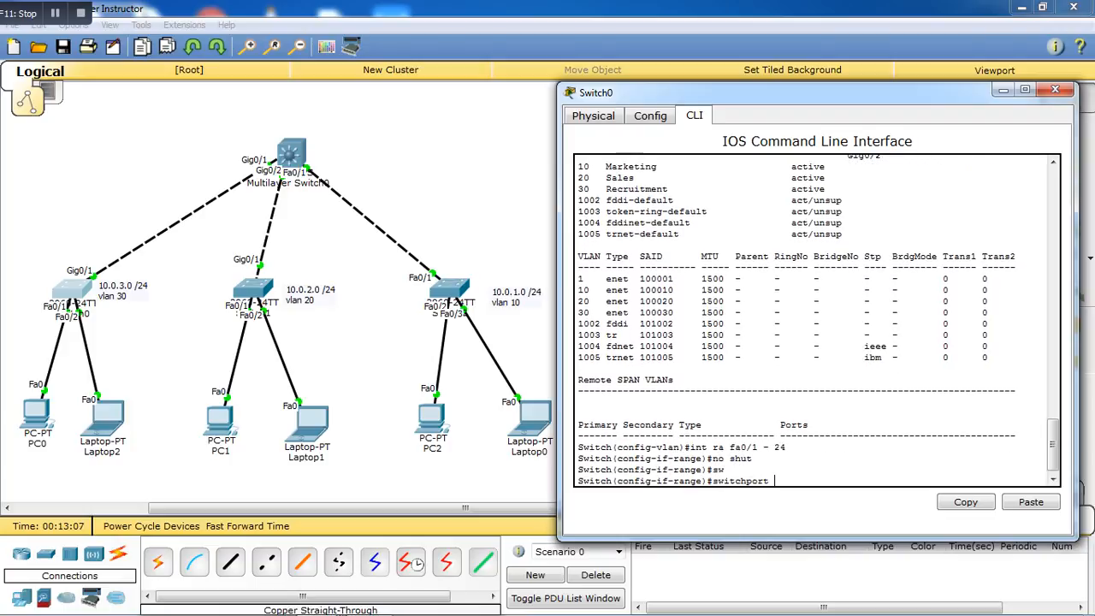
text(access vlan 30)
key(Return)
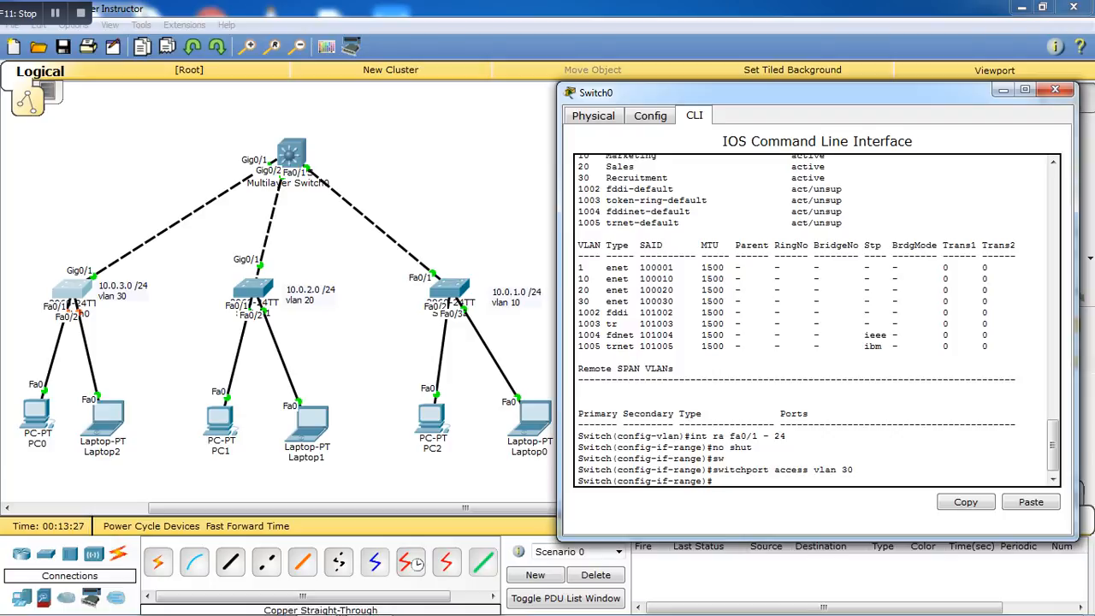
text(no shut)
key(Return)
key(alt+Tab)
key(alt+Tab)
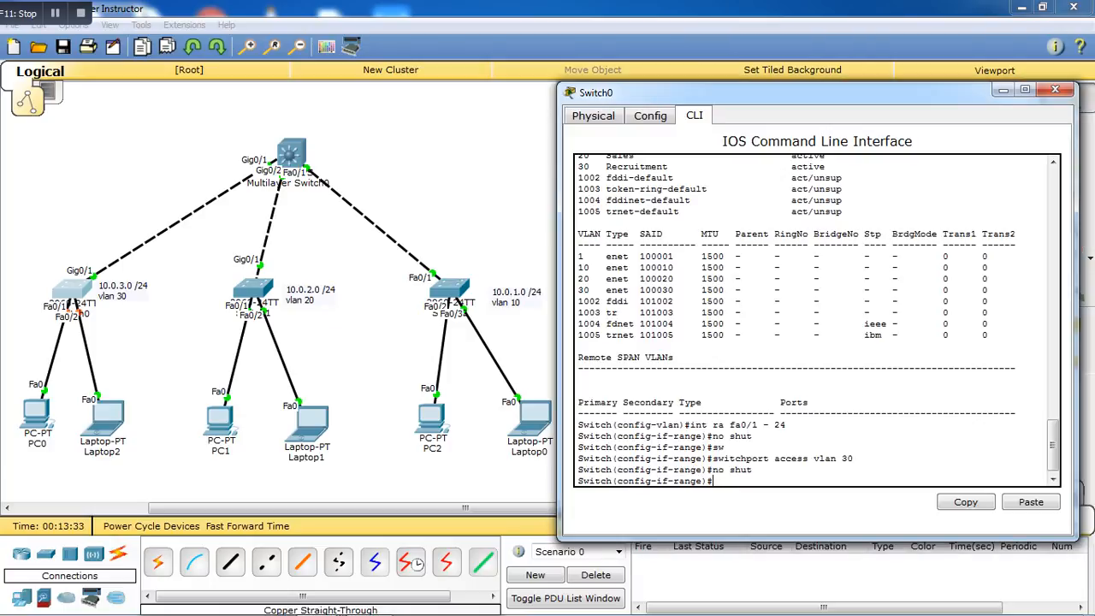
Display Switch0's running configuration with do sh run and examine the access VLAN and trunk settings of its interfaces
text(do sh run)
key(Return)
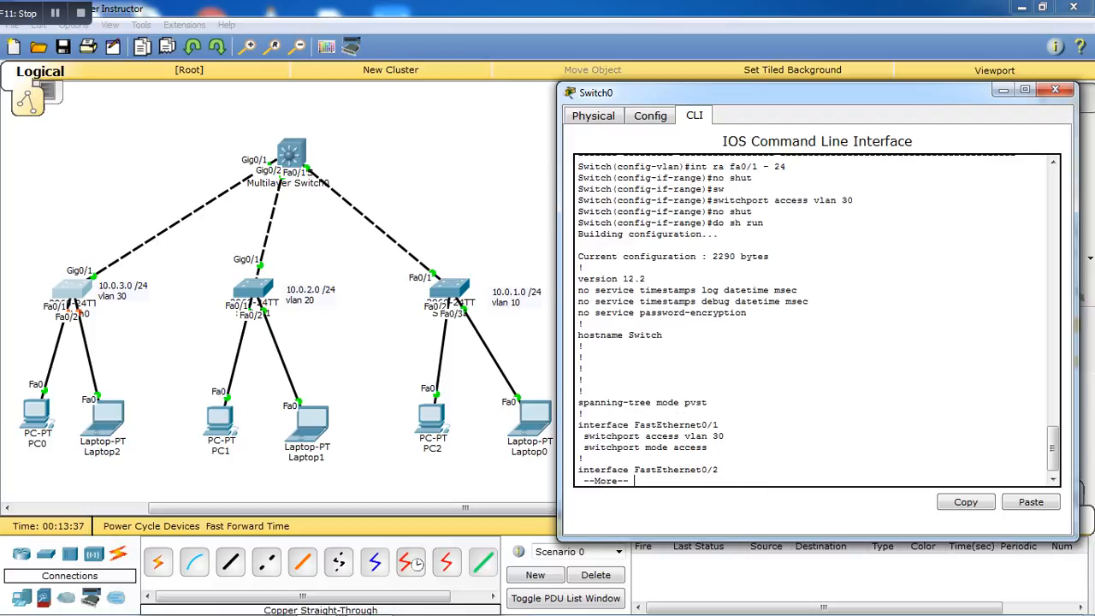
key(space)
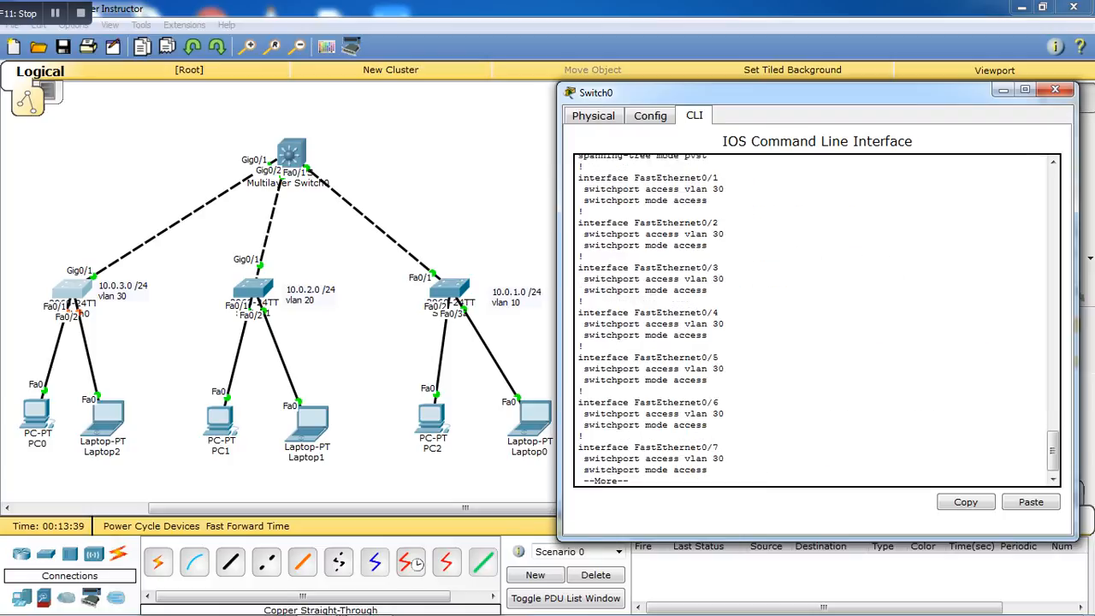
key(space)
key(space)
key(space)
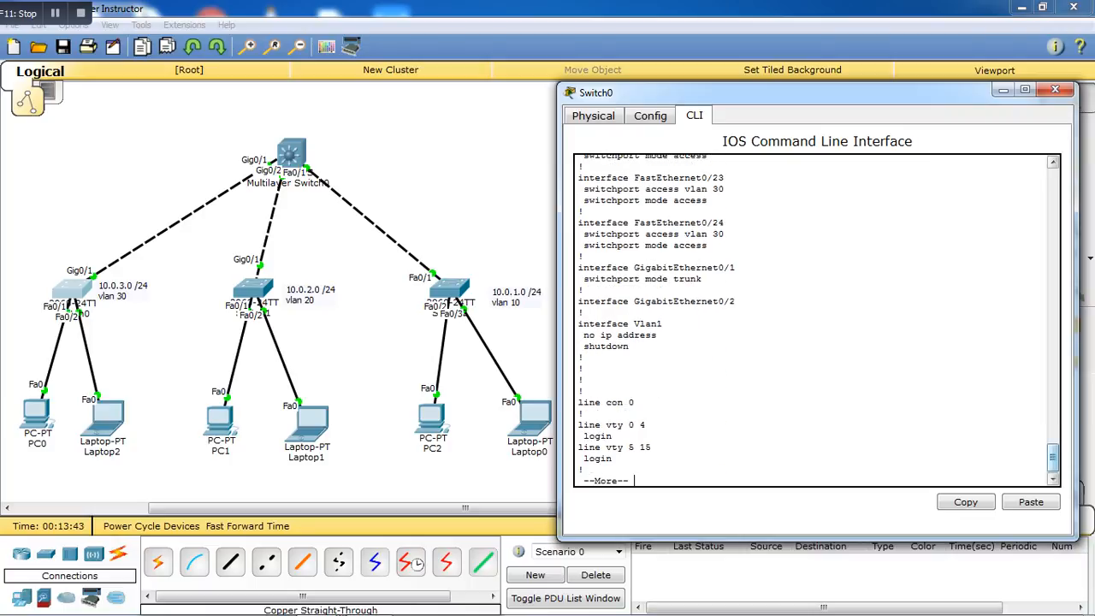
key(space)
scroll(817, 321, up, 20)
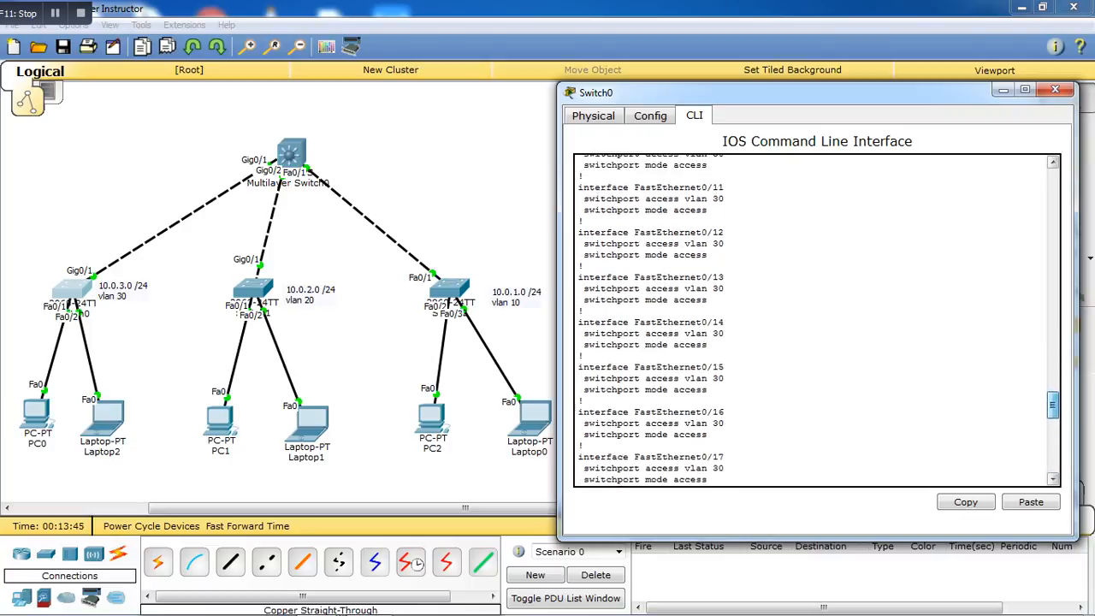
scroll(817, 321, up, 10)
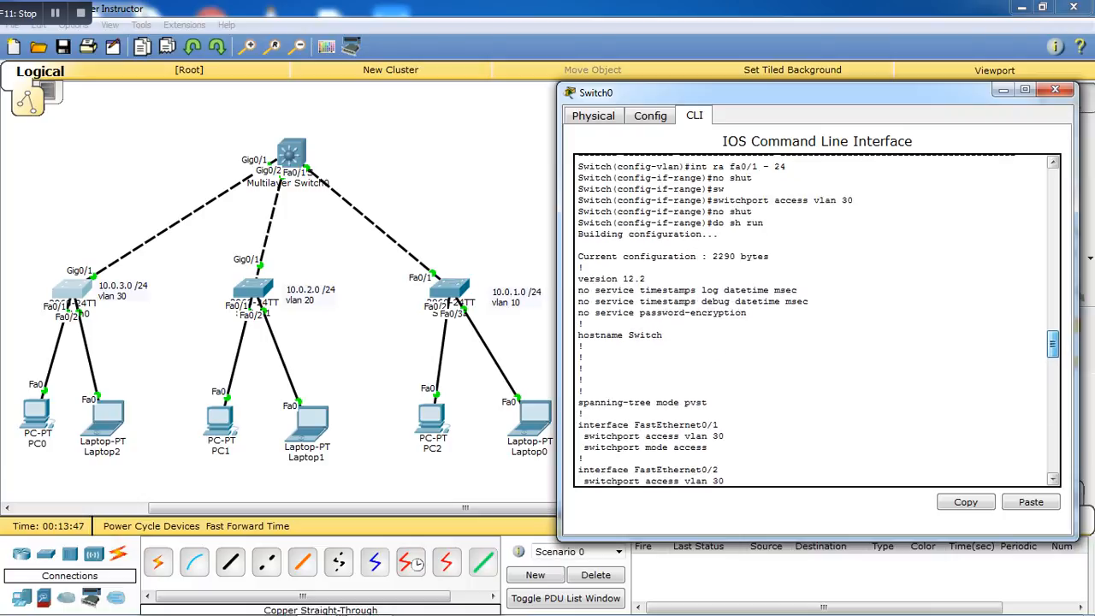
scroll(817, 321, up, 1)
scroll(817, 321, down, 6)
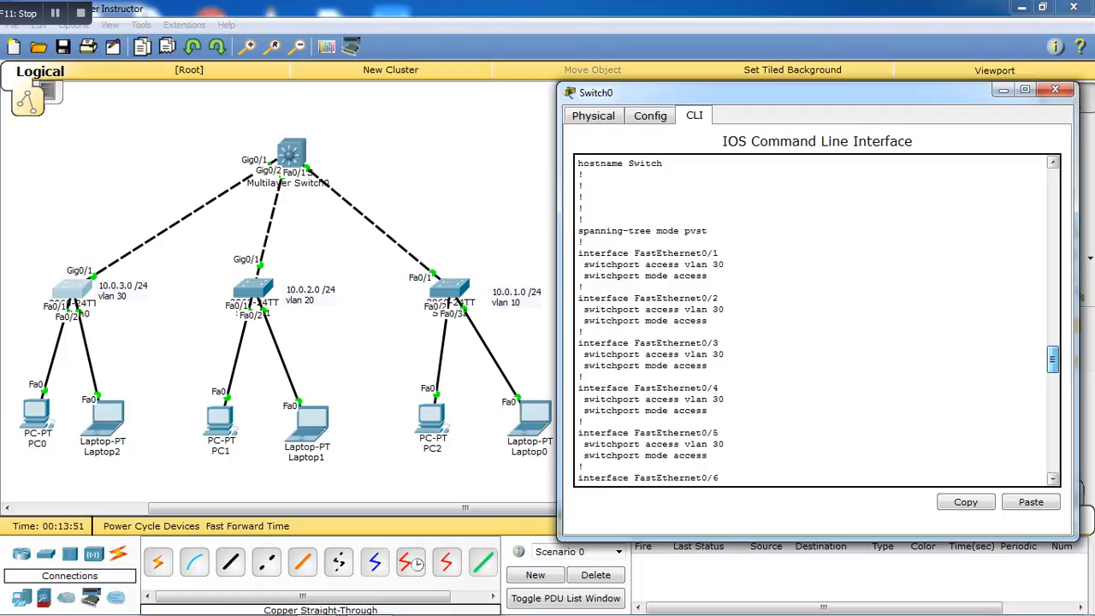
scroll(816, 321, down, 15)
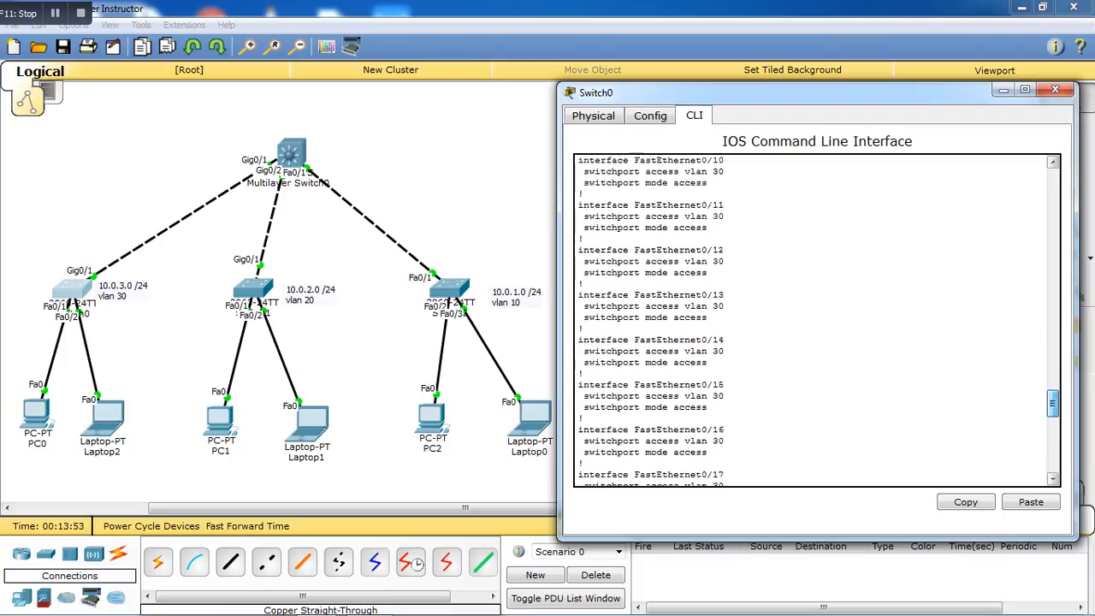
scroll(816, 321, down, 15)
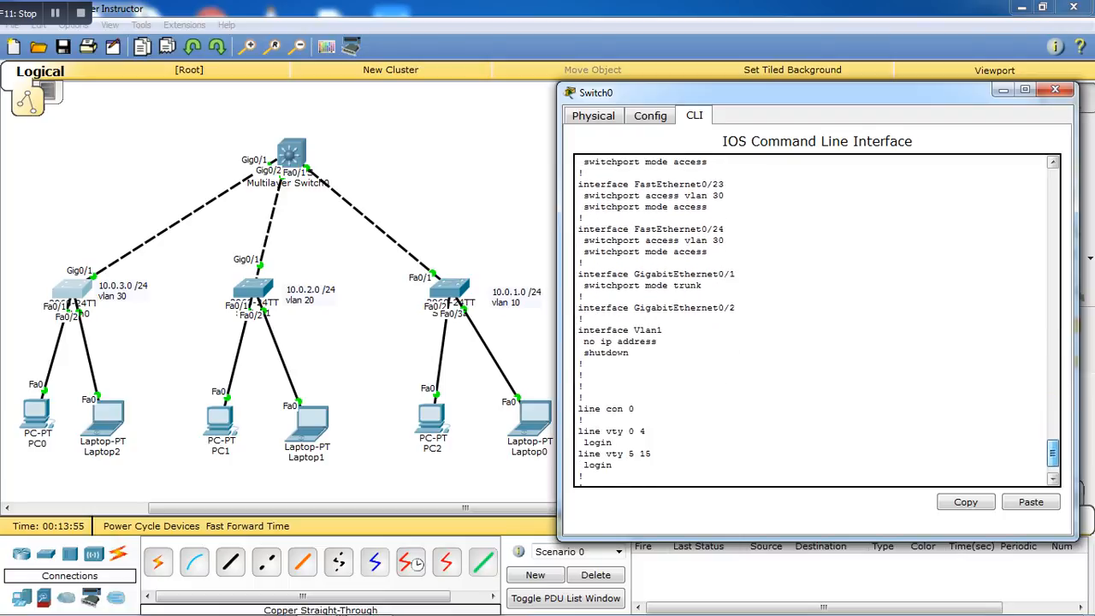
scroll(817, 321, down, 2)
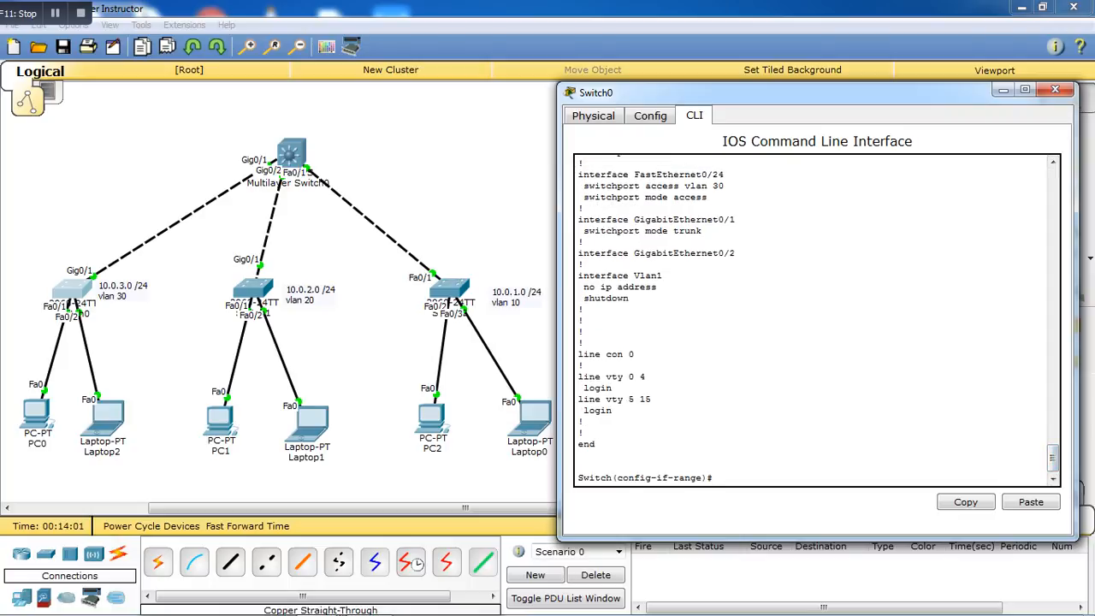
Switch to Switch1's command line, create VLAN 10 and name it Sales
click(253, 289)
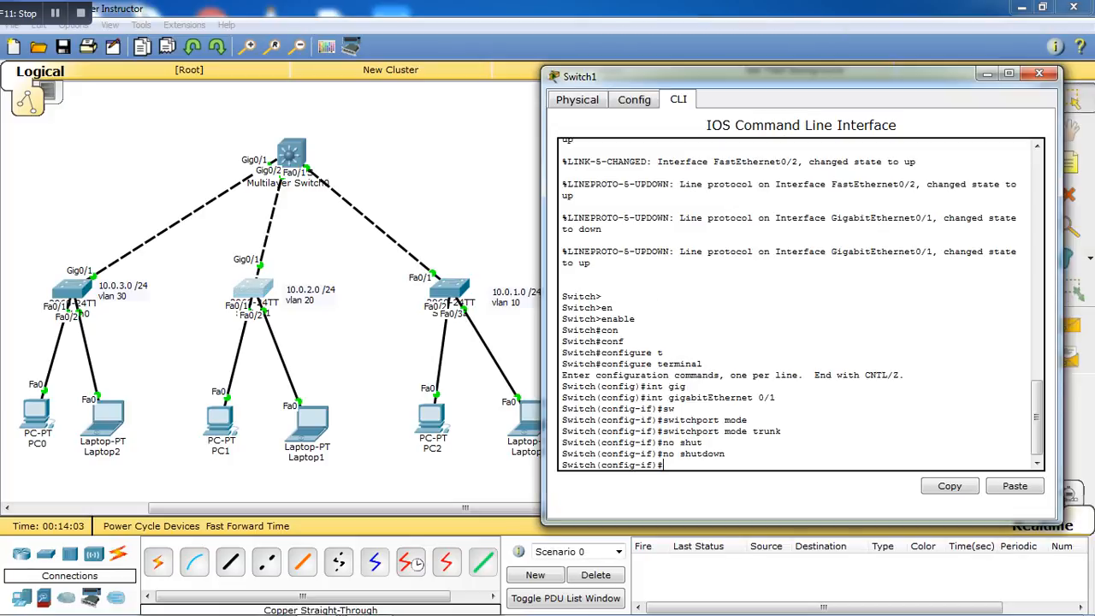
text(name)
key(BackSpace)
key(BackSpace)
key(BackSpace)
key(BackSpace)
key(BackSpace)
key(BackSpace)
key(BackSpace)
text(an)
key(BackSpace)
key(BackSpace)
key(BackSpace)
key(BackSpace)
text(vl)
key(Tab)
text(an )
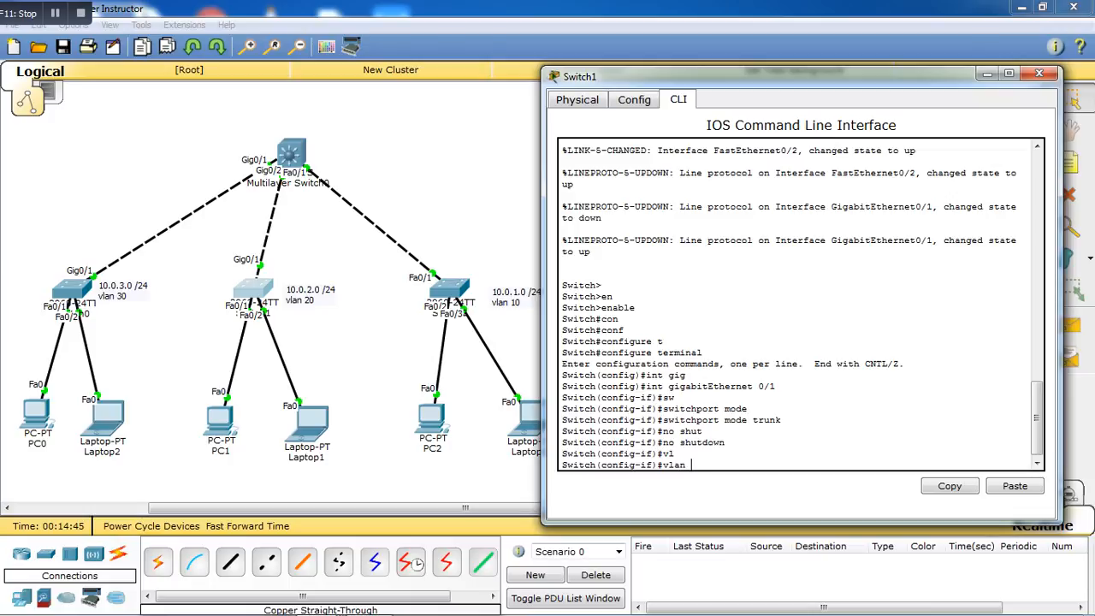
text(10)
key(Return)
text(name)
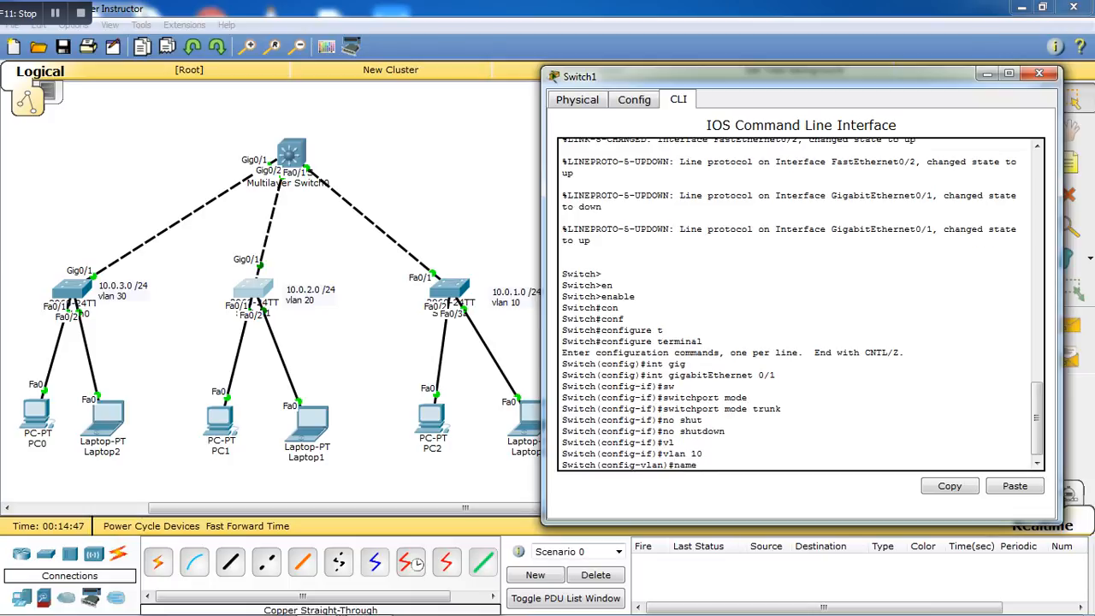
text( Sales)
key(Return)
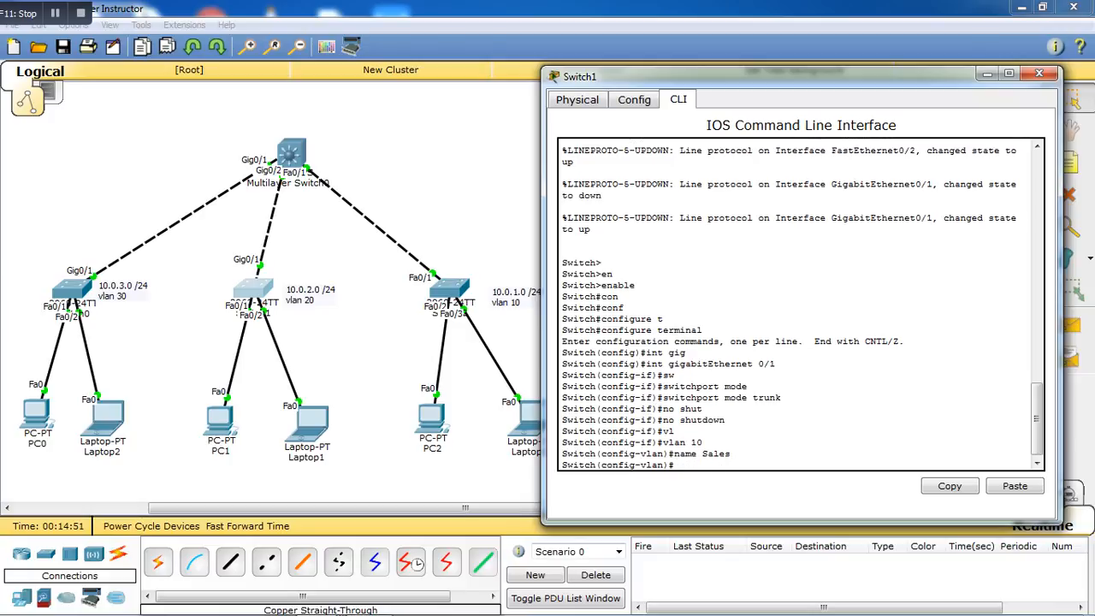
Create VLAN 20 on Switch1 and name it Marketing
text(vlan 1)
text(0)
text(  ame)
key(BackSpace)
key(BackSpace)
key(BackSpace)
key(BackSpace)
key(BackSpace)
key(BackSpace)
key(Return)
text(name)
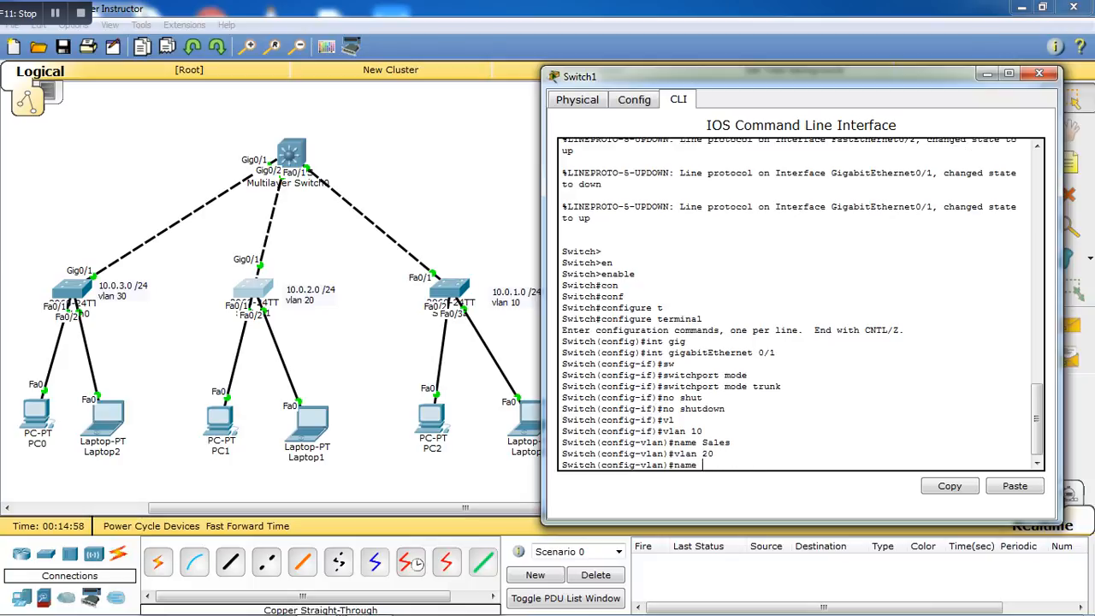
text( Marketing)
key(Return)
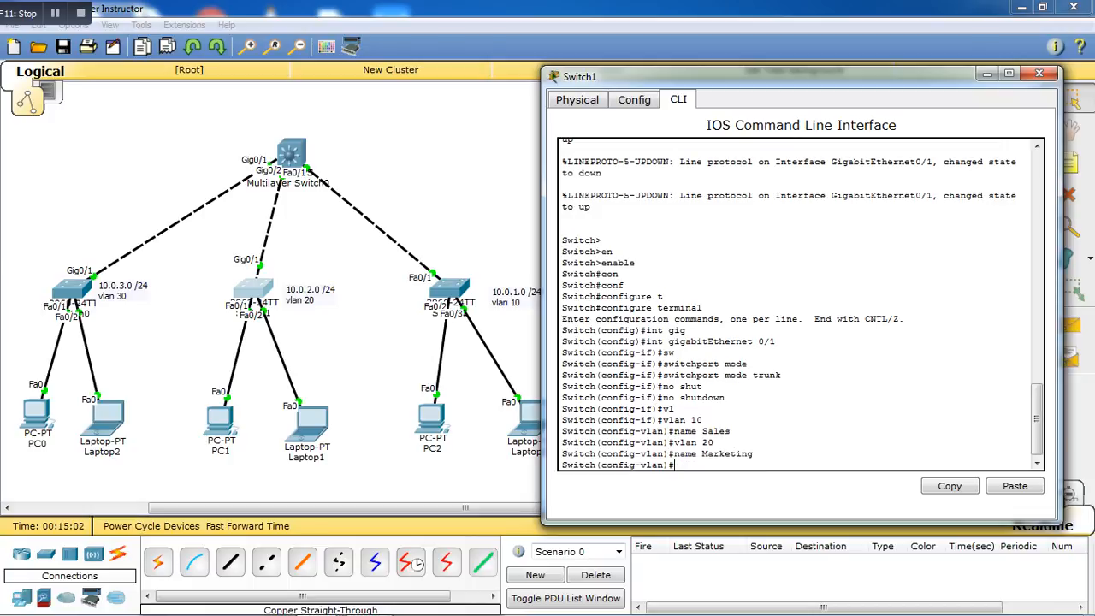
Create VLAN 30 on Switch1 and name it Recruitment
text(vlan 30)
key(Return)
text(na)
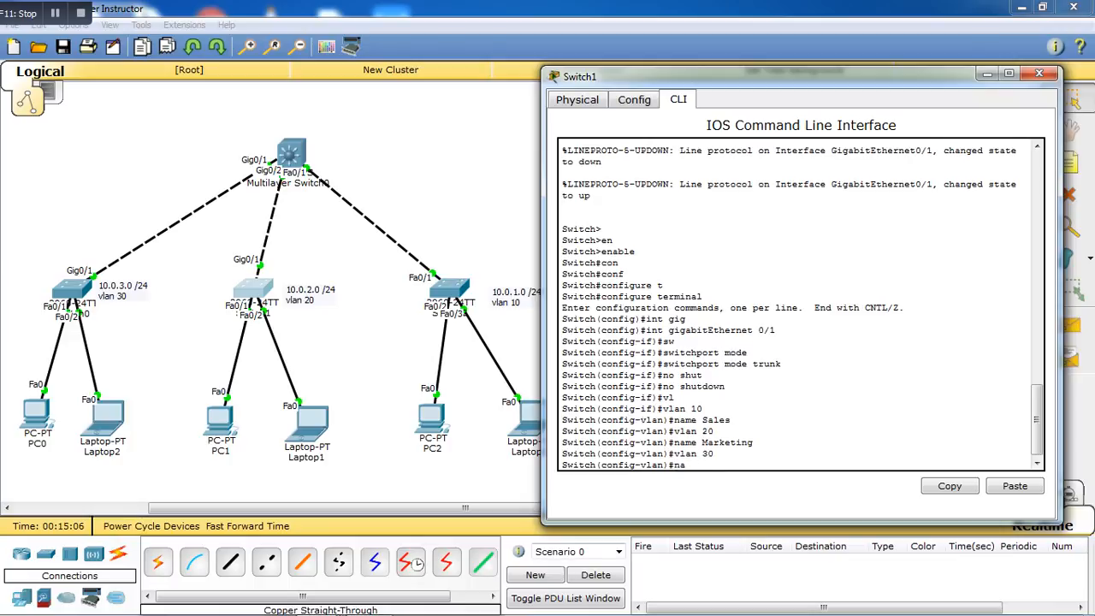
text(me Recruiytmen)
key(BackSpace)
key(BackSpace)
key(BackSpace)
key(BackSpace)
key(BackSpace)
text(tment)
key(Return)
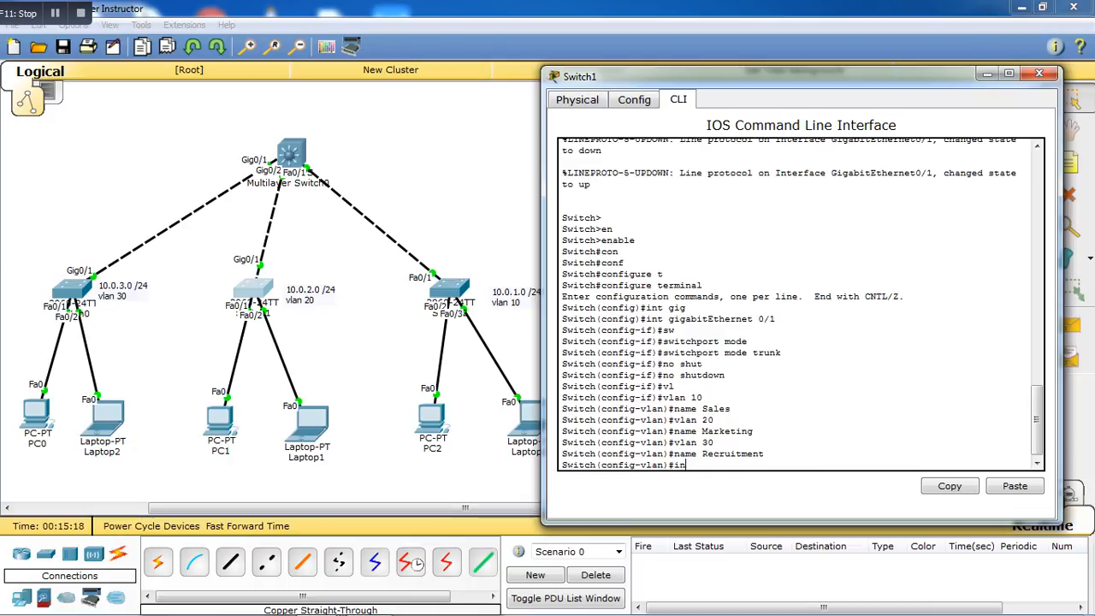
Enable Switch1's interface range fas0/1 - 24 with no shut and assign it to access VLAN 20
text(int ra fas0/1 - 24)
key(Return)
text(no shut)
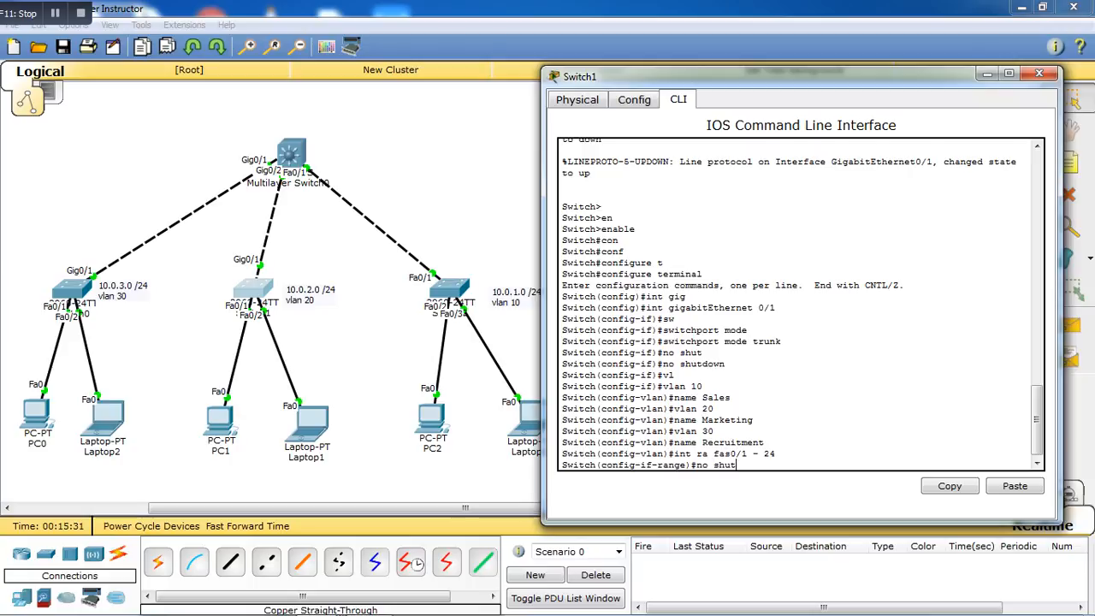
key(Return)
text(sw)
key(Tab)
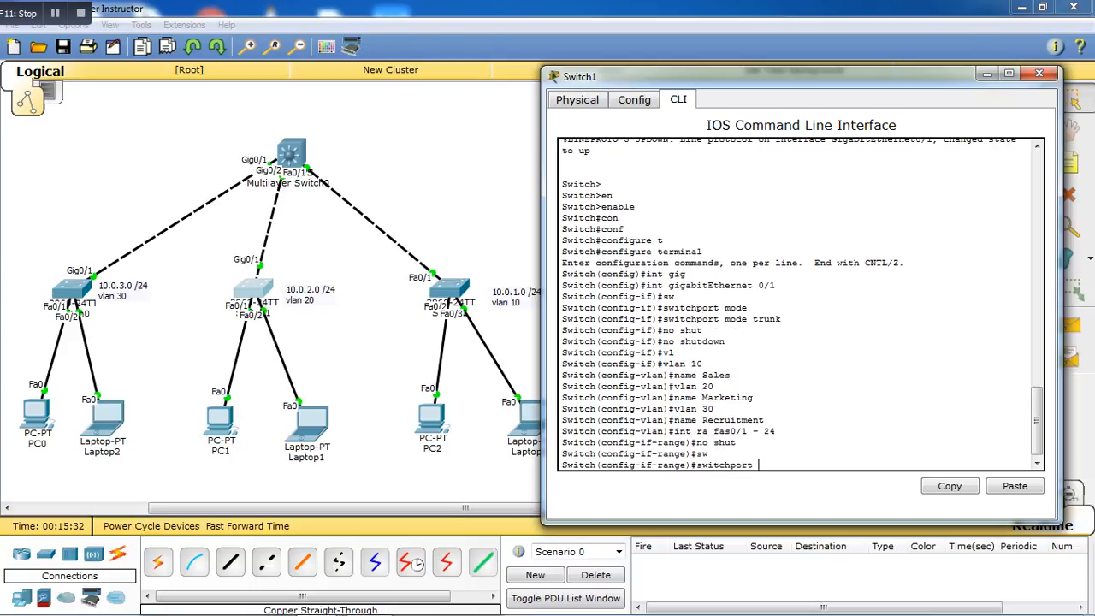
text(access vlan 20)
key(Return)
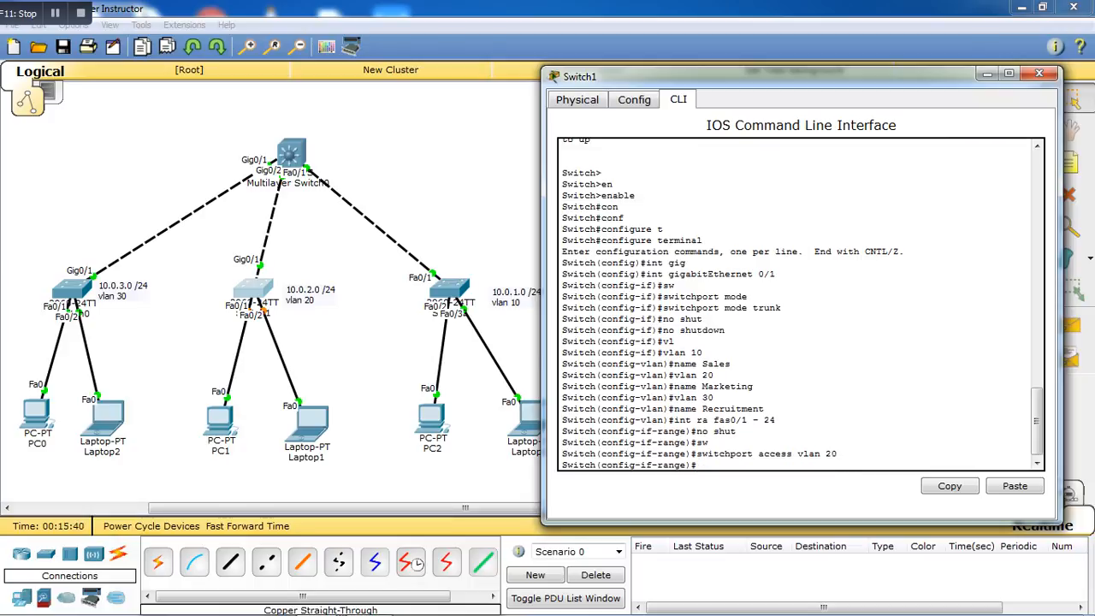
Open Switch2's command line, create VLAN 10 and name it Sales
click(449, 289)
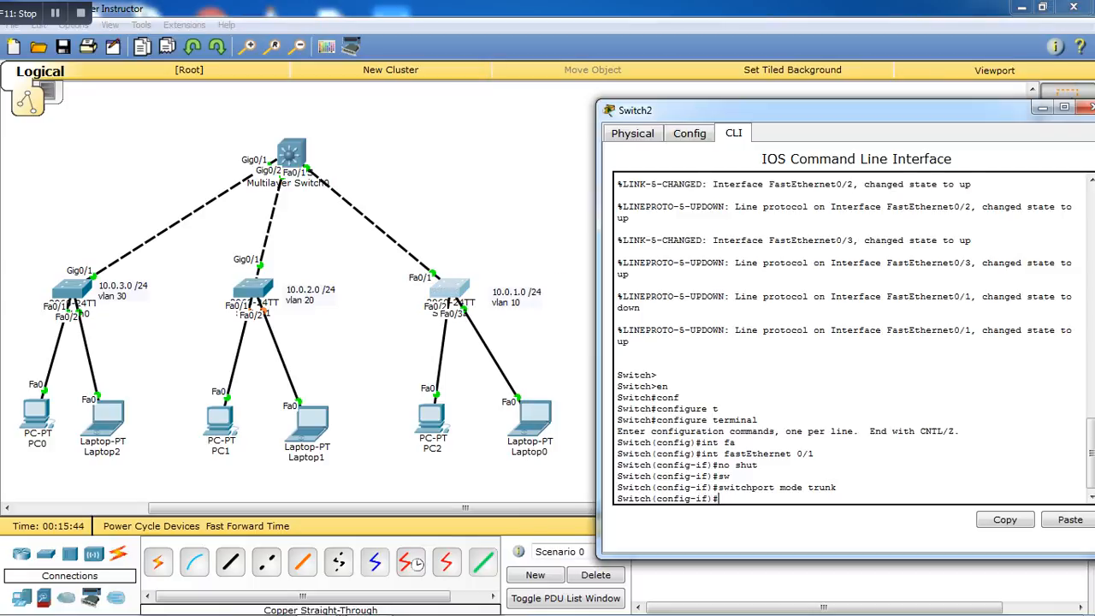
key(Return)
key(Return)
text(vlna)
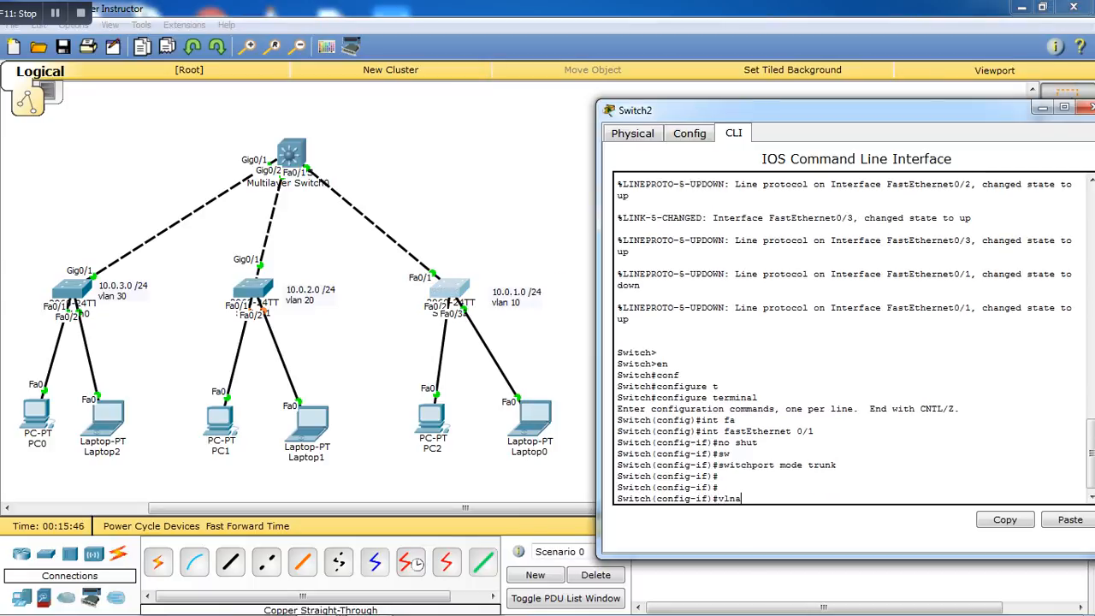
key(BackSpace)
key(BackSpace)
text(an 10)
key(Return)
text(nam)
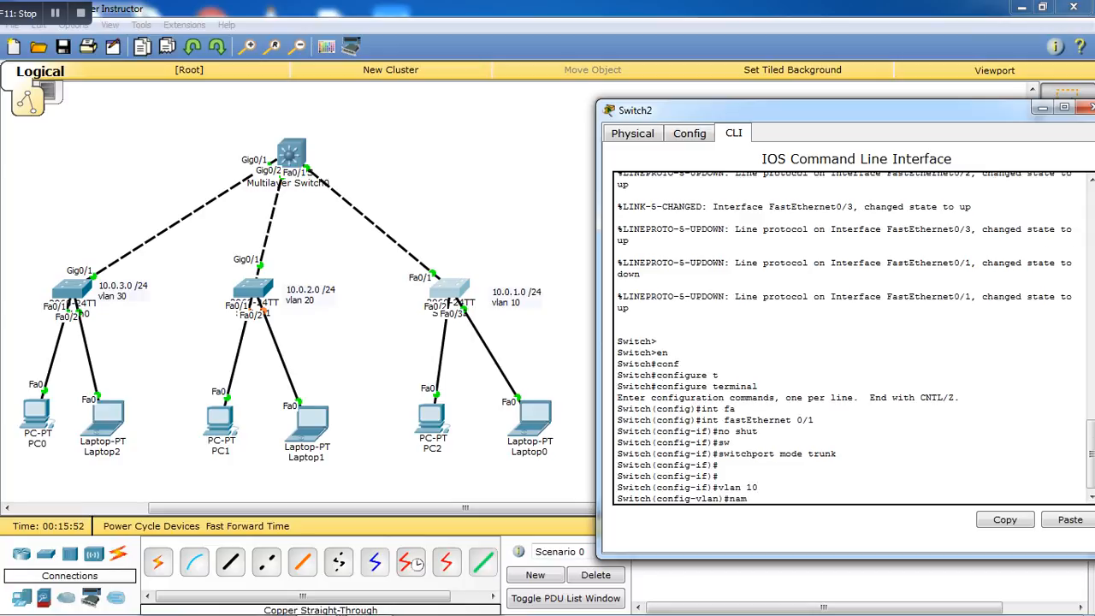
text(e Sales)
key(Return)
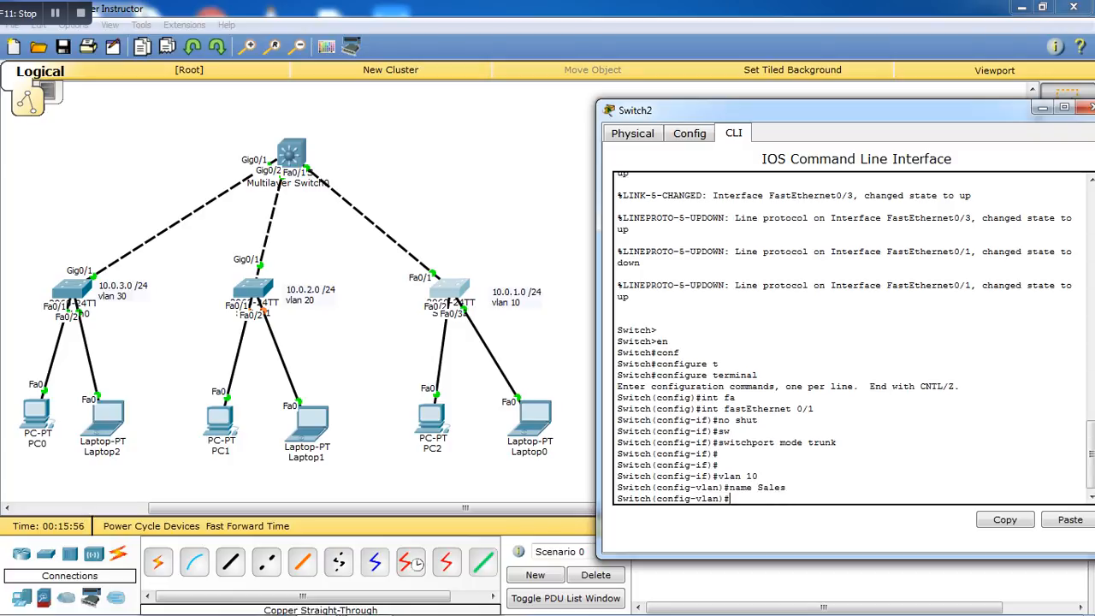
Create VLAN 20 on Switch2 and name it Marketing
text(vlan 20)
key(Return)
text(name )
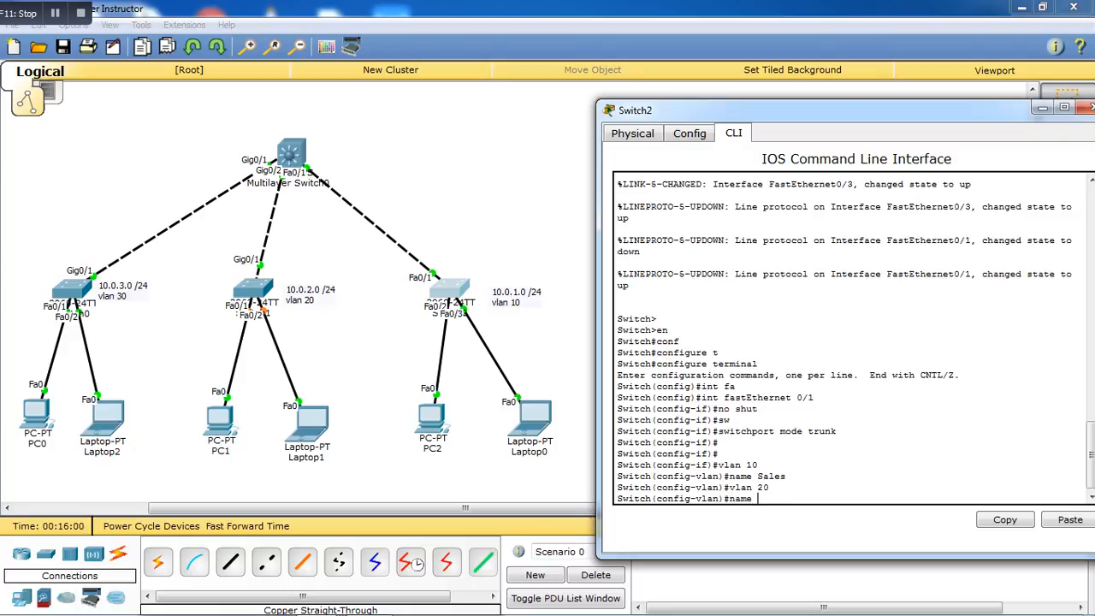
text(Marketing)
key(Return)
Create VLAN 30 on Switch2 and name it Recruitment
text(v)
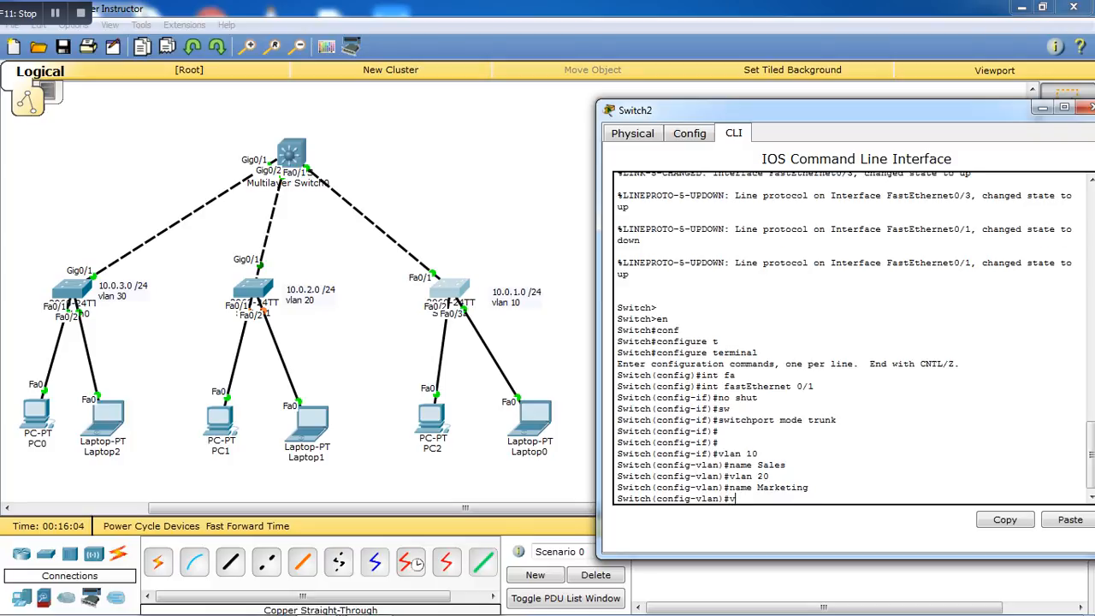
text(lan)
text( 30 n)
text(ame)
key(BackSpace)
key(BackSpace)
key(BackSpace)
key(BackSpace)
key(BackSpace)
key(Return)
text(name)
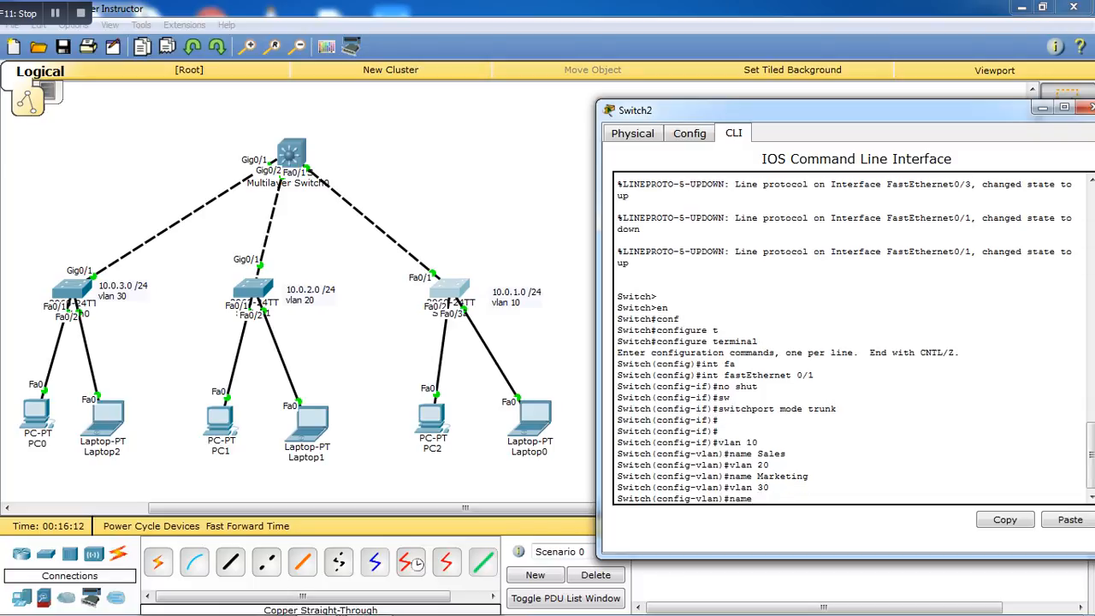
text( Recruitment)
key(Return)
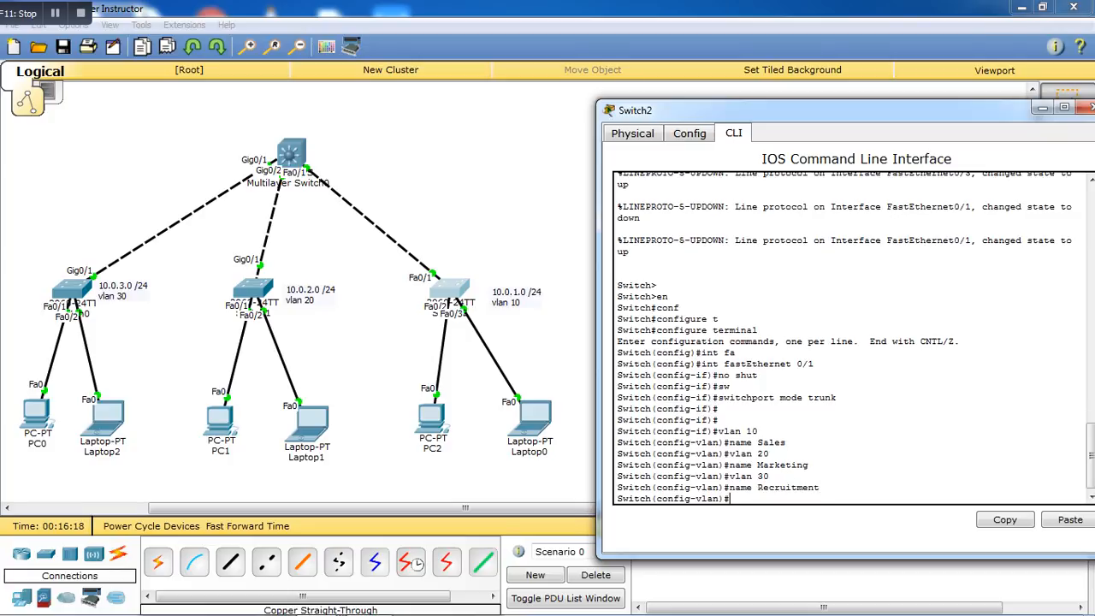
Enter configuration of Switch2's interface range fa0/2 - 24 and enable it with no shut
text(int ra)
text(fa0/2 - 24)
key(Return)
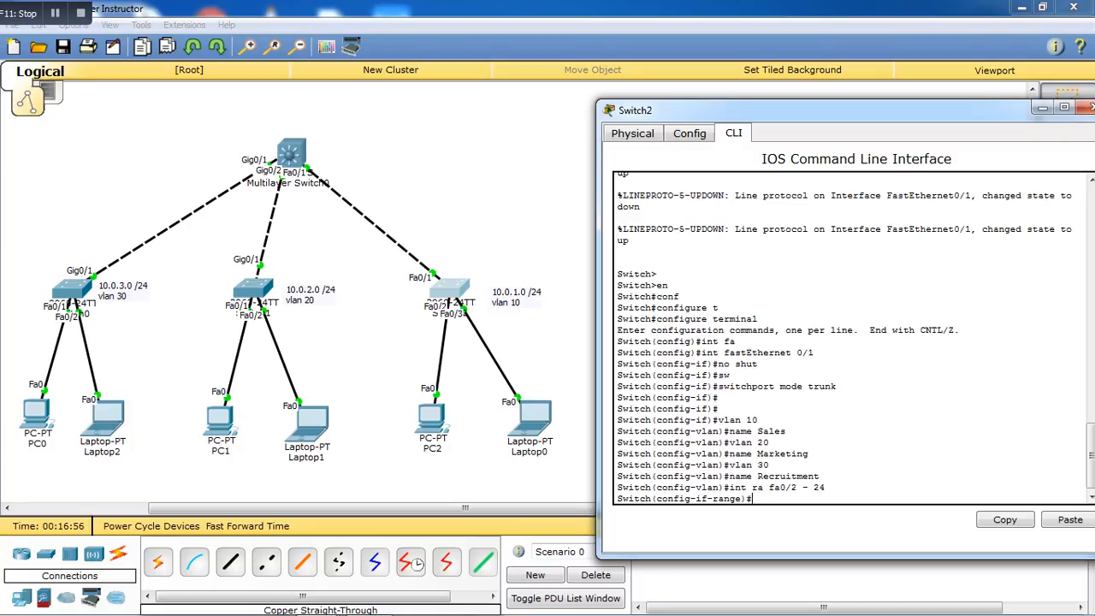
text(sw)
key(Tab)
key(BackSpace)
key(BackSpace)
key(BackSpace)
key(BackSpace)
key(BackSpace)
key(BackSpace)
key(BackSpace)
key(BackSpace)
key(BackSpace)
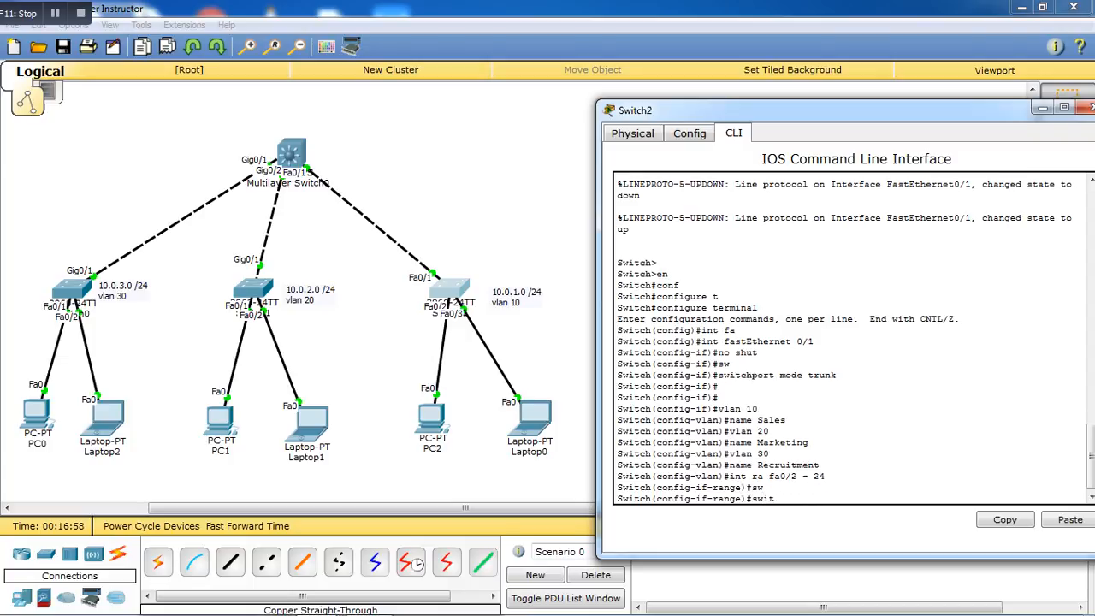
key(BackSpace)
text(no shutr)
key(BackSpace)
key(Return)
Set Switch2's interface range fa0/2 - 24 to switchport mode access
text(sw)
key(Tab)
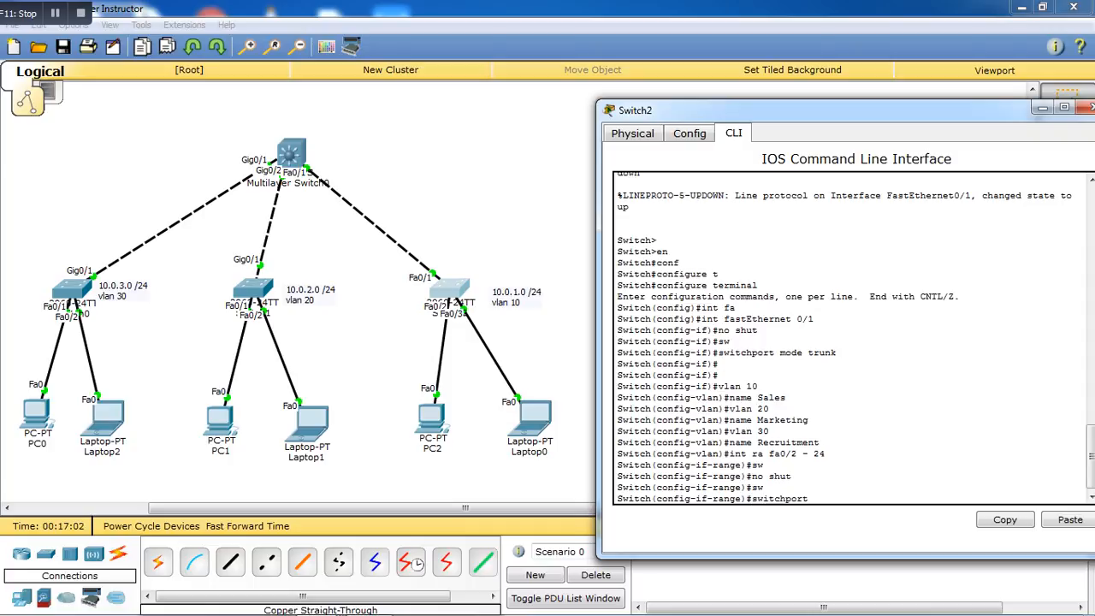
text(mo)
key(Tab)
text(a)
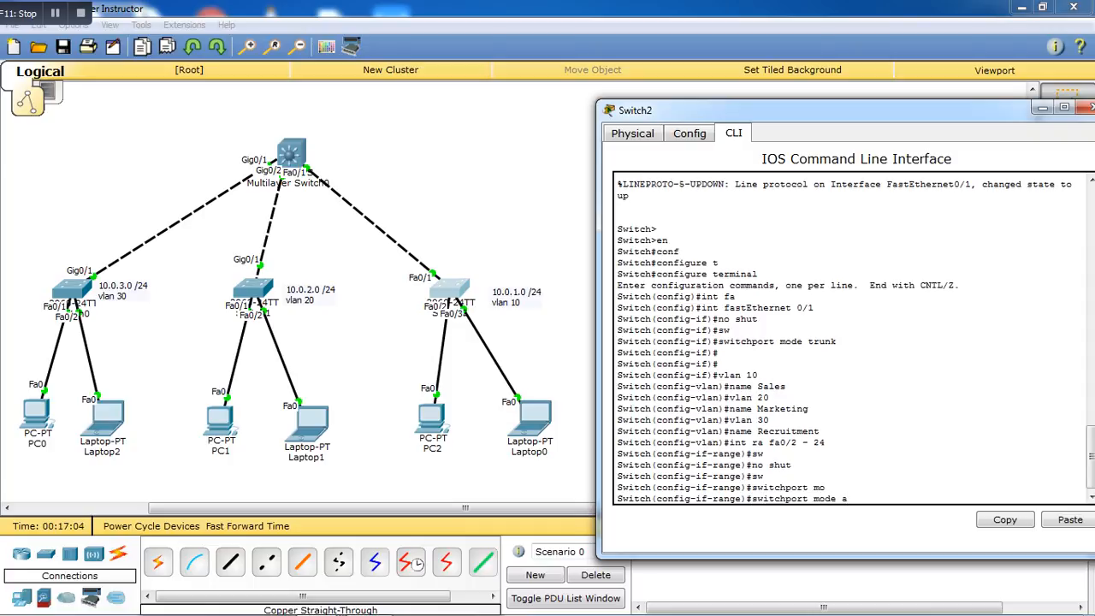
text(ccess)
key(Return)
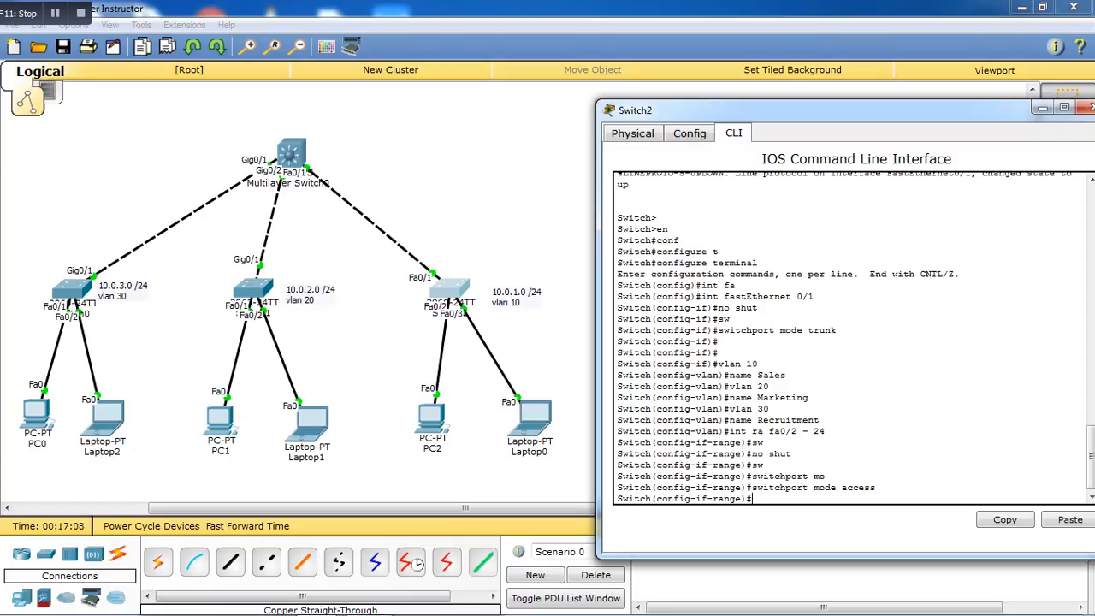
Assign Switch2's interface range fa0/2 - 24 to access VLAN 10
text(sw)
key(Tab)
text(cess vlan)
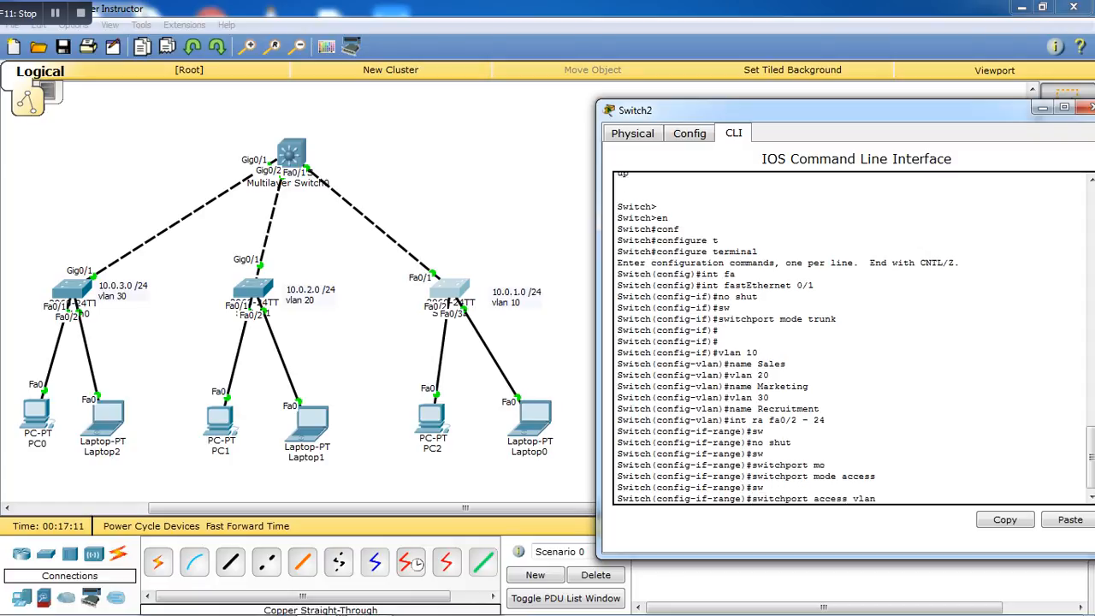
key(Tab)
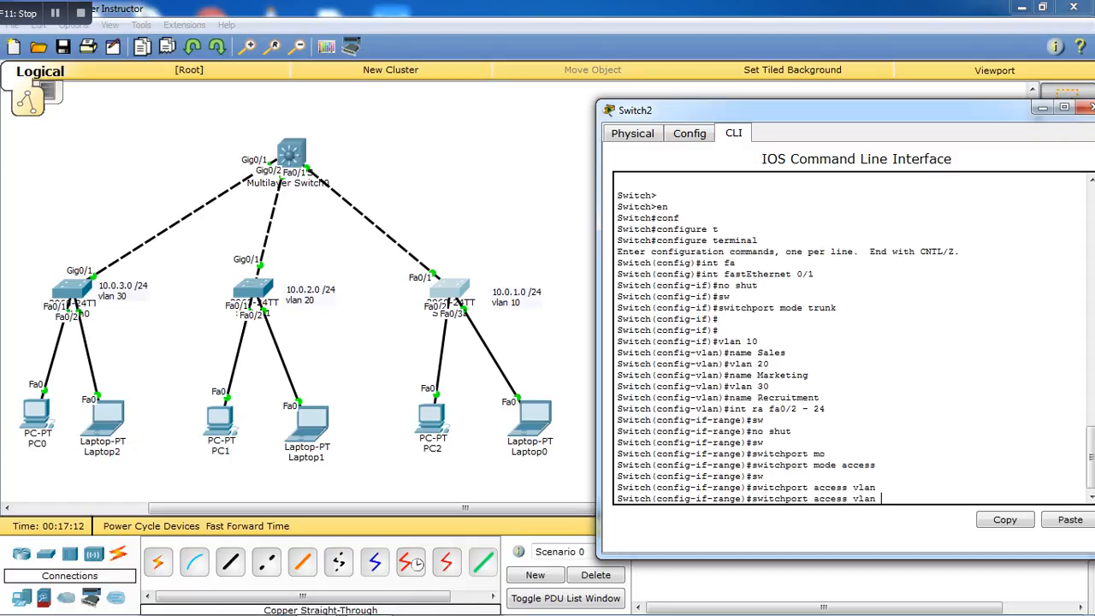
text(10)
key(Return)
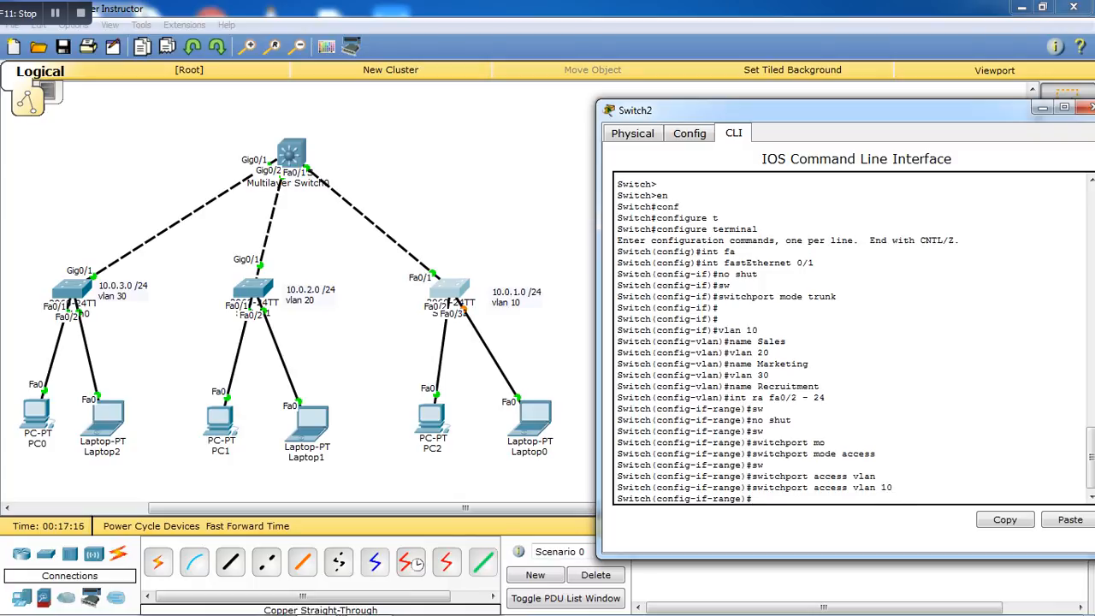
Switch to Switch1's command line and set its interface range fas0/1 - 24 to switchport mode access
key(alt+Tab)
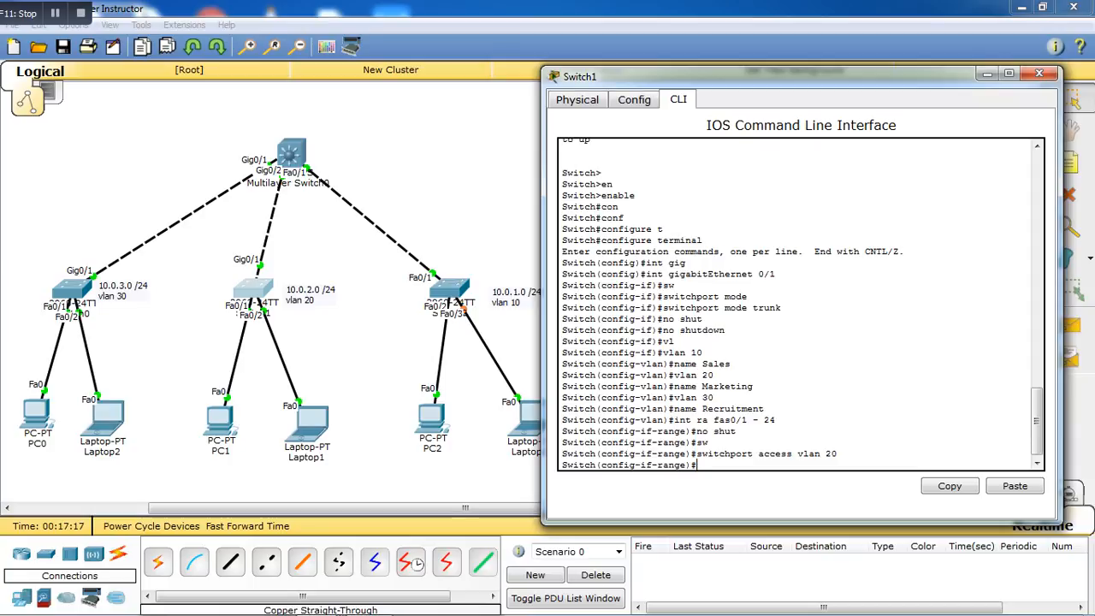
text(sw)
key(Tab)
text(mo)
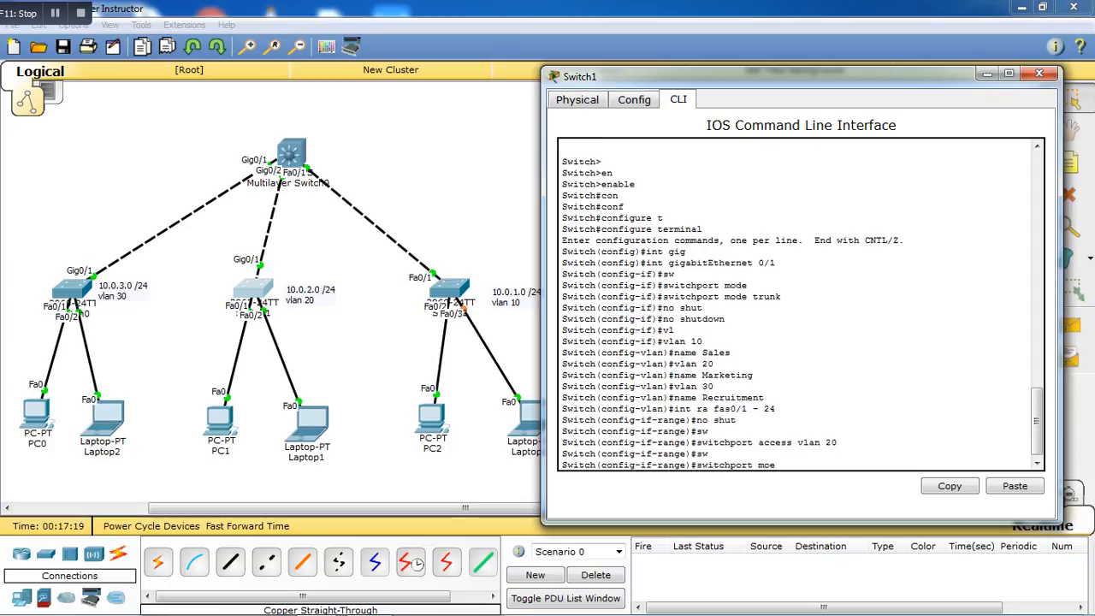
text(de access)
key(Return)
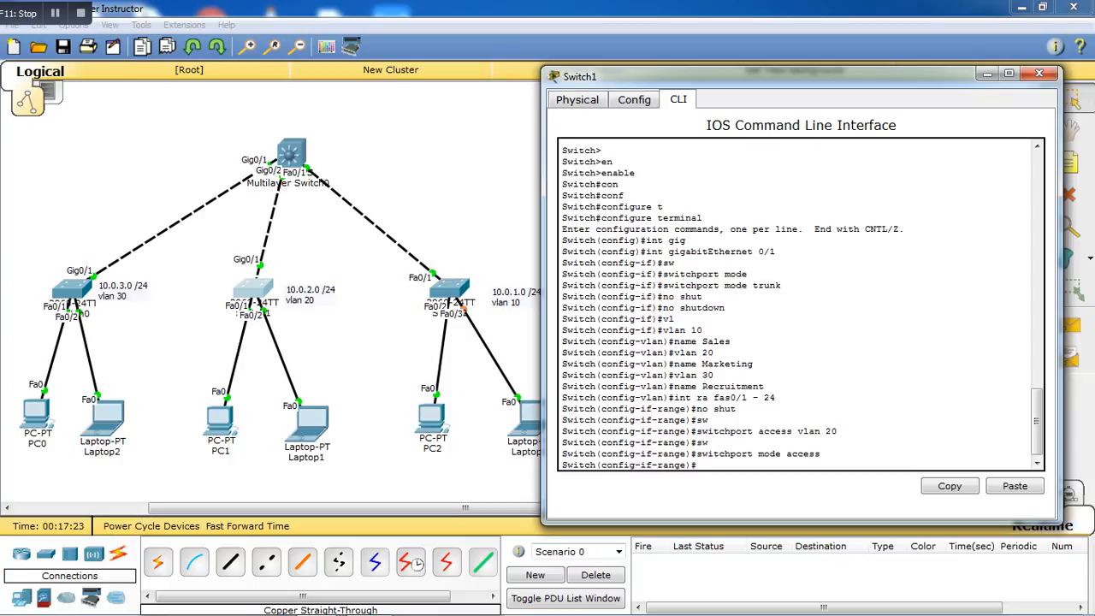
Bring up Switch0's command line and set its current interface range to switchport mode access
click(72, 289)
text(sw)
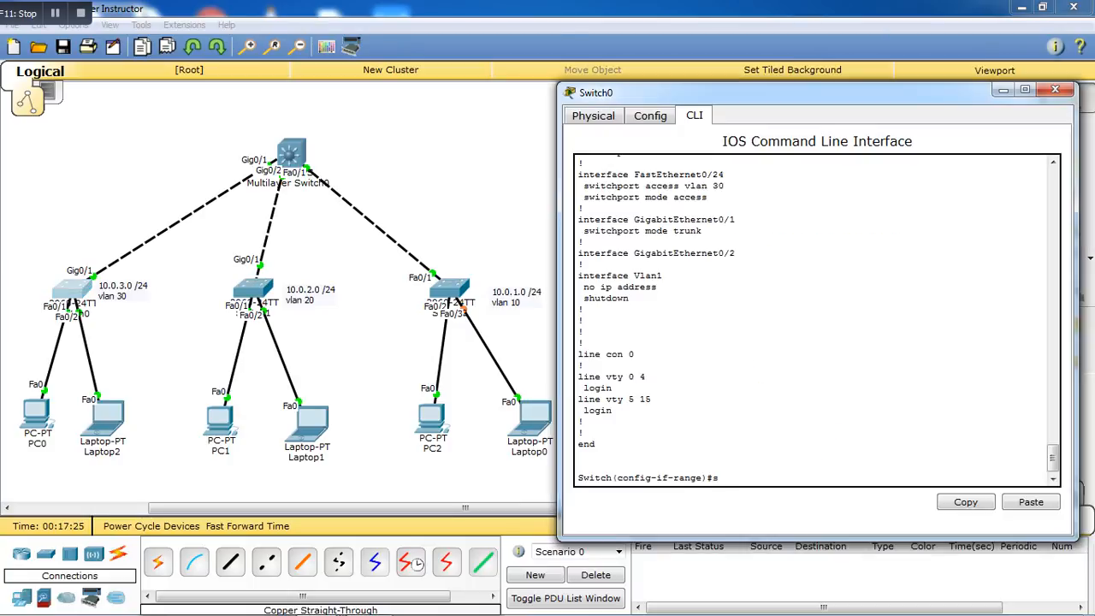
key(Tab)
text(mode access)
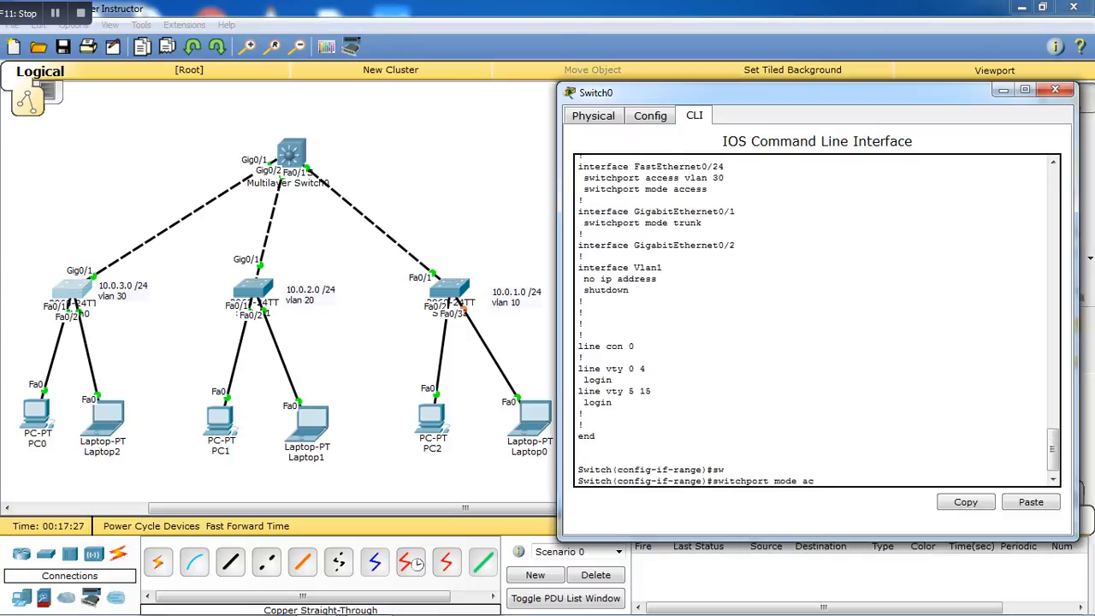
key(Return)
key(alt+Tab)
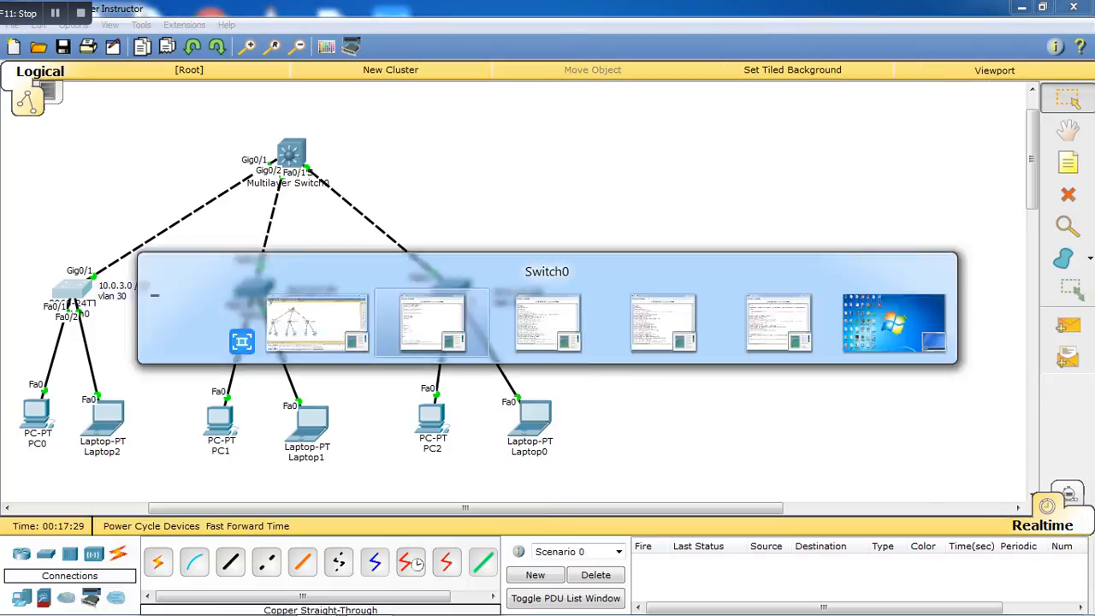
key(alt+Tab)
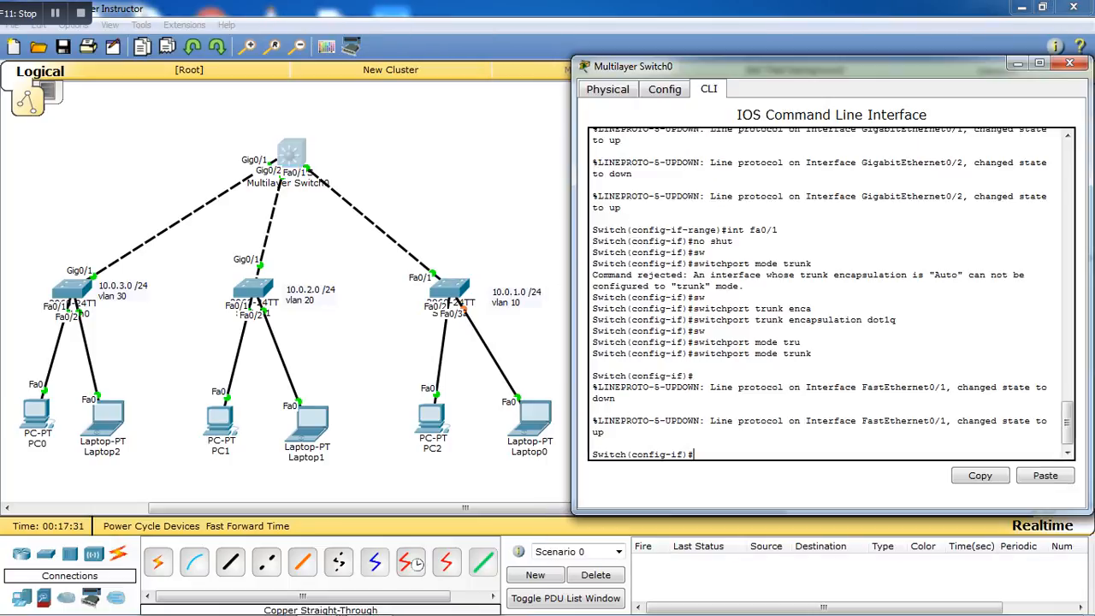
key(Return)
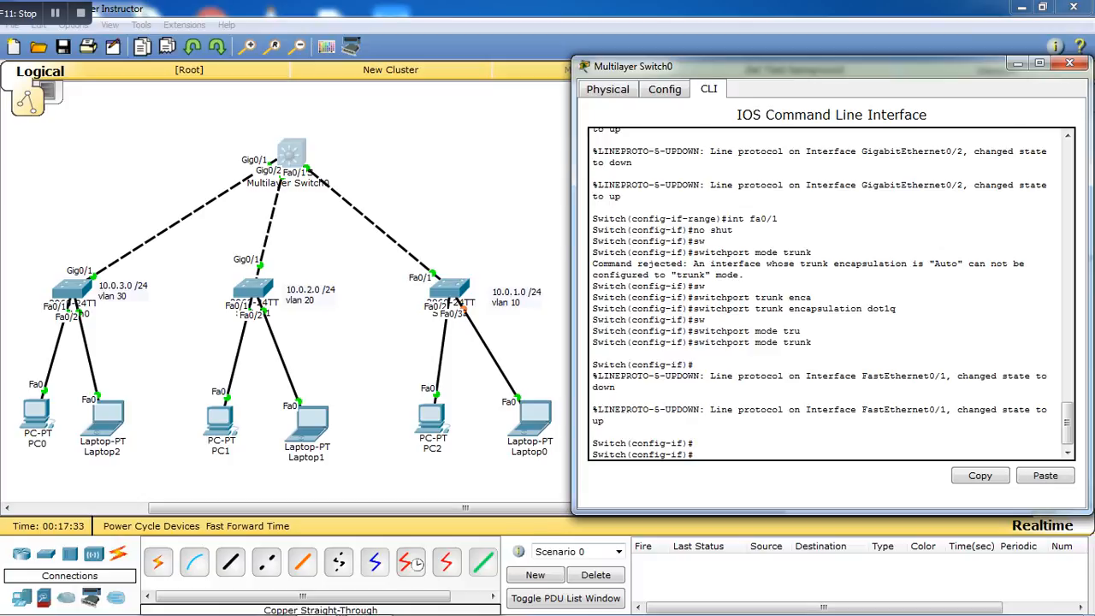
key(Return)
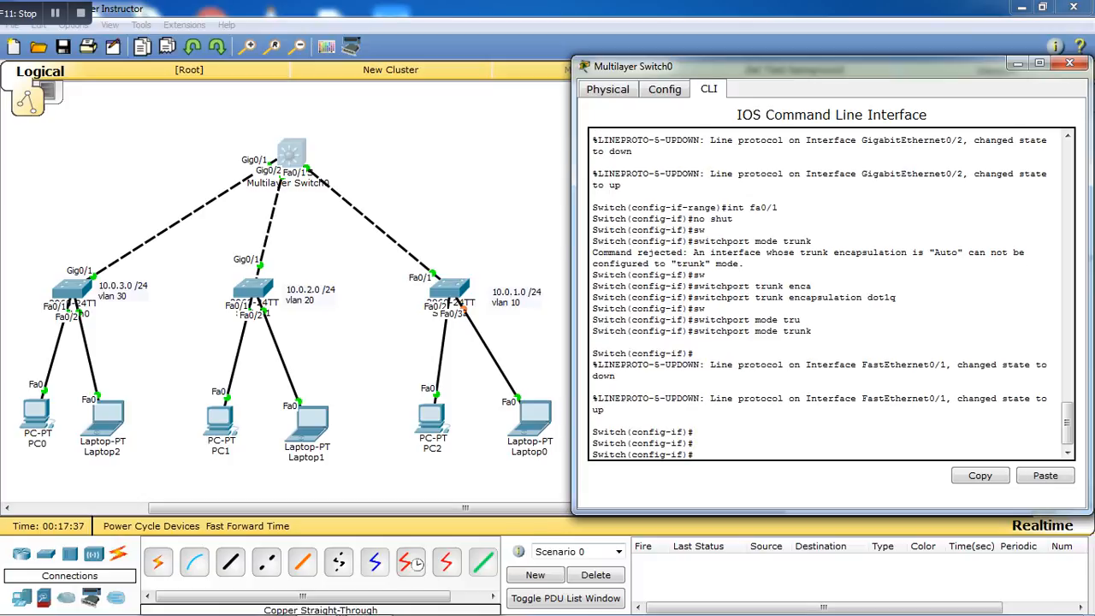
Examine the applications available on PC2's desktop and close the device window
click(431, 418)
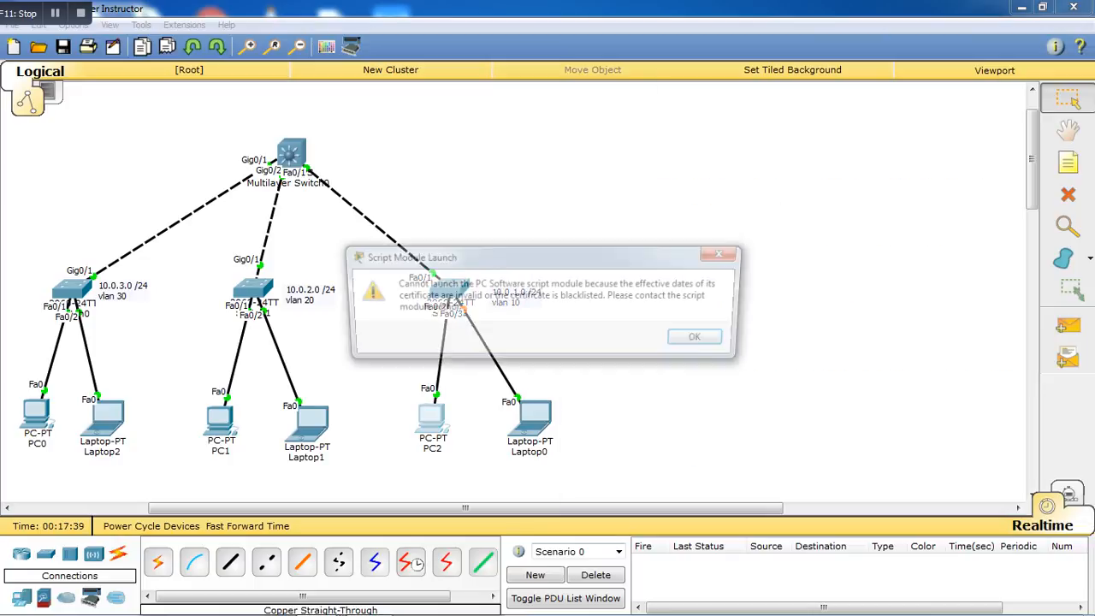
click(704, 340)
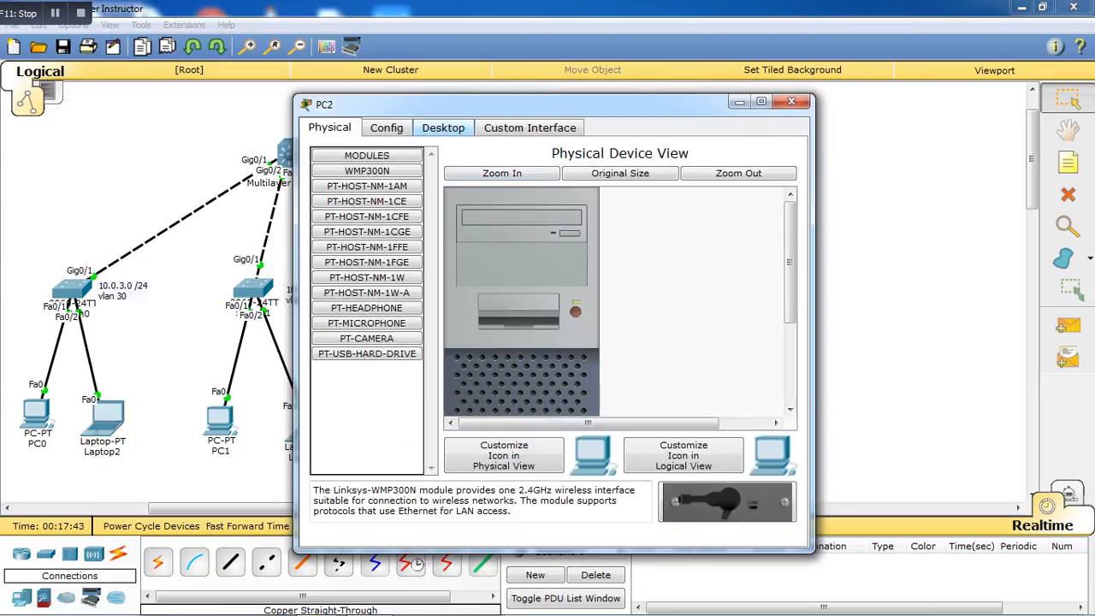
click(792, 101)
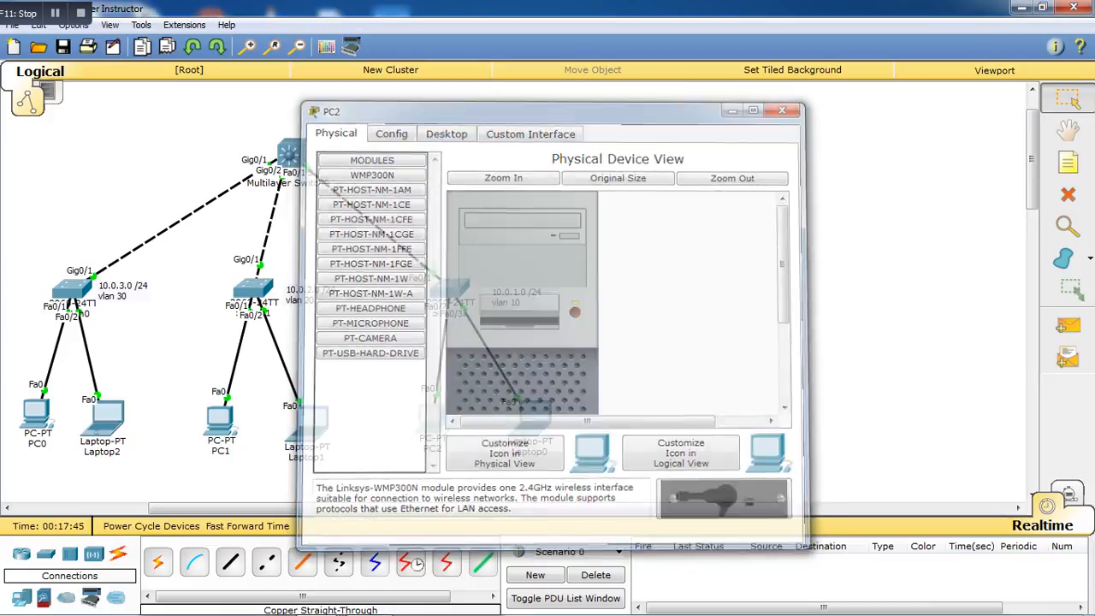
click(432, 419)
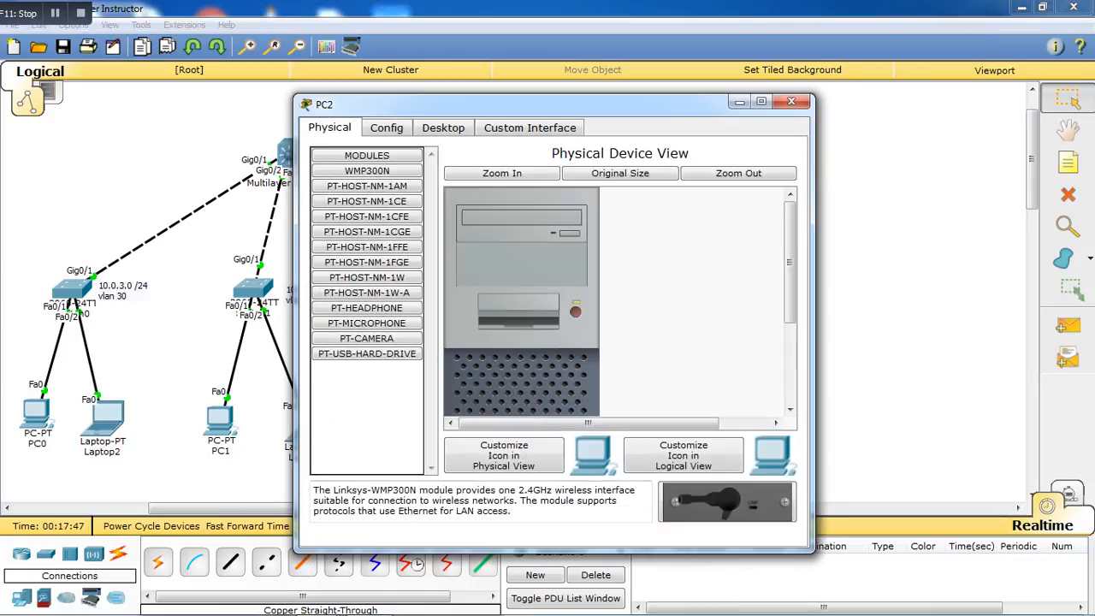
click(443, 127)
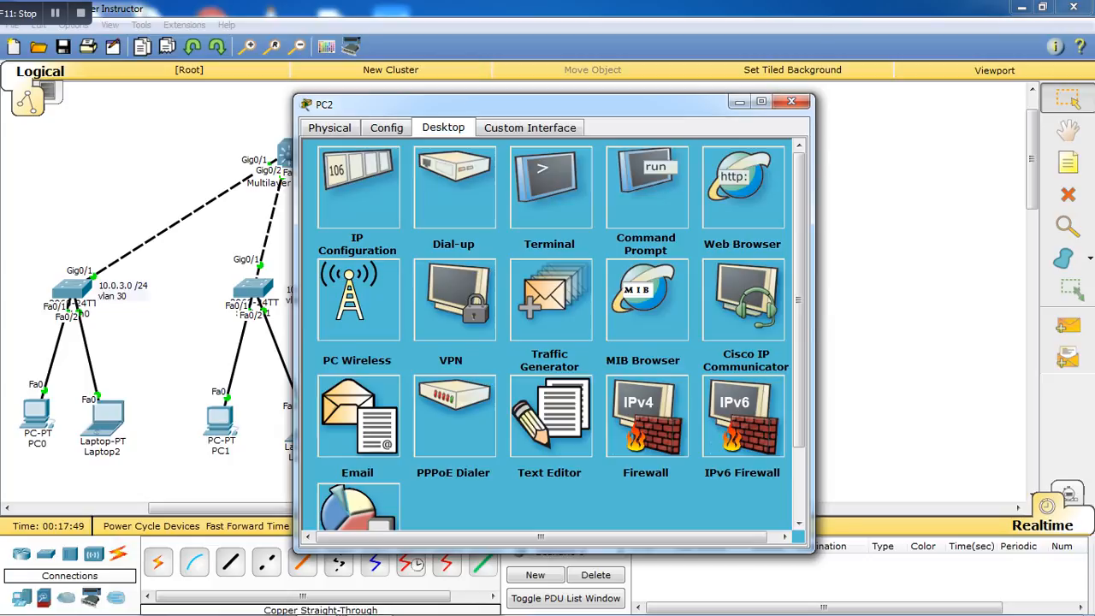
drag(505, 103, 749, 110)
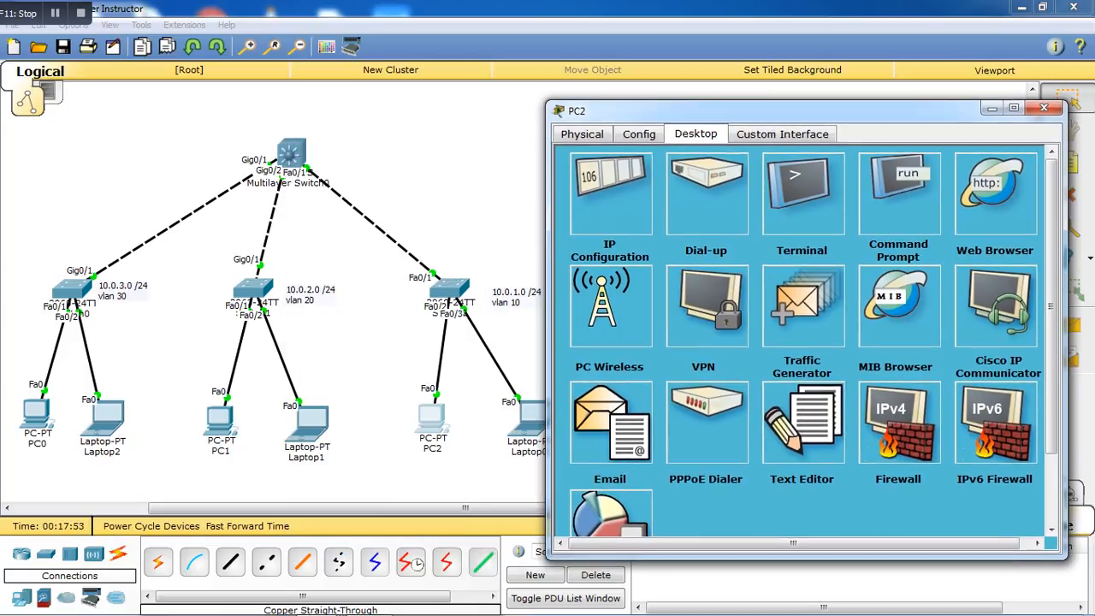
drag(749, 110, 697, 75)
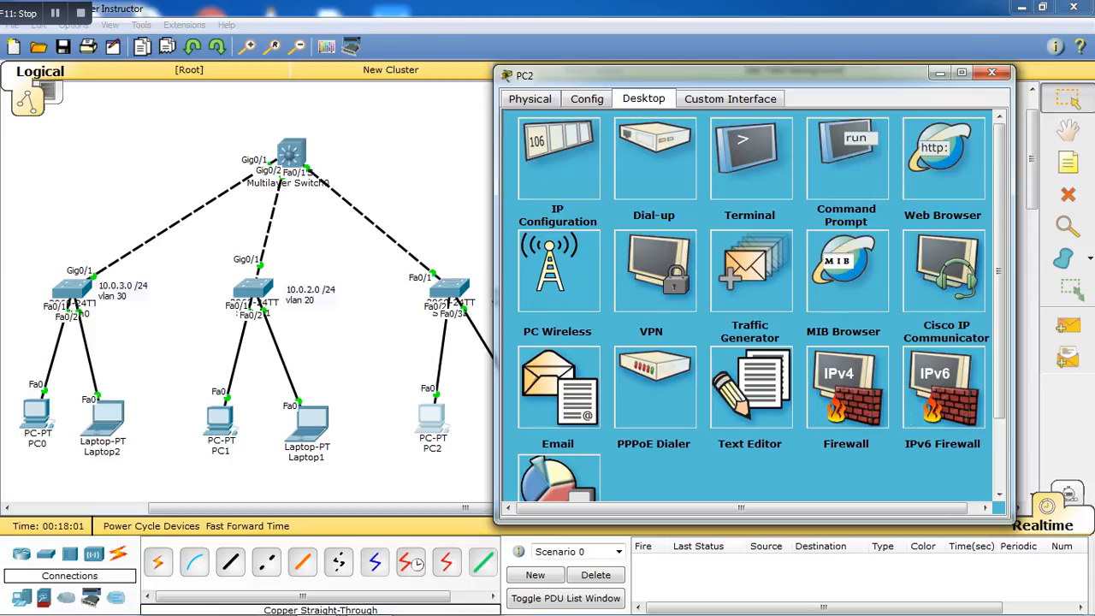
click(992, 72)
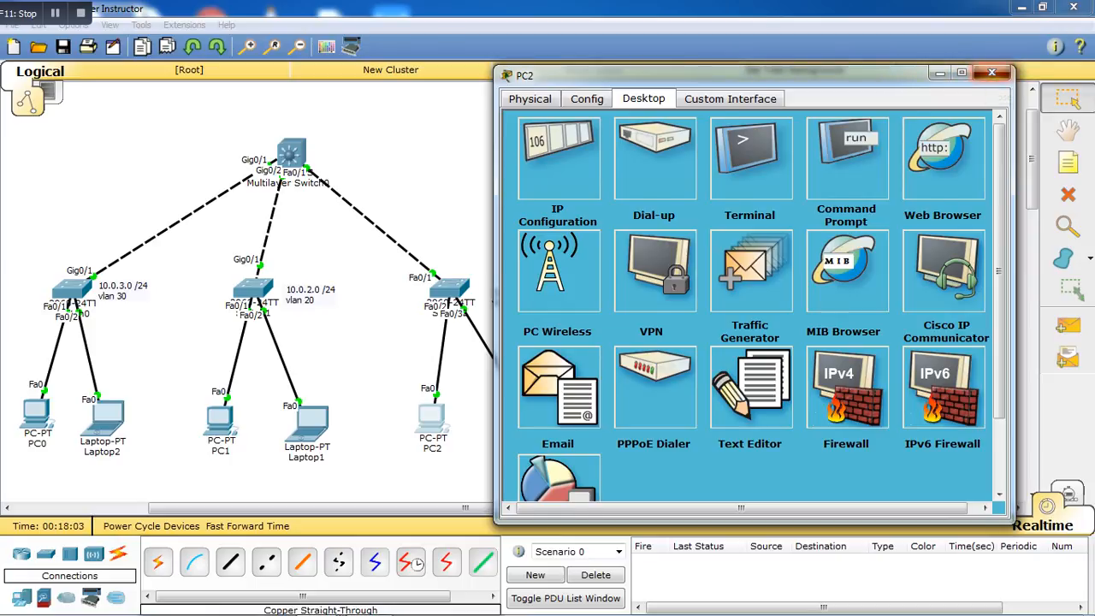
Bring up Multilayer Switch0's command line and create VLAN 10 with the name Sales
drag(1031, 156, 1032, 154)
click(291, 159)
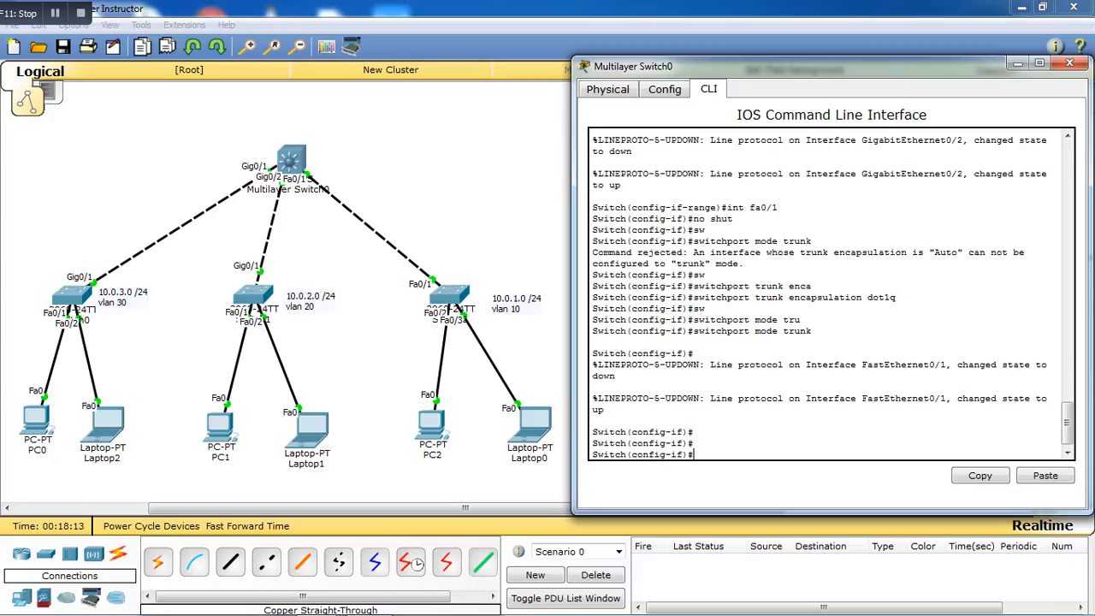
text(vlan 10)
key(Return)
text(name )
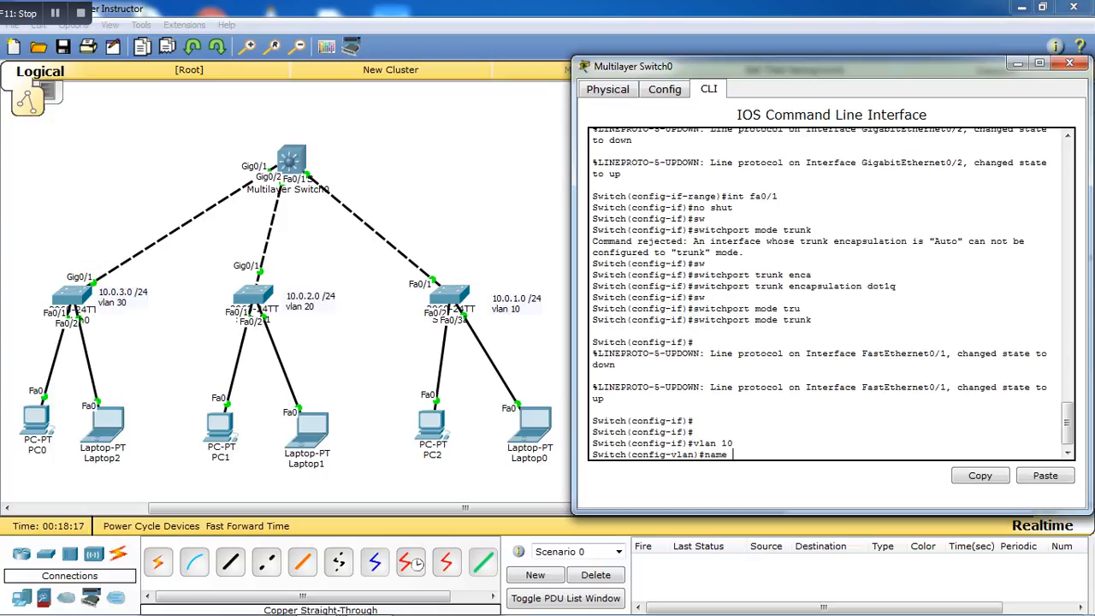
text(Sales)
key(Return)
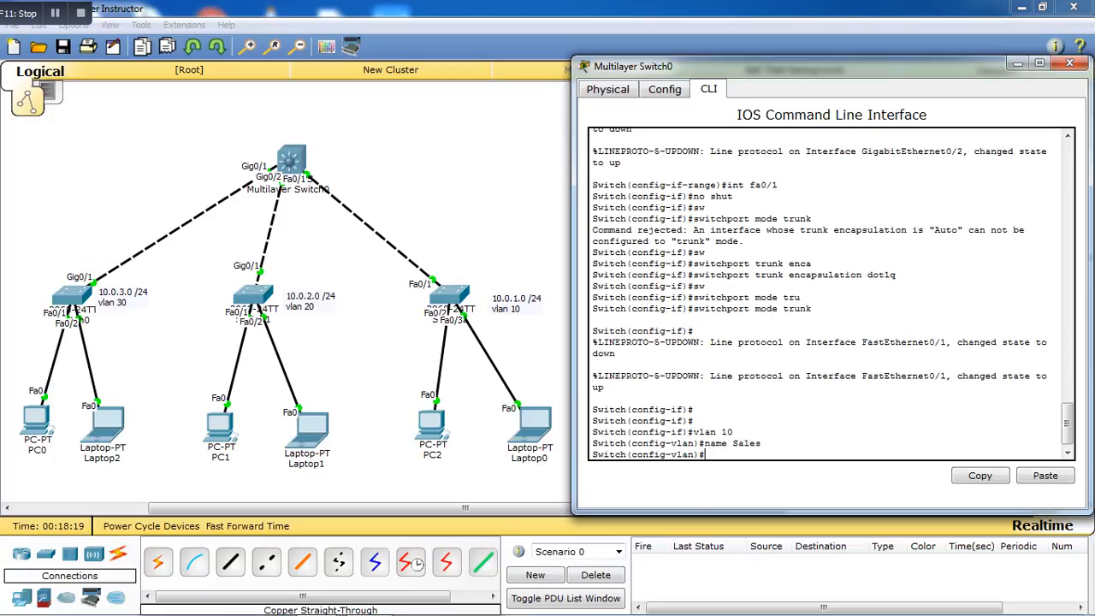
Create VLAN 20 on the multilayer switch and name it Marketing
text(vlan 20)
key(Return)
text(name)
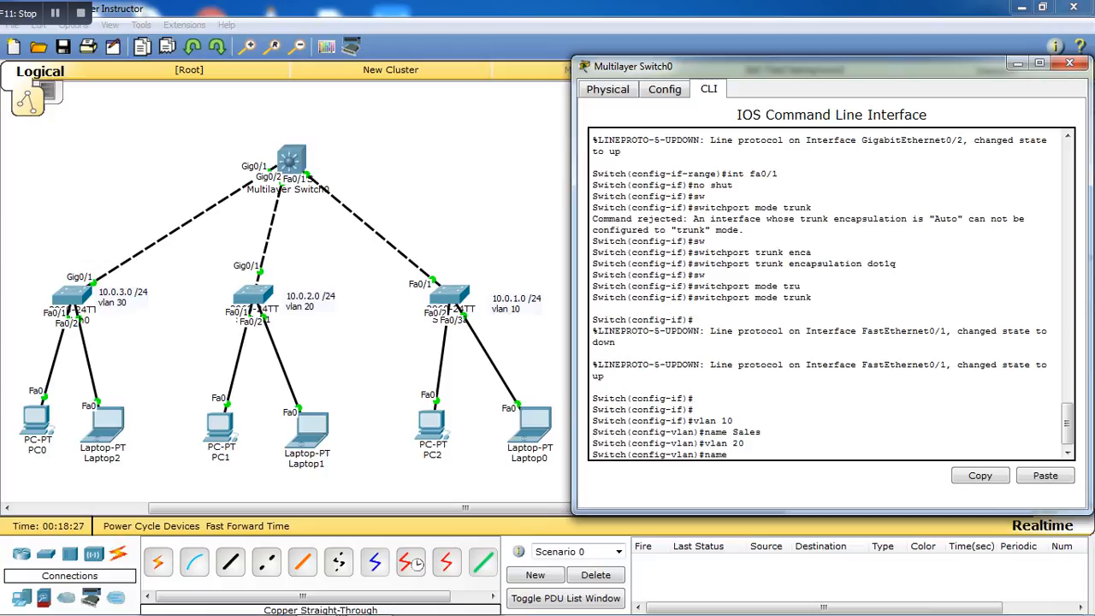
text( Marketing)
key(Return)
Create VLAN 30 on the multilayer switch, name it Recruitment, and leave configuration mode
text(vlan 20)
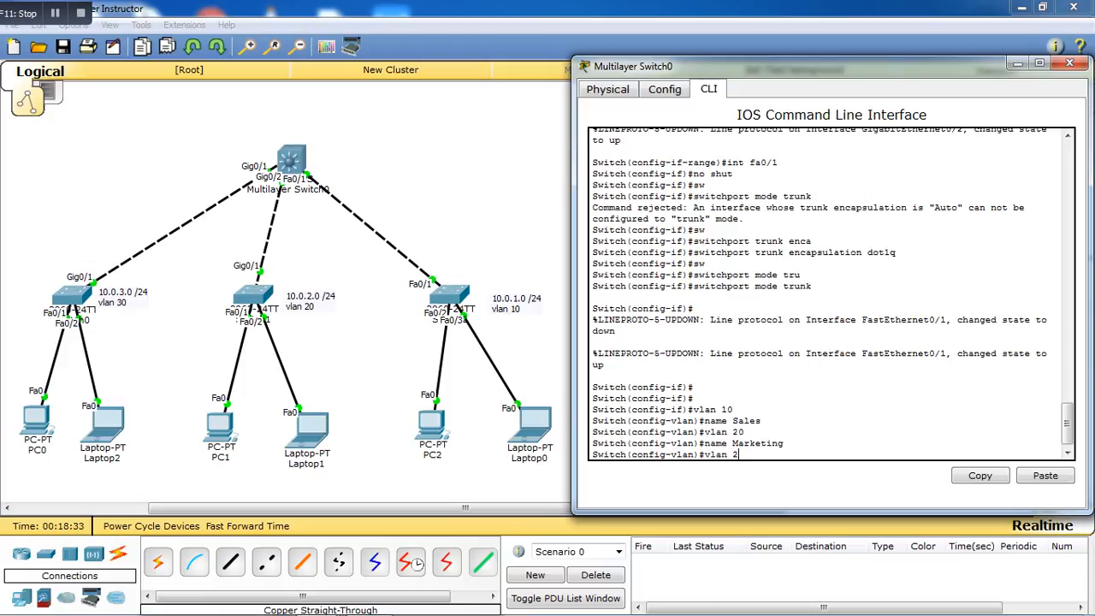
key(BackSpace)
key(BackSpace)
text(30)
key(Return)
text(name )
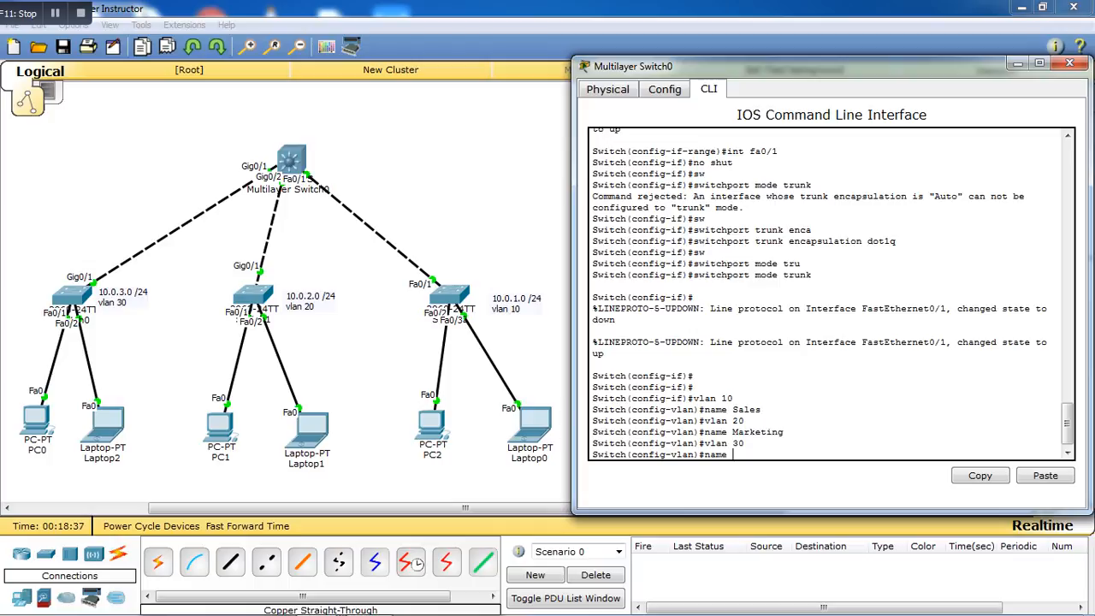
text(Recruitment)
key(Return)
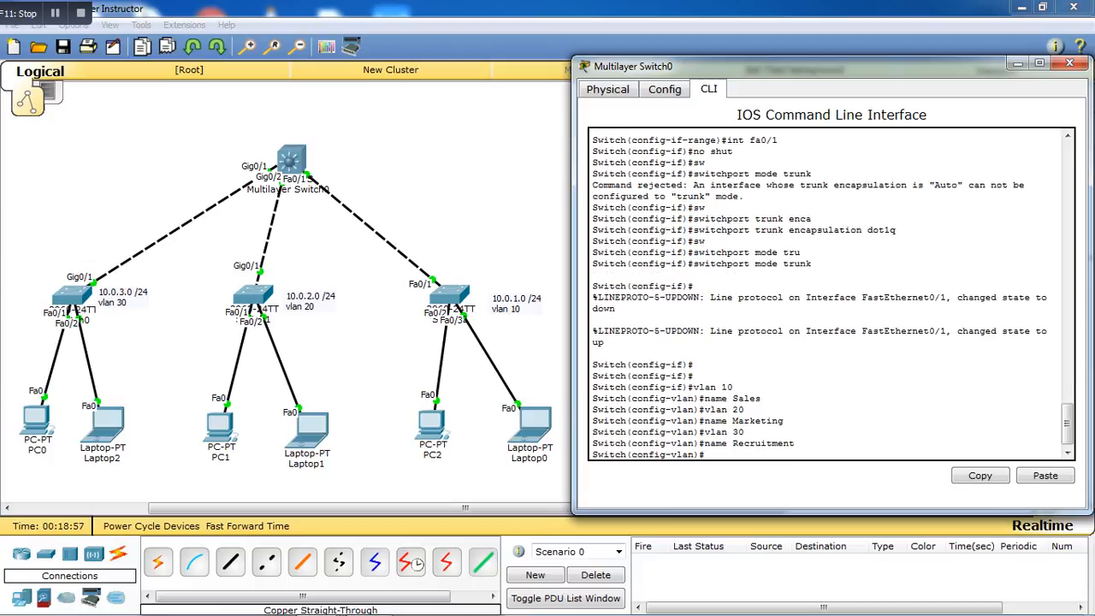
key(Return)
key(Return)
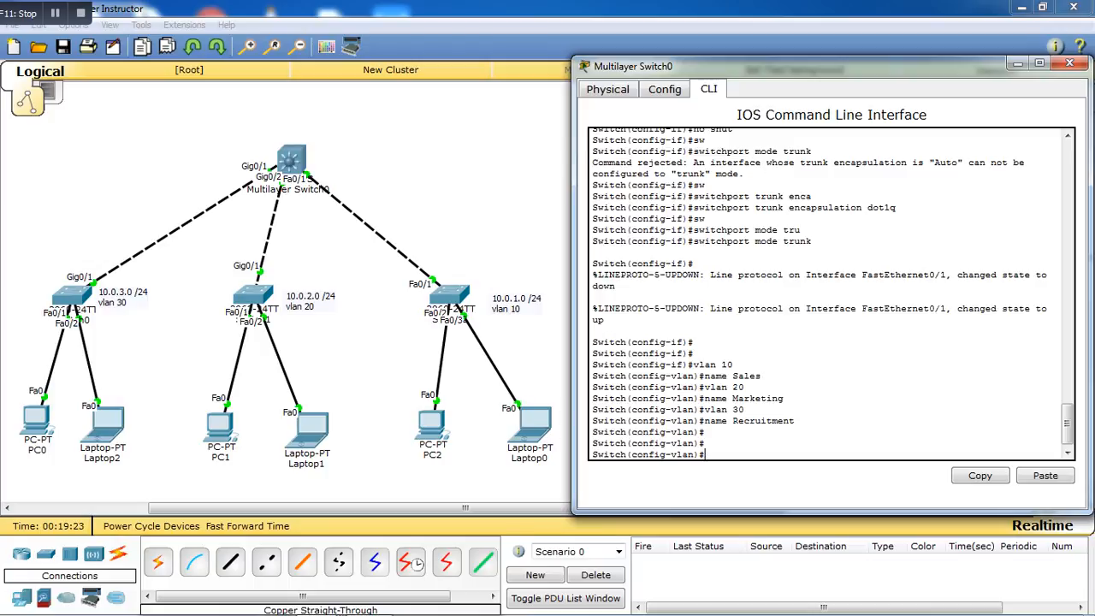
key(ctrl+z)
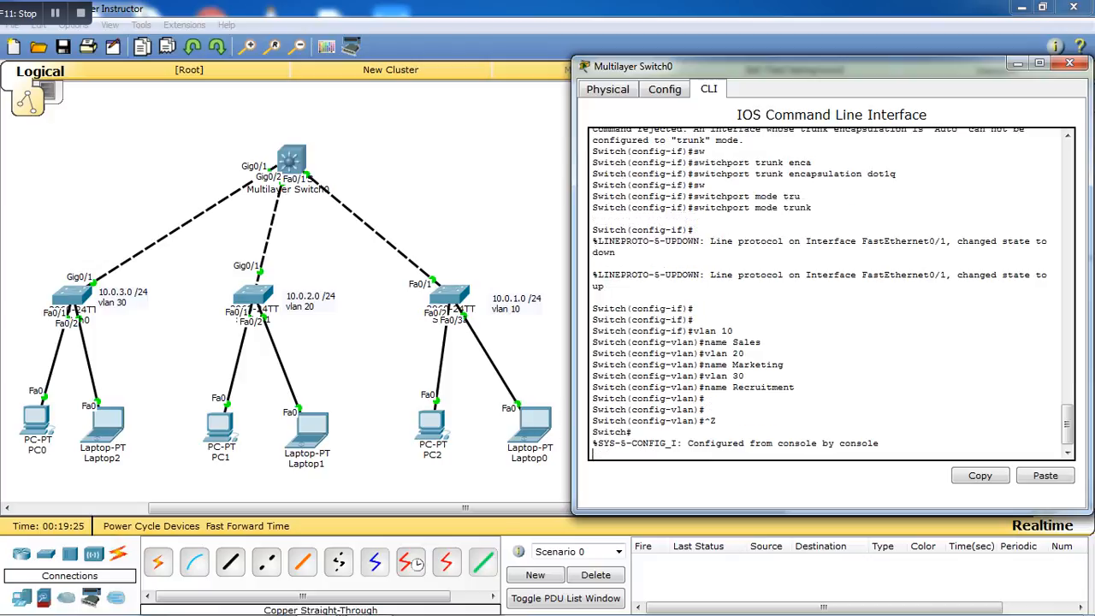
Enter terminal configuration mode on the multilayer switch and create the DHCP pool vlan10
key(Return)
text(conf)
key(Tab)
text(t)
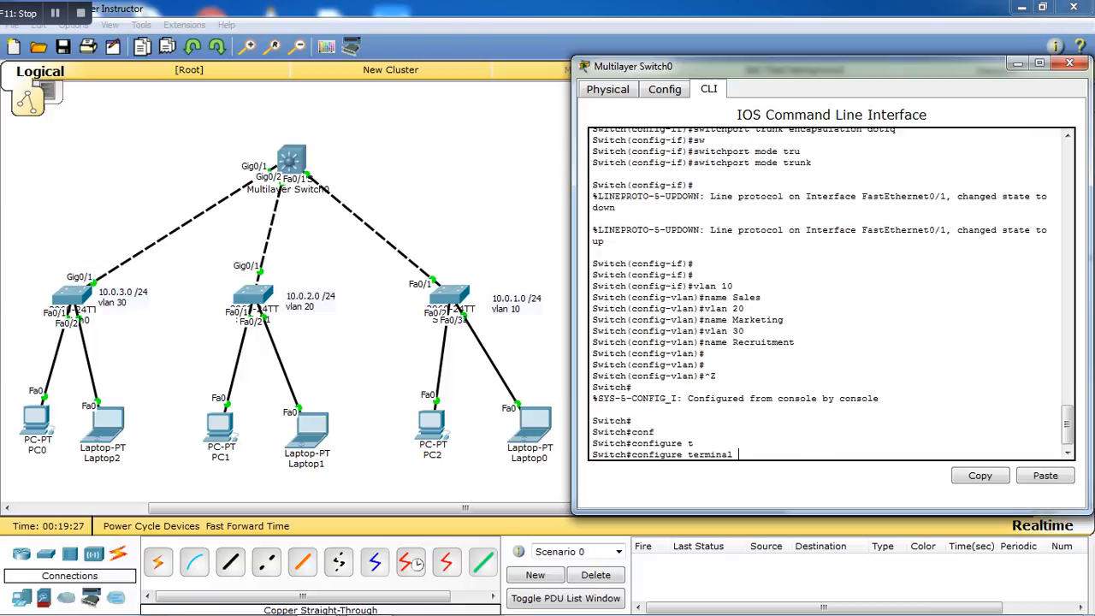
key(Tab)
key(Return)
text(ip dhc)
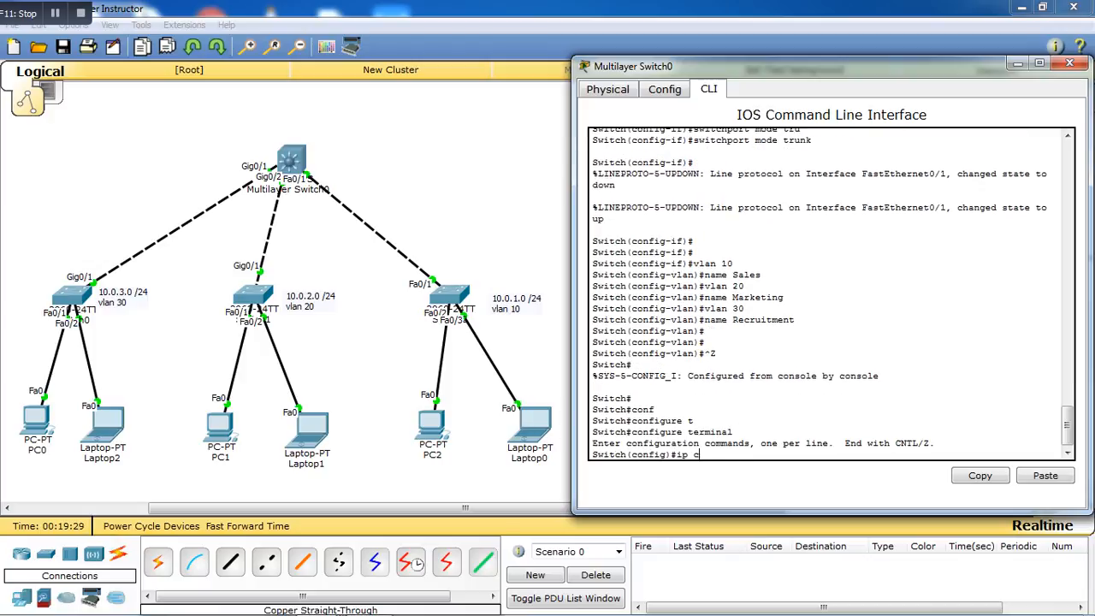
text(p pool vlan10 ?)
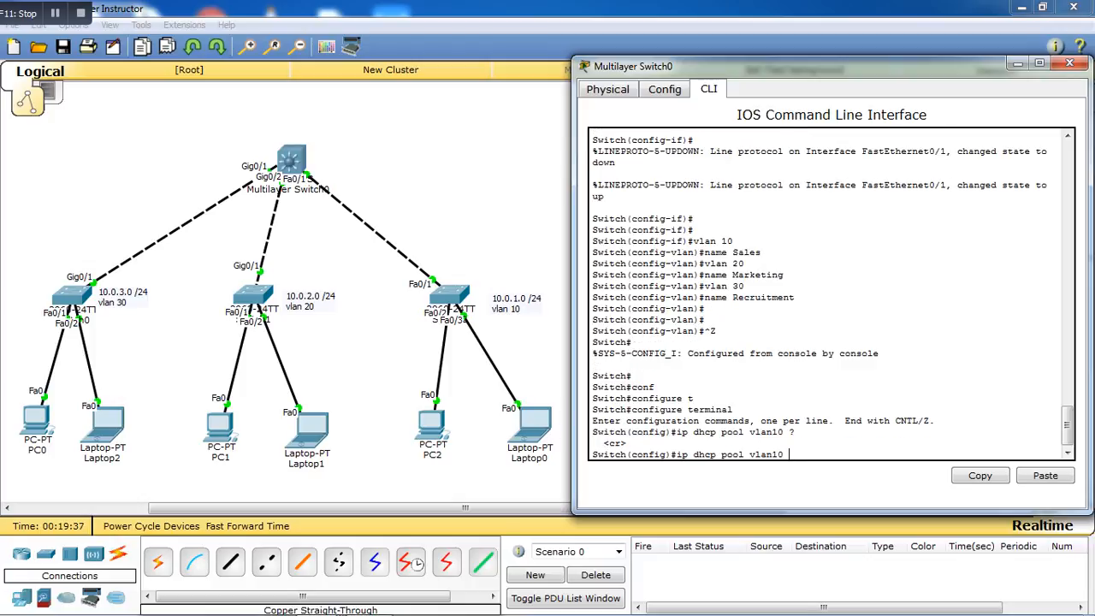
key(Return)
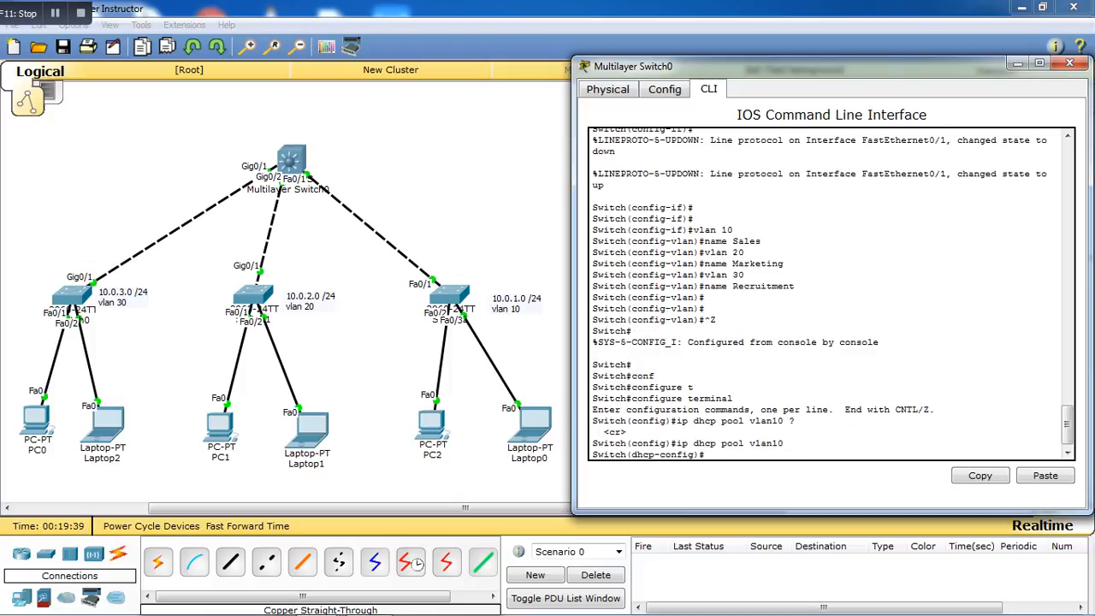
Look up the commands available in the DHCP pool configuration mode
text(ip)
key(Tab)
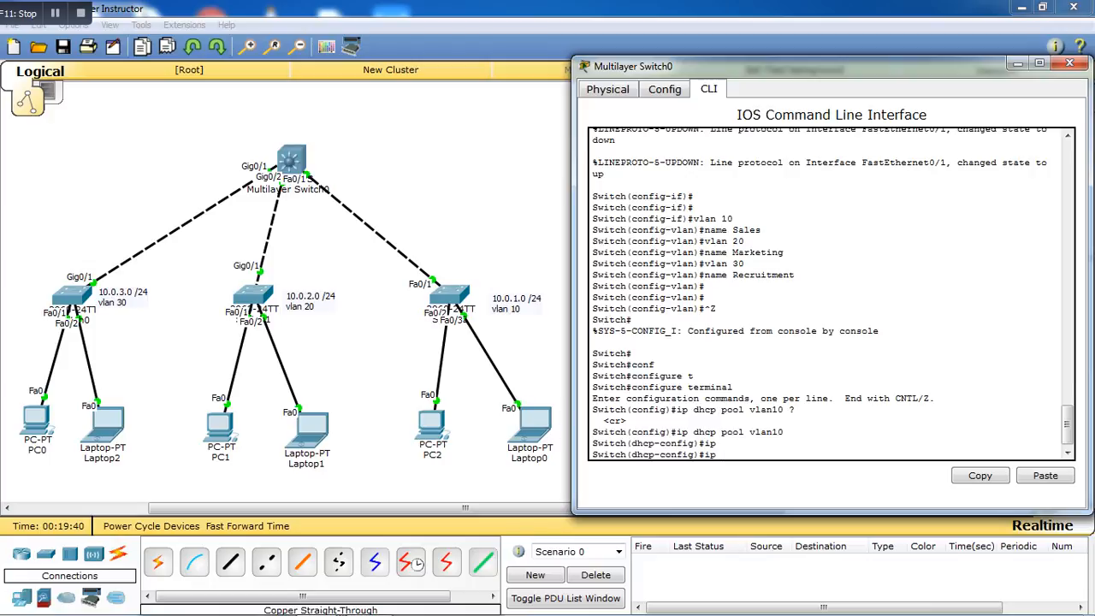
text(?)
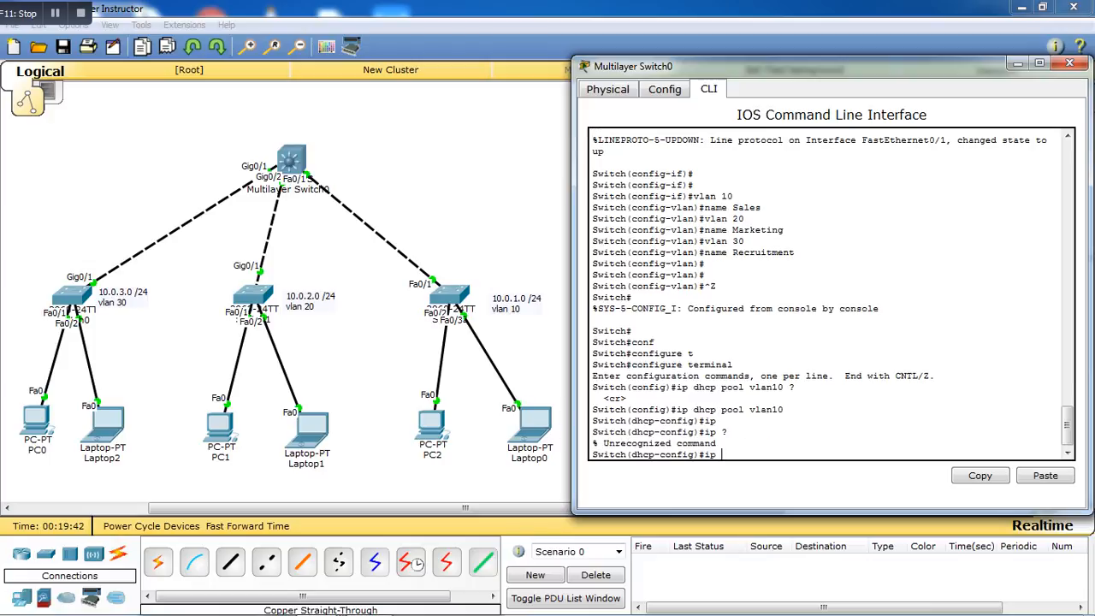
text(?)
key(BackSpace)
key(BackSpace)
key(BackSpace)
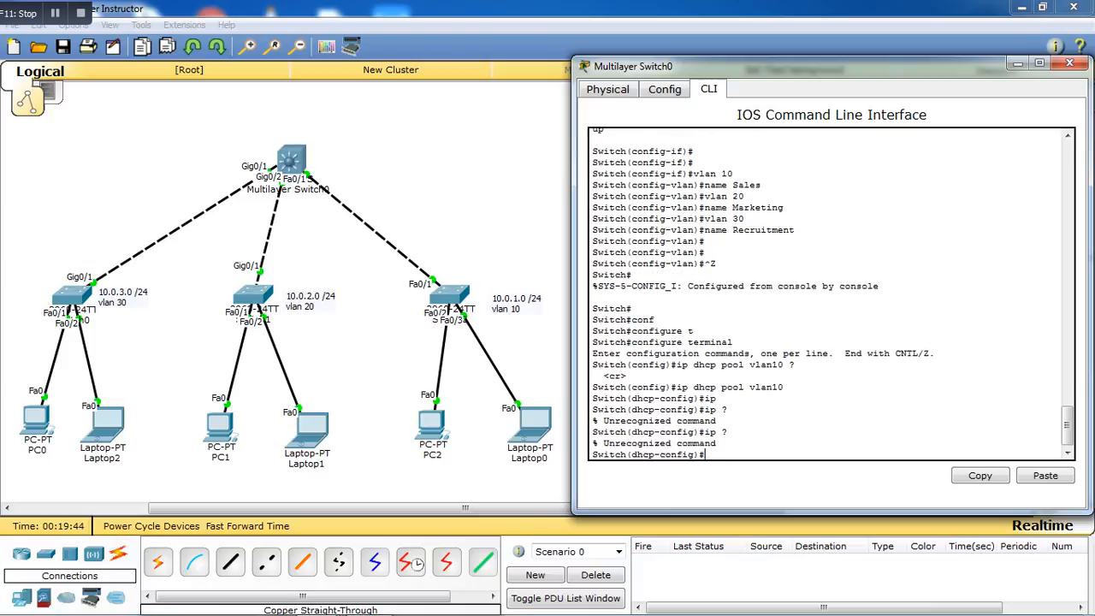
text(?)
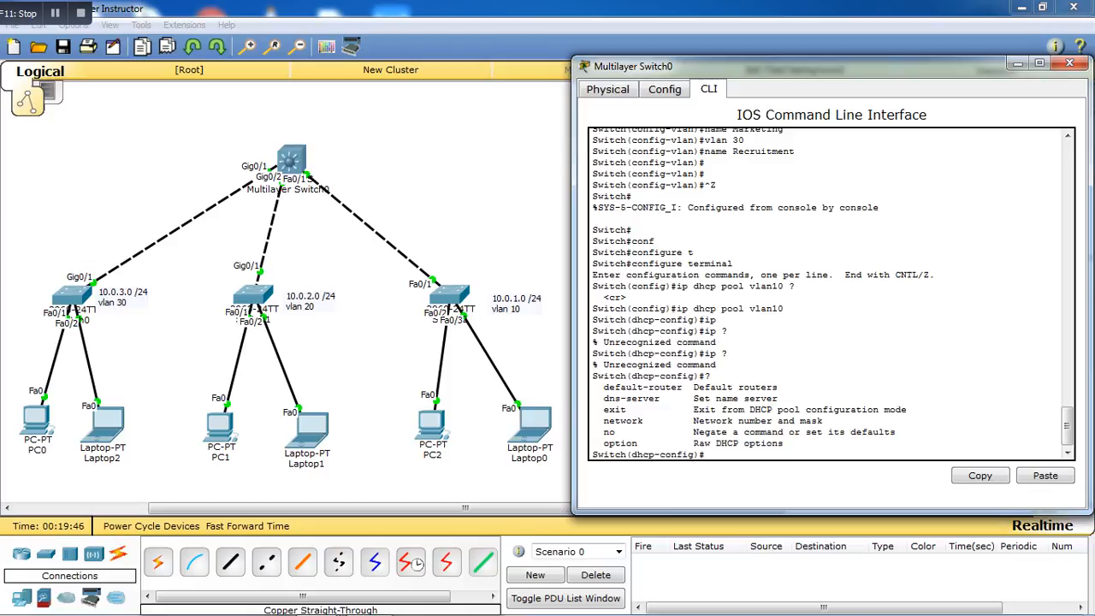
Set the vlan10 DHCP pool's network to 10.0.1.0 with mask 255.255.255.0
text(net)
key(Tab)
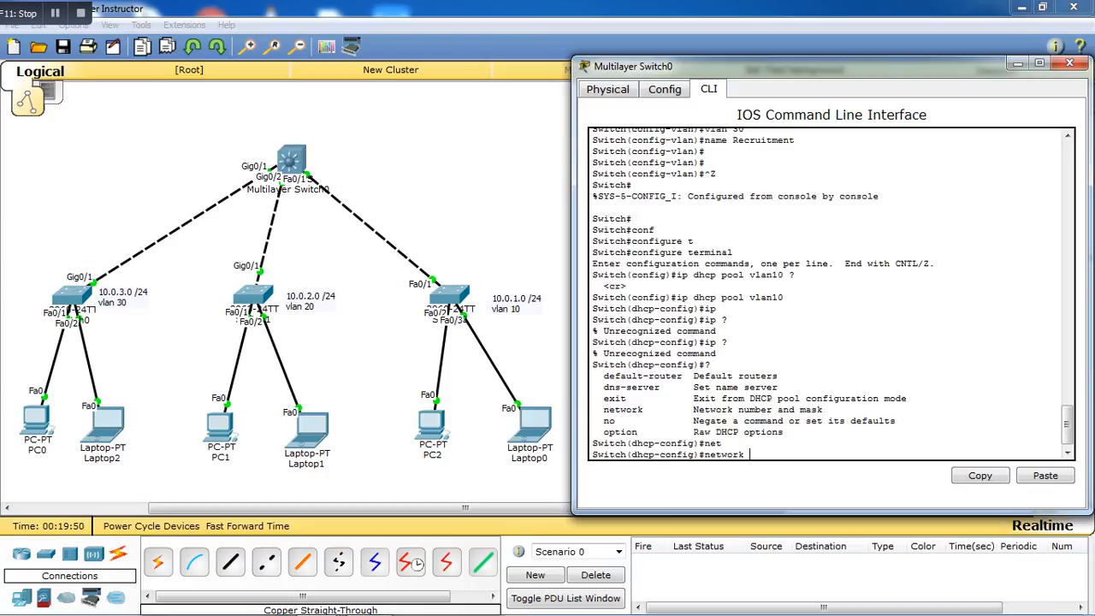
text(10.0.1.)
text(2 ?)
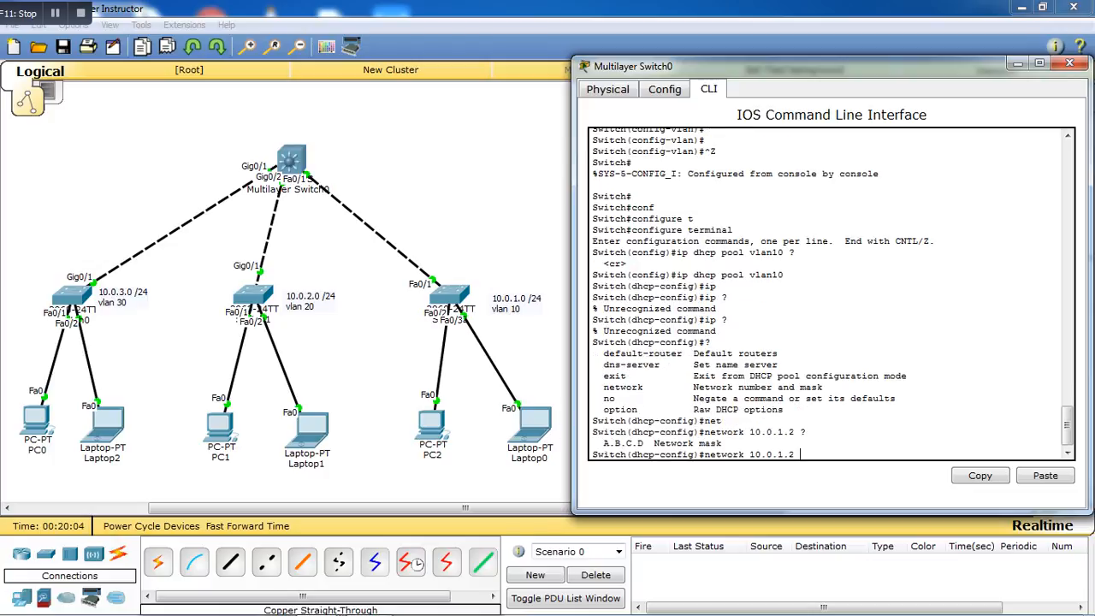
text( 255.255.255.0 ?)
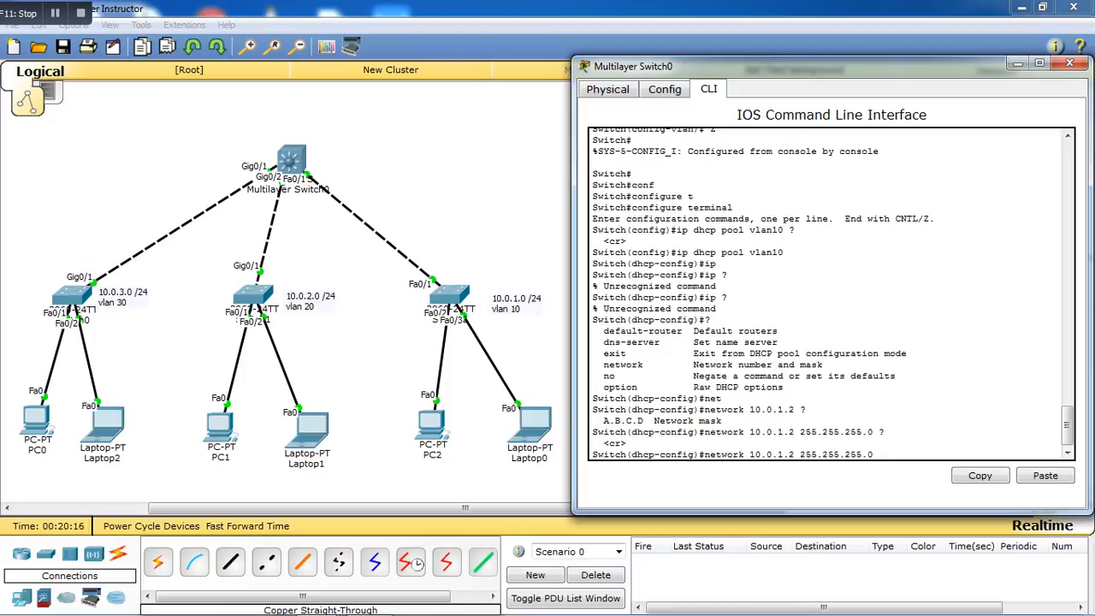
key(Left)
key(Left)
key(Left)
key(Left)
key(BackSpace)
text(0)
key(Return)
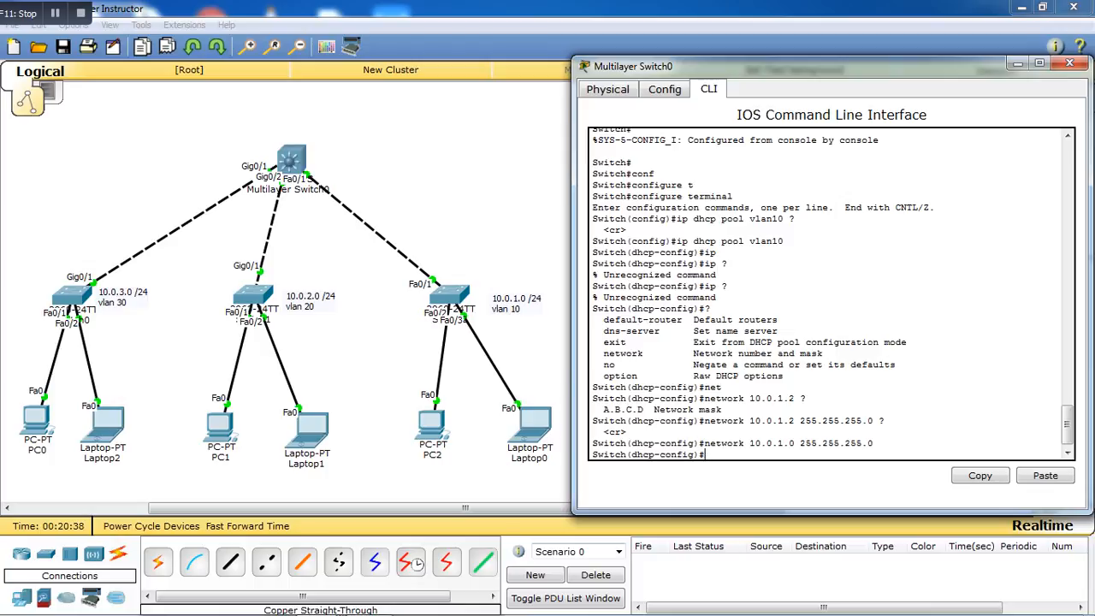
text(ip dhcp pool vlan)
key(BackSpace)
key(BackSpace)
key(BackSpace)
key(BackSpace)
key(BackSpace)
key(BackSpace)
key(BackSpace)
key(BackSpace)
key(BackSpace)
key(BackSpace)
key(BackSpace)
key(BackSpace)
key(BackSpace)
key(BackSpace)
key(BackSpace)
key(BackSpace)
key(BackSpace)
List the DHCP pool commands and set the vlan10 pool's default router to 10.0.1.1
text(?)
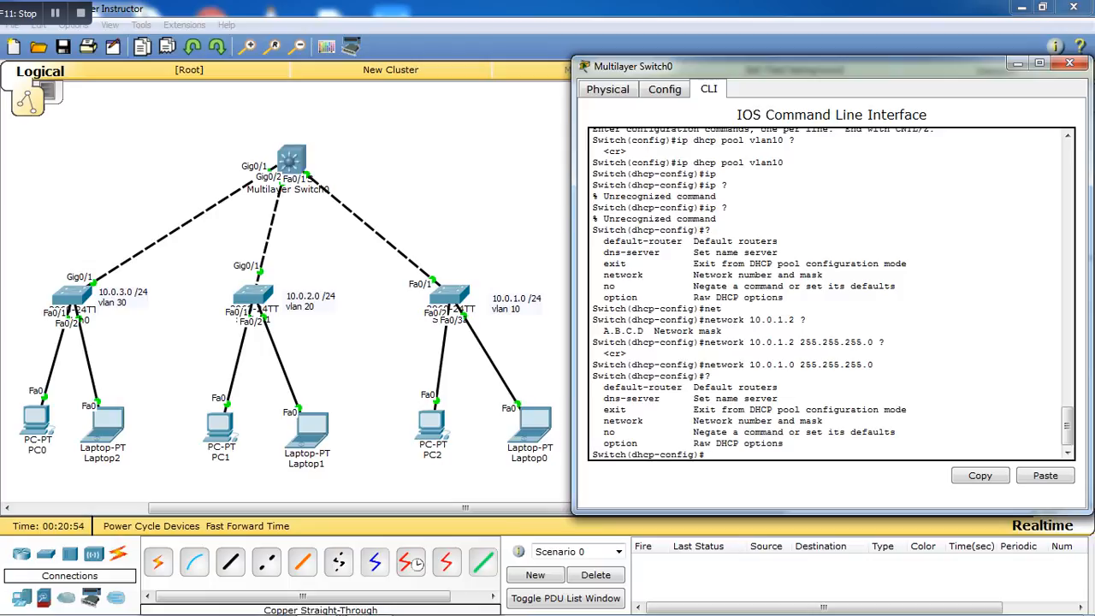
text(defa)
key(Tab)
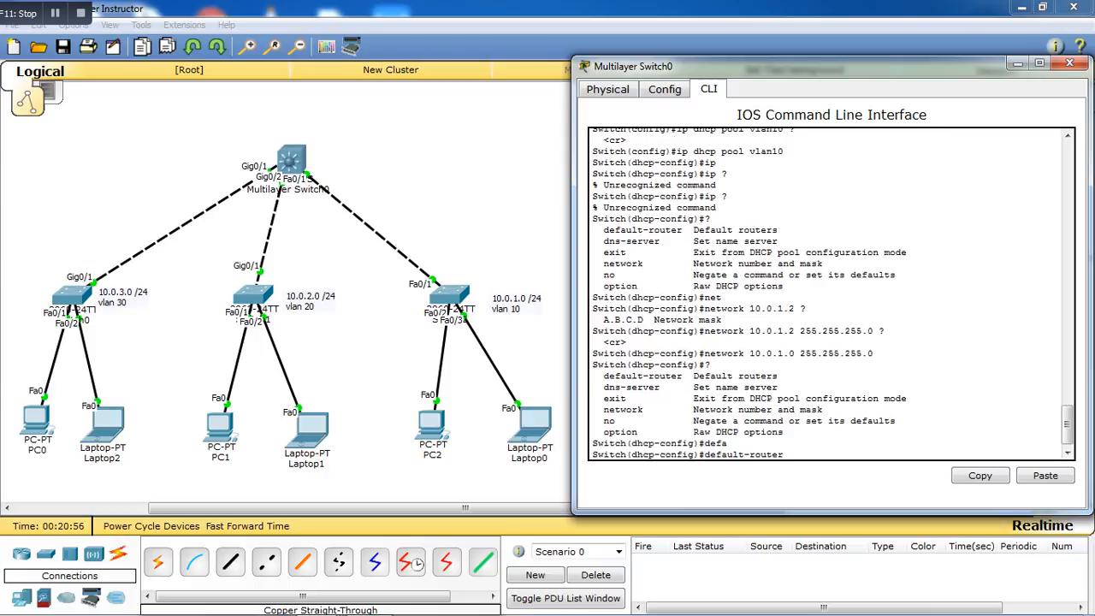
text(router)
key(BackSpace)
key(BackSpace)
key(BackSpace)
key(BackSpace)
key(BackSpace)
key(BackSpace)
text(10.0.1.1 ?)
key(Return)
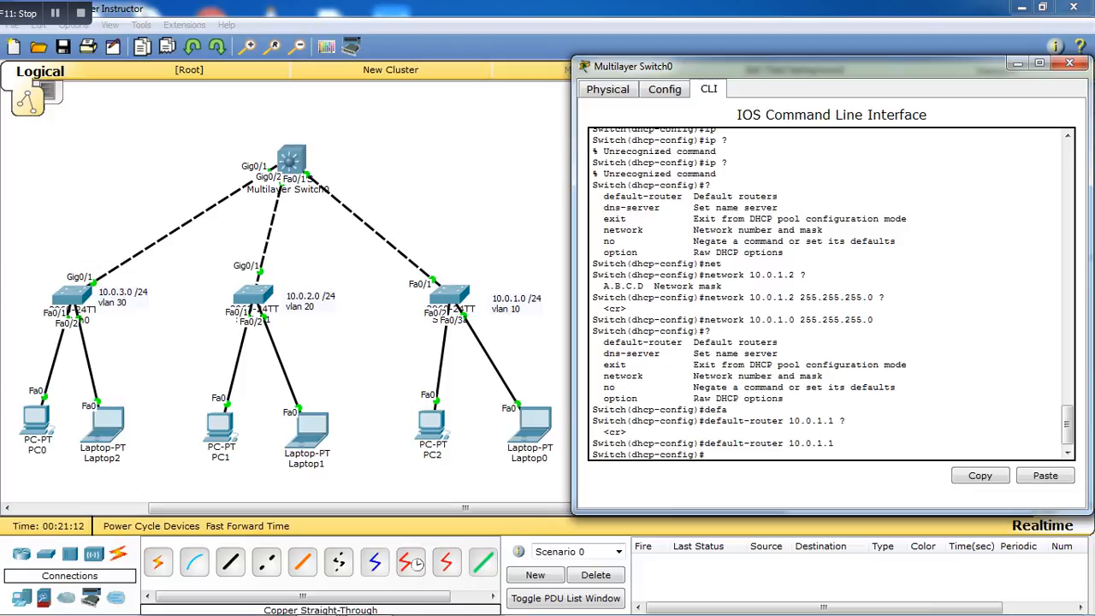
text(dns)
key(Tab)
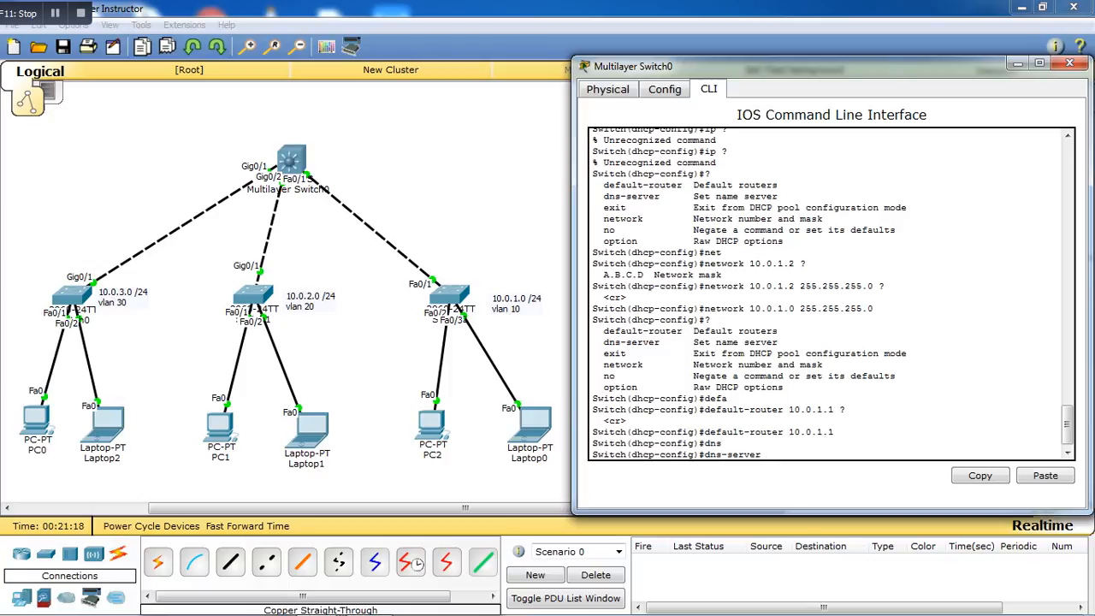
key(BackSpace)
key(BackSpace)
key(BackSpace)
key(BackSpace)
key(BackSpace)
key(BackSpace)
key(BackSpace)
key(BackSpace)
key(BackSpace)
key(BackSpace)
key(BackSpace)
Create the DHCP pool vlan20 with network 10.0.2.0 and mask 255.255.255.0
text(ip dhcp pool vlan 20)
key(Return)
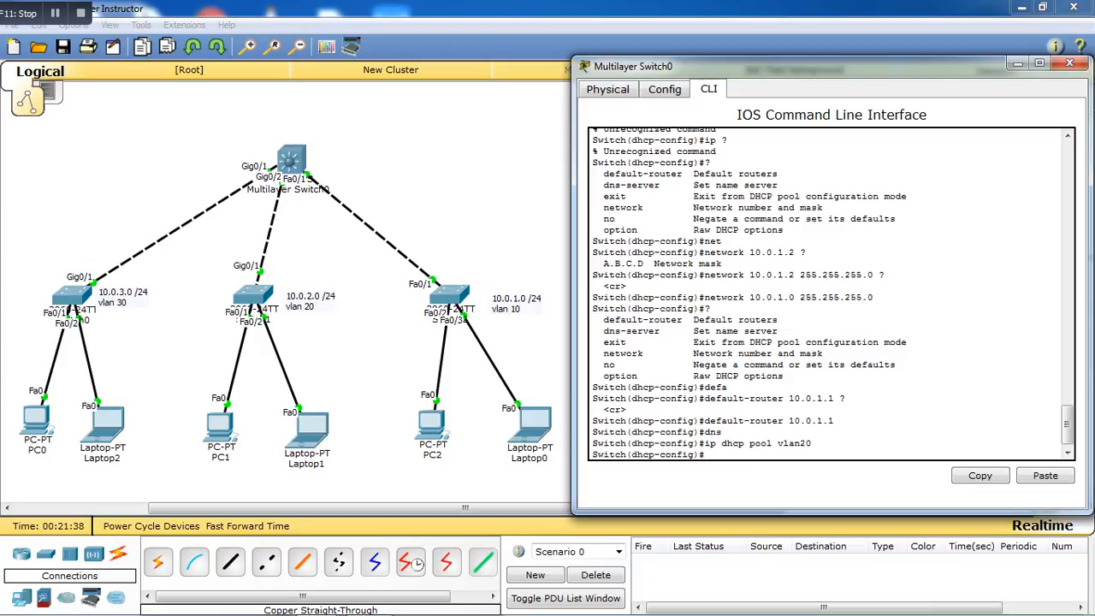
text(net)
key(Tab)
text(10.)
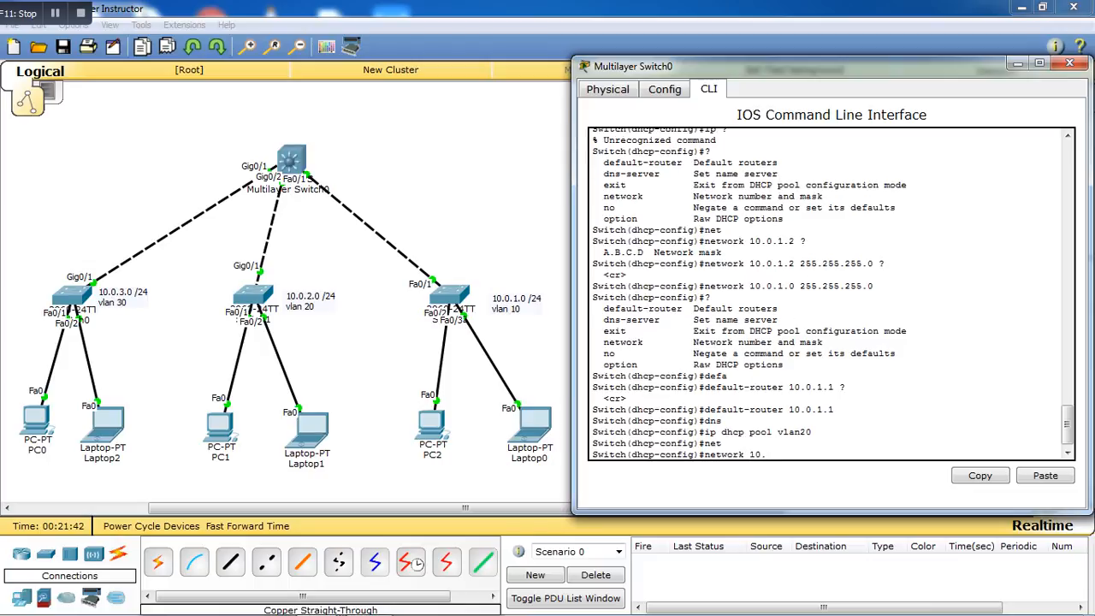
text(0.2.0 255.255.255.0)
key(Return)
Set the vlan20 DHCP pool's default router to 10.0.2.1
text(def)
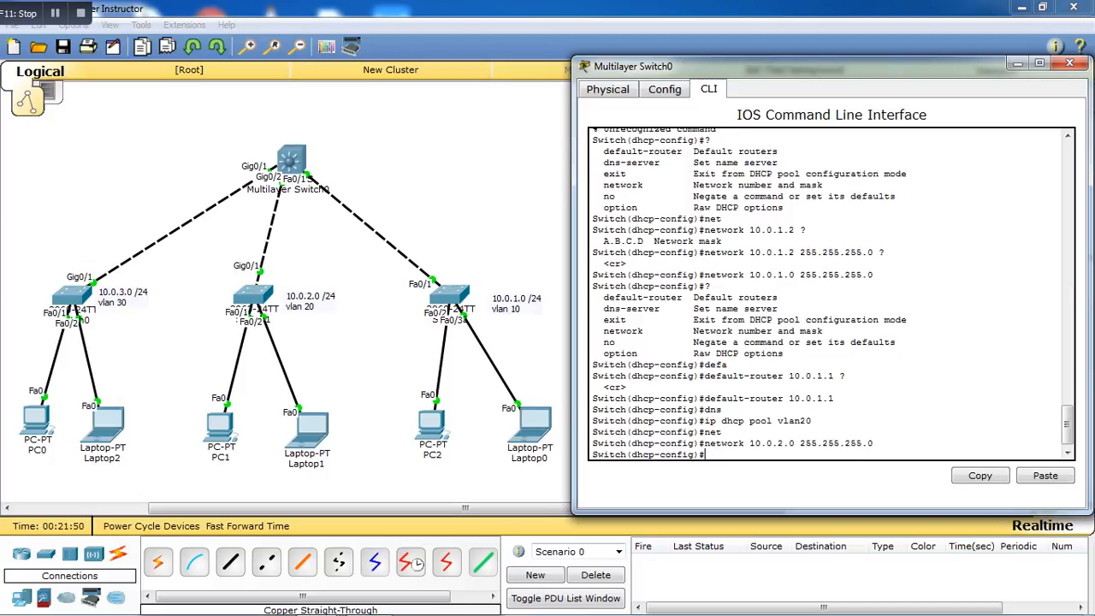
key(Tab)
text(10.)
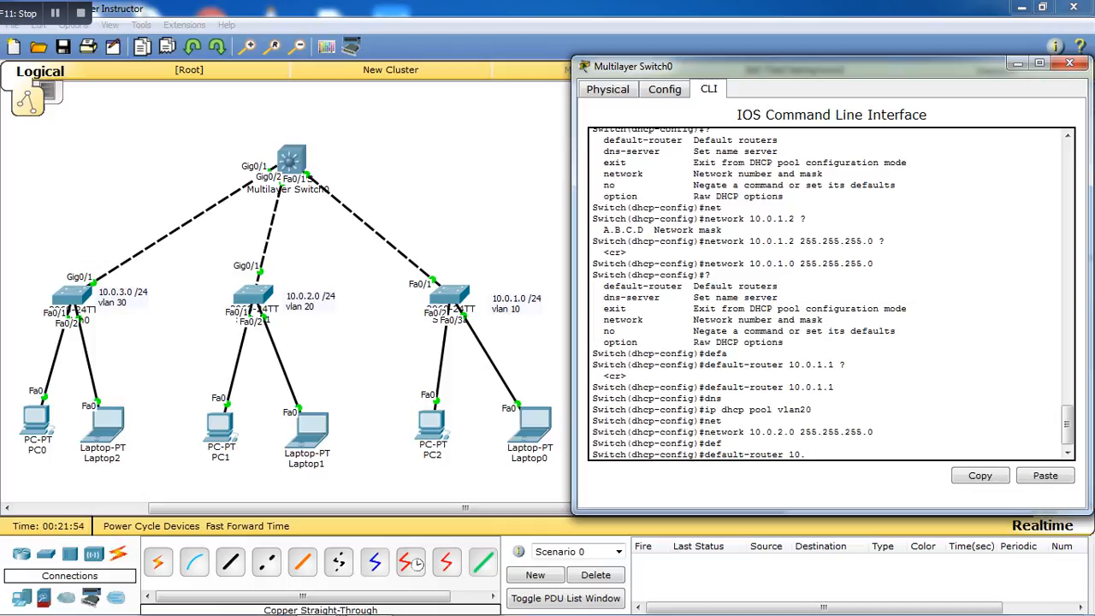
text(0.2.1)
key(Return)
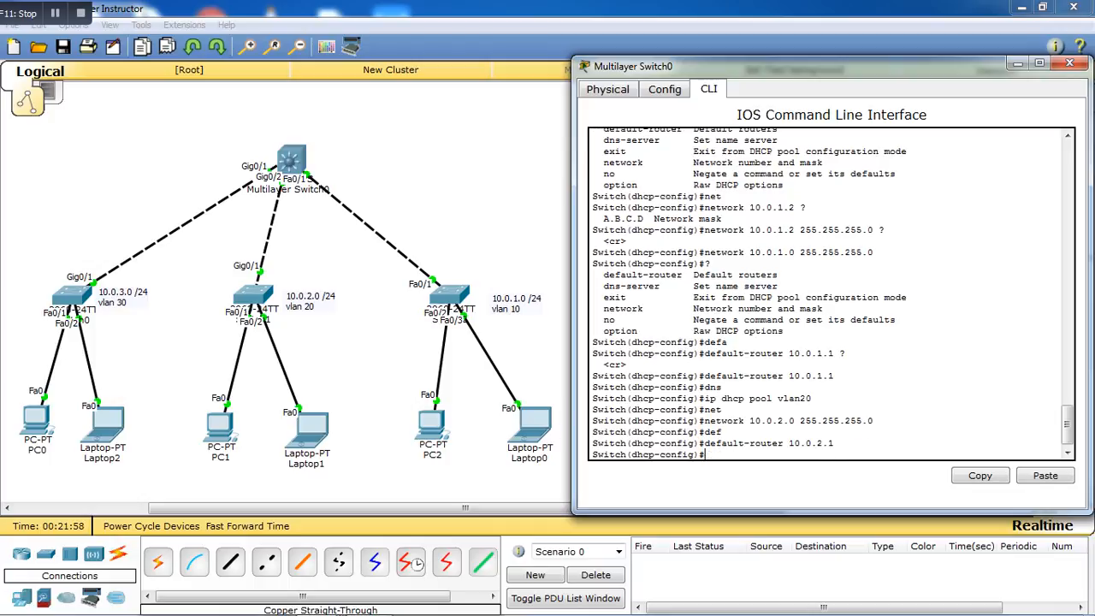
Create the DHCP pool vlan30 with network 10.0.3.0 and mask 255.255.255.0
text(ip dhcp pool vlan30)
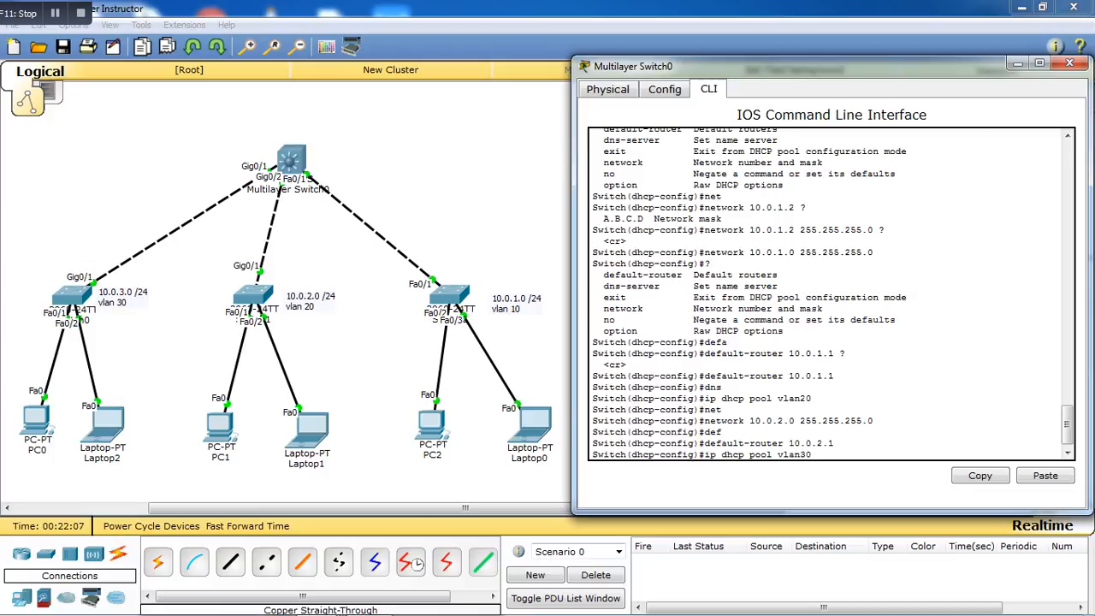
key(Return)
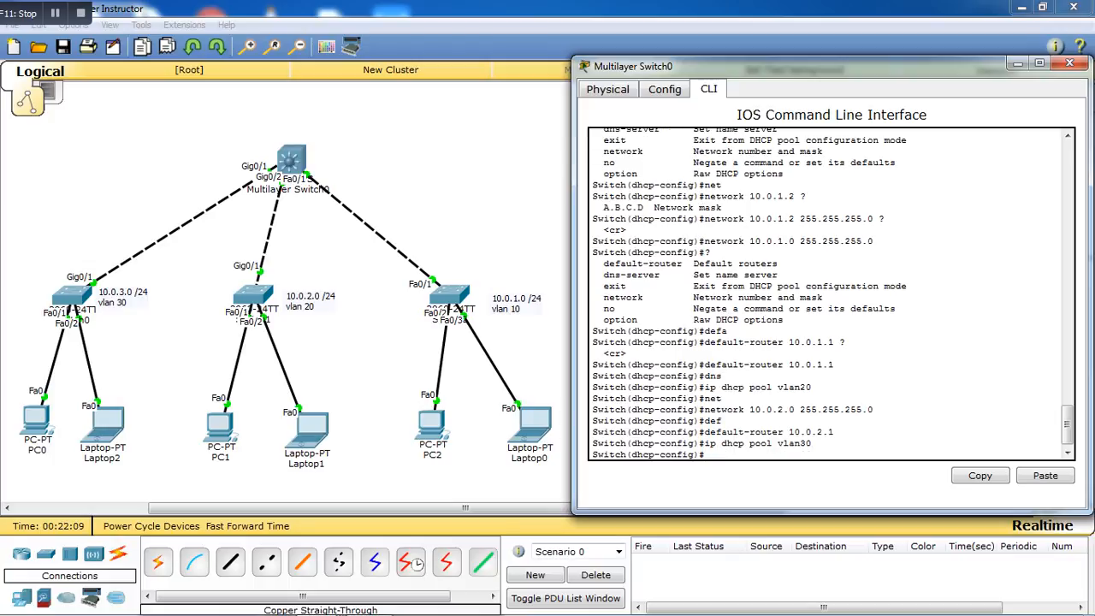
text(net)
key(Tab)
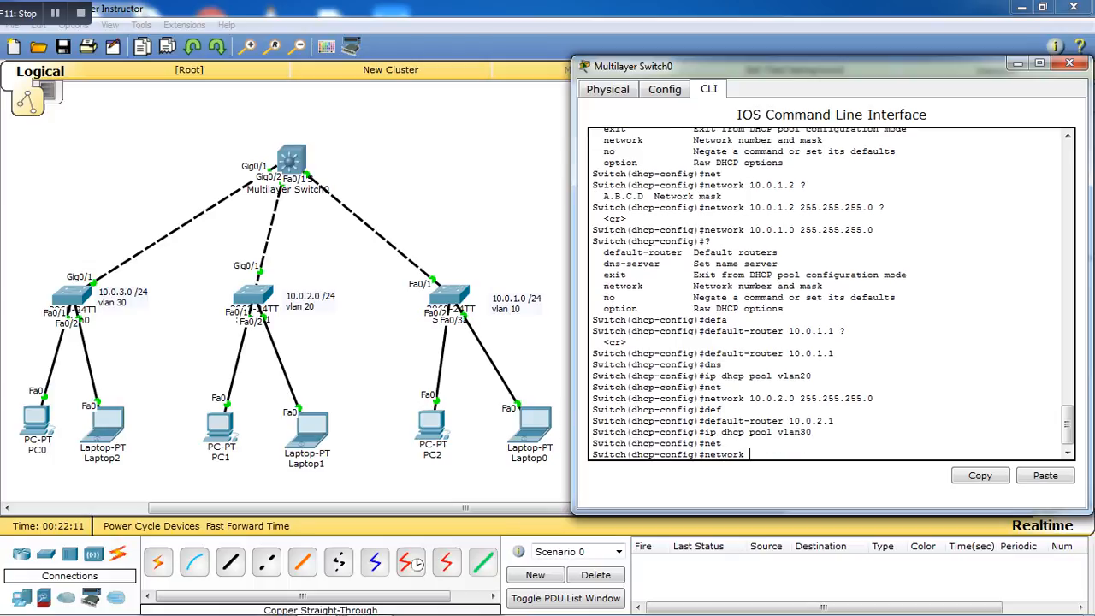
text(10.0.3.0 255.255.255.0)
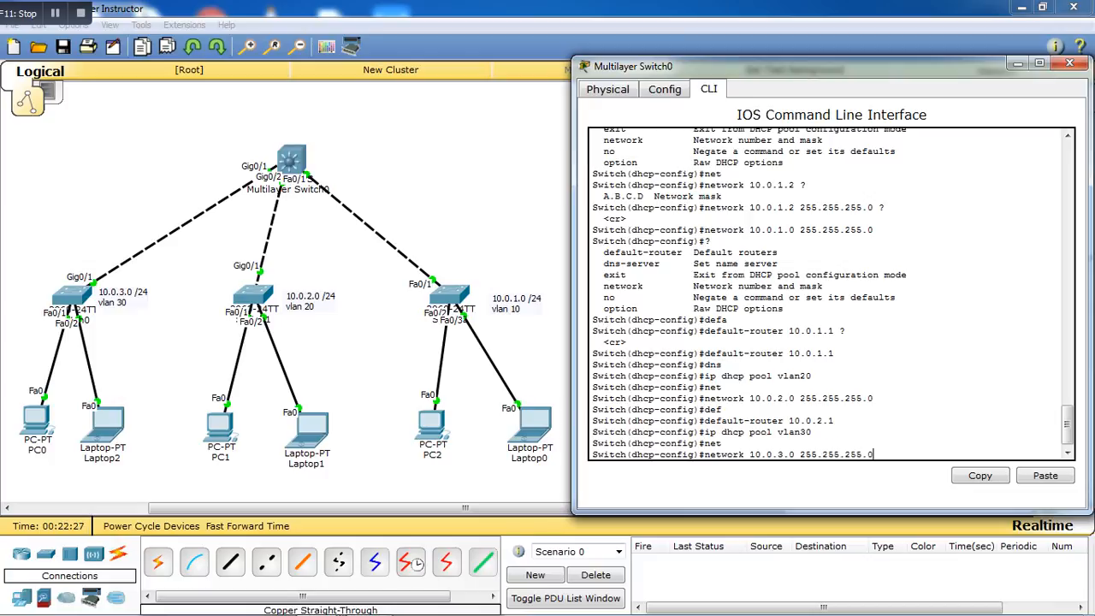
key(Return)
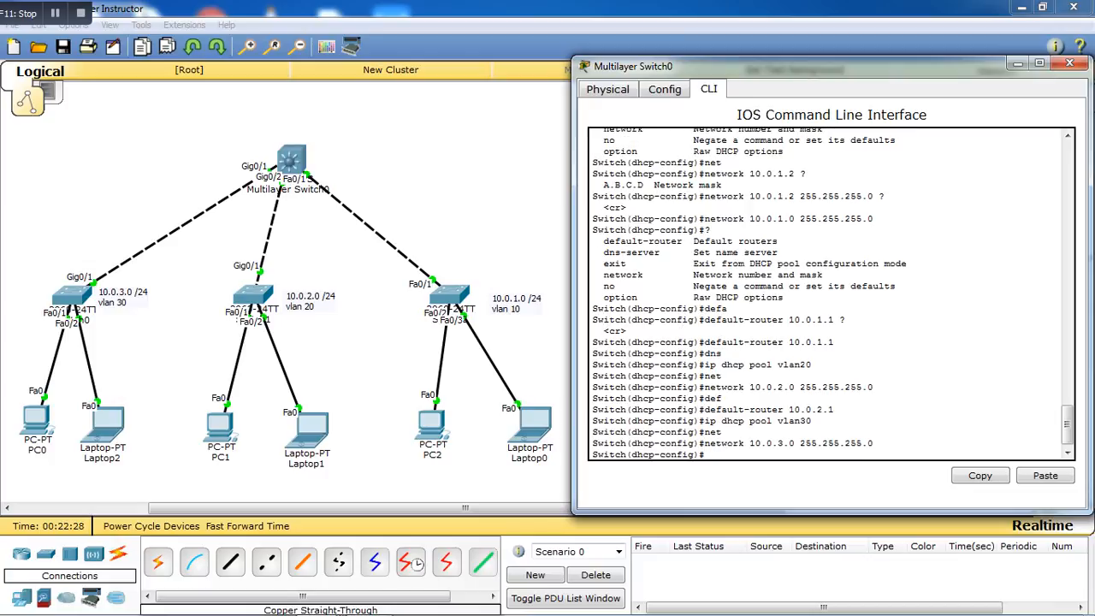
Set the vlan30 DHCP pool's default router to 10.0.3.1 and return to global configuration mode
text(def)
key(Tab)
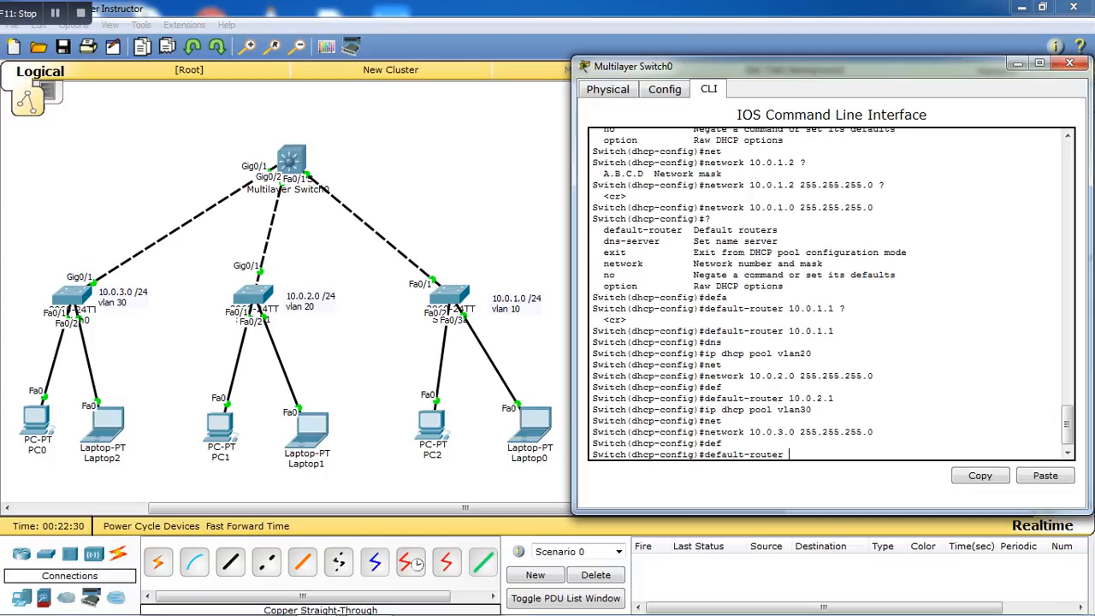
text(10.0.3.1)
key(Return)
text(ex)
key(Return)
key(Return)
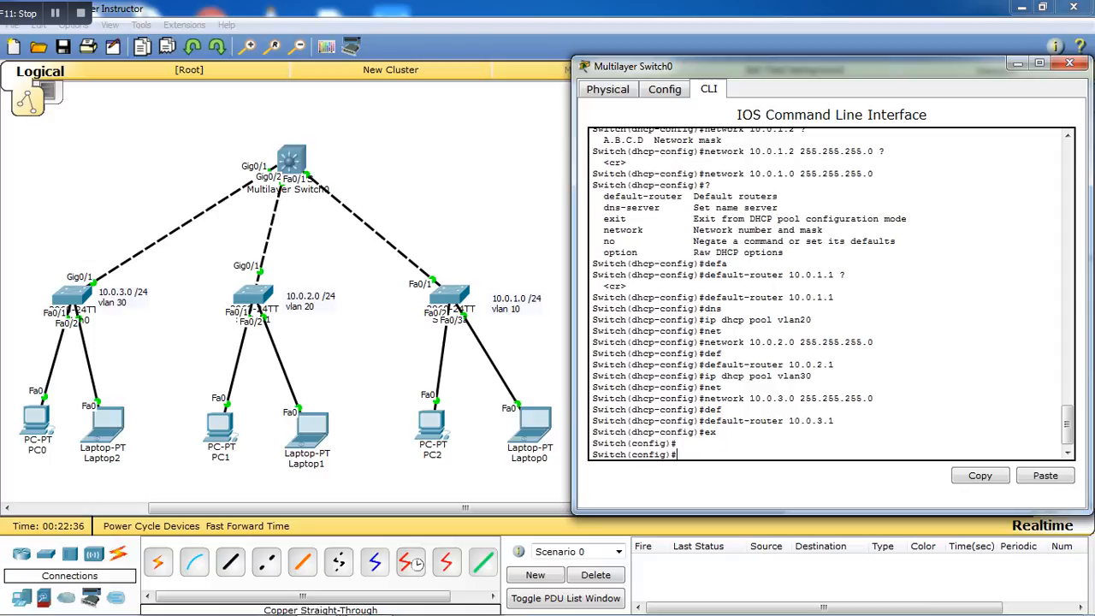
Exclude the address 10.0.1.1 from DHCP assignment on the multilayer switch
text(ip dhc)
key(Tab)
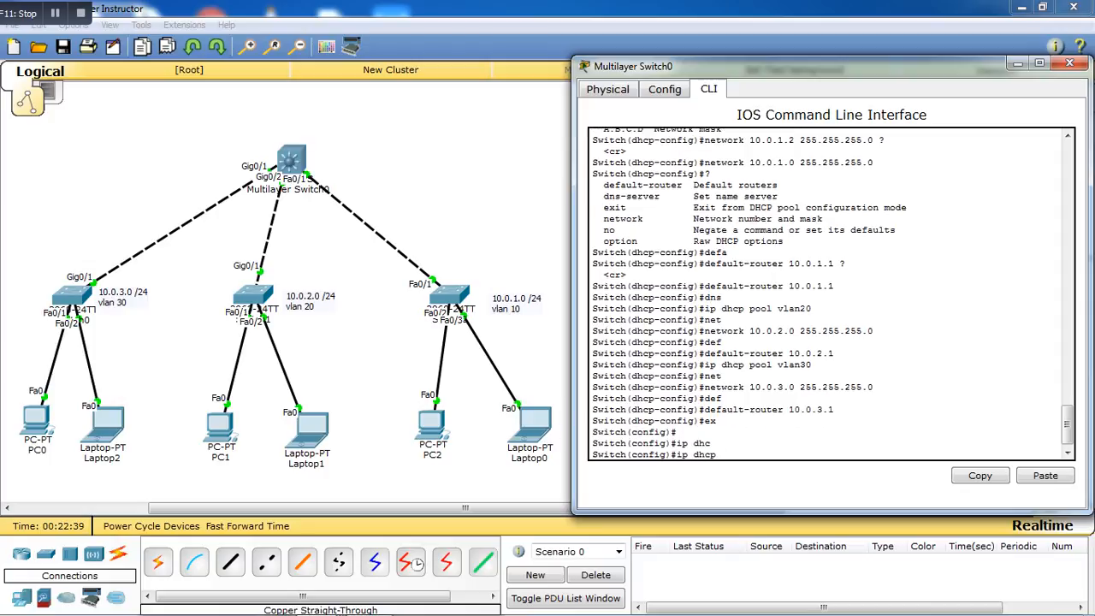
text(ex)
key(Tab)
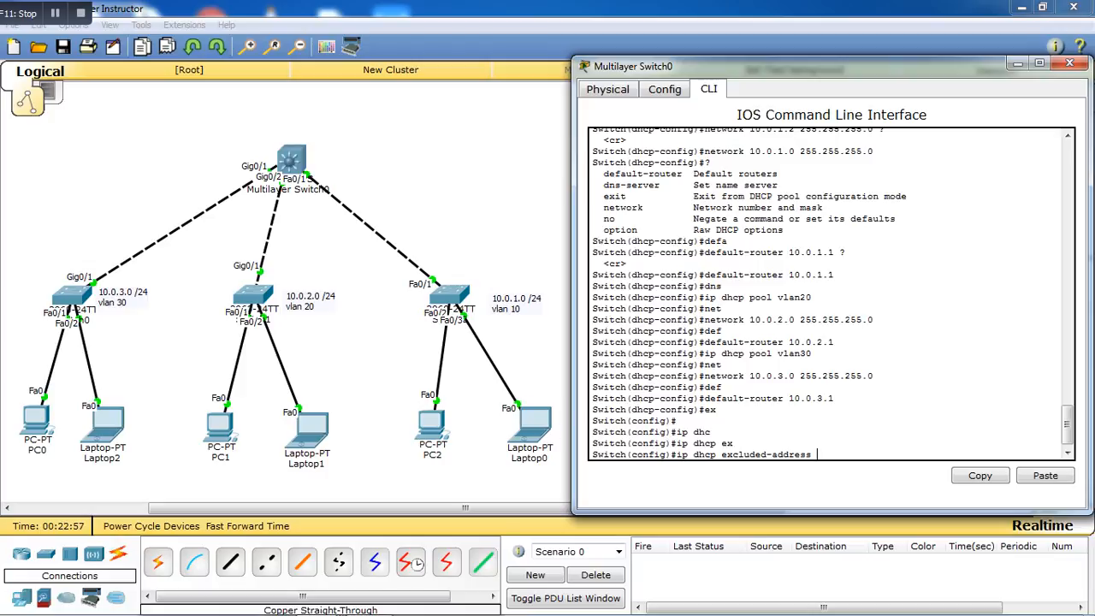
text(10.0.1.1)
key(Return)
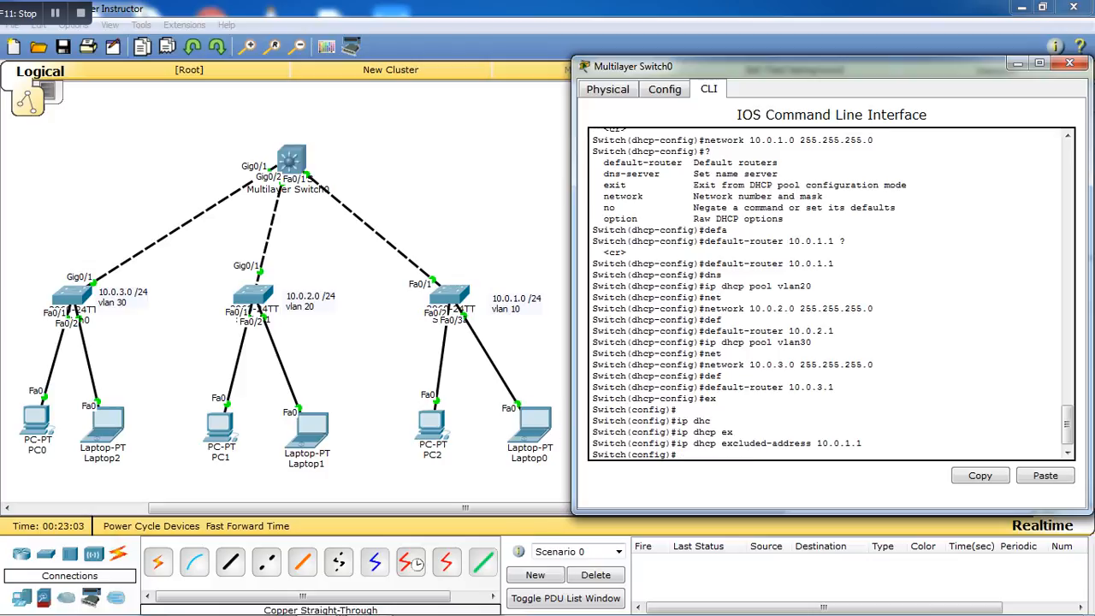
Exclude the address 10.0.2.1 from DHCP assignment on the multilayer switch
key(Up)
key(BackSpace)
key(BackSpace)
key(BackSpace)
key(BackSpace)
key(BackSpace)
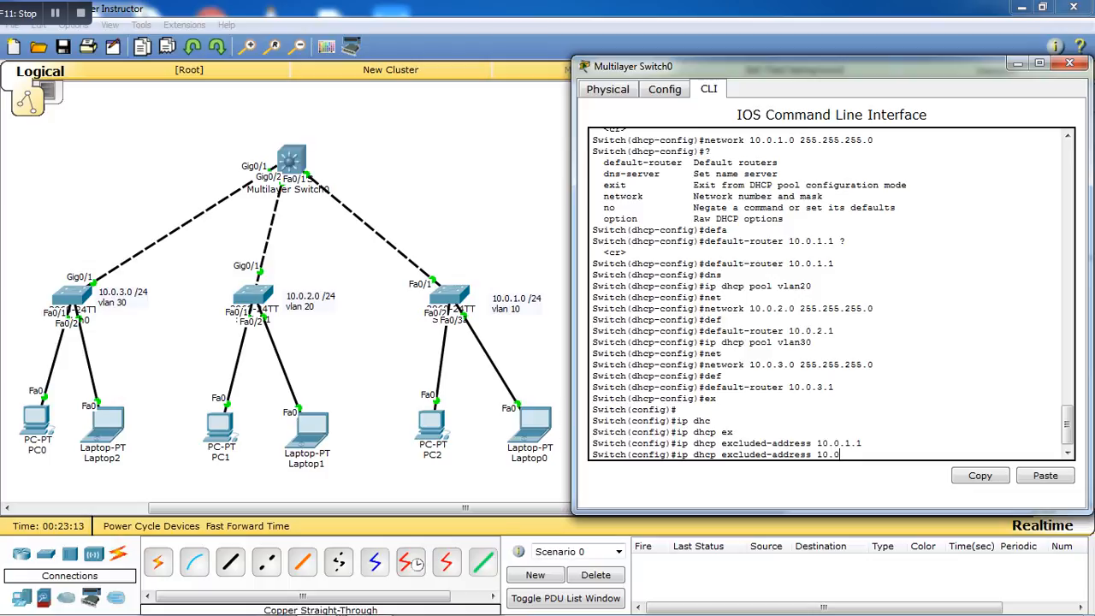
text(0.2.1)
key(Return)
Exclude the address 10.0.3.1 from DHCP assignment on the multilayer switch
key(Up)
key(BackSpace)
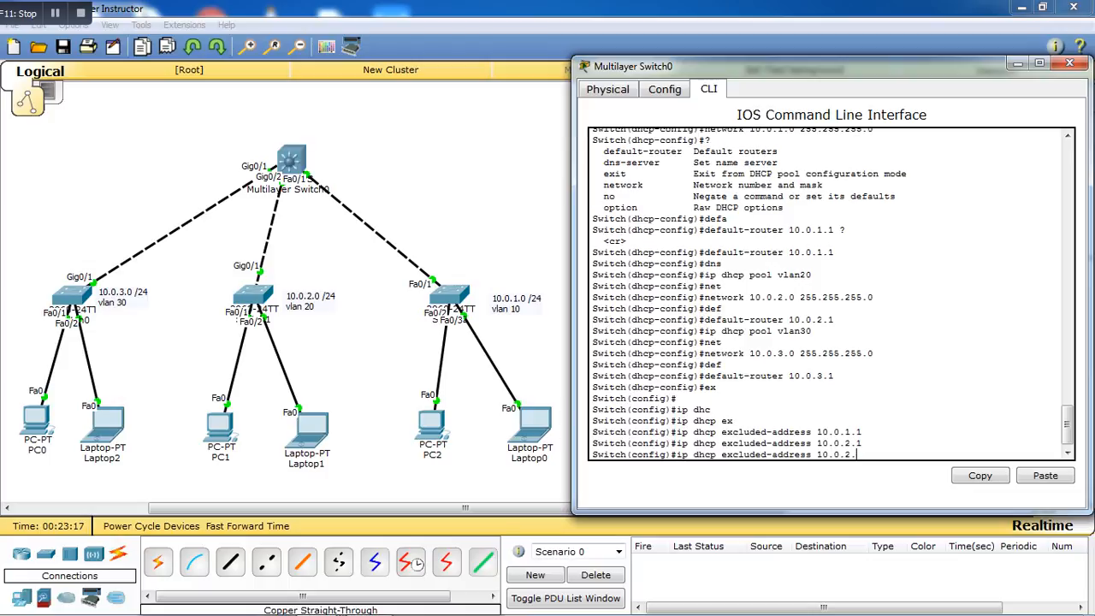
text(3.1)
key(Return)
key(Return)
key(Return)
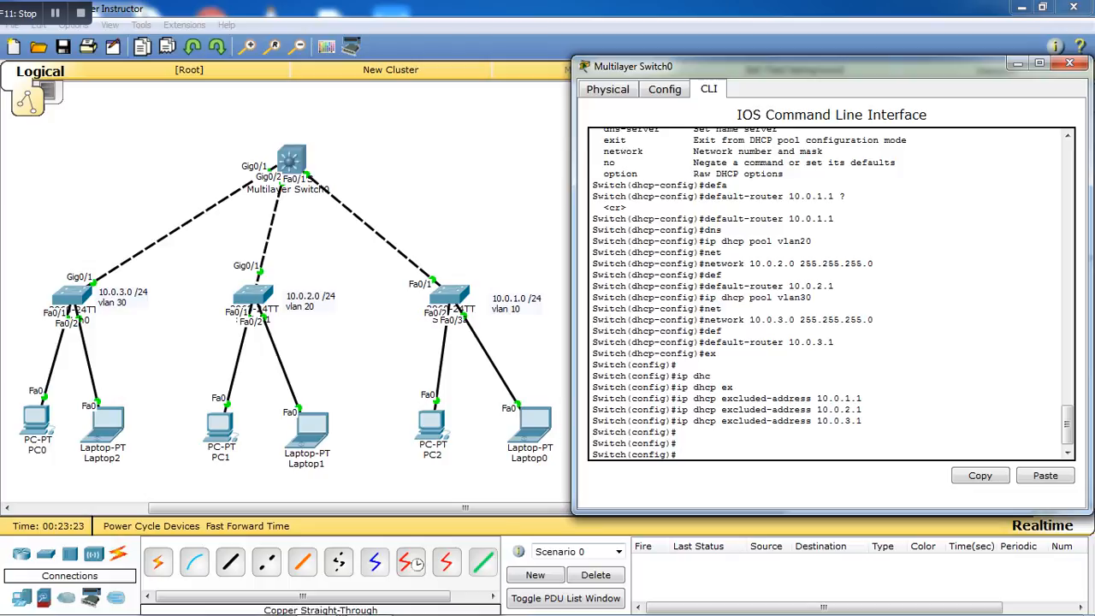
Return to privileged mode and look up the options of the show run command
key(ctrl+z)
key(Return)
key(Return)
text(s)
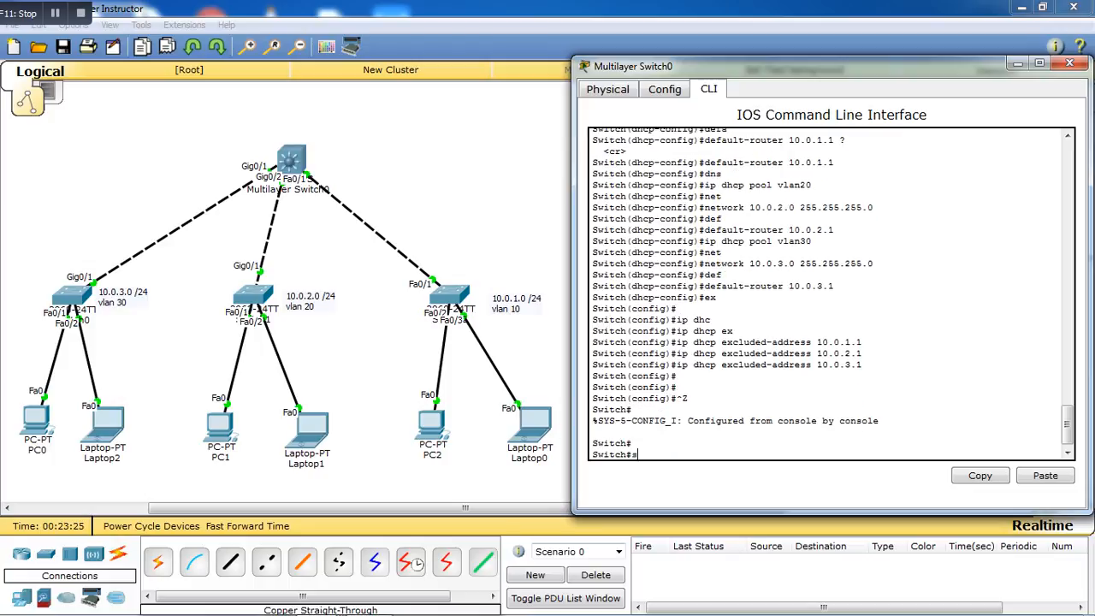
text(h run ?)
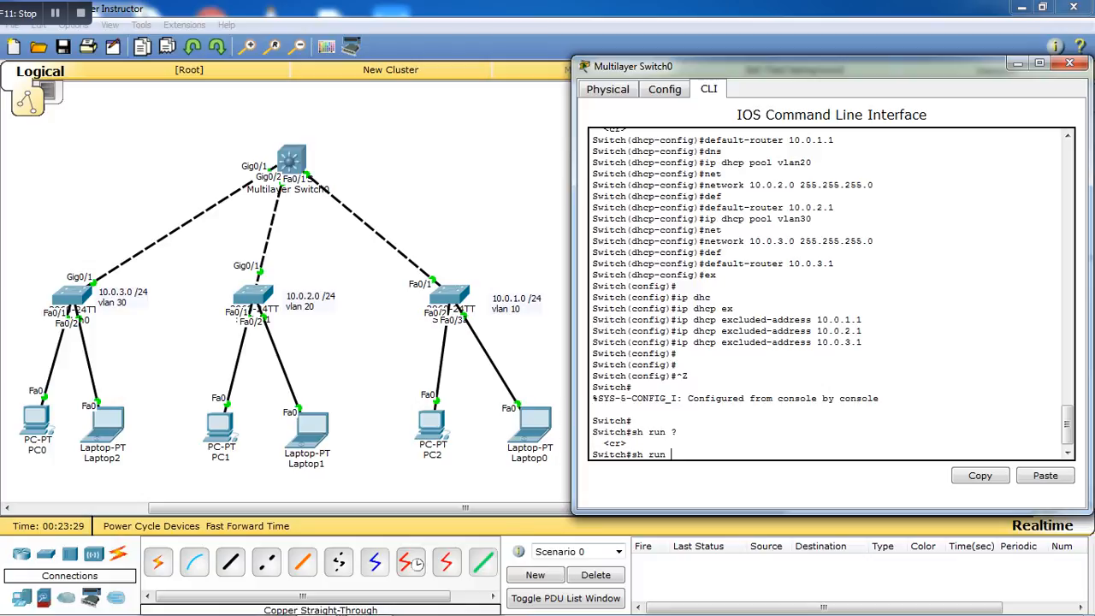
text(| In)
key(Tab)
key(BackSpace)
key(BackSpace)
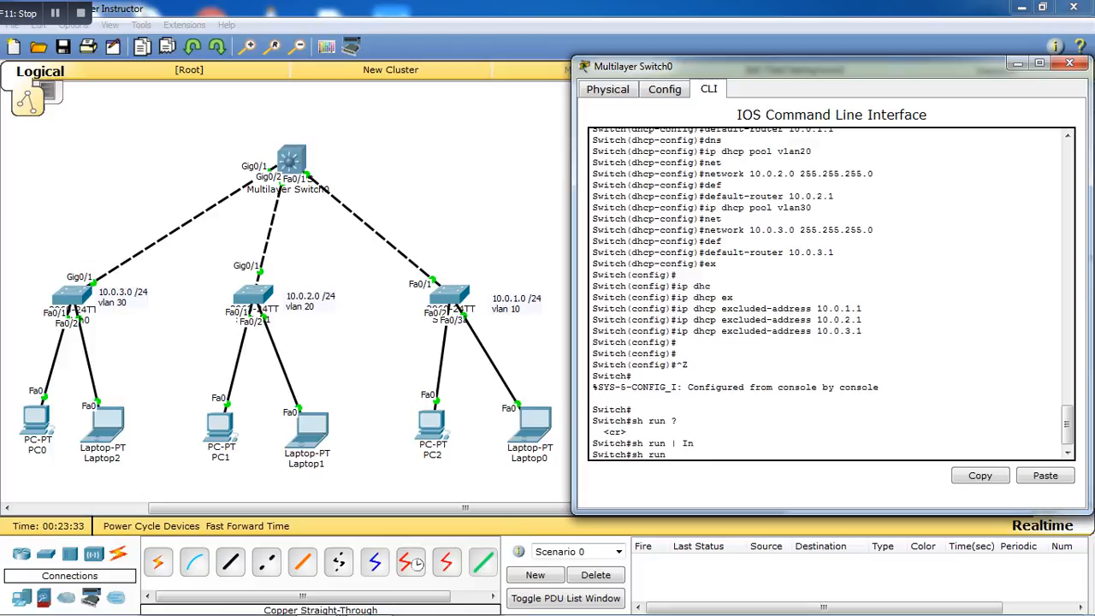
key(BackSpace)
key(BackSpace)
key(BackSpace)
key(BackSpace)
key(BackSpace)
key(BackSpace)
key(BackSpace)
Display the switch's running configuration and check the DHCP excluded addresses and the first pool entries
text(sh)
key(Tab)
text(r)
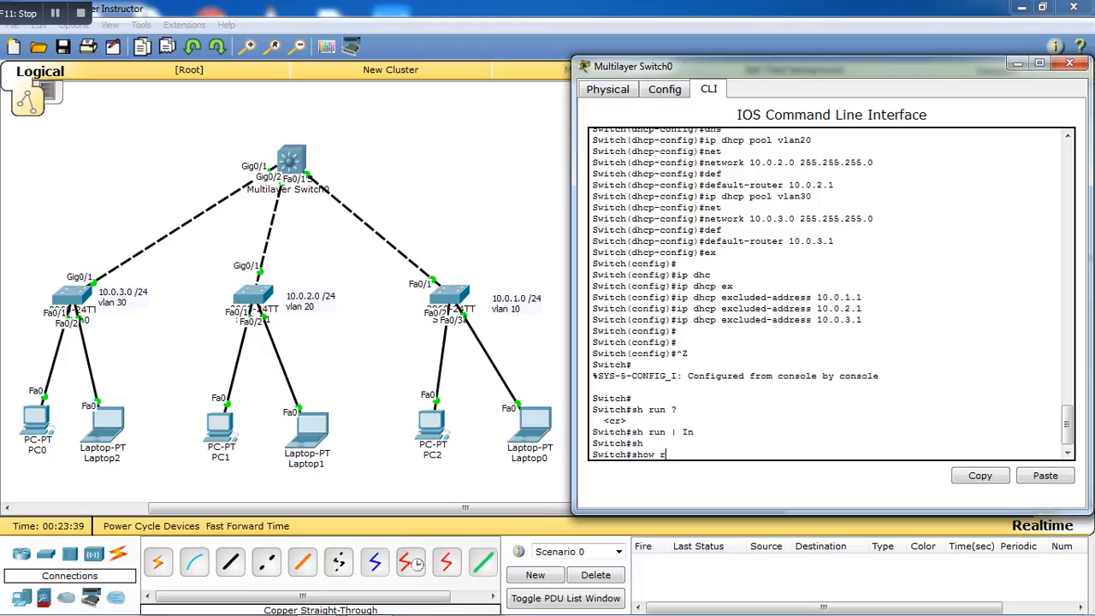
text(un)
key(Return)
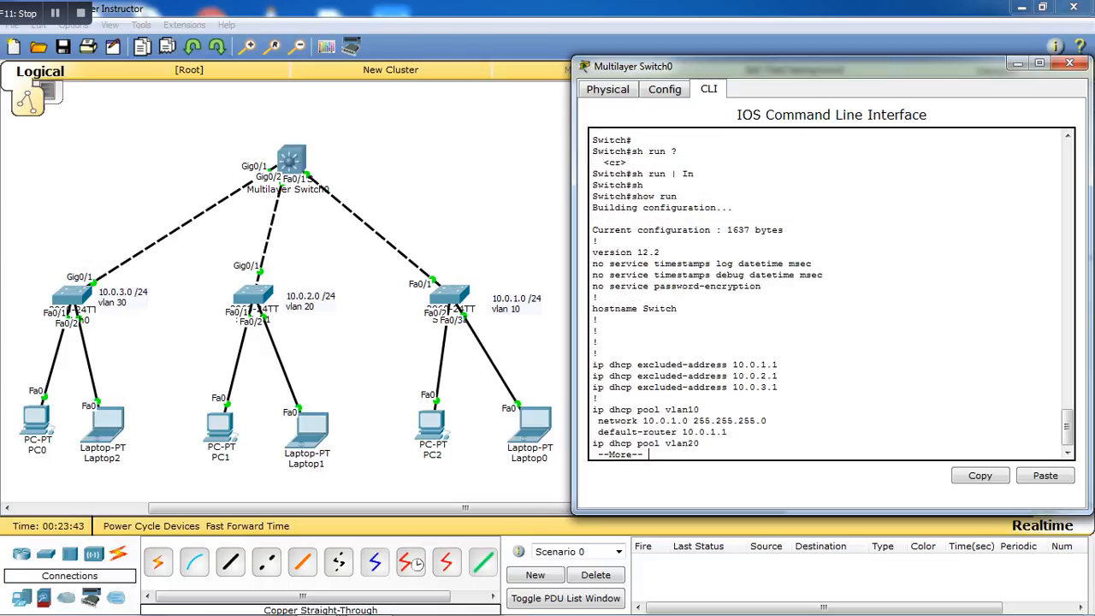
drag(778, 388, 599, 352)
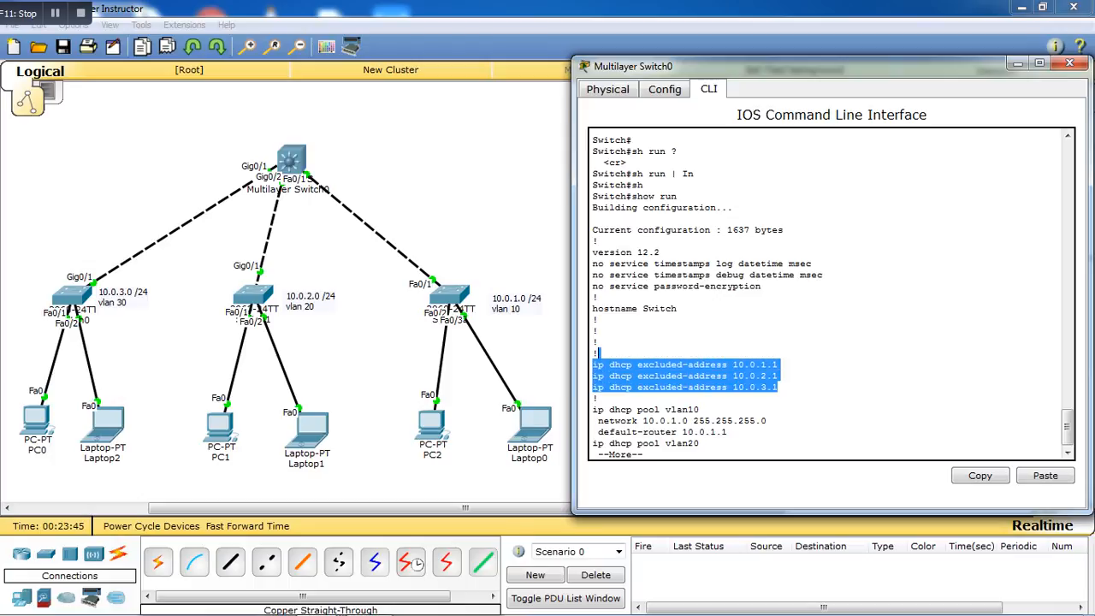
click(767, 375)
key(Return)
key(Return)
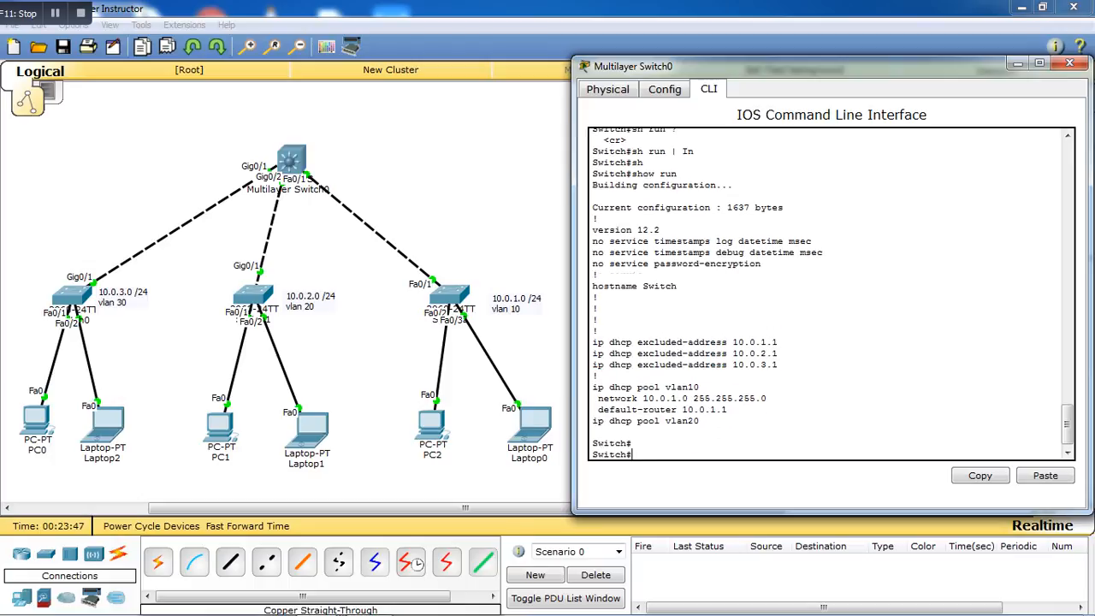
Write the configure terminal command at the multilayer switch's privileged prompt
text(conf)
key(Tab)
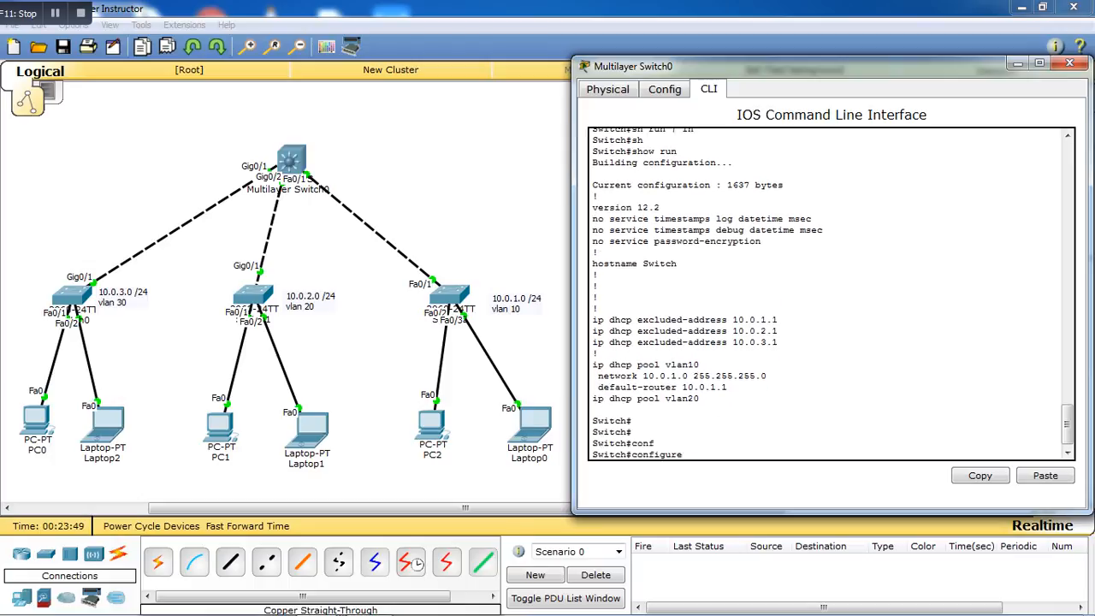
text(t)
key(Tab)
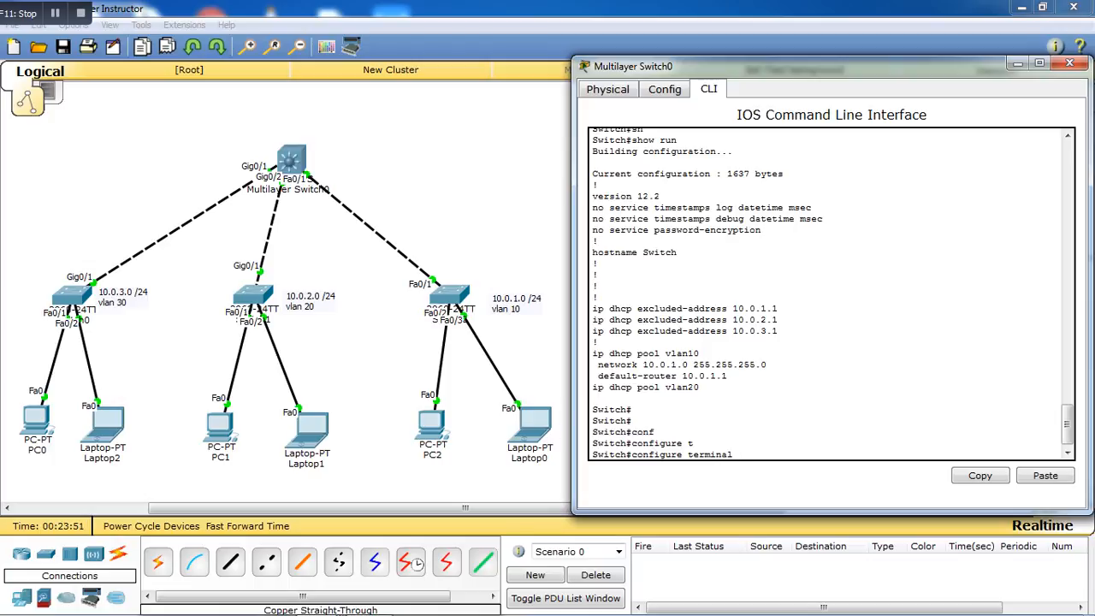
Try twice to obtain PC2's IPv4 configuration through DHCP, returning it to static addressing each time
click(432, 423)
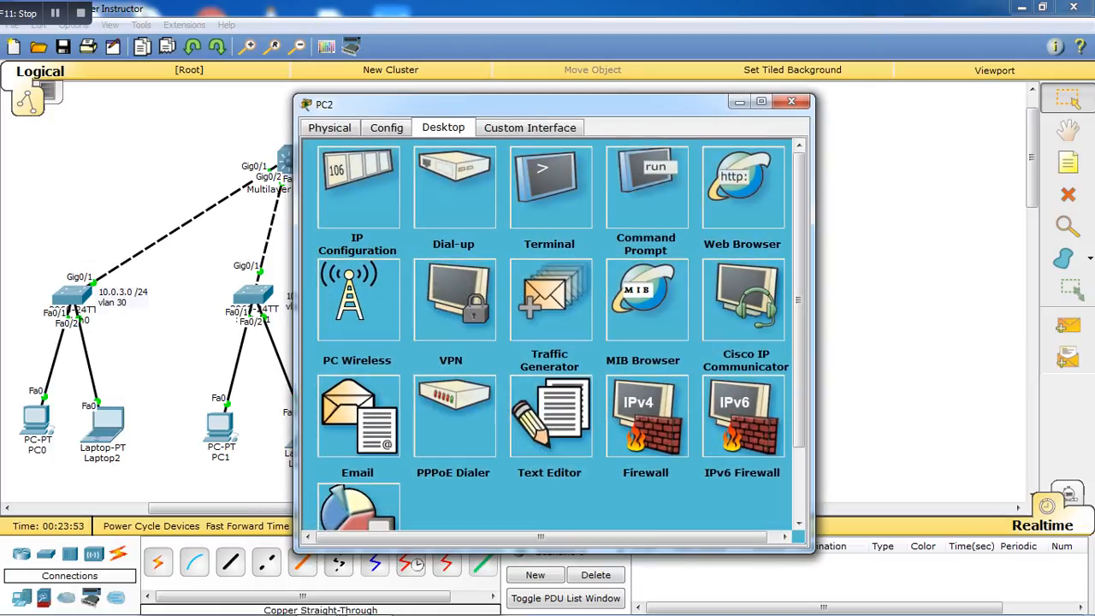
click(352, 195)
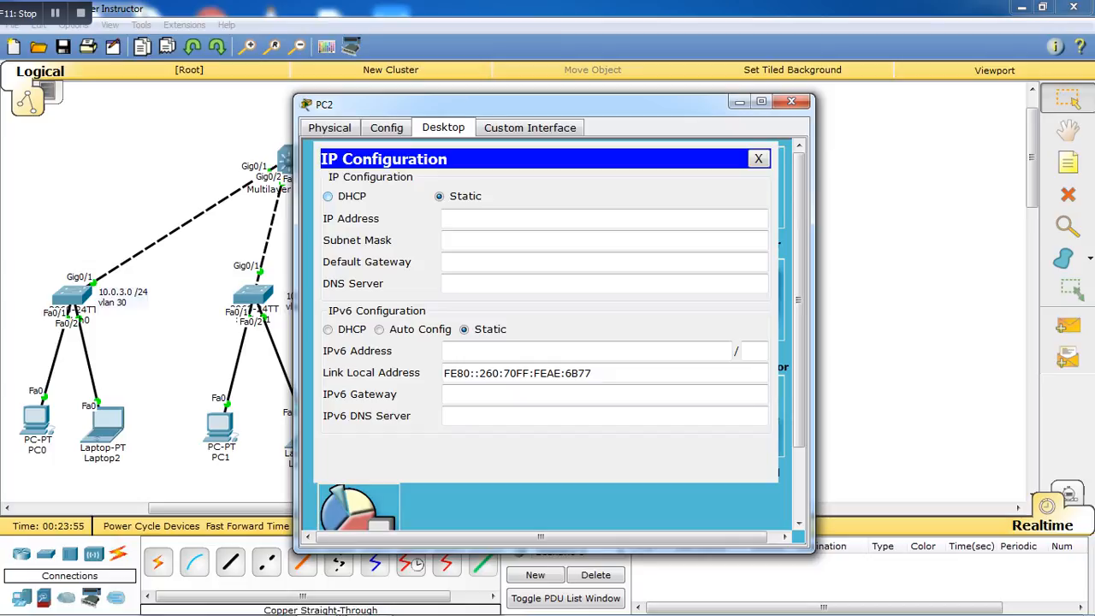
click(328, 196)
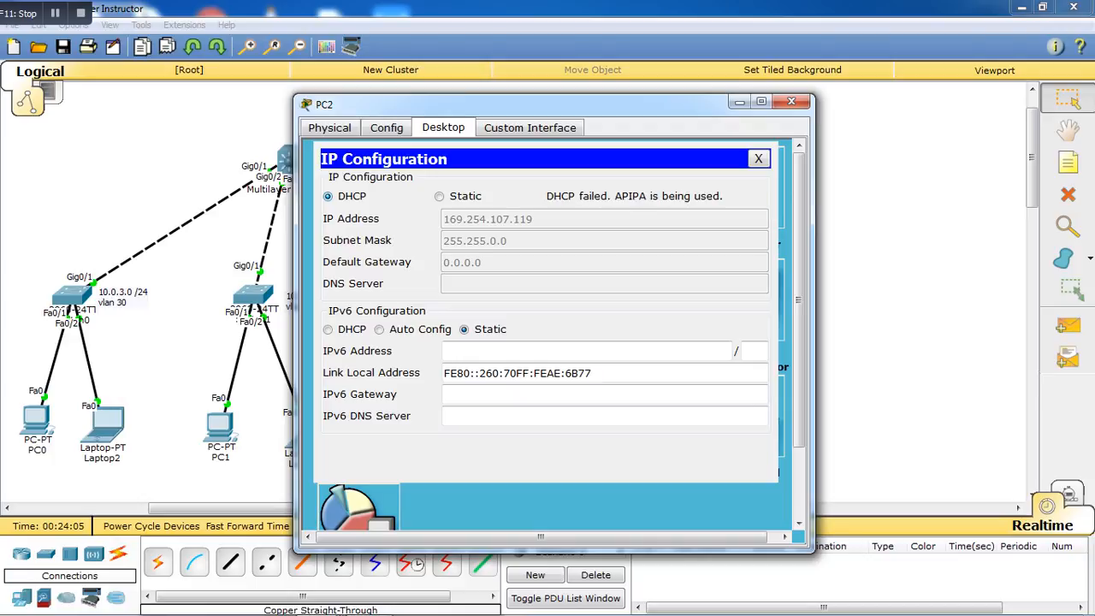
click(439, 196)
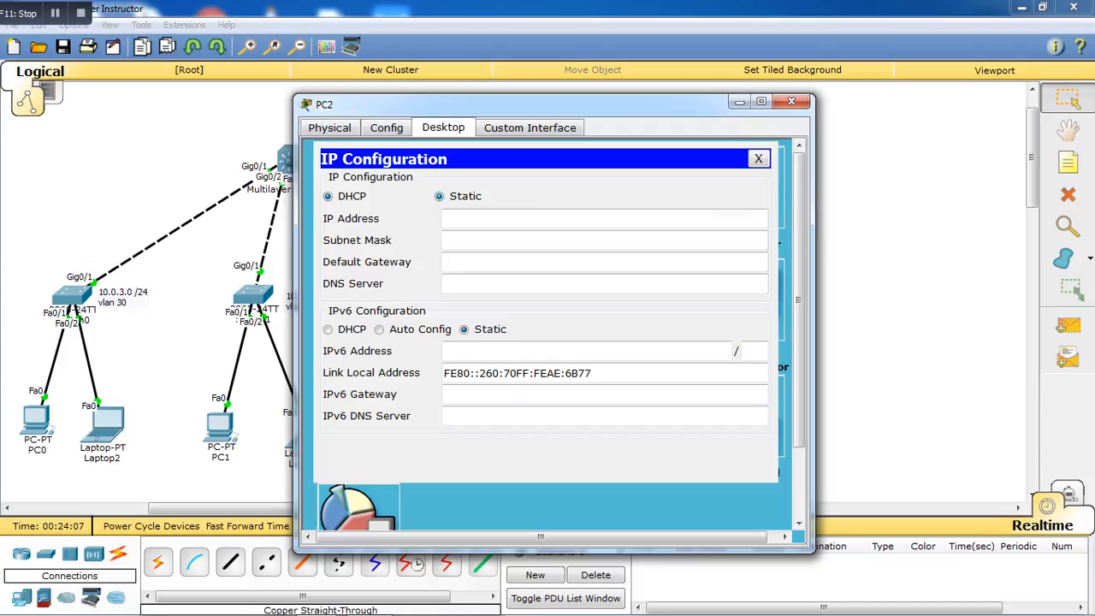
click(327, 195)
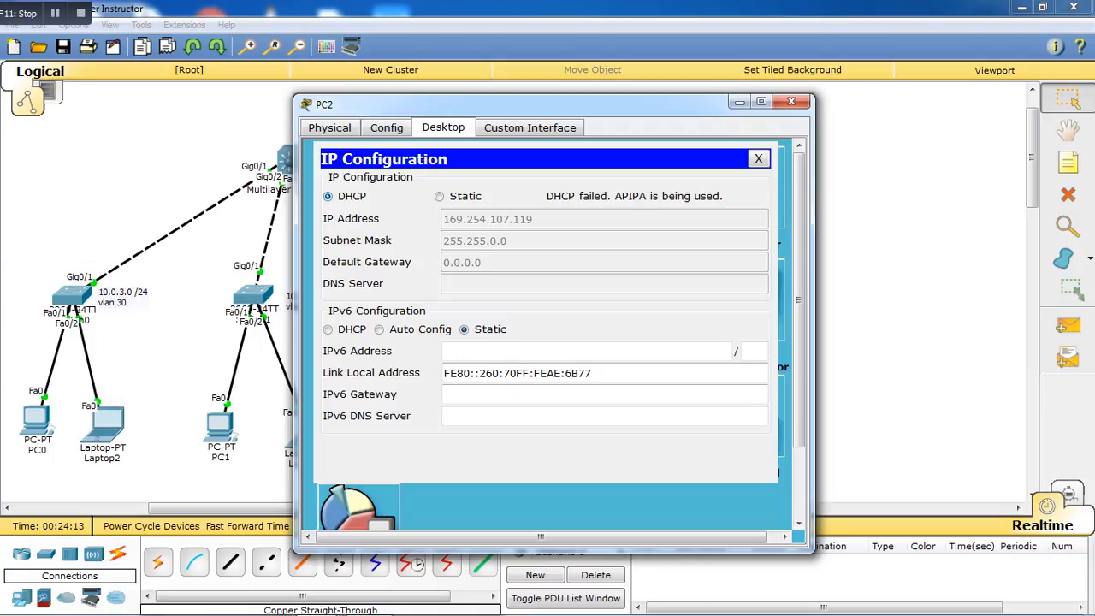
click(439, 196)
Enter global configuration mode on the multilayer switch and enable IP routing with the ip routing command
key(alt+Tab)
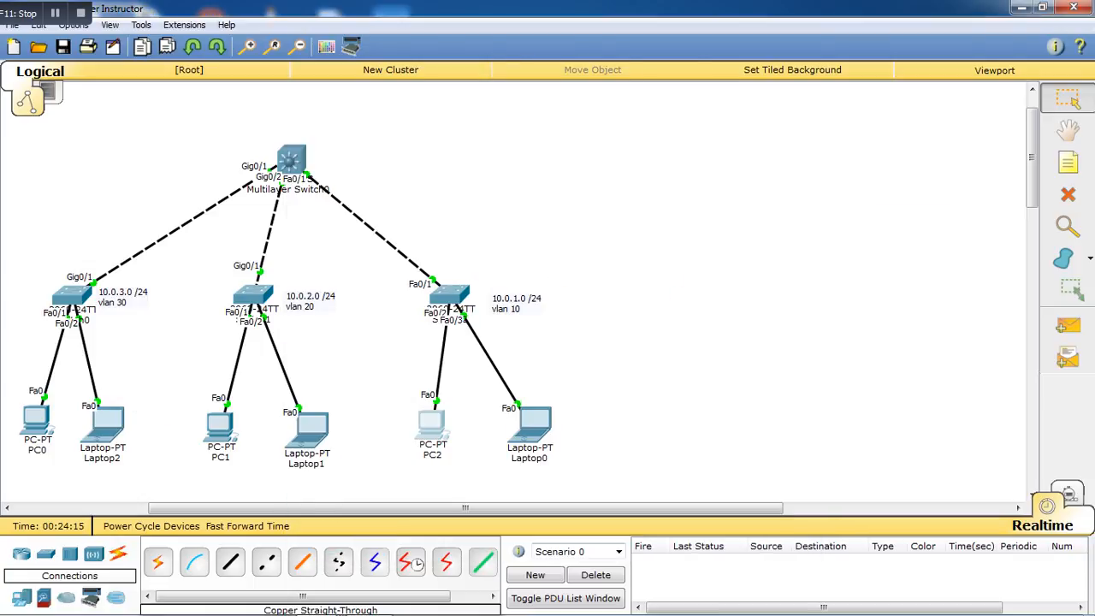
key(alt+Tab)
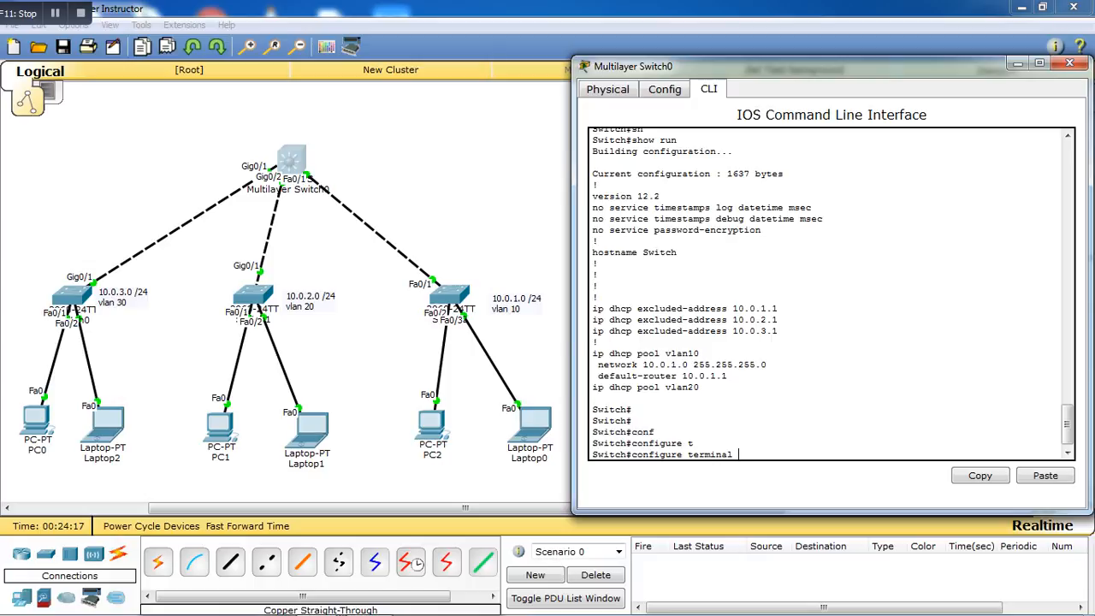
key(Return)
text(ip routing)
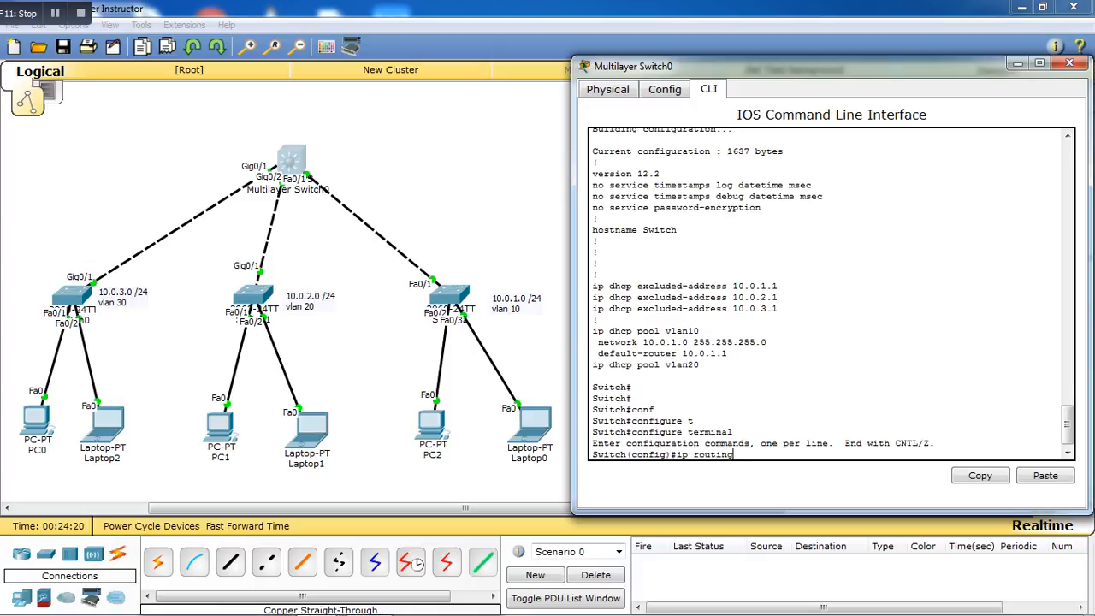
key(Return)
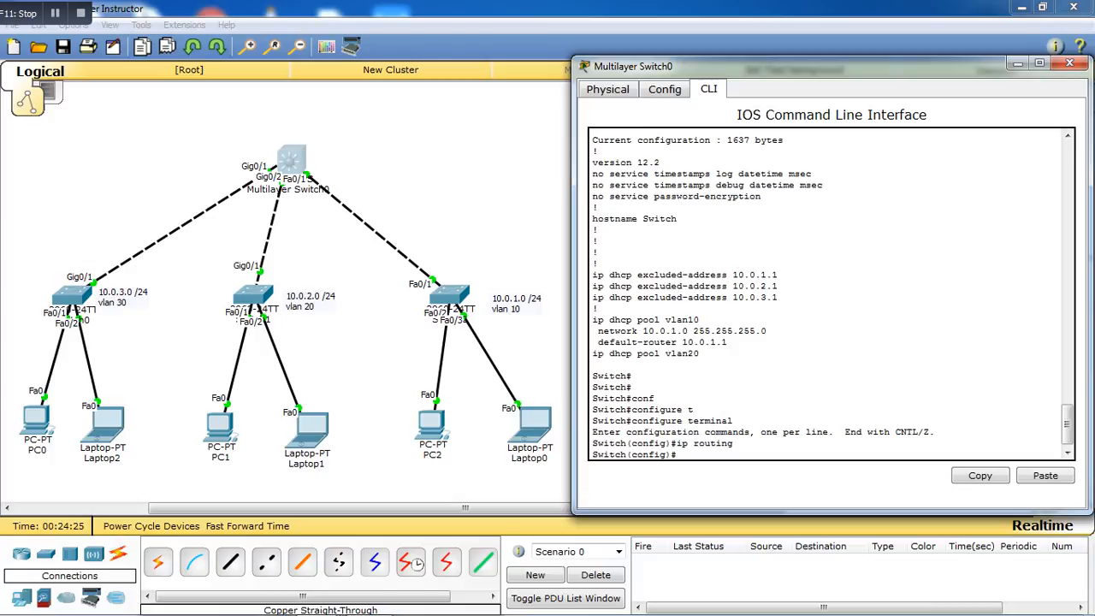
Try again to obtain PC2's IPv4 configuration through DHCP, and close its device window
click(431, 424)
click(328, 197)
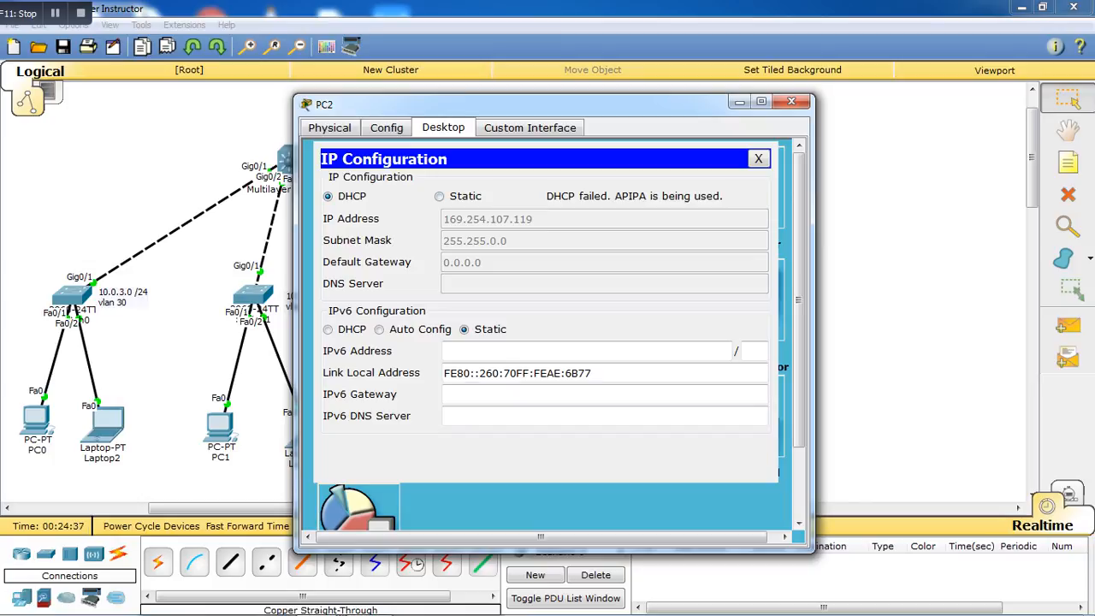
click(791, 102)
Set Laptop0's IPv4 configuration to DHCP and put its device window away
click(532, 423)
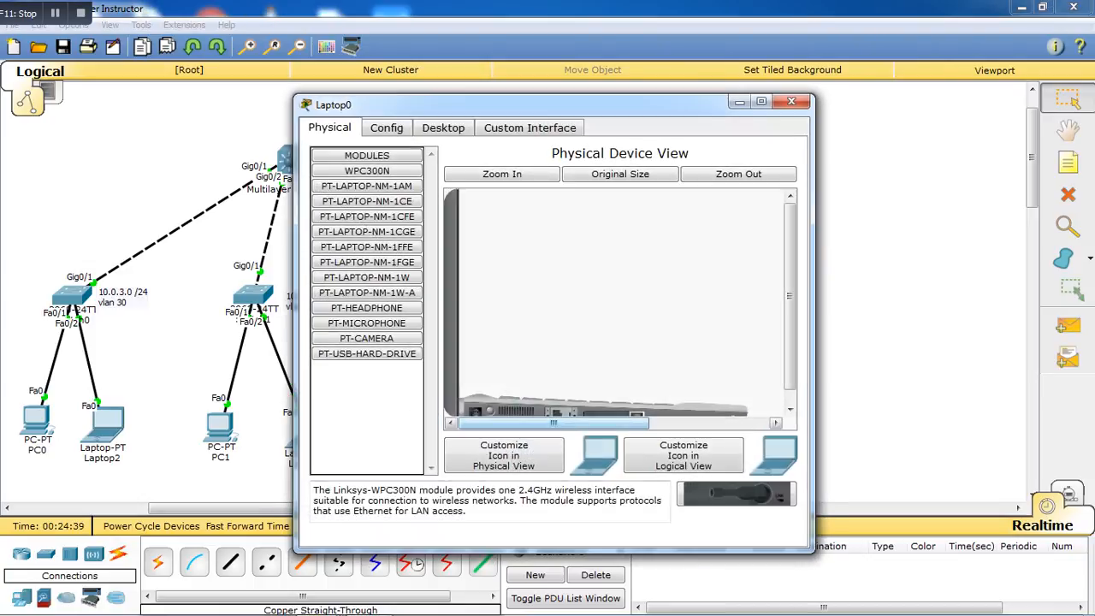
click(443, 127)
click(357, 188)
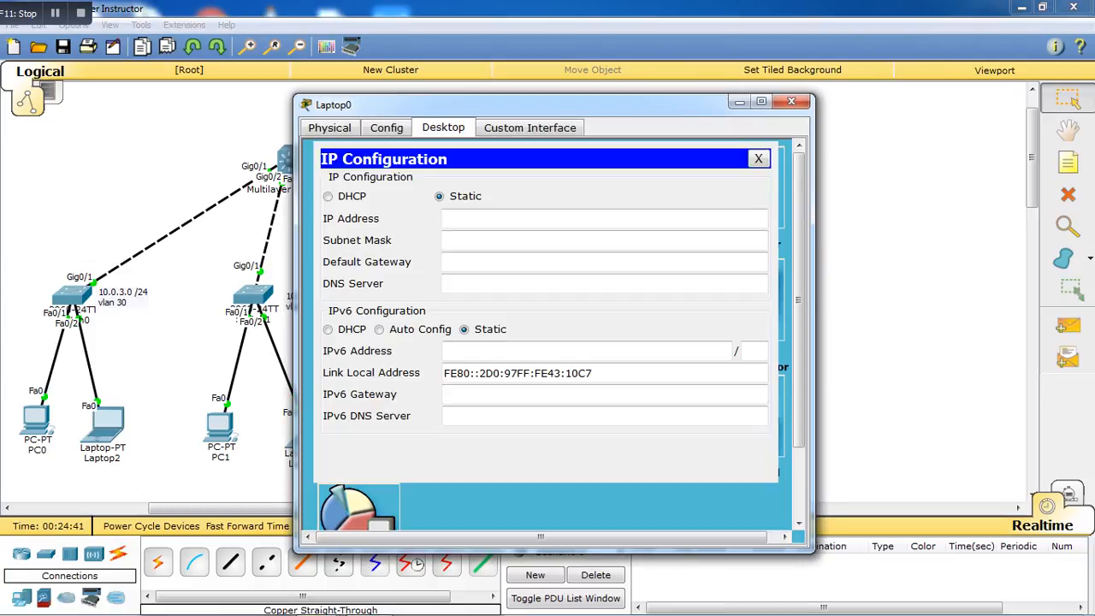
click(329, 197)
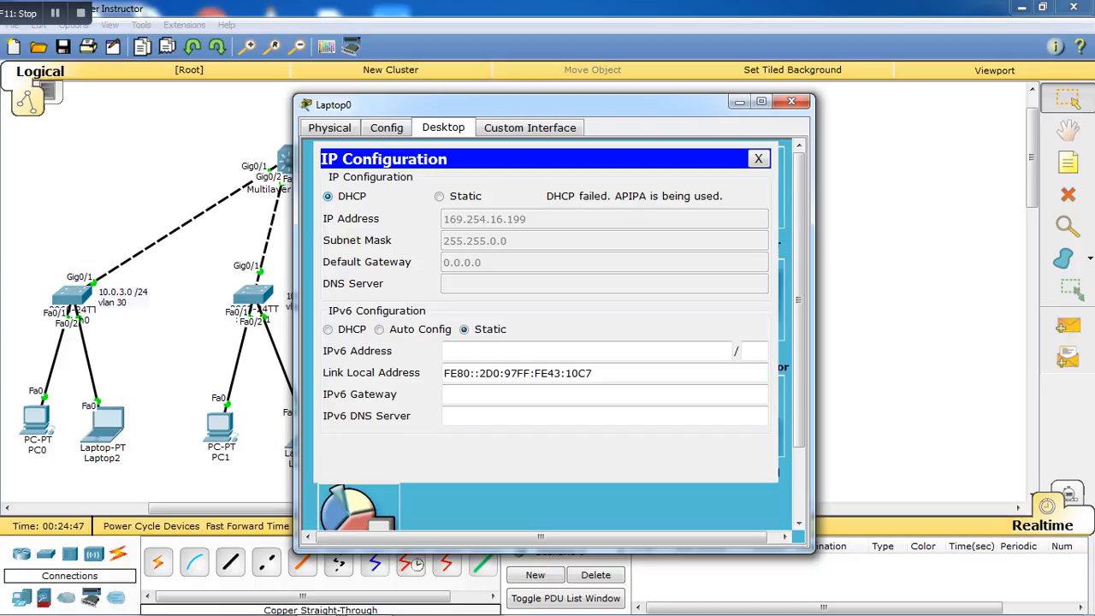
click(758, 158)
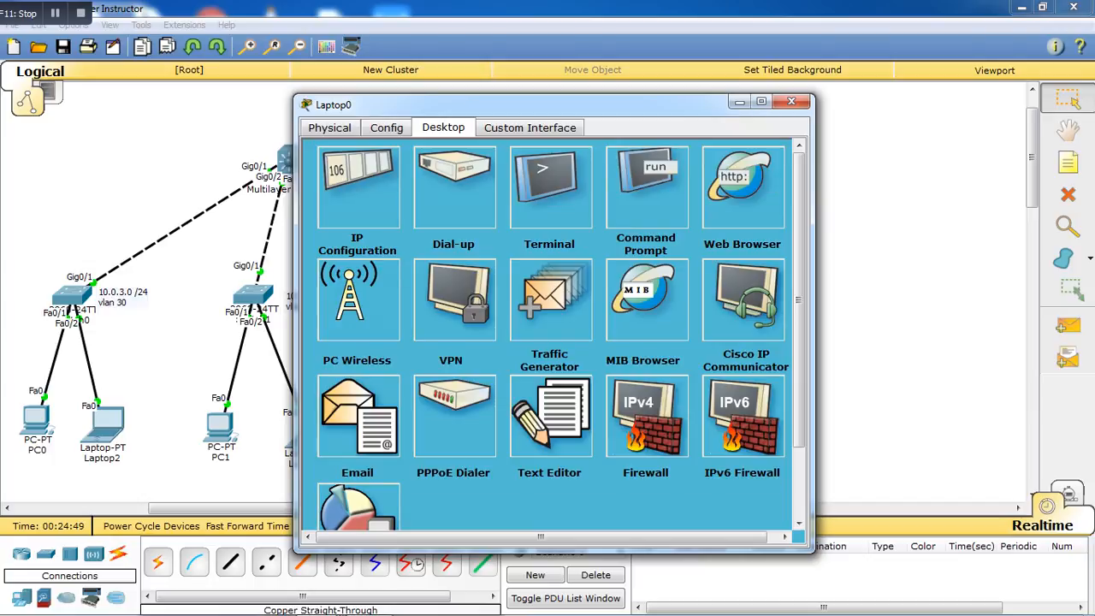
click(740, 102)
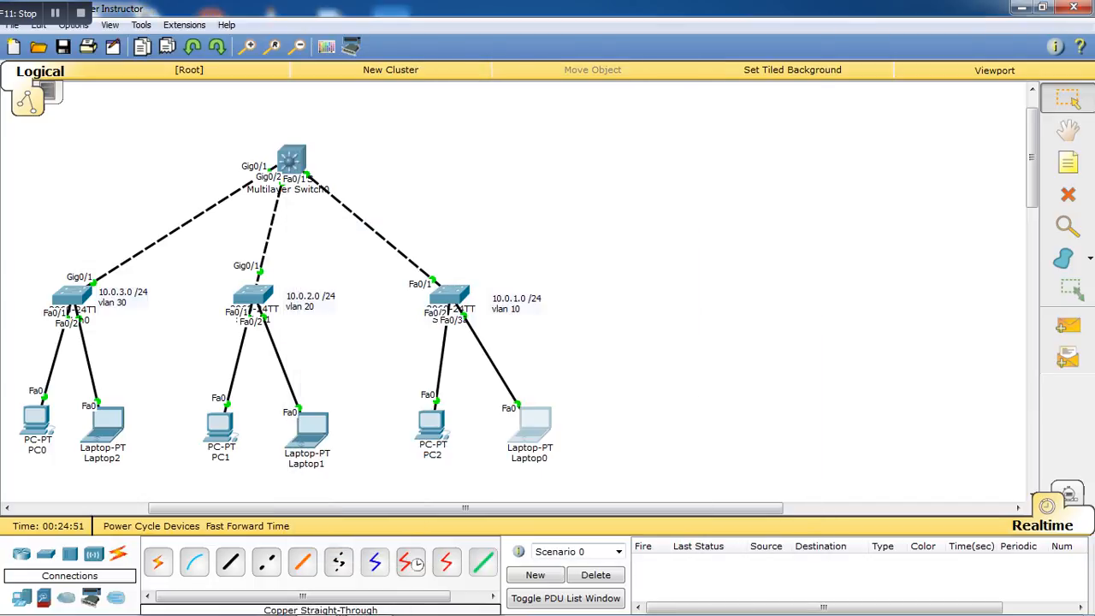
Enter the VLAN 10 interface on the multilayer switch and enable it with no shut
mouse_move(291, 163)
key(alt+Tab)
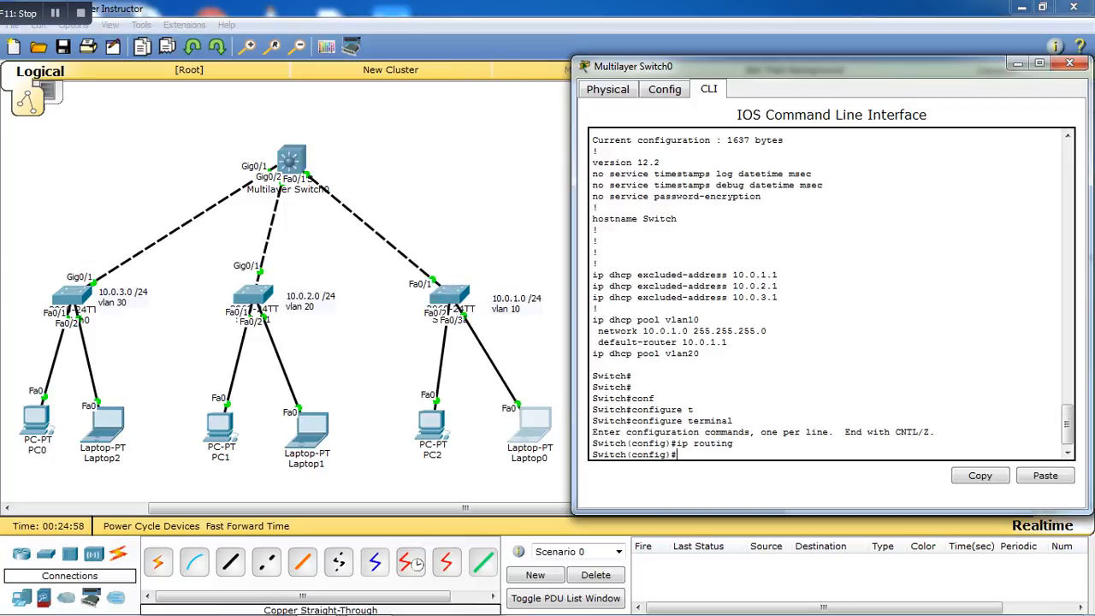
key(alt+Tab)
key(alt+Tab)
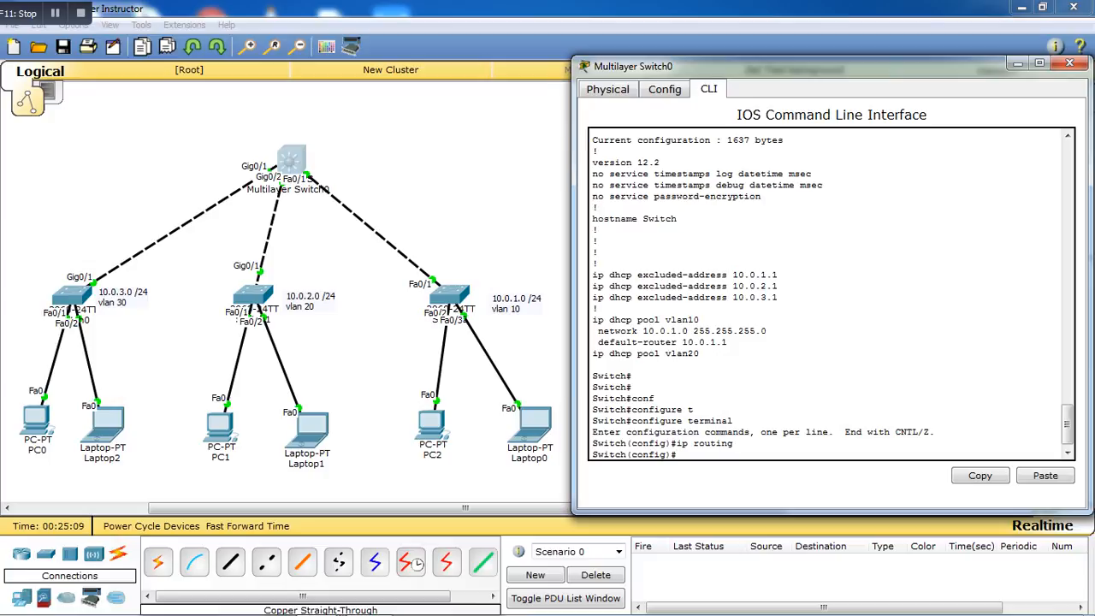
text(int vlan 10)
key(Return)
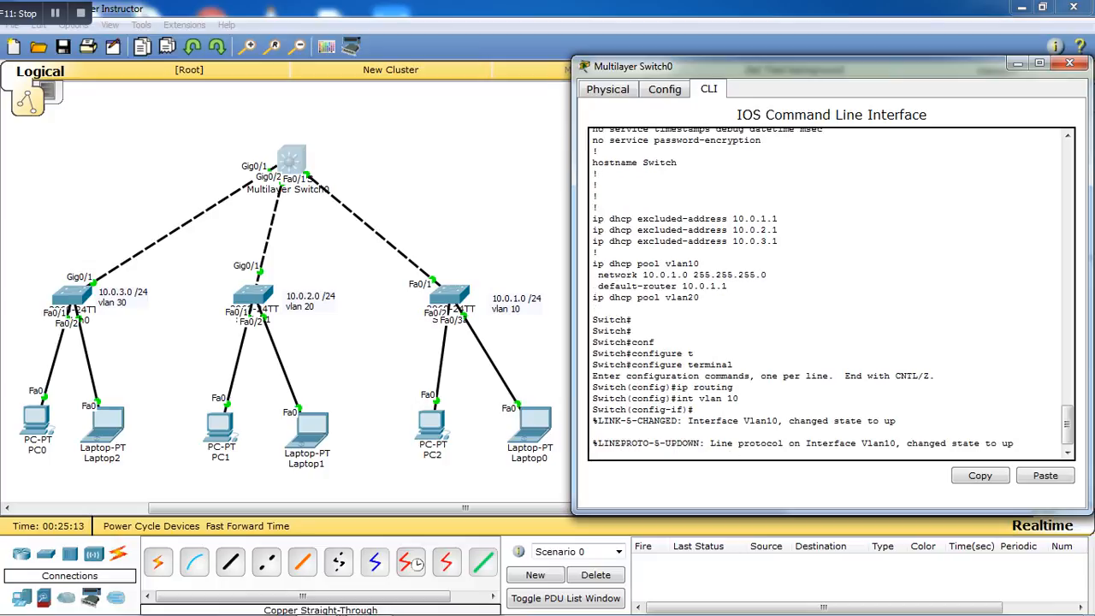
key(Return)
text(no shu)
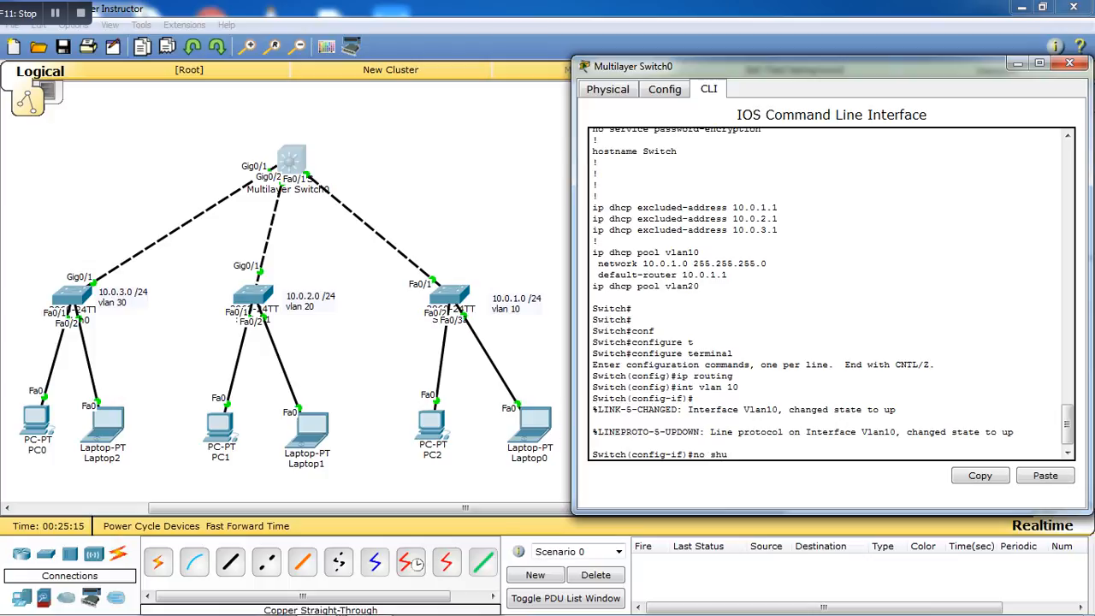
text(t)
key(Return)
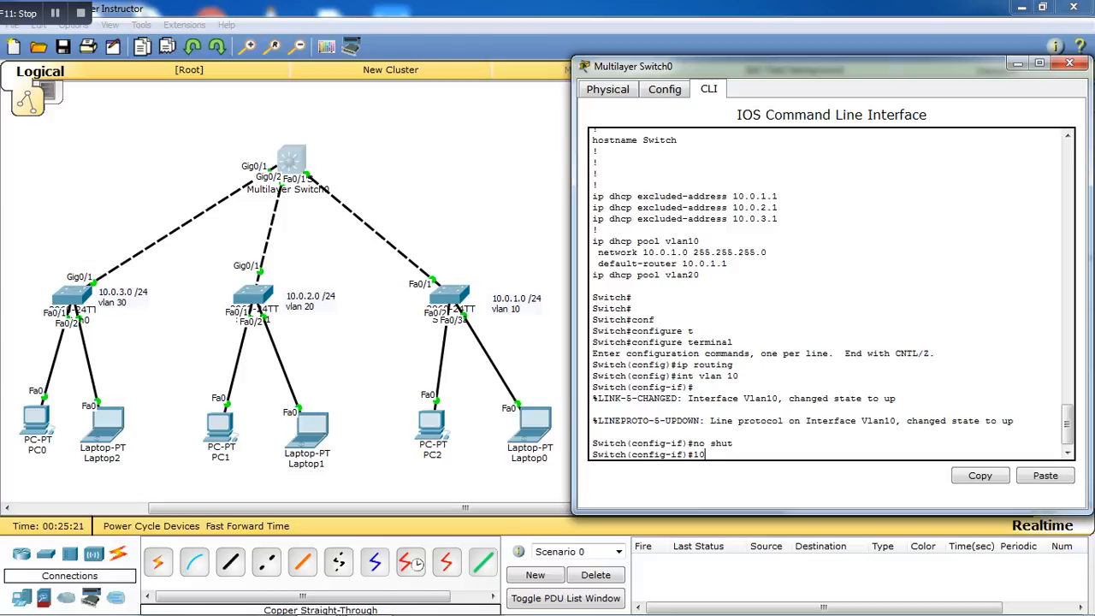
Assign IP address 10.0.1.1 with mask 255.255.255.0 to the VLAN 10 interface and list the available interface commands
text(ip add)
key(Tab)
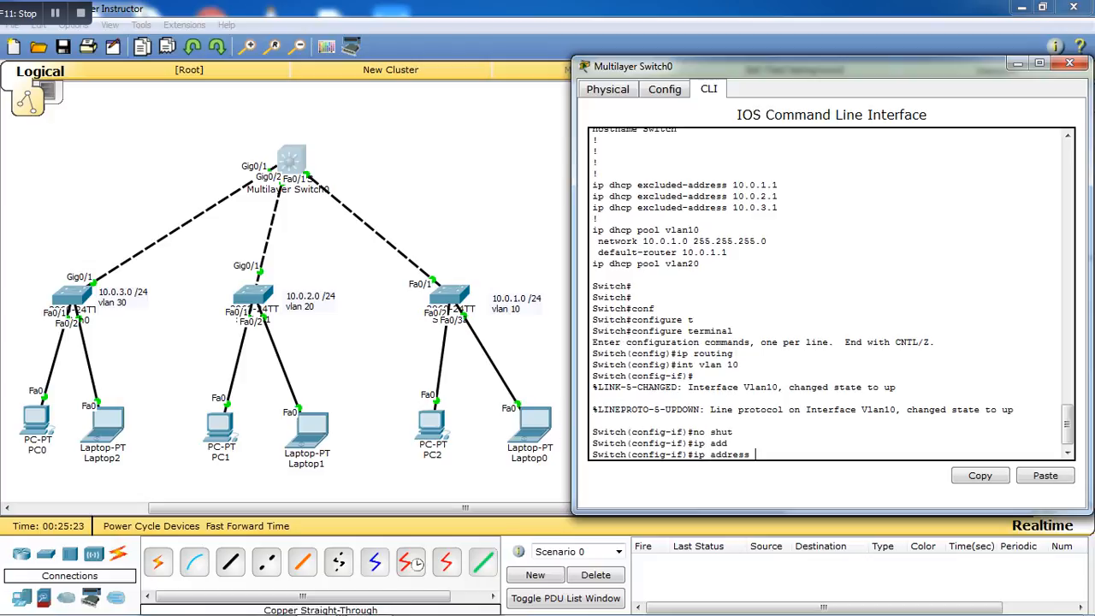
text(10.0.1.1 255.255.255.0 ?)
key(Return)
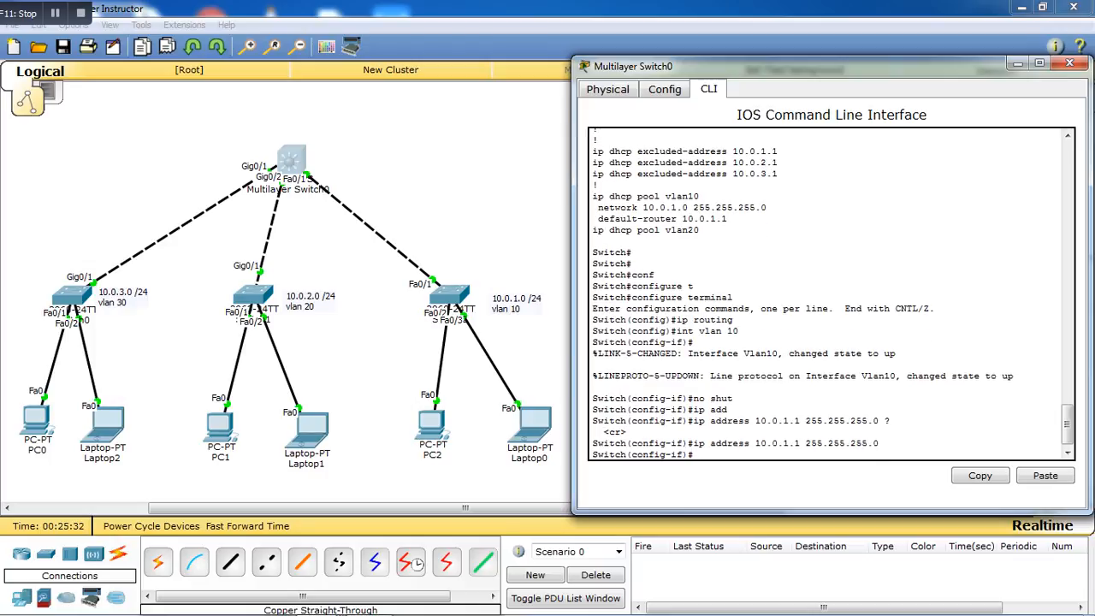
text(?)
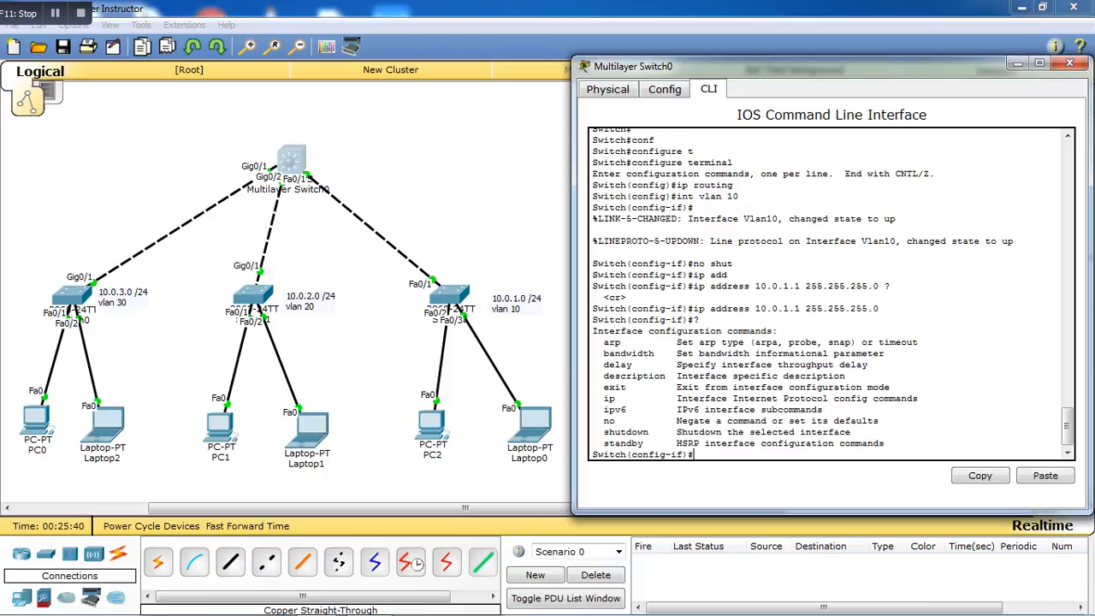
key(Return)
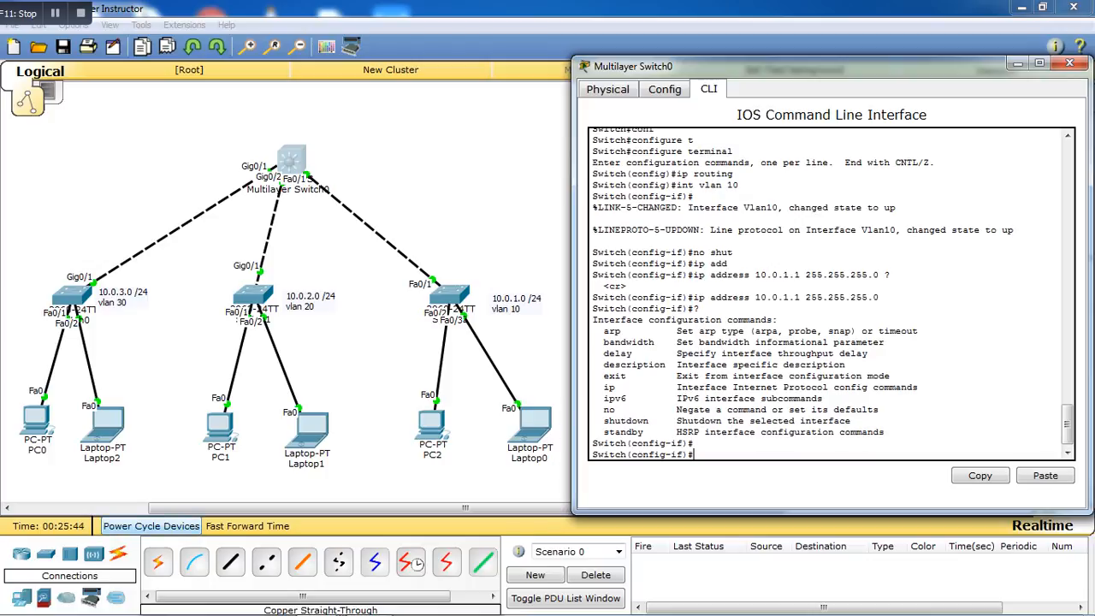
Enable the VLAN 20 interface with no shut and assign it IP address 10.0.2.1 with mask 255.255.255.0
text(int vlan 20)
key(Return)
text(no)
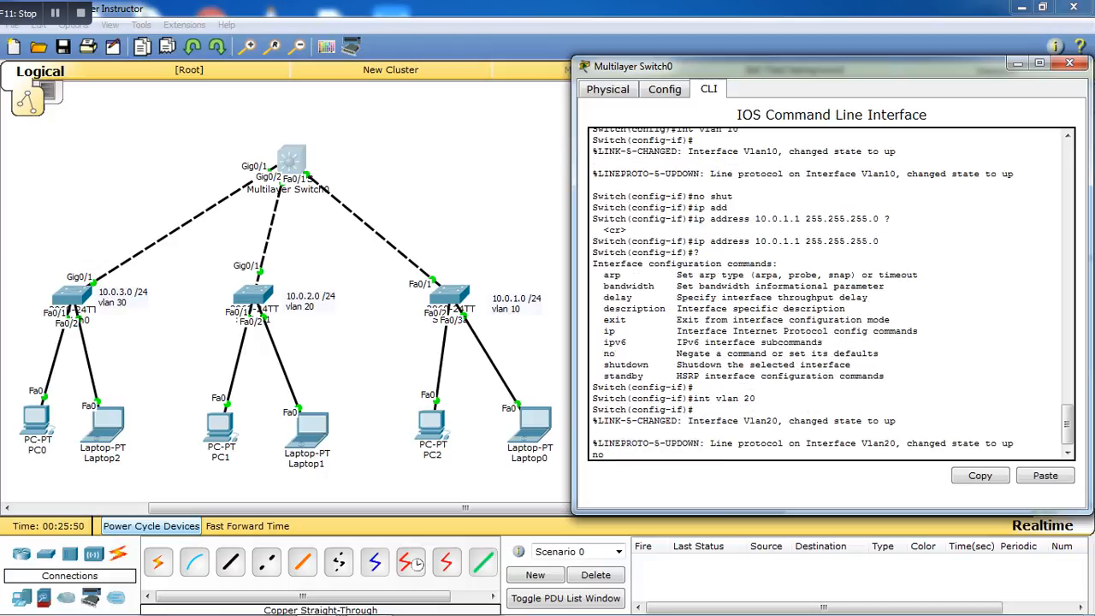
text( shut)
key(Return)
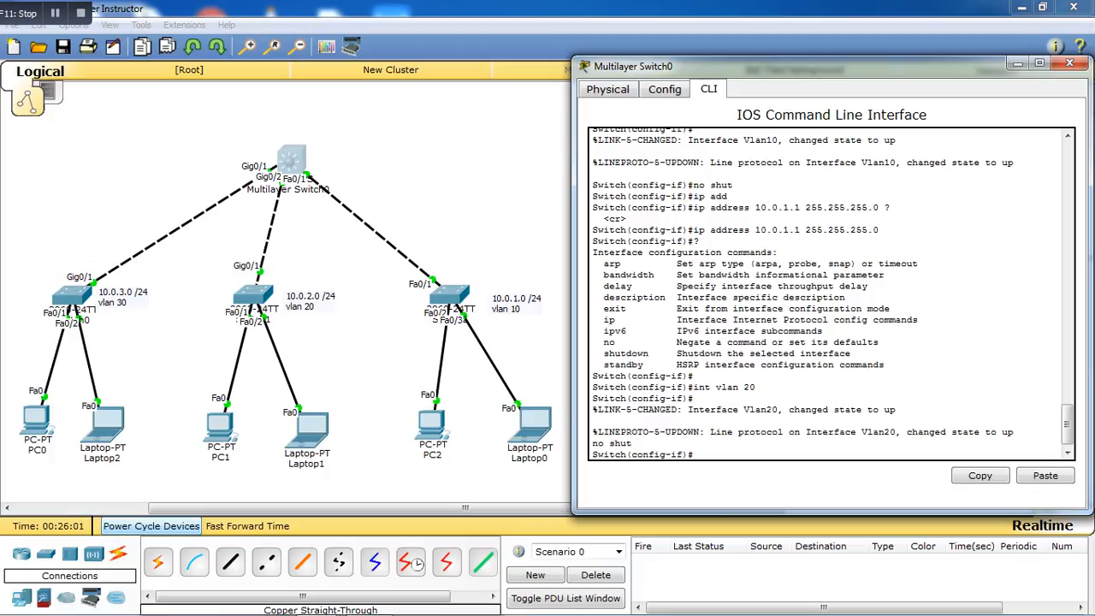
text(ip addre)
key(Tab)
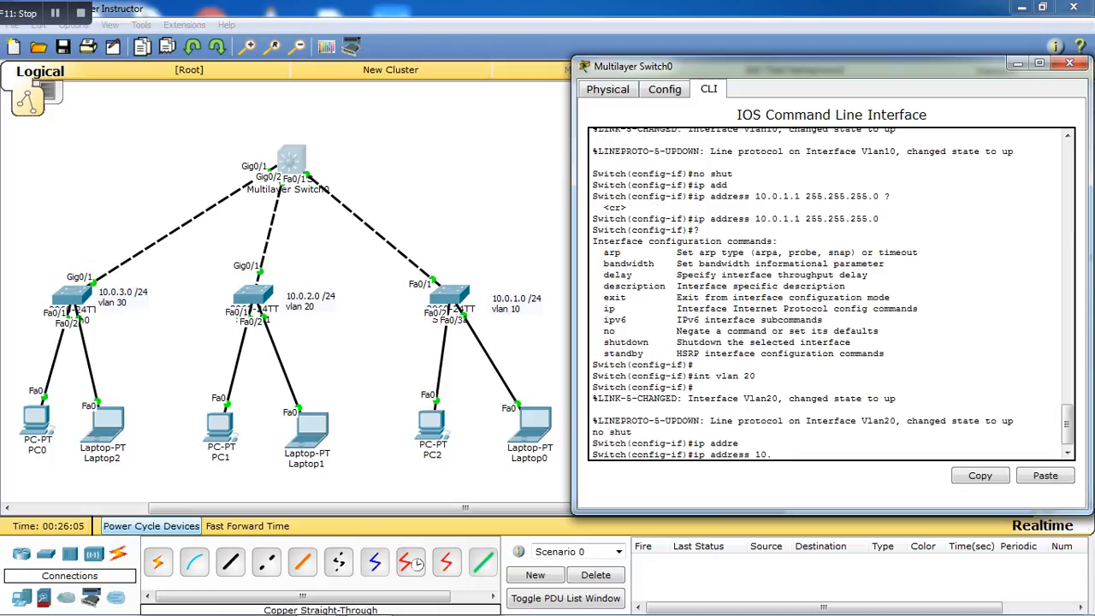
text(10.0.2.1 255.255.255.0)
key(Return)
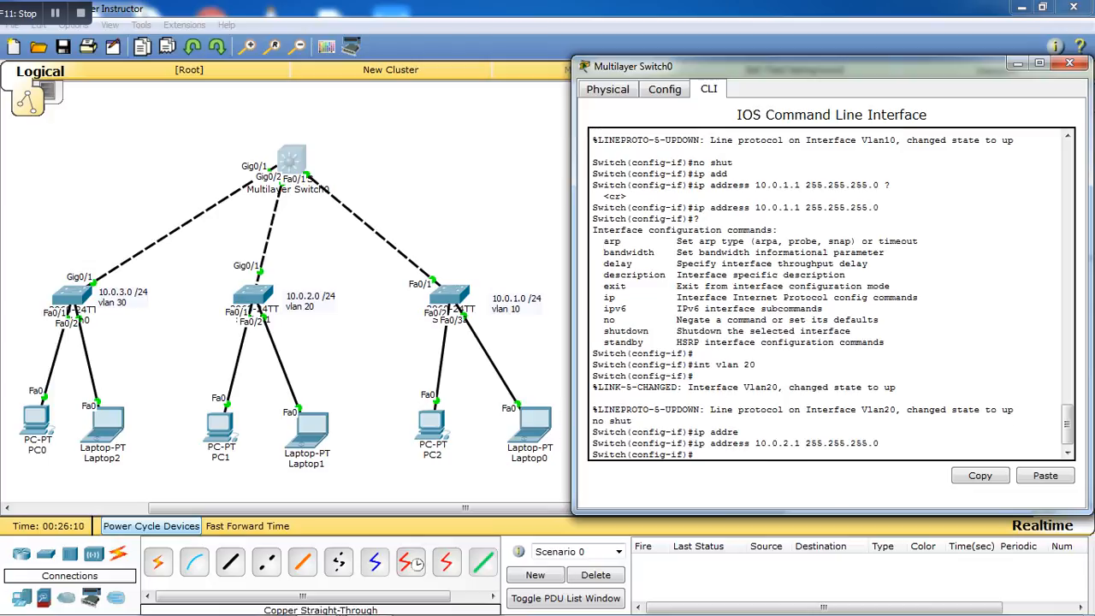
key(Return)
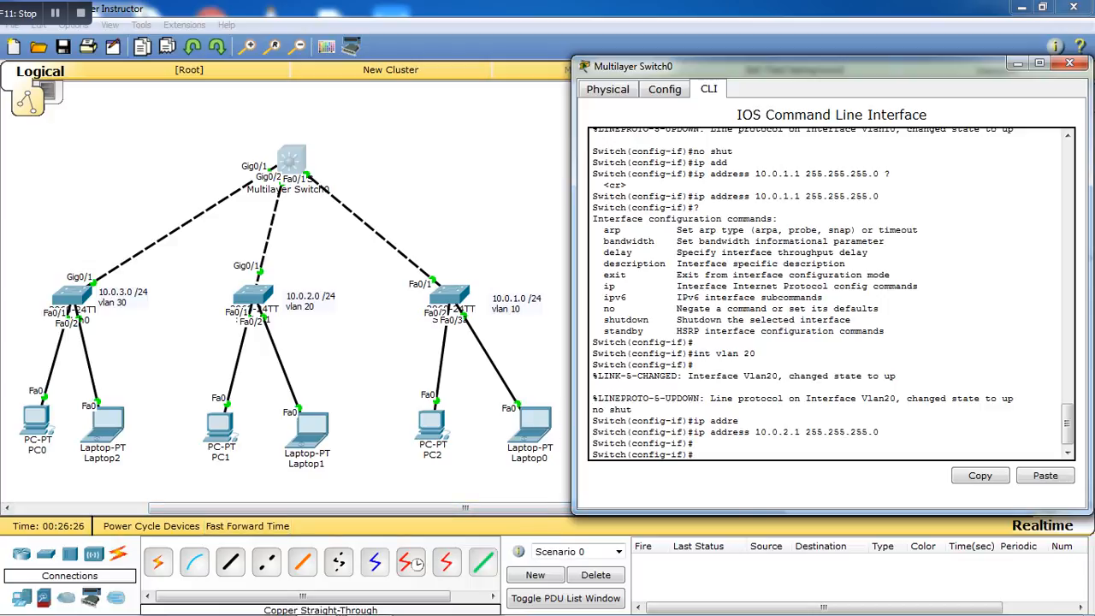
Enable the VLAN 30 interface with no shut and assign it IP address 10.0.3.1 with mask 255.255.255.0
text(int vlan 20)
key(Return)
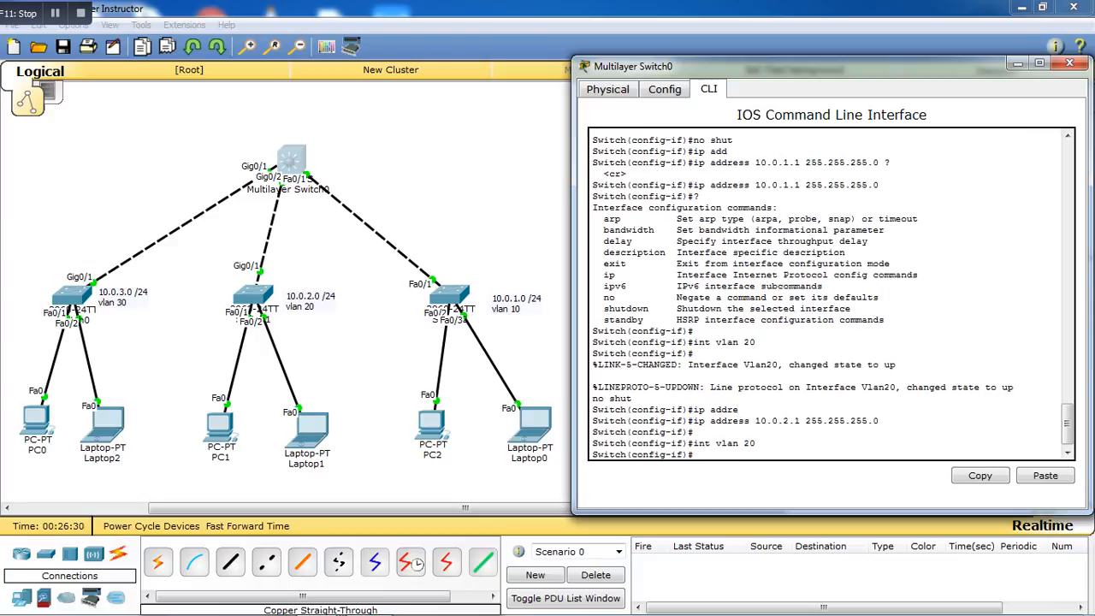
key(Up)
key(Return)
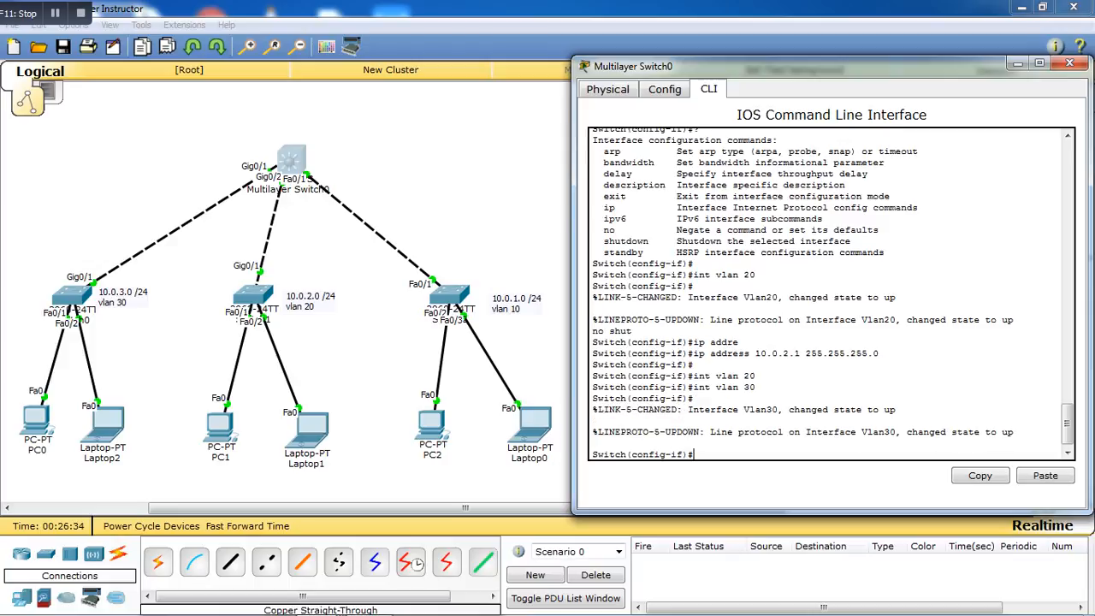
text(no shut)
key(Return)
text(ip)
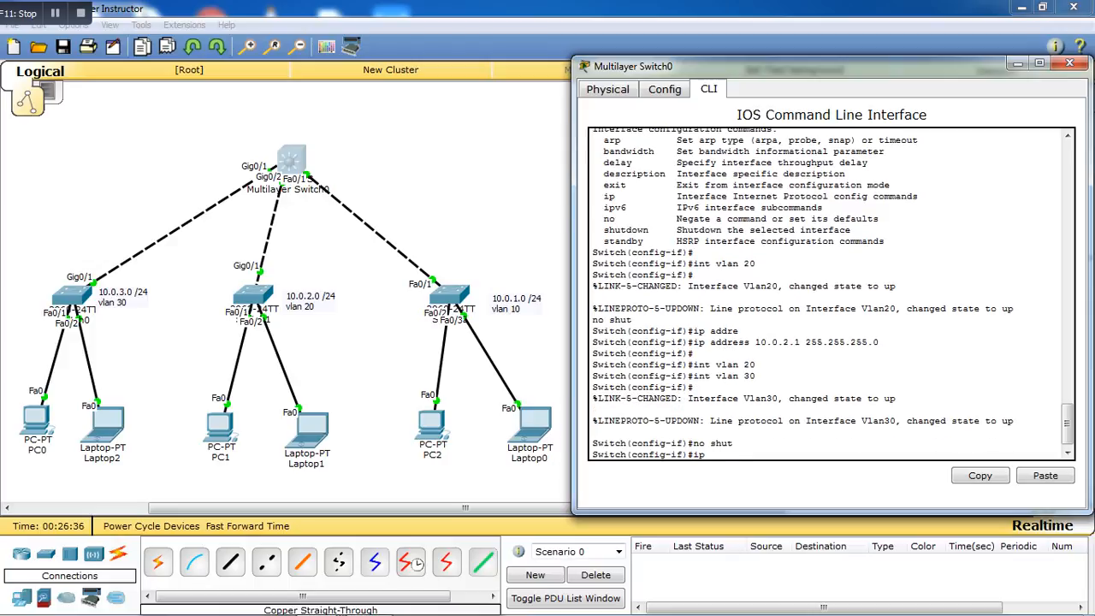
text( address)
key(Tab)
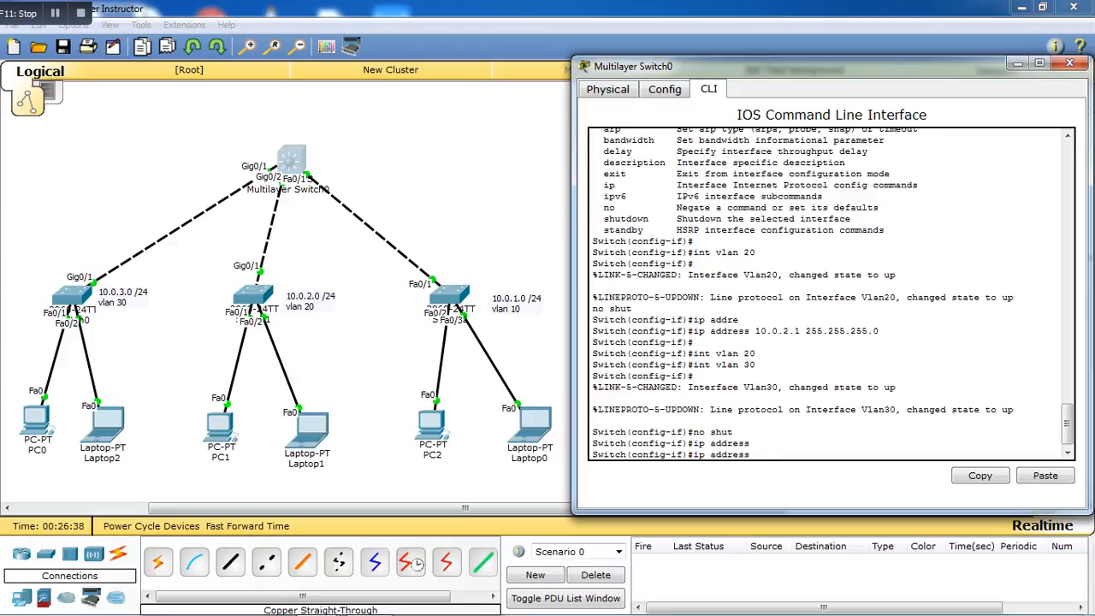
text(10.0.3.1 255.255.255.0)
key(Return)
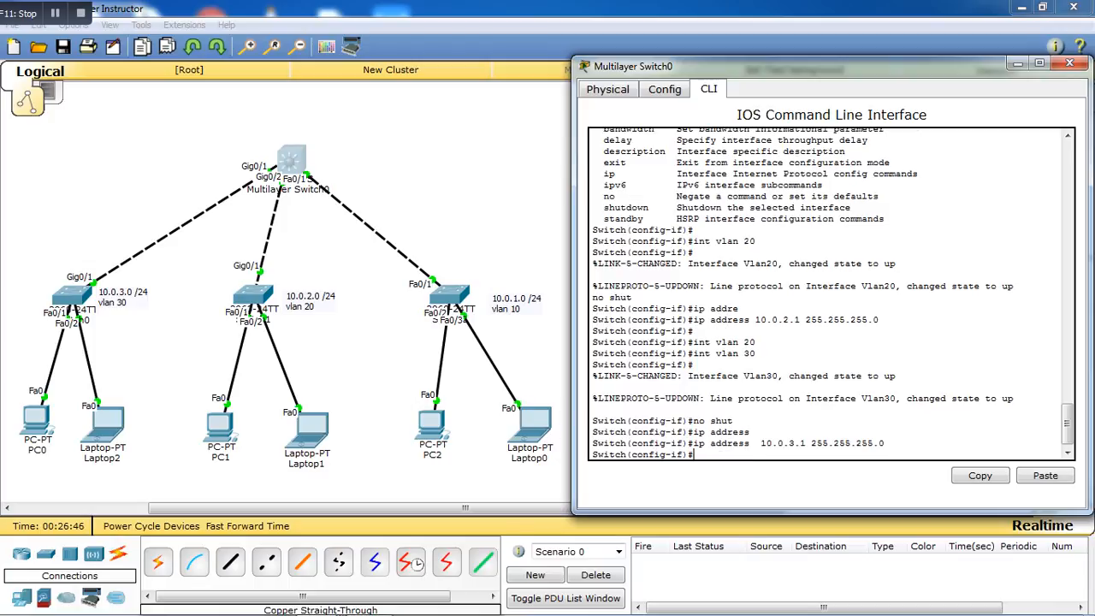
key(Return)
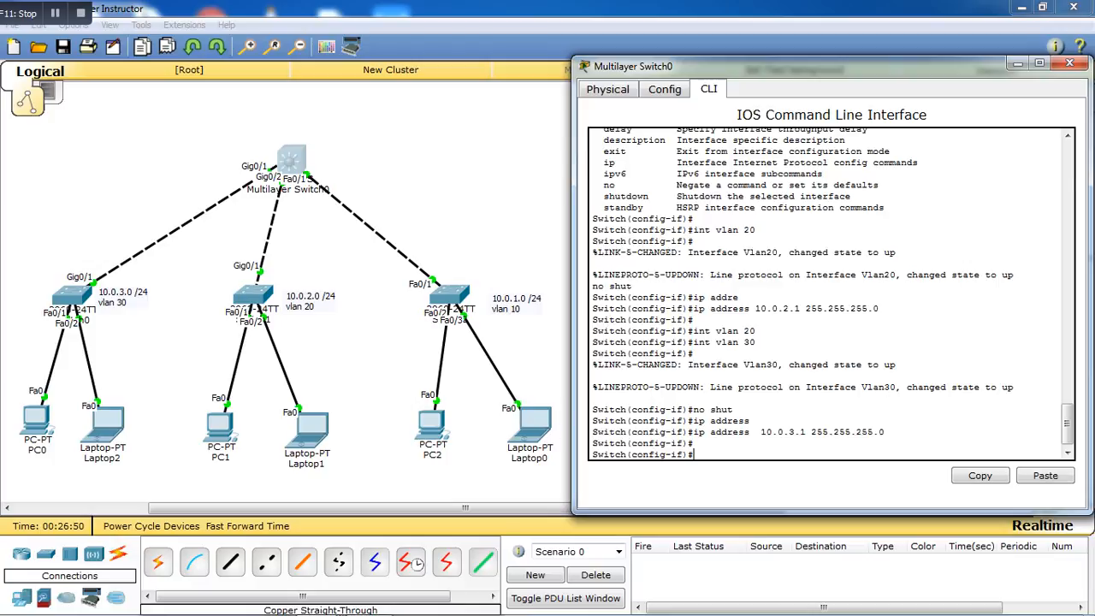
Renew PC2's IPv4 configuration by switching it to static and back to DHCP, and close its IP configuration
click(432, 423)
click(360, 184)
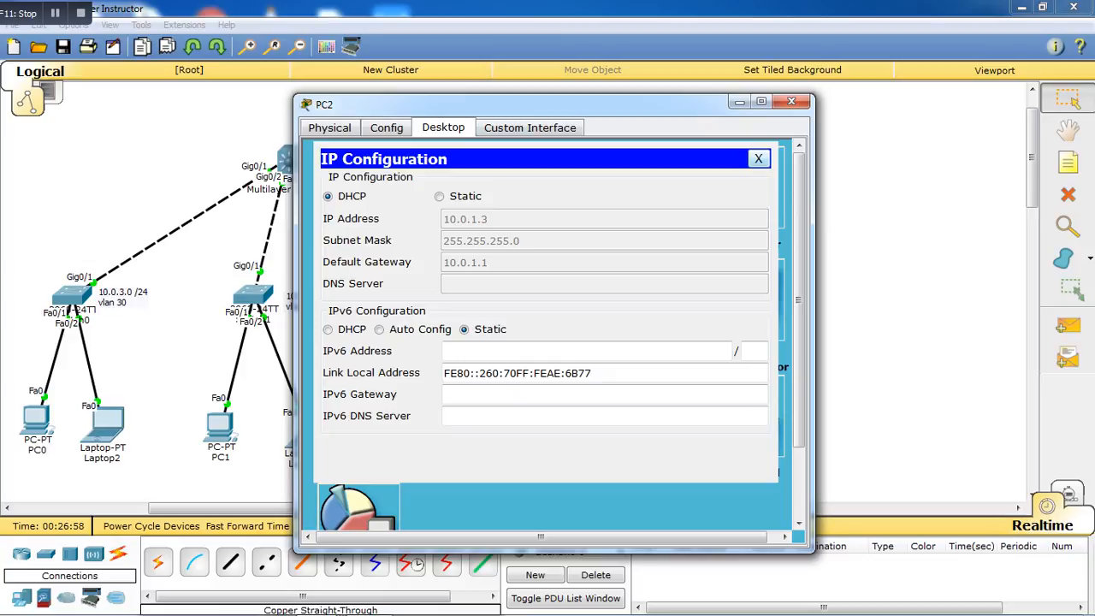
click(440, 197)
click(328, 197)
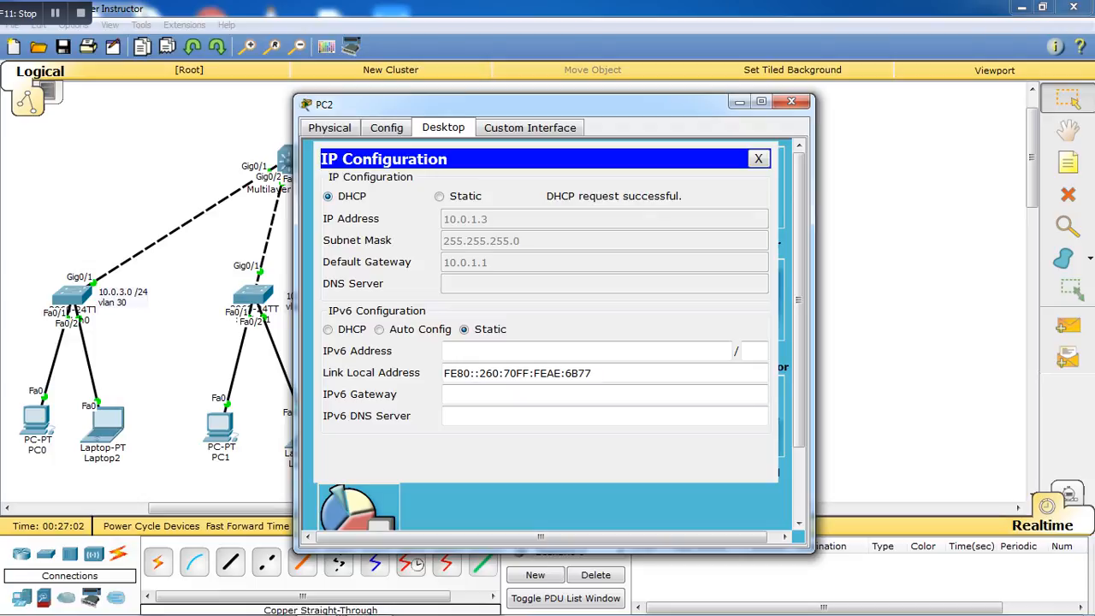
drag(531, 103, 858, 166)
drag(813, 158, 790, 137)
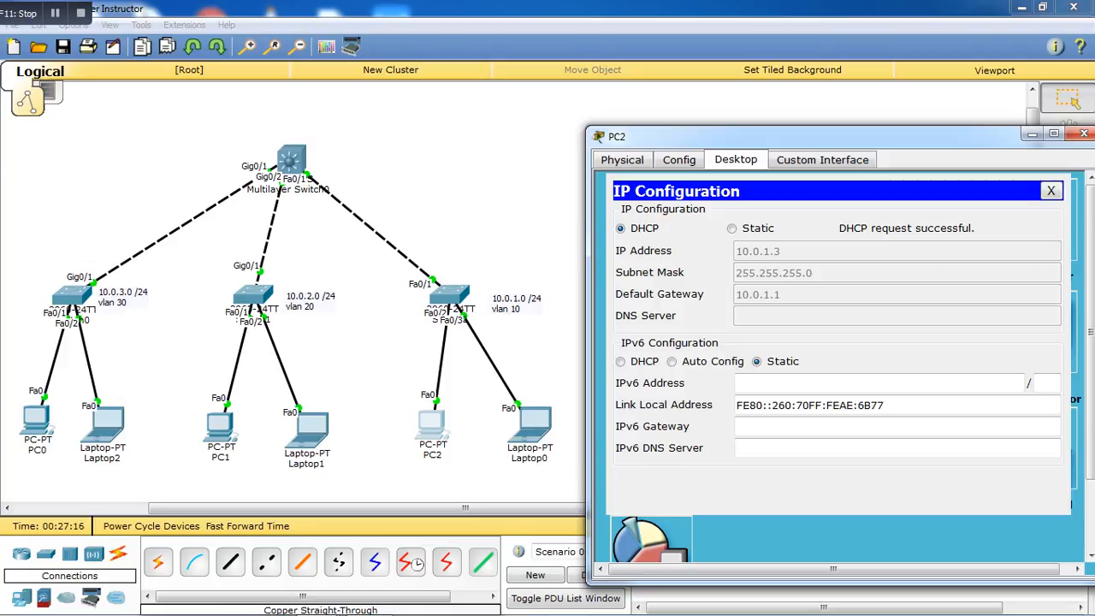
drag(813, 136, 789, 131)
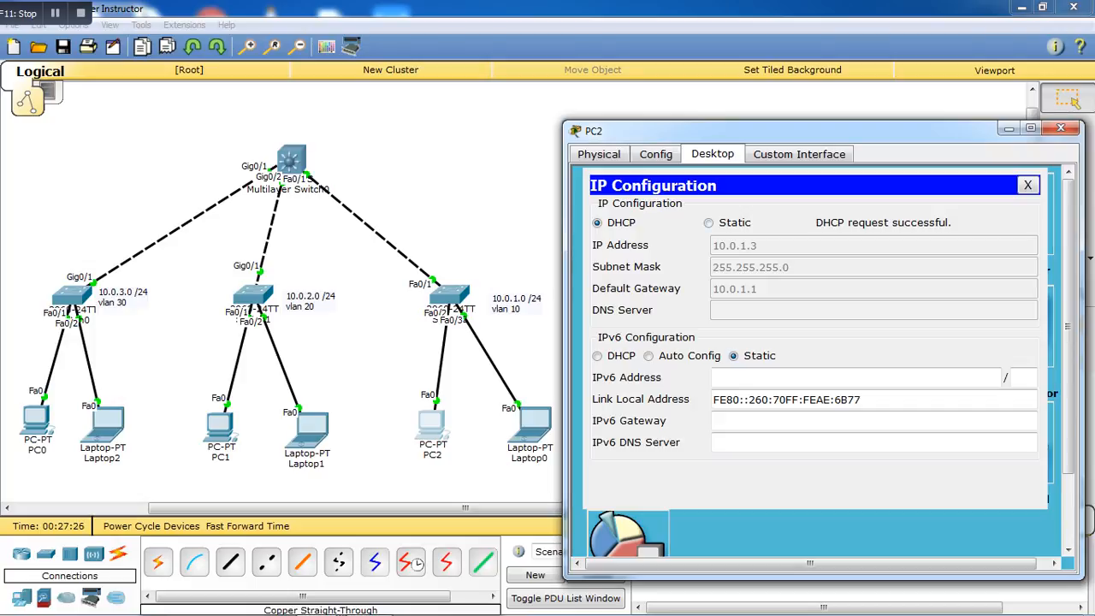
click(1027, 185)
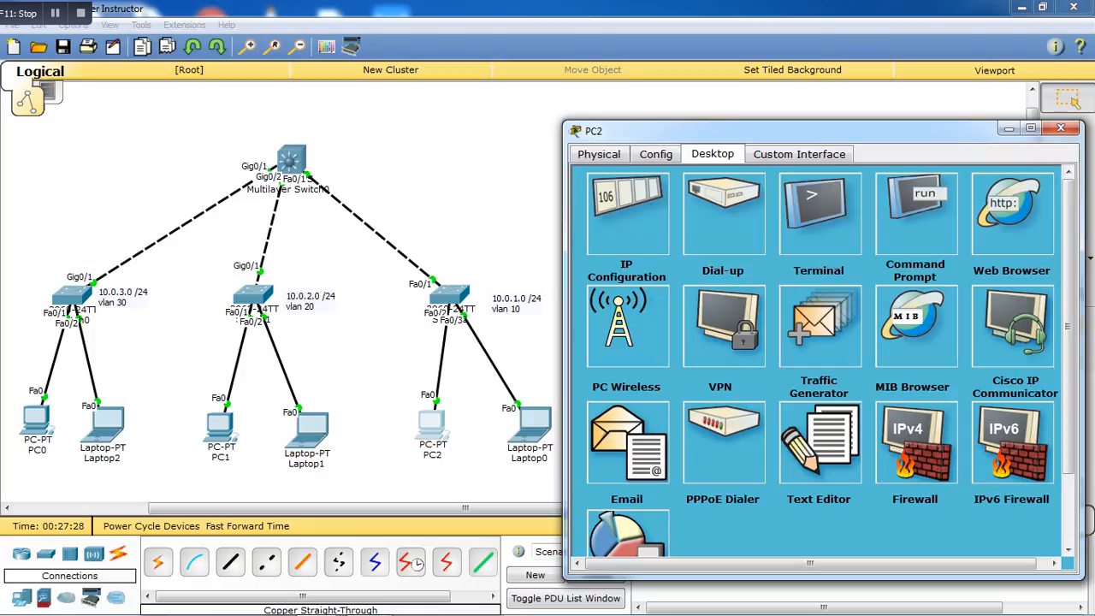
Close PC2's window, inspect Laptop0's IP configuration, and close Laptop0's window
click(1061, 128)
click(530, 419)
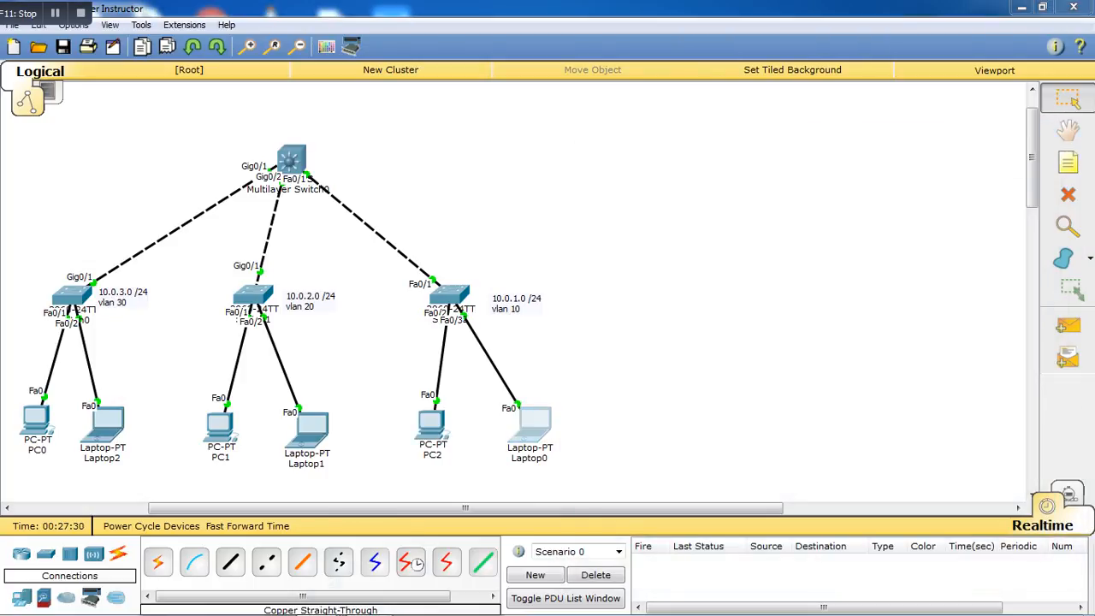
click(358, 187)
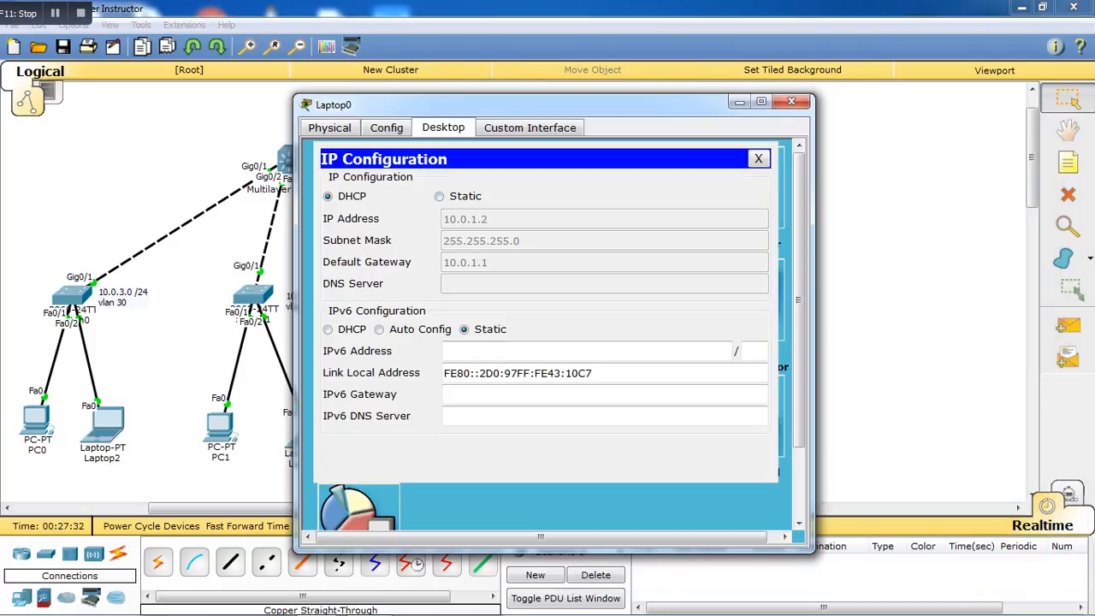
click(757, 158)
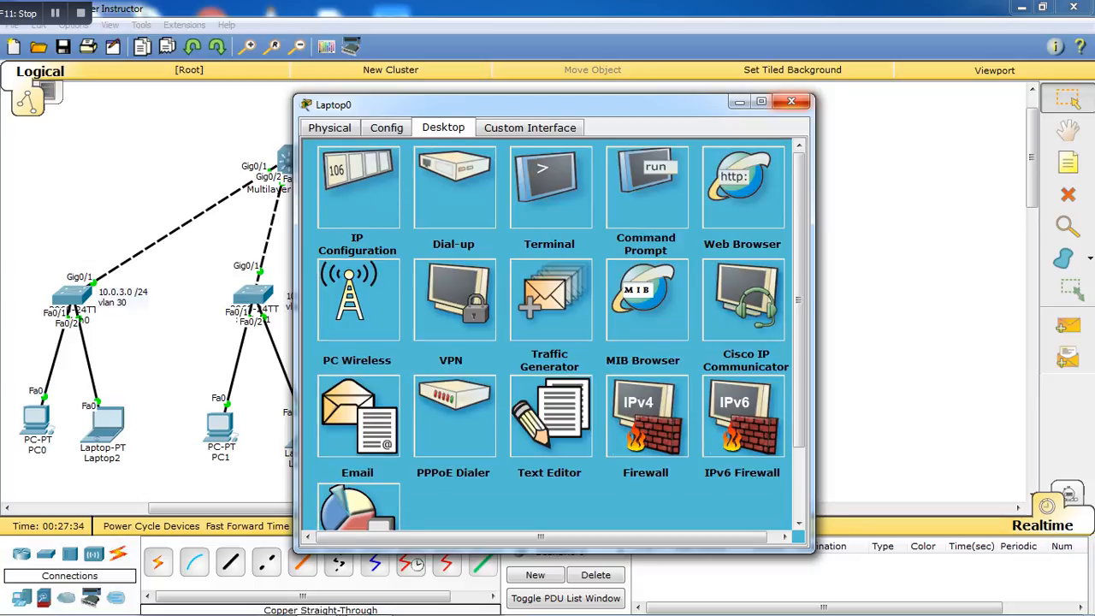
click(791, 101)
Set Laptop1's IPv4 configuration to DHCP and close its window
click(308, 429)
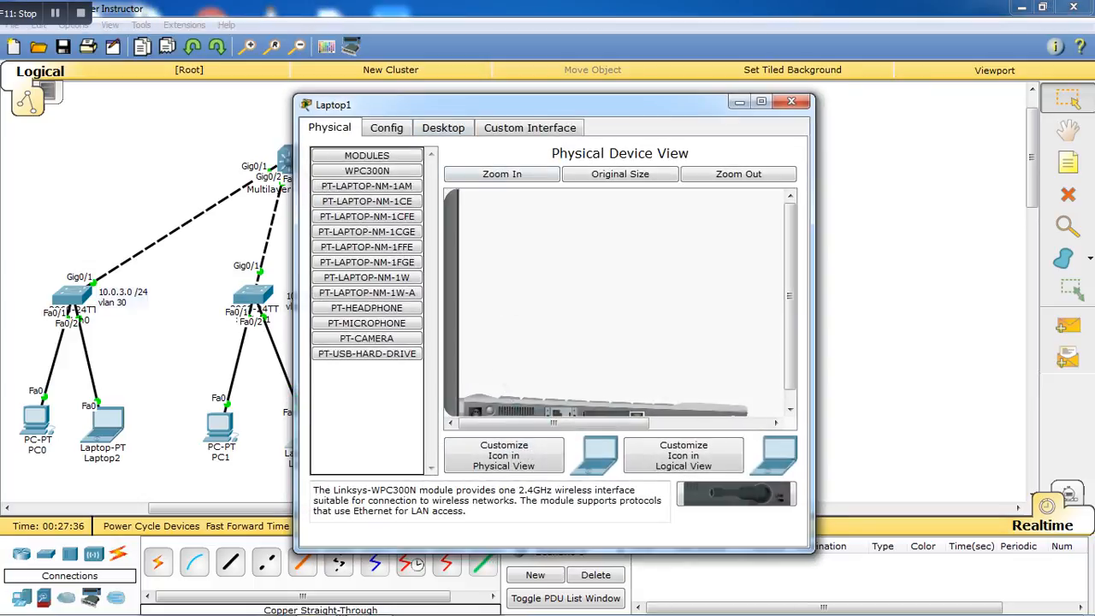
click(443, 128)
click(359, 210)
click(327, 195)
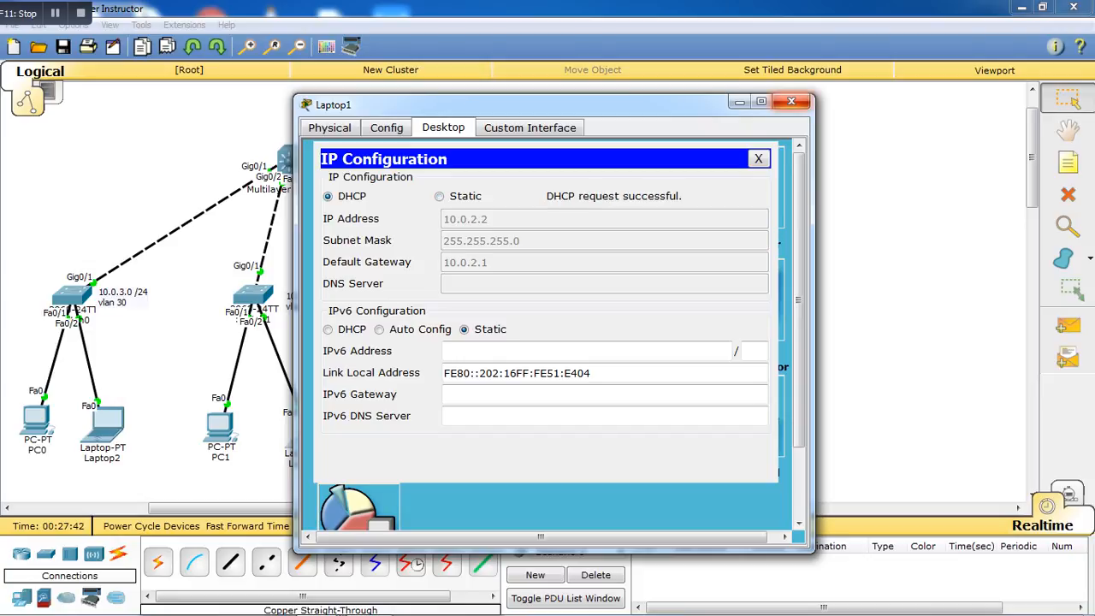
click(791, 102)
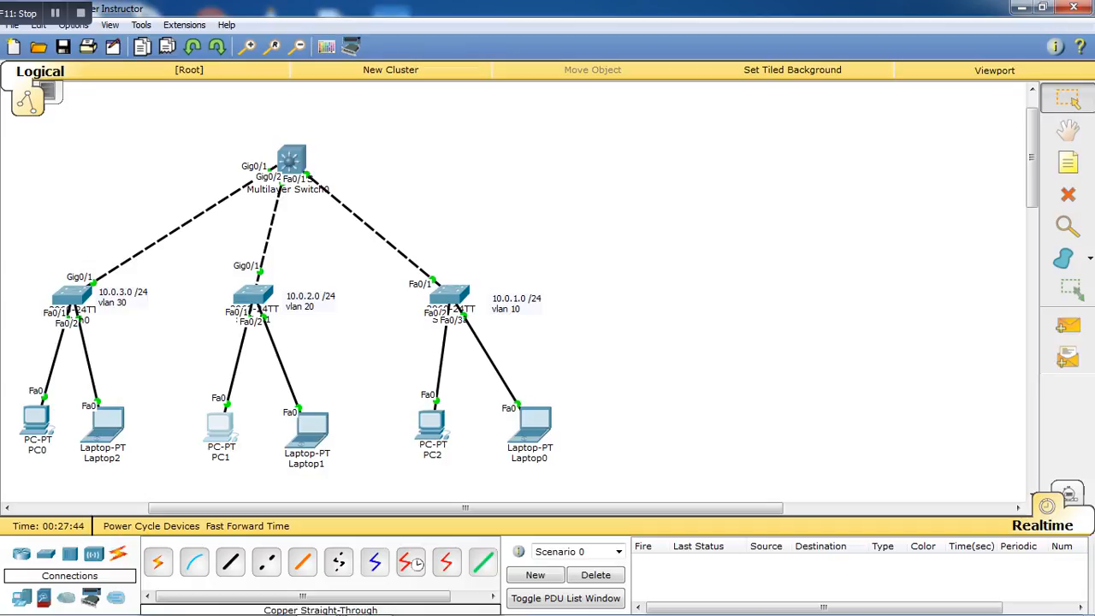
Set PC1's IPv4 configuration to DHCP and close its window
click(220, 424)
click(443, 127)
click(357, 189)
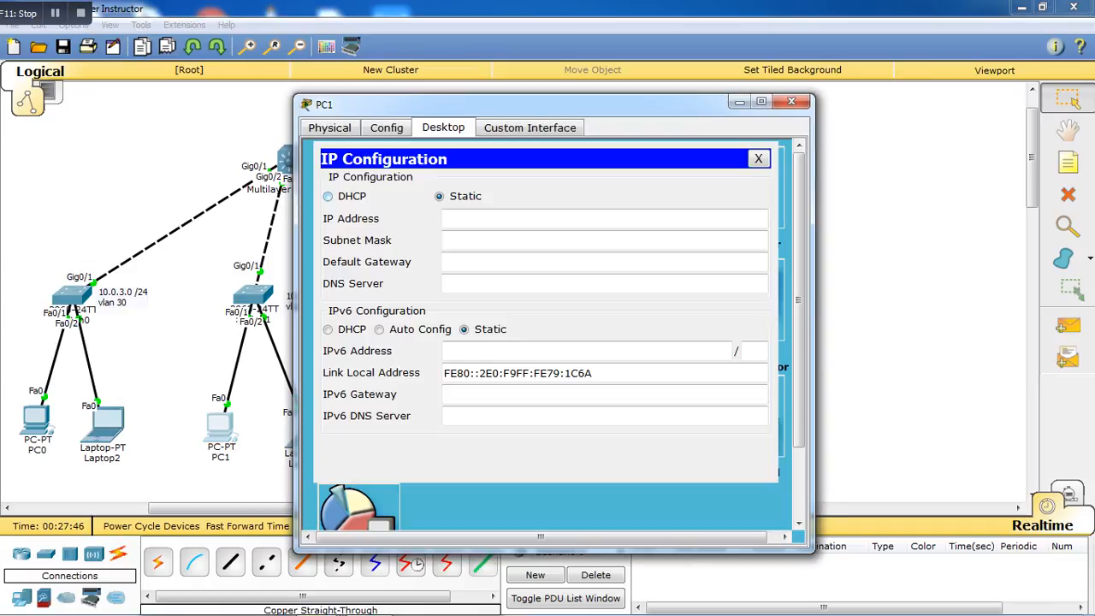
click(327, 196)
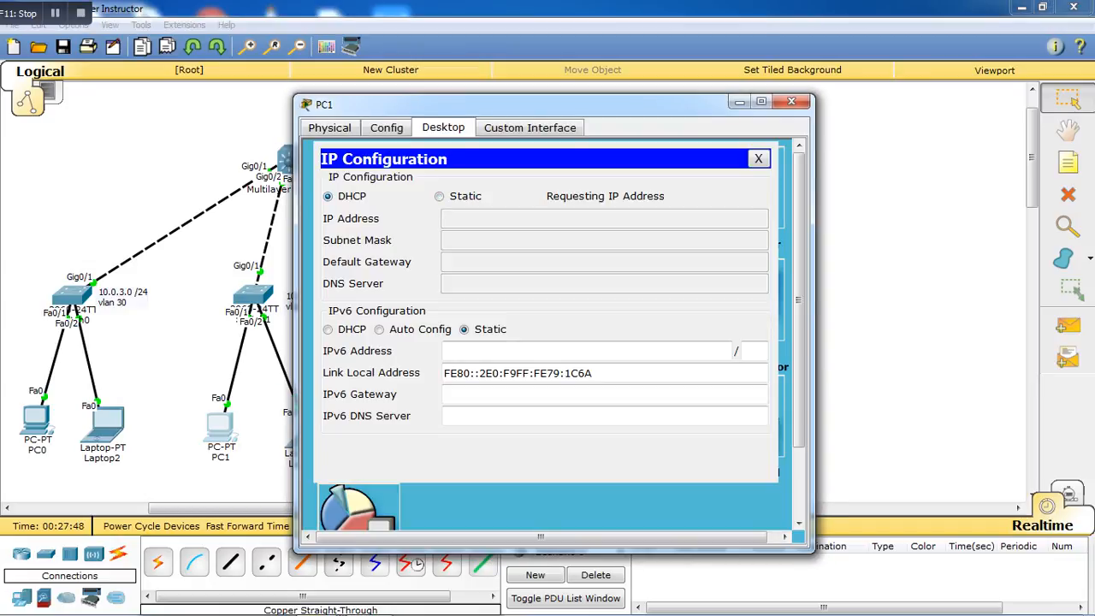
click(758, 158)
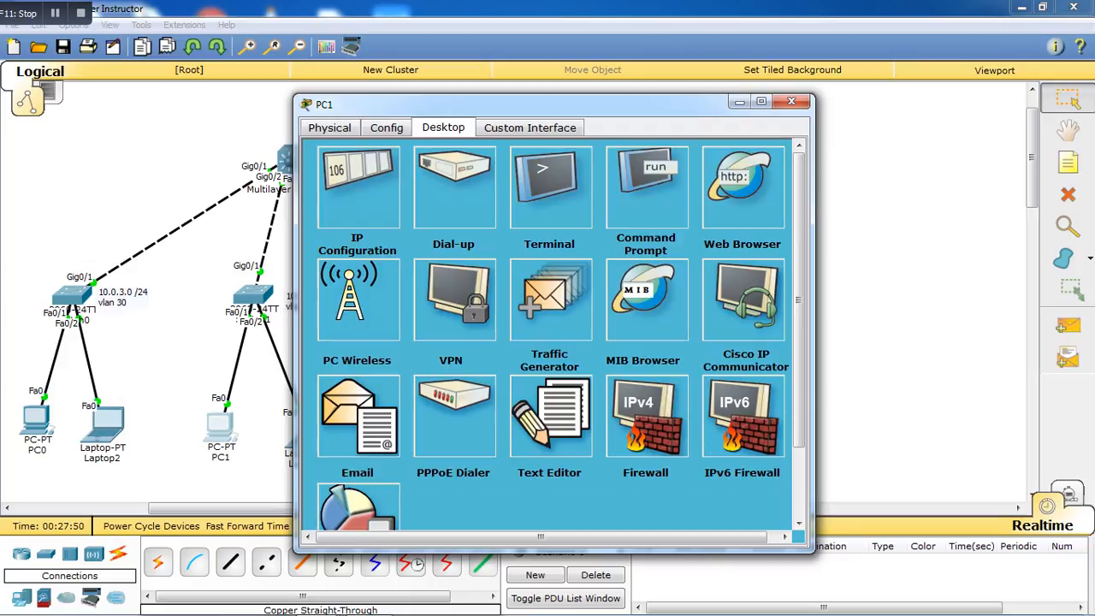
click(792, 102)
Set Laptop2's IPv4 configuration to DHCP and close its window
click(103, 424)
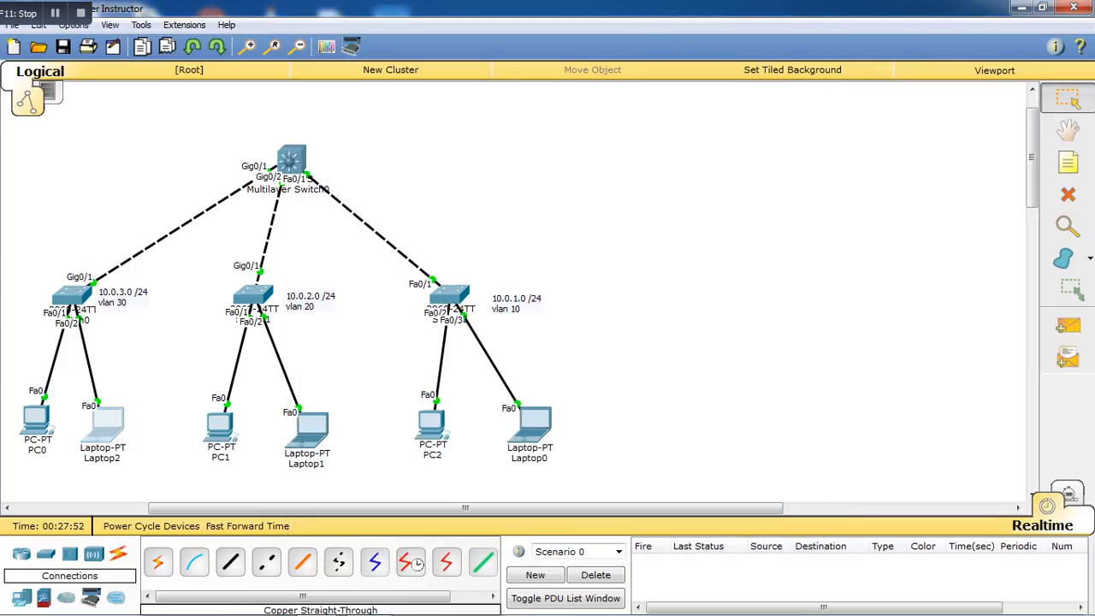
click(443, 127)
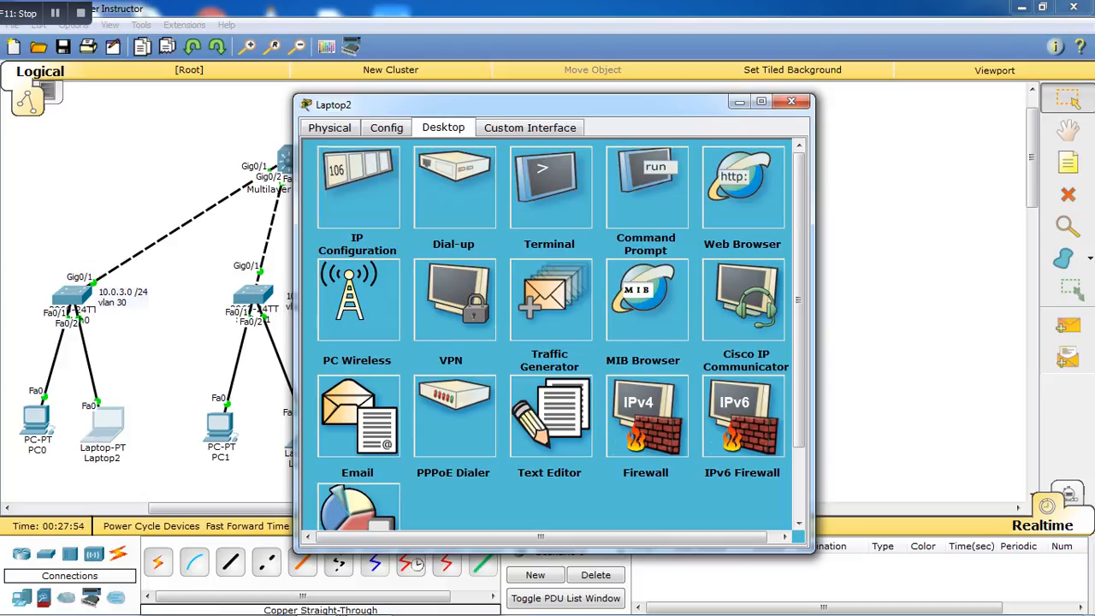
click(357, 188)
click(328, 196)
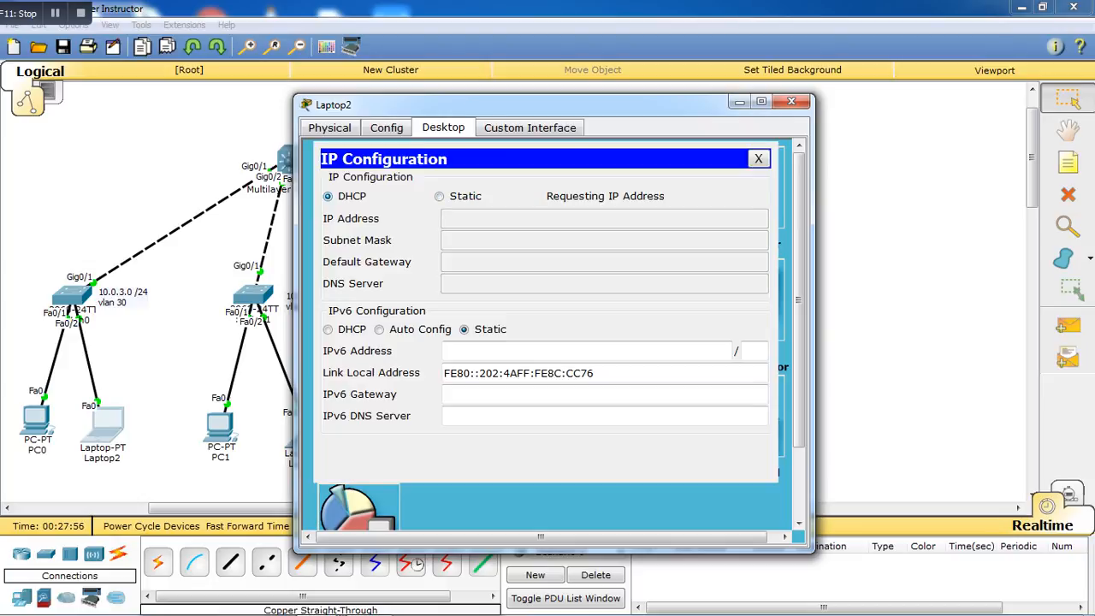
click(757, 158)
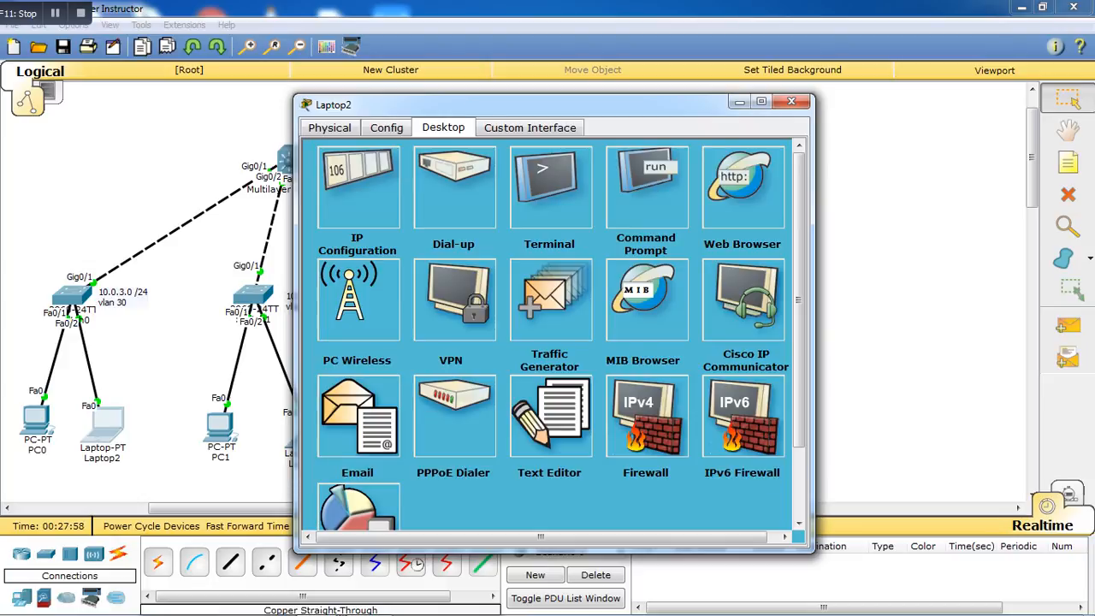
click(792, 101)
Set PC0's IPv4 configuration to DHCP and close its window
click(36, 419)
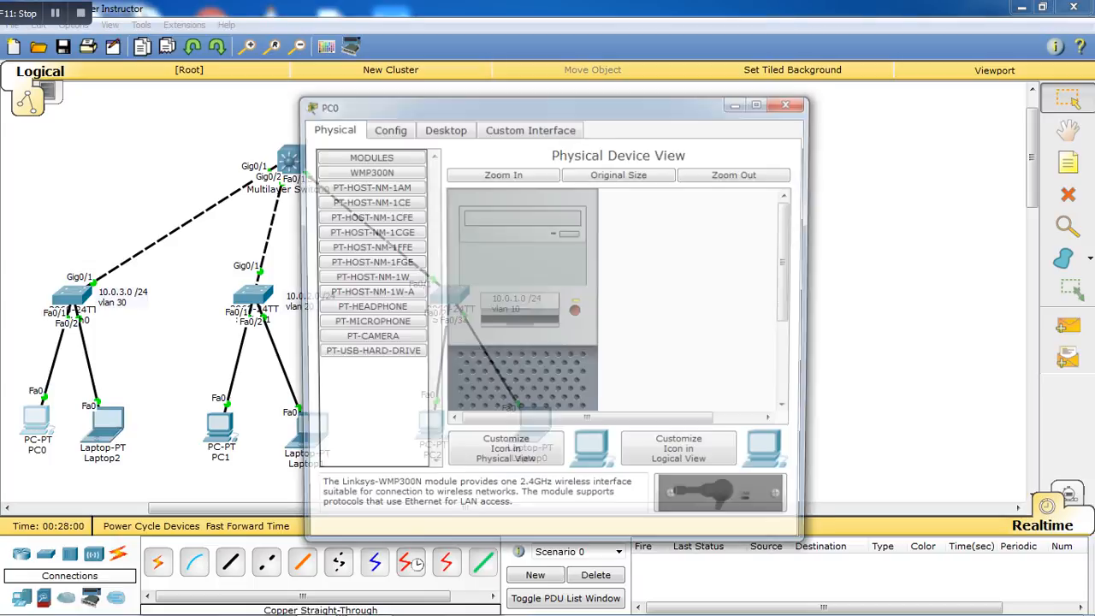
click(386, 127)
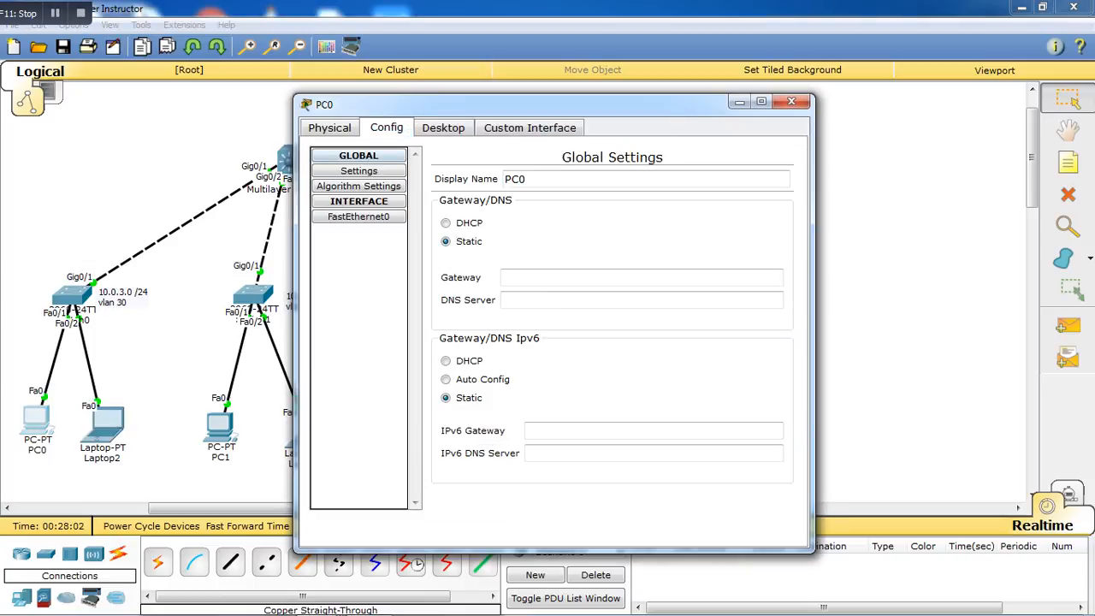
click(443, 127)
click(359, 218)
click(328, 196)
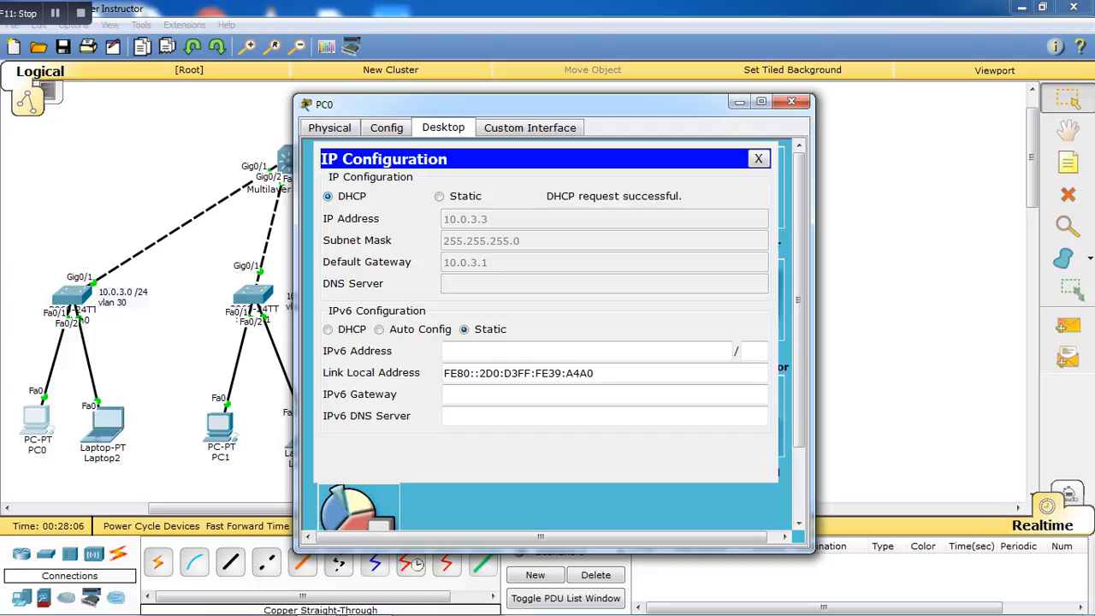
click(758, 158)
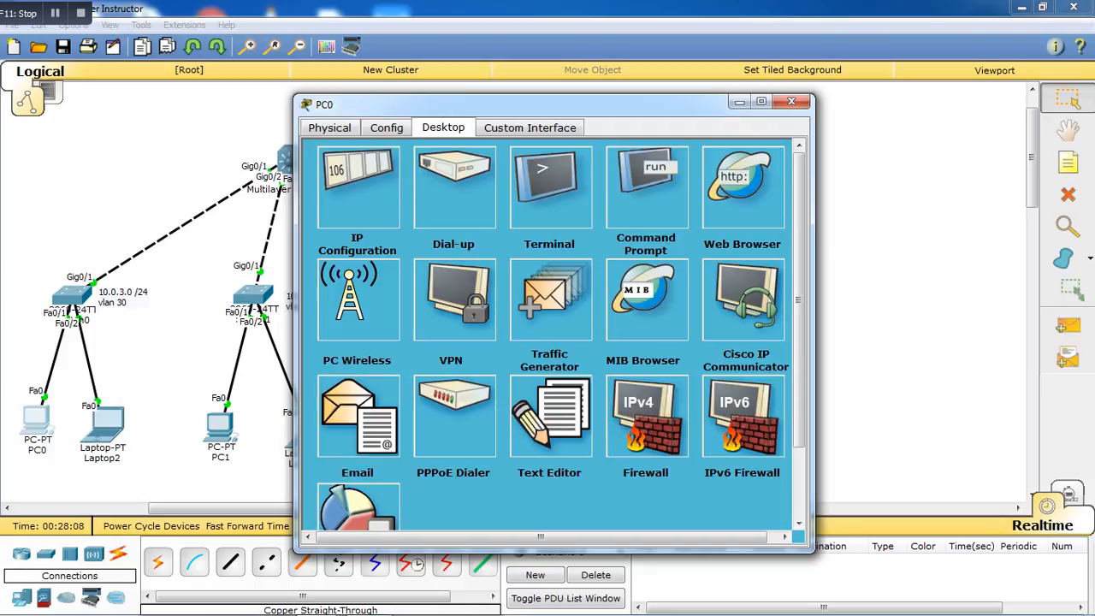
click(791, 102)
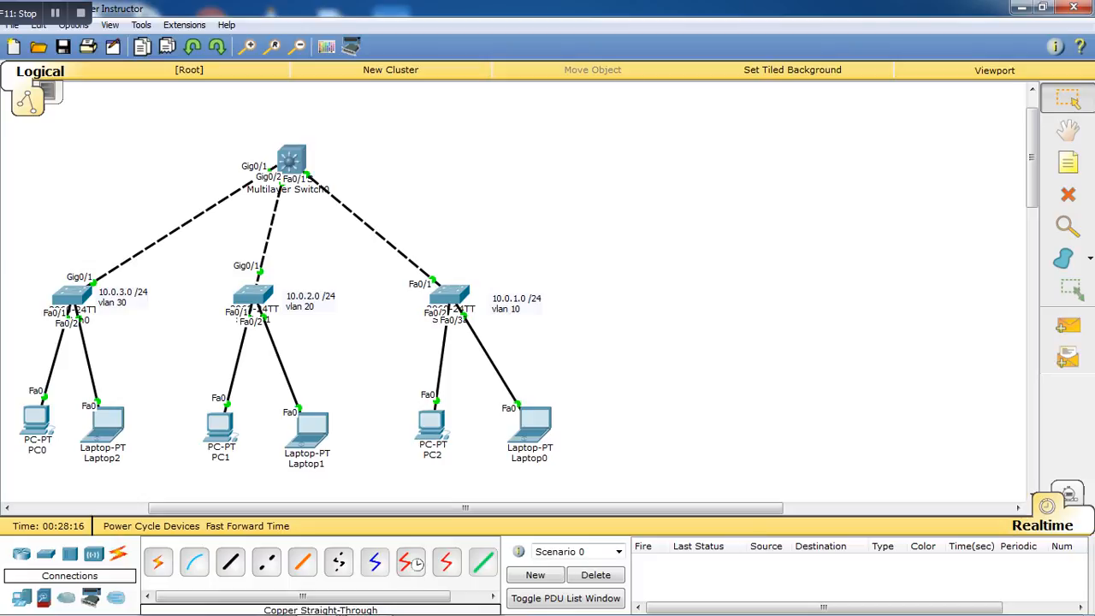
Check the DHCP-assigned address in Laptop0's IP configuration, moving its window clear of the topology
drag(409, 381, 564, 470)
click(565, 470)
click(532, 424)
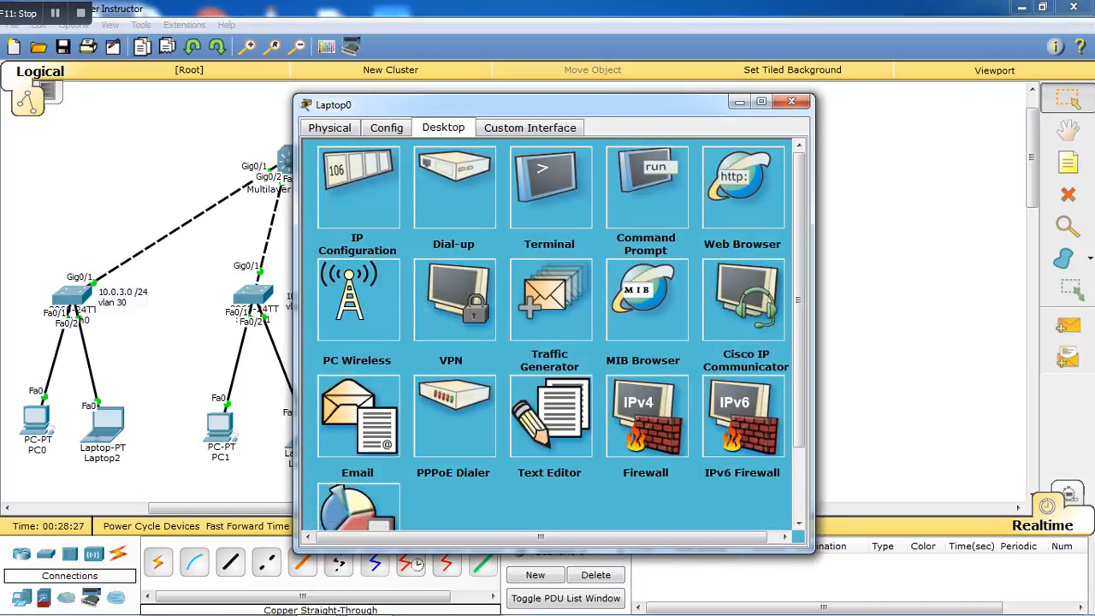
drag(513, 104, 751, 106)
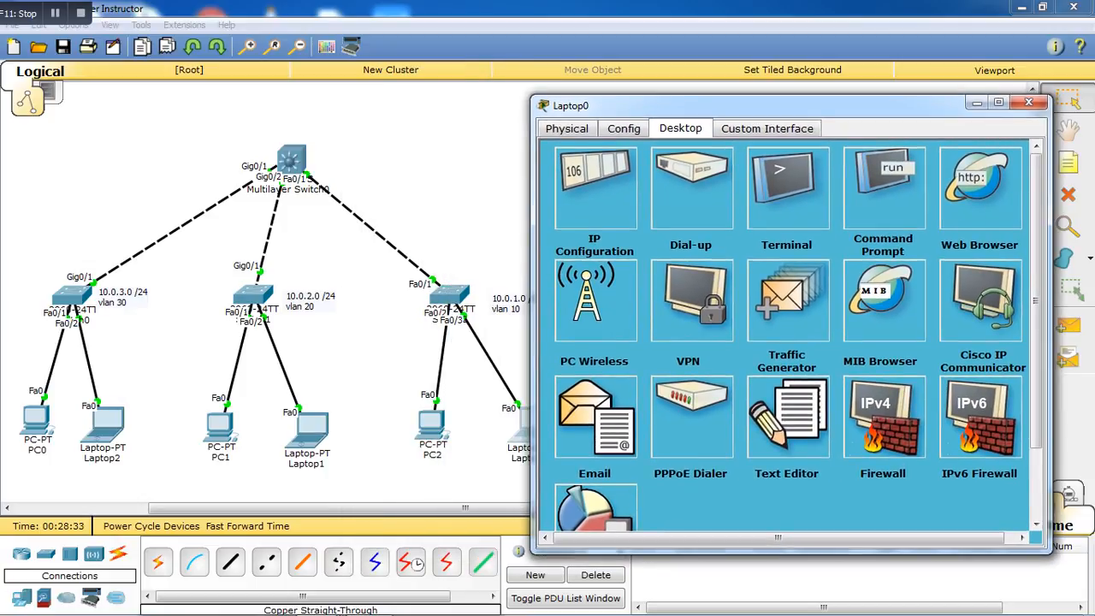
click(596, 189)
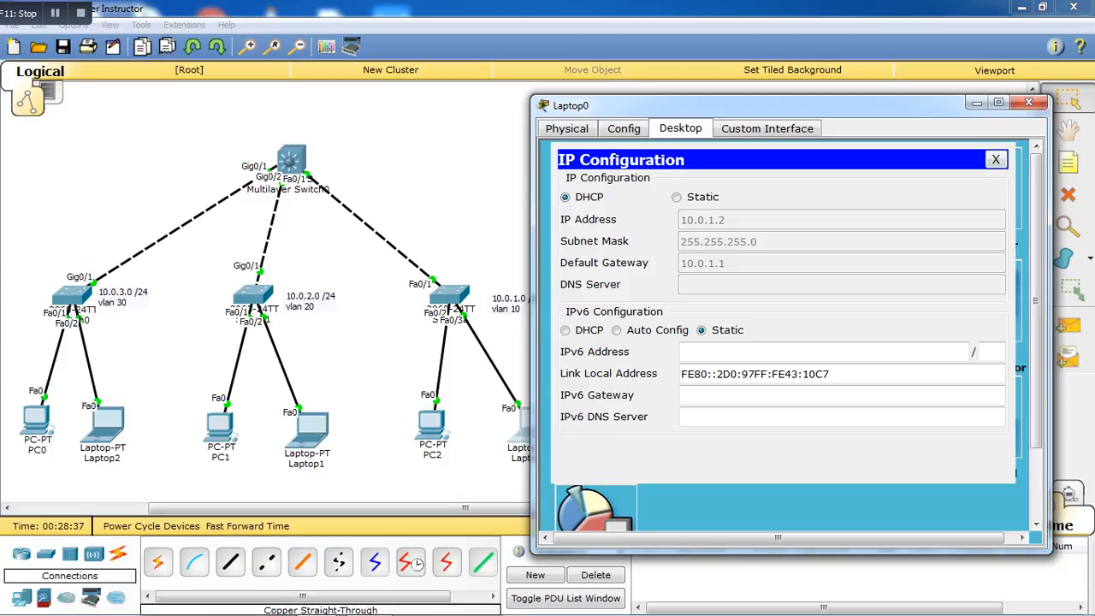
click(995, 160)
click(786, 184)
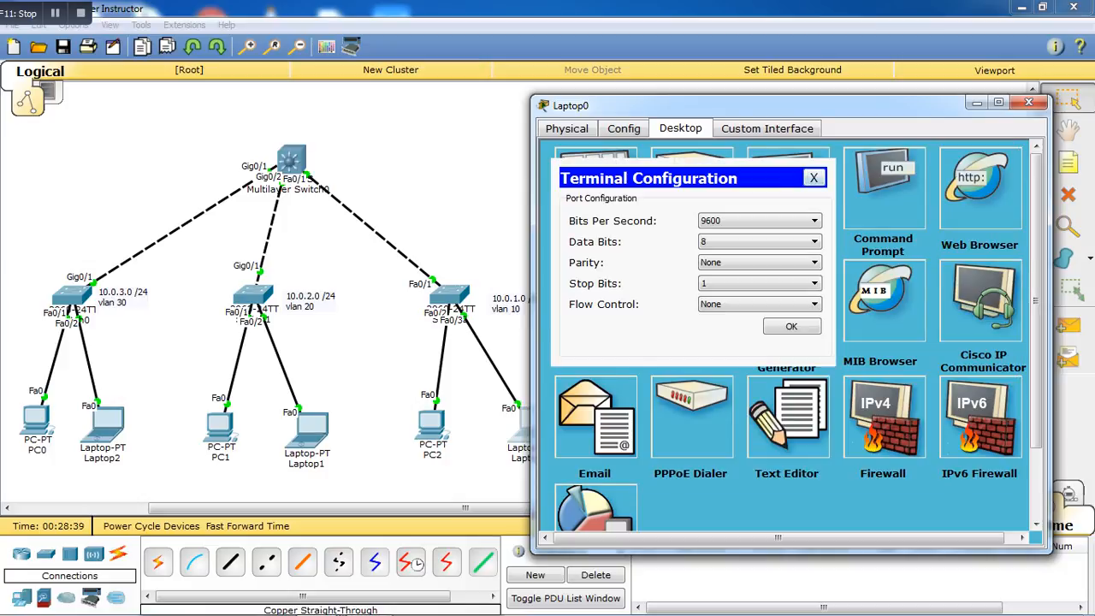
click(813, 178)
click(884, 188)
Display PC2's IP settings by running ipconfig in its command prompt
click(431, 424)
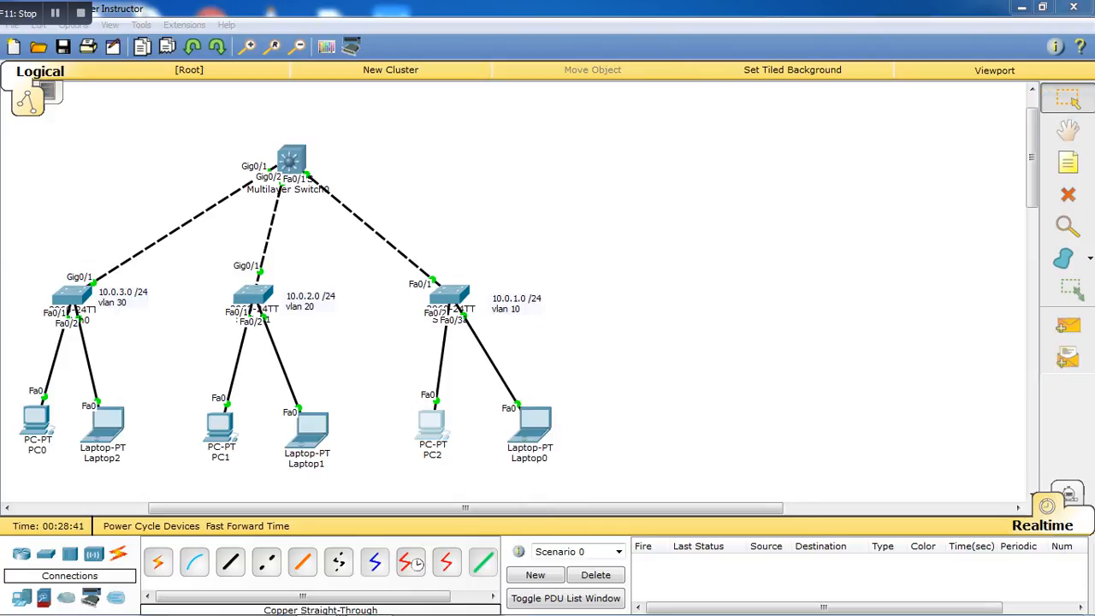
click(647, 188)
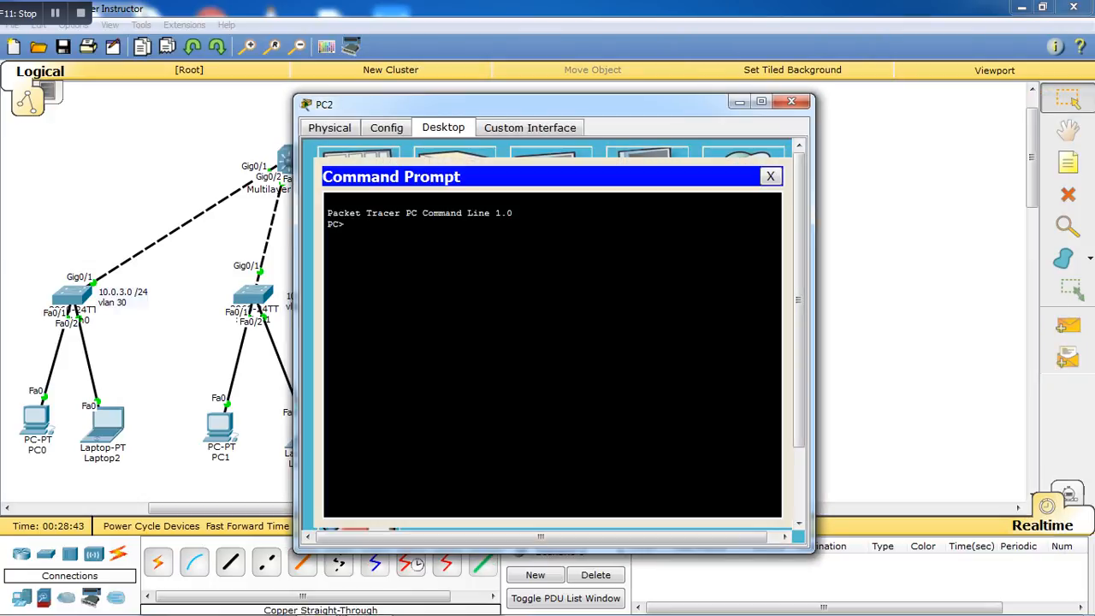
text(ipconfig)
key(Return)
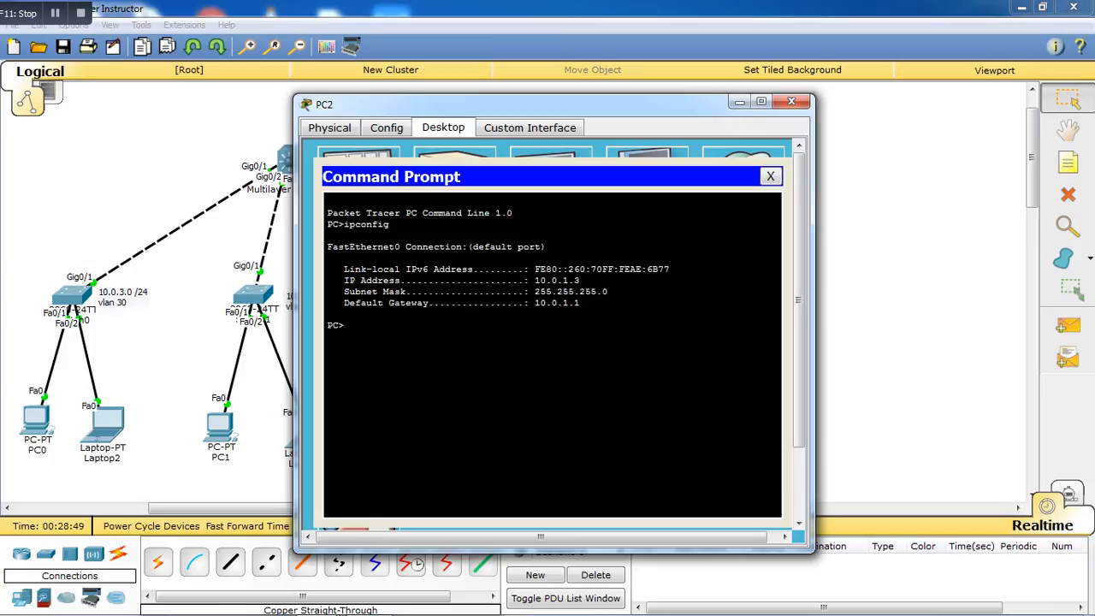
Ping 10.0.1.3 from PC2's command prompt and return to the network topology
key(Up)
key(Down)
text(ping 10.0.1.3)
key(Return)
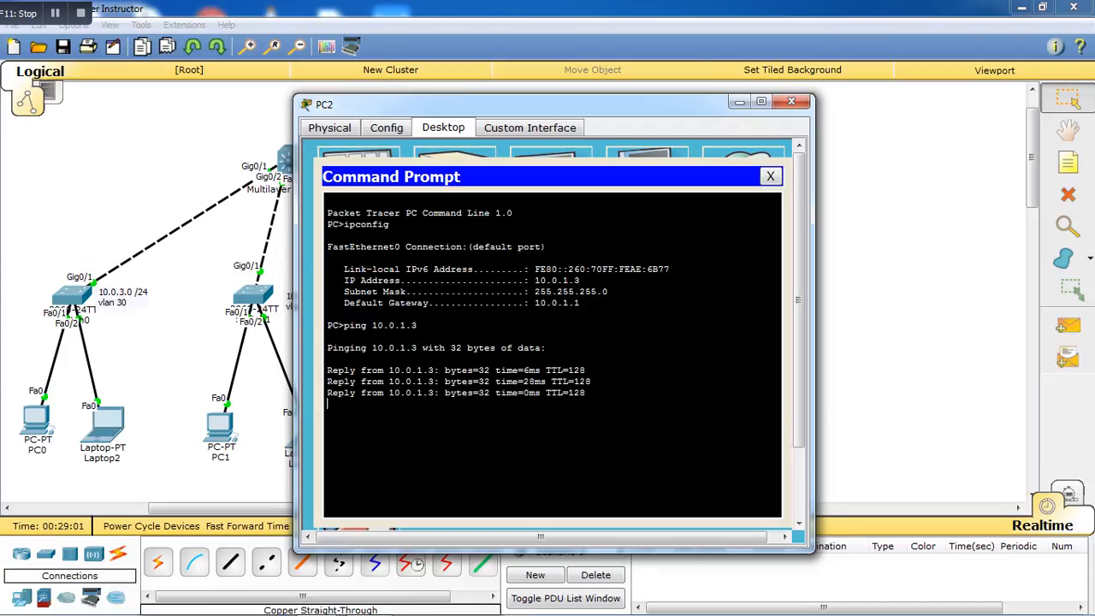
key(alt+Tab)
key(alt+Tab)
key(alt+Tab)
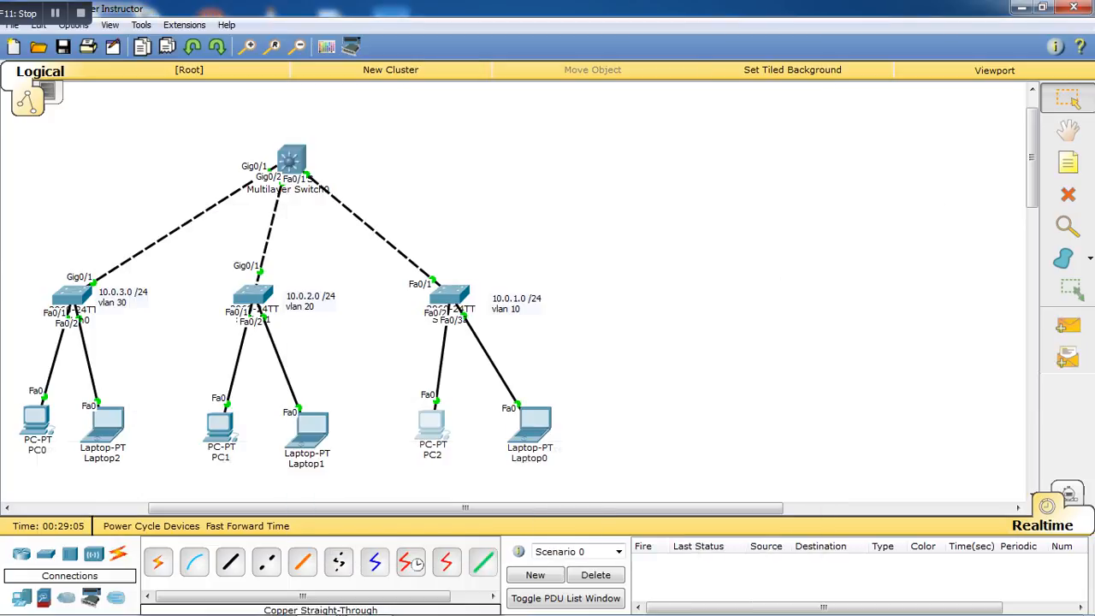
Check the DHCP-assigned address in PC0's IP configuration and close its window
click(37, 419)
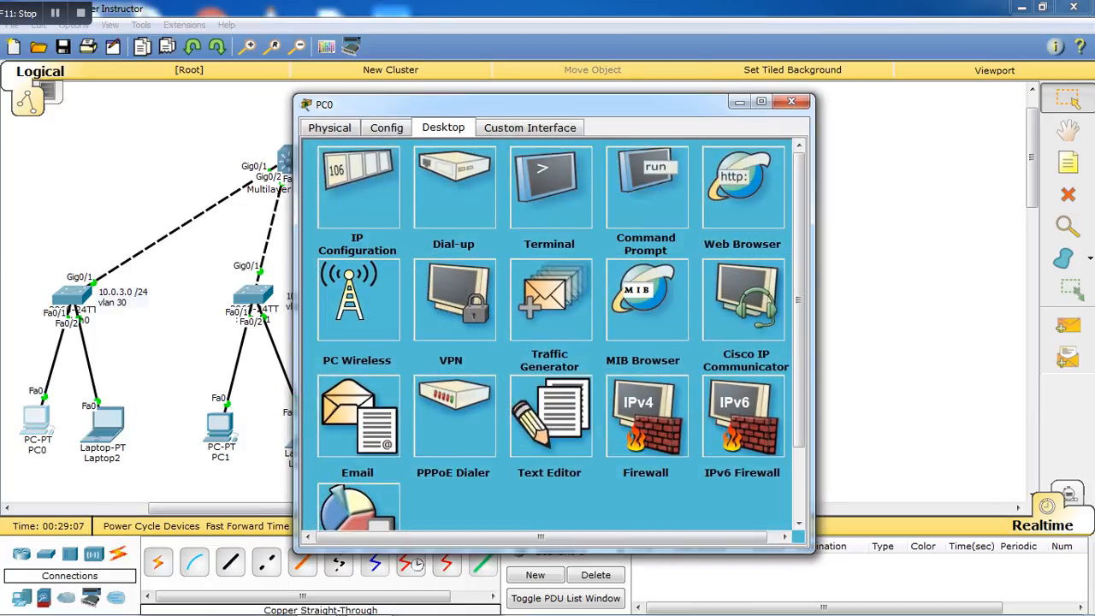
click(358, 188)
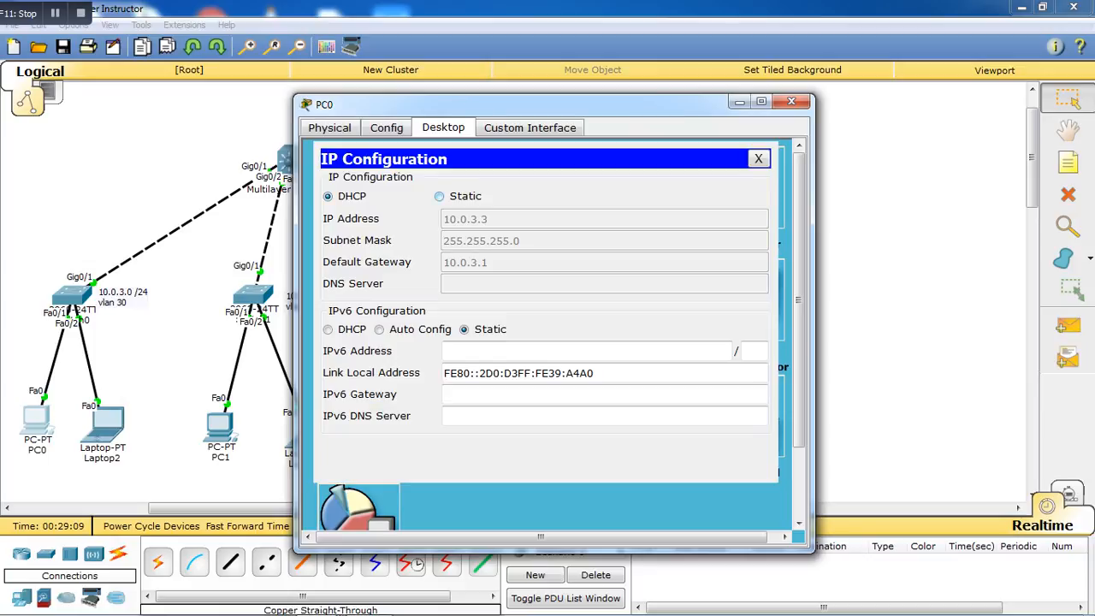
click(759, 159)
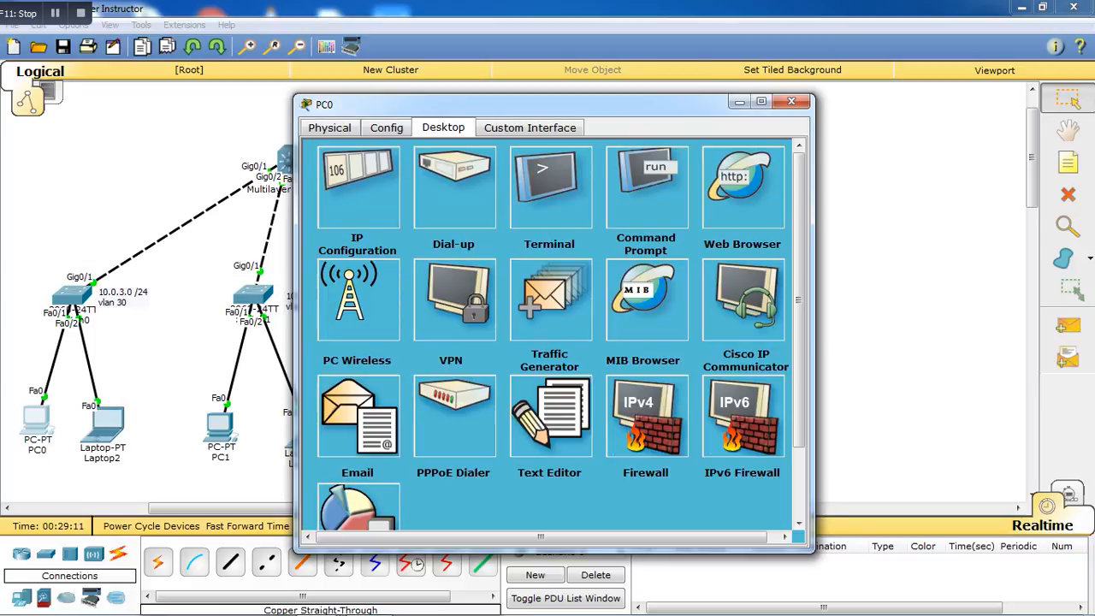
click(791, 102)
mouse_move(377, 613)
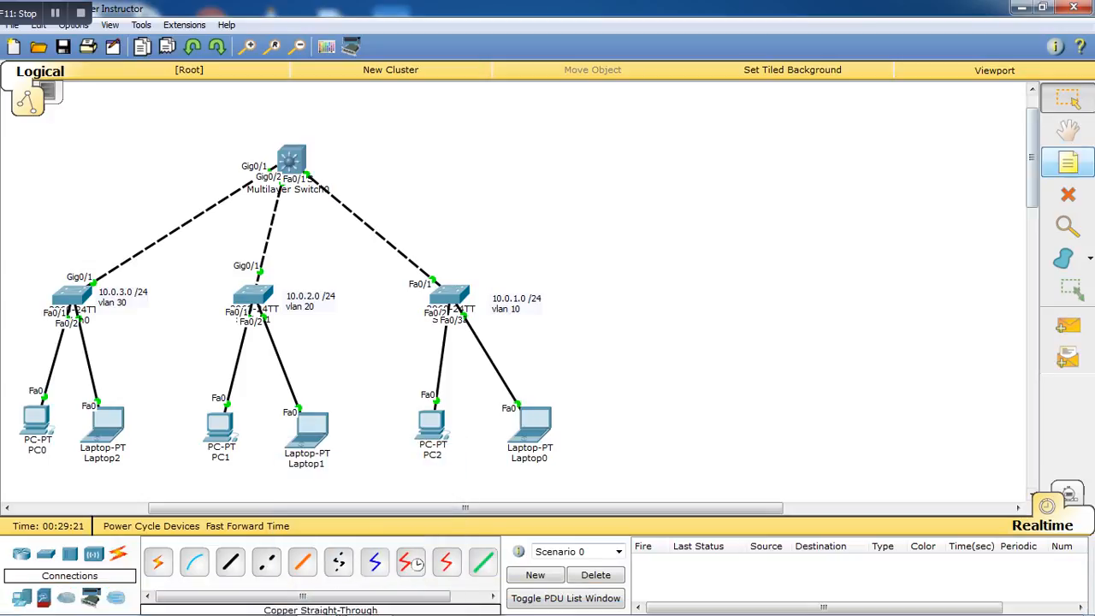
mouse_move(1031, 158)
mouse_down()
mouse_move(1032, 148)
mouse_move(1031, 159)
mouse_up()
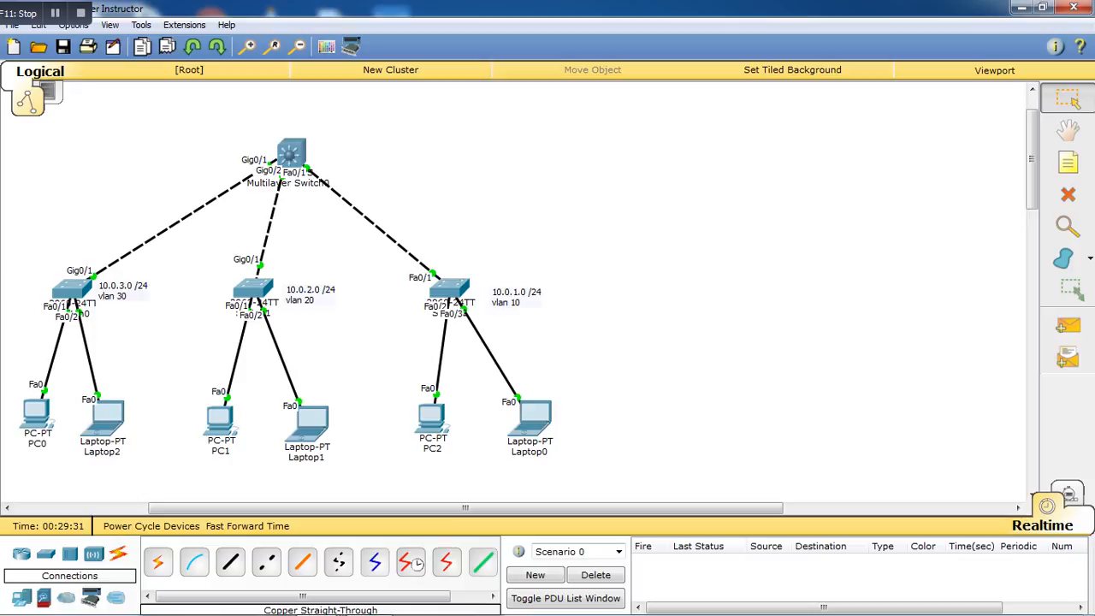
click(36, 414)
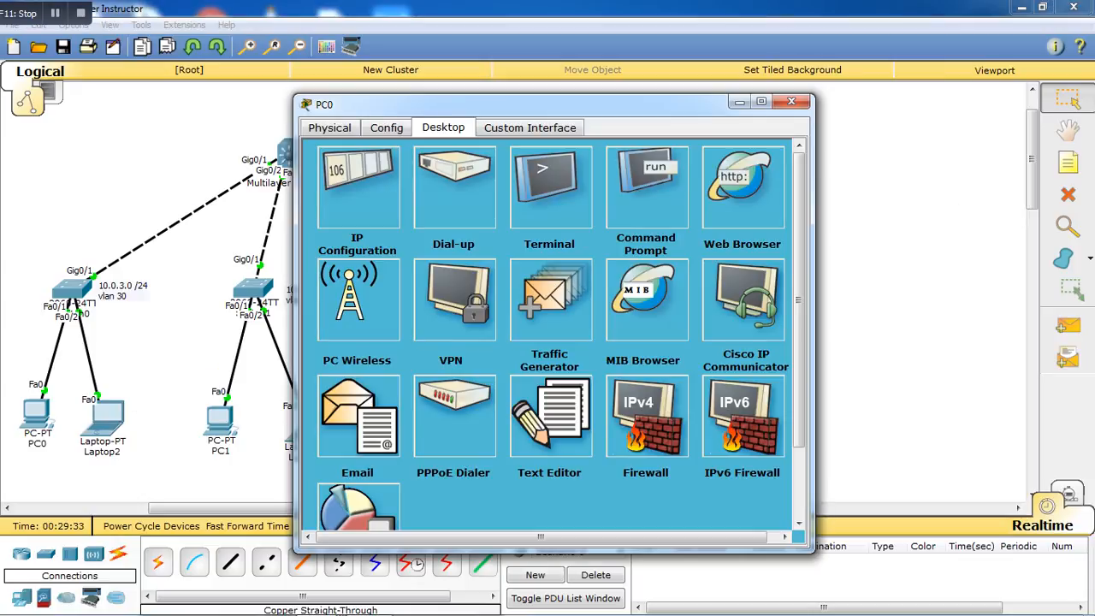
click(791, 101)
click(36, 414)
key(alt+Tab)
key(alt+Tab)
key(alt+Tab)
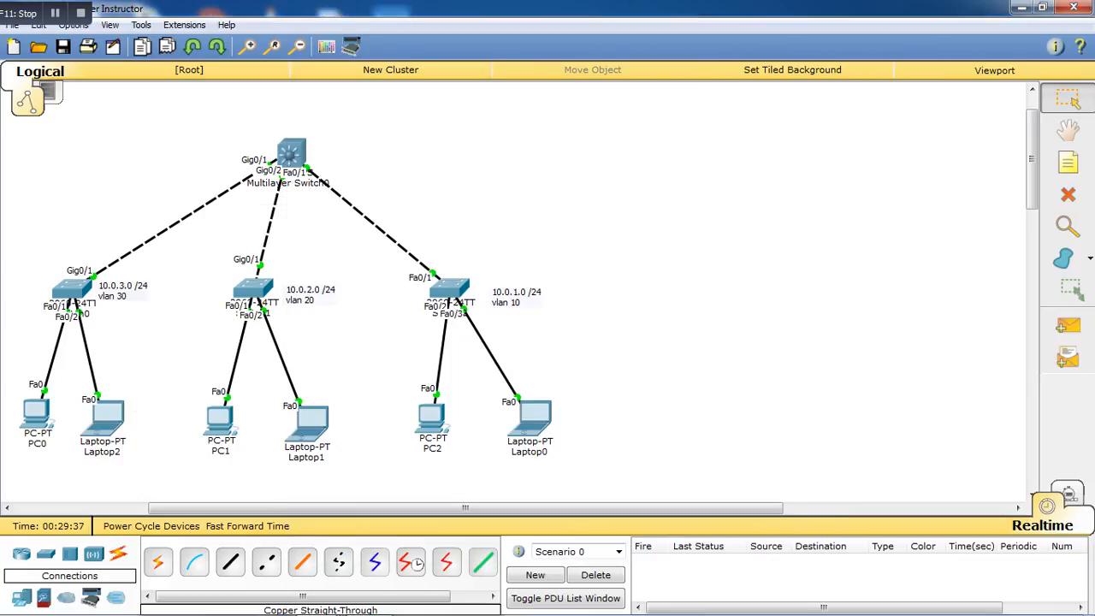
Look up PC0's address in its IP configuration and ping 10.0.3.3 from Laptop0's command prompt
click(36, 414)
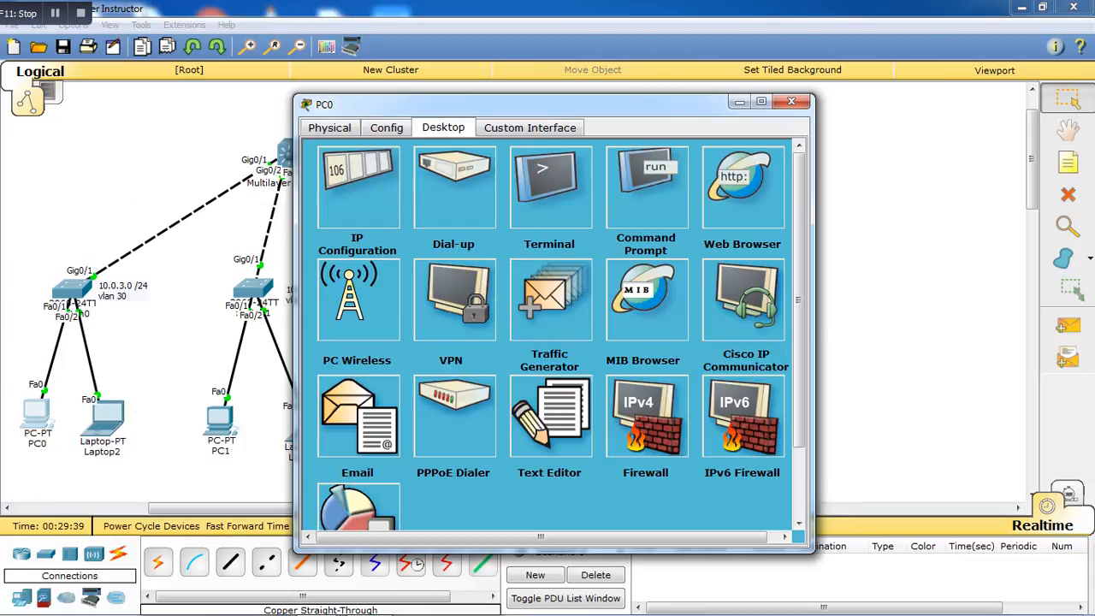
click(357, 188)
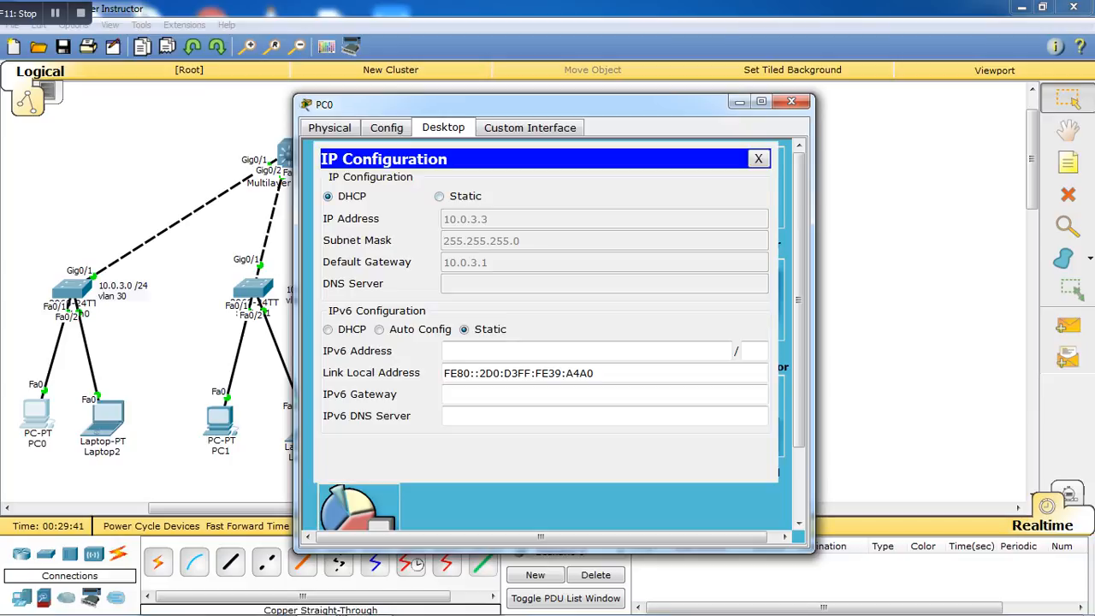
key(alt+Tab)
click(532, 418)
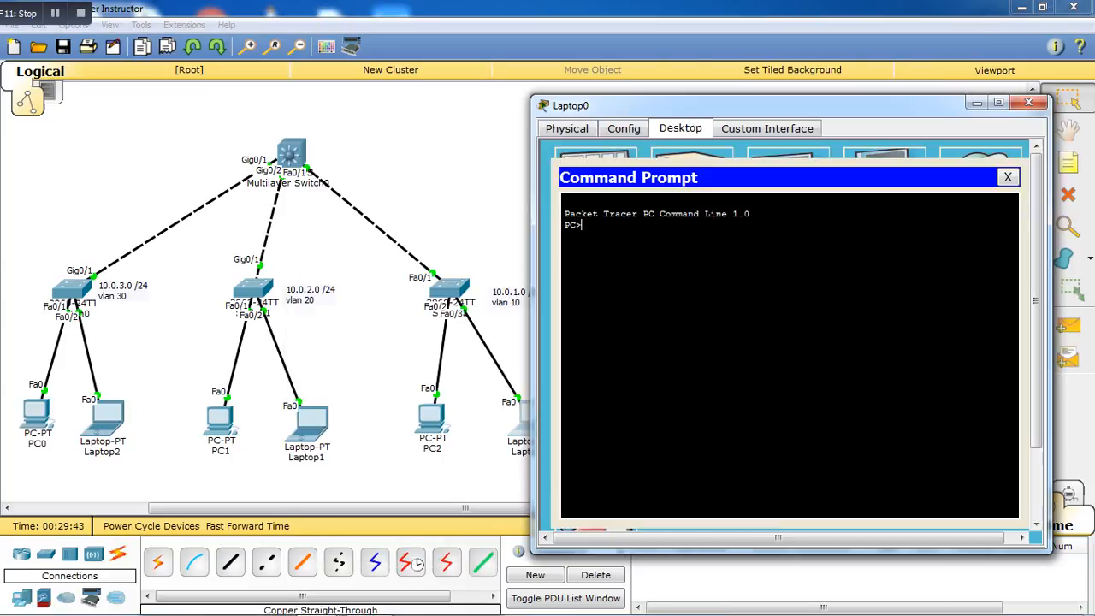
text(ping 10.0.3.3)
key(Return)
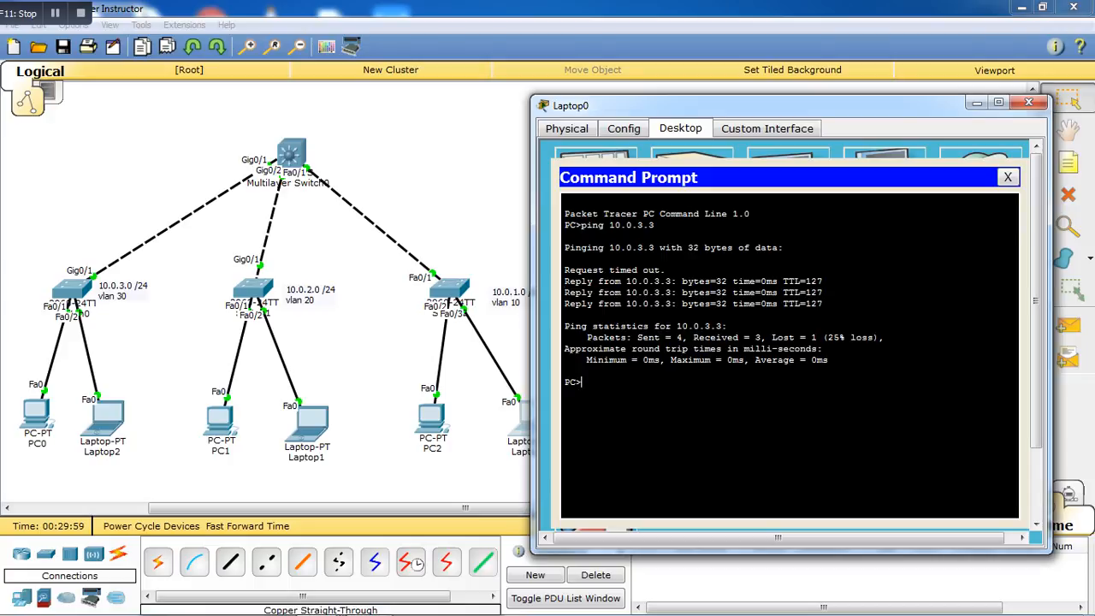
Check the DHCP-assigned address in PC1's IP configuration and close its window
click(220, 420)
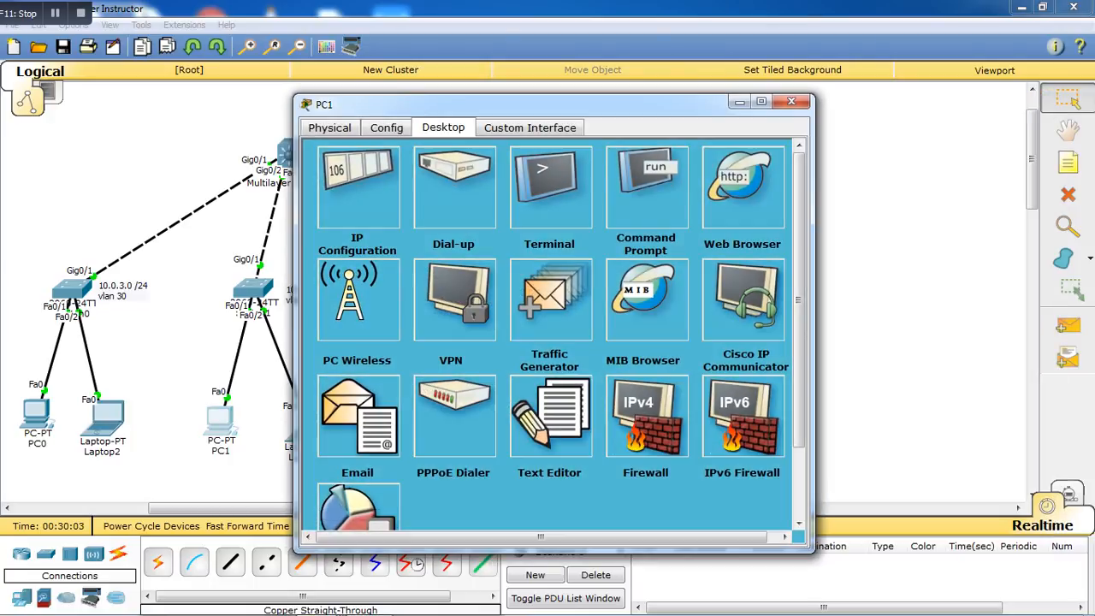
click(358, 188)
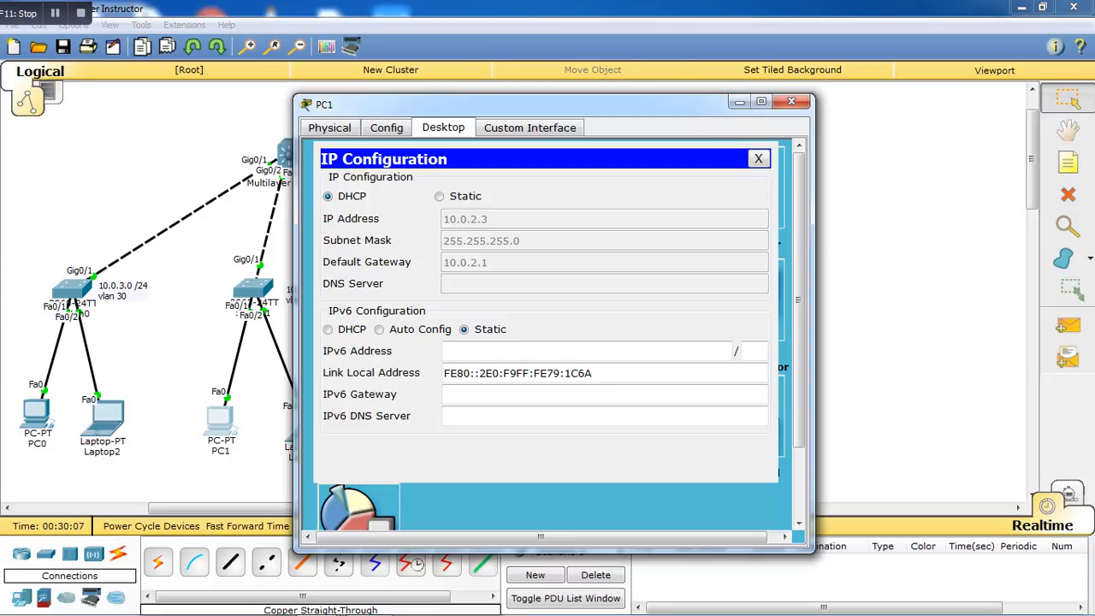
drag(513, 104, 585, 152)
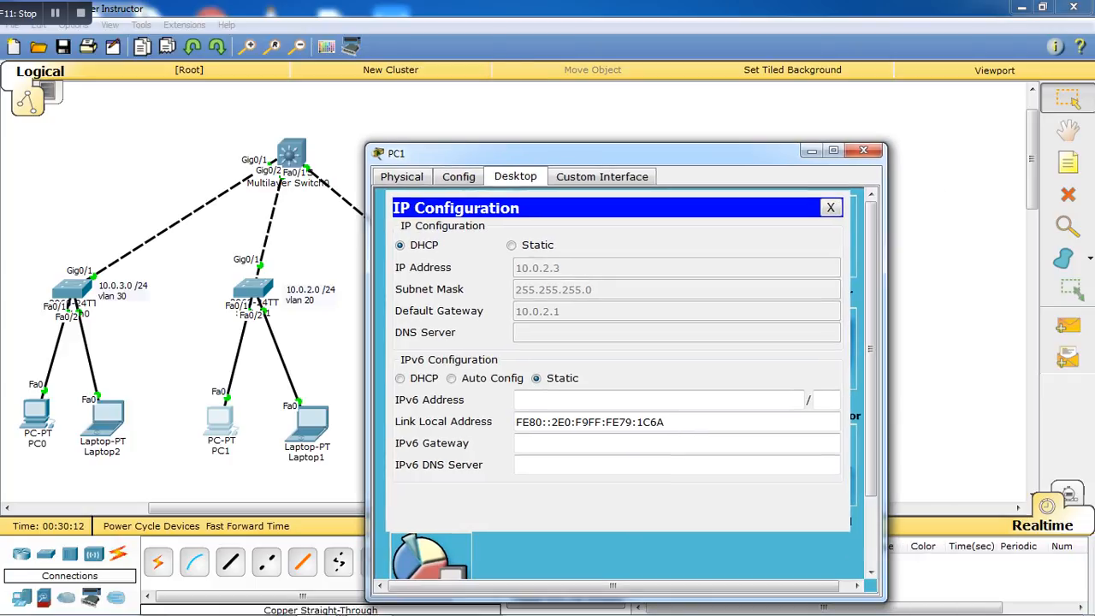
click(863, 151)
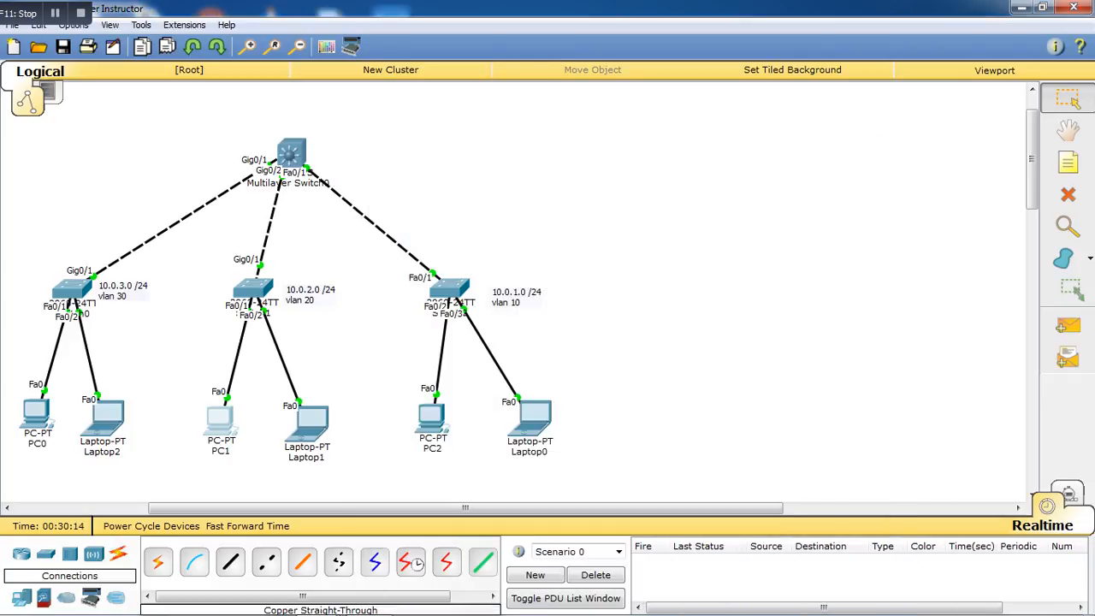
Ping 10.0.2.3 from PC2's command prompt
click(432, 418)
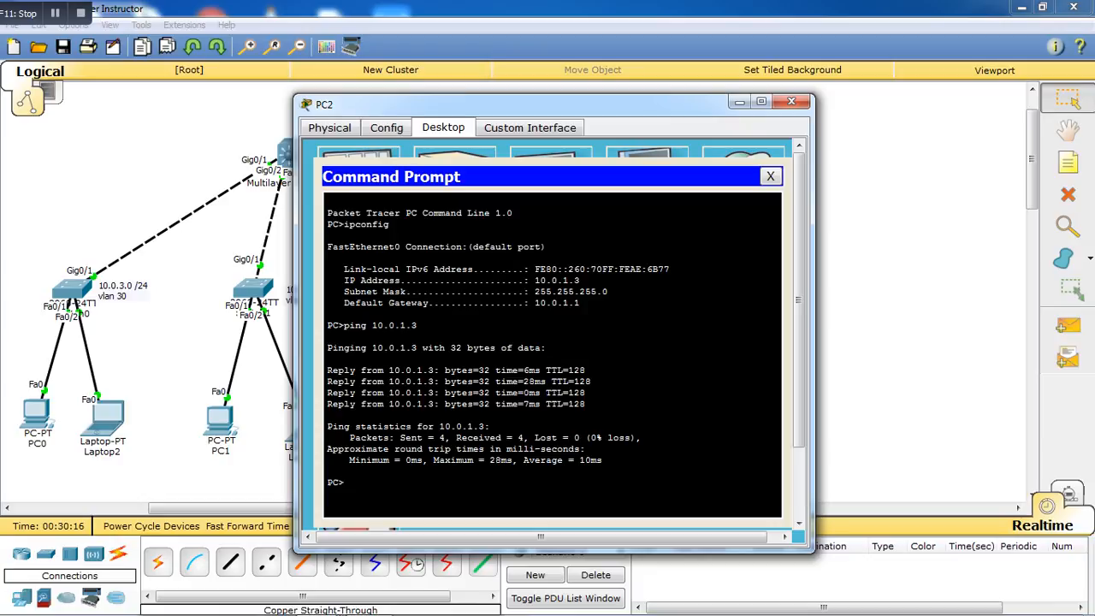
key(Up)
key(BackSpace)
key(BackSpace)
key(BackSpace)
text(2.3)
key(Return)
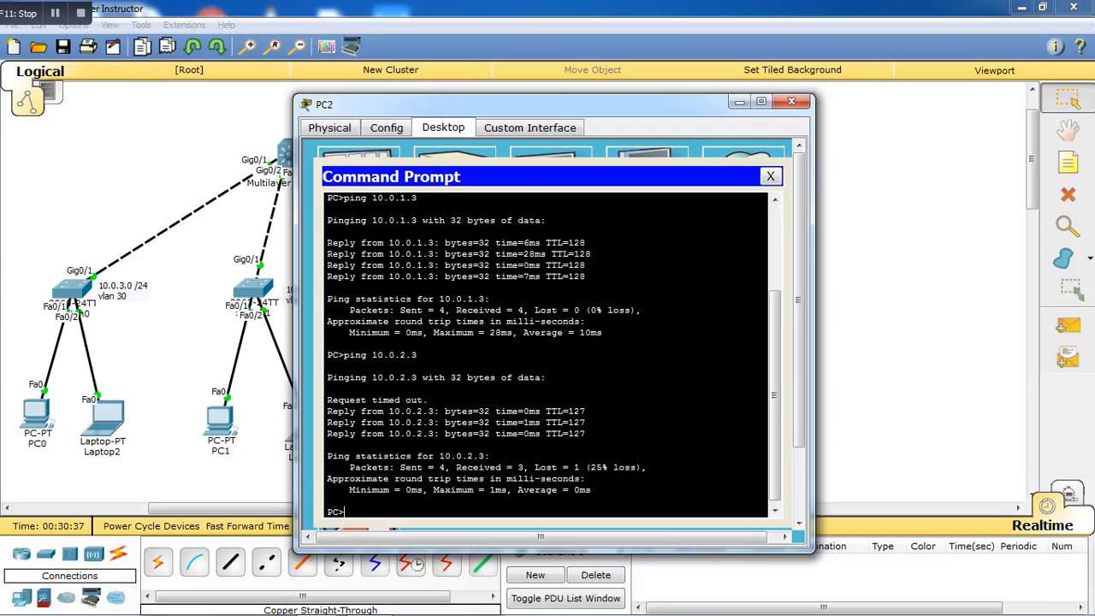
Run ipconfig /all and ping 10.0.1.1 in PC2's command prompt, moving its window clear of the topology
text(ipconfig /all)
key(Return)
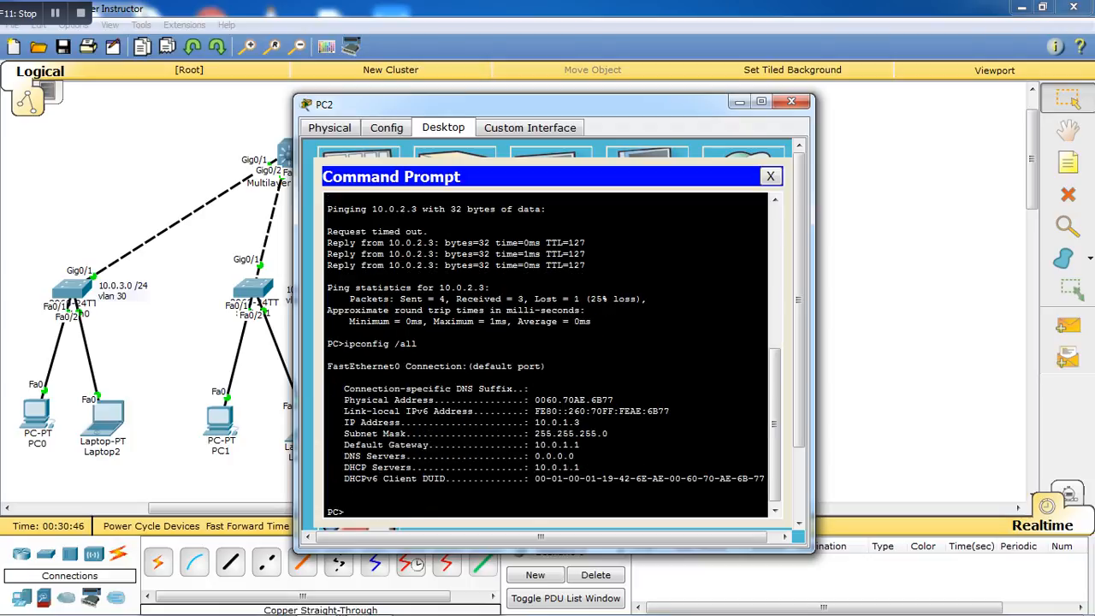
text(ping 10.0.1.1)
key(Return)
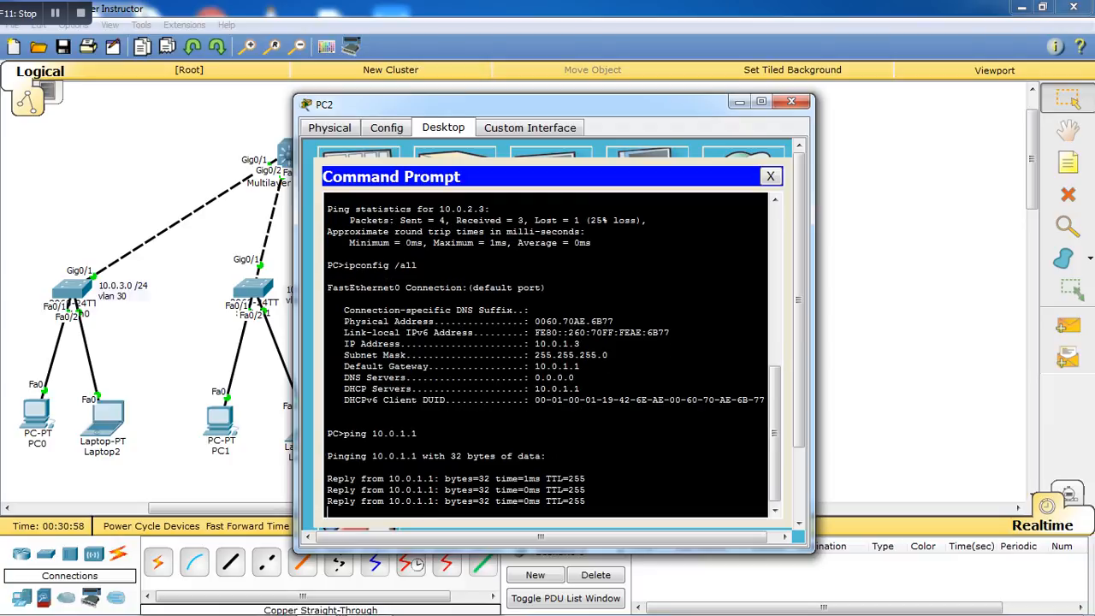
drag(513, 104, 790, 96)
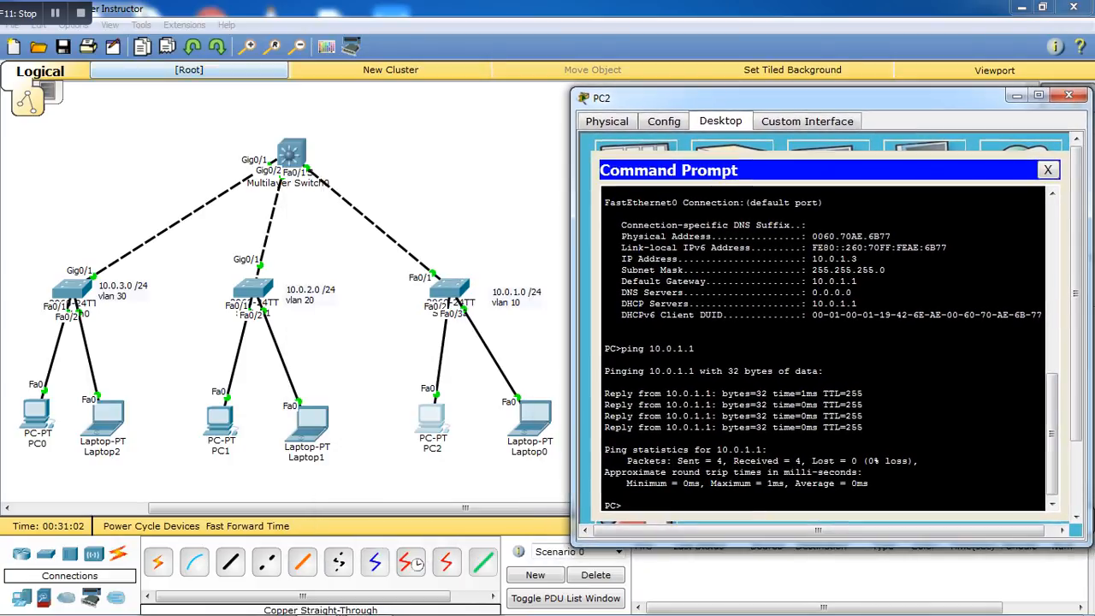